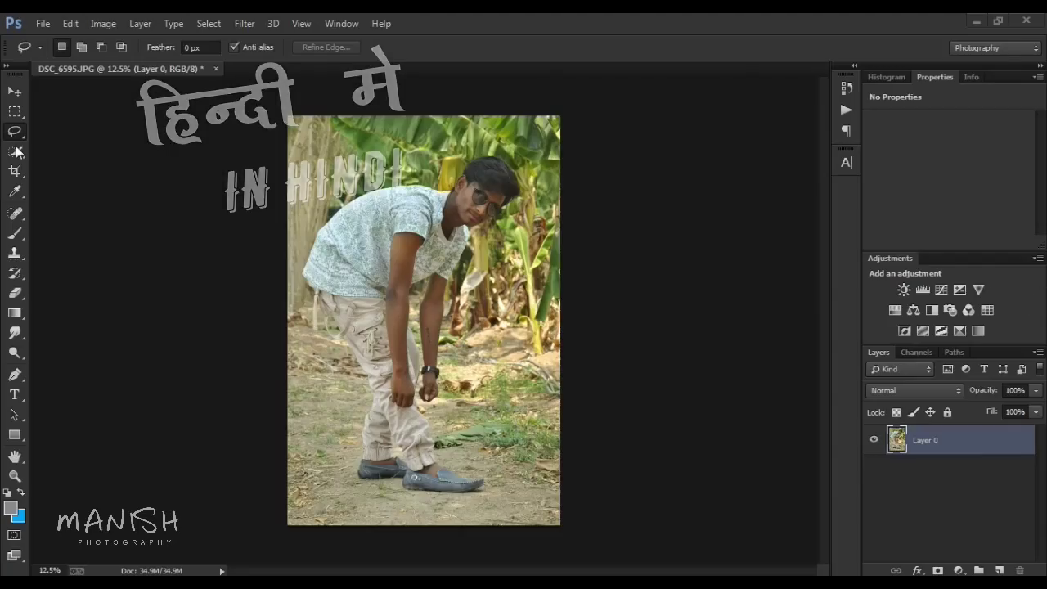
# Step: With DSC_6595.JPG open, pick the Lasso tool
pyautogui.click(19, 130)
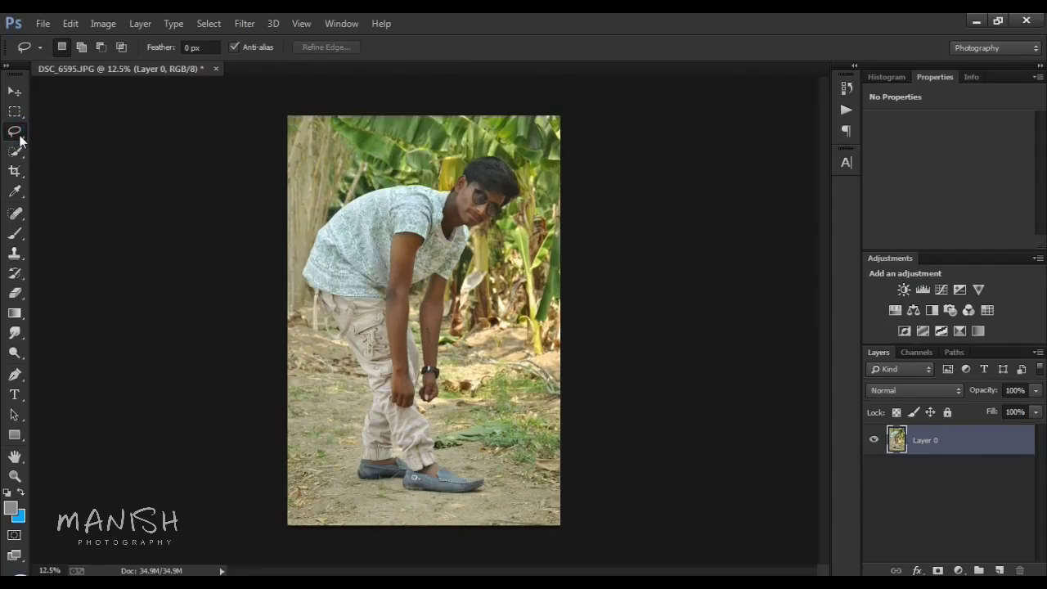
# Step: Switch to the Quick Selection tool and zoom in on the man
pyautogui.rightClick(16, 135)
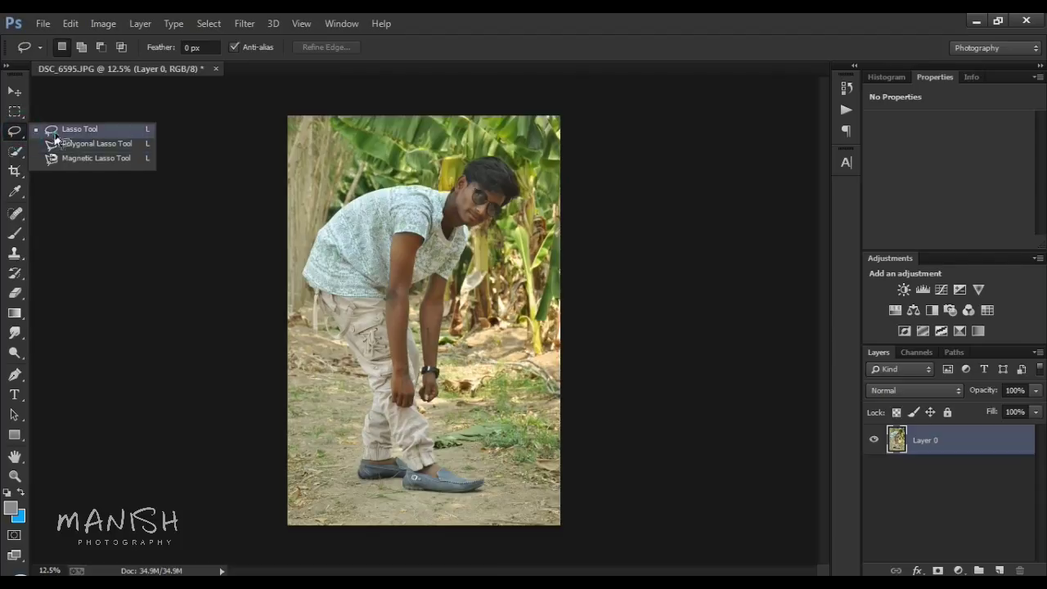
pyautogui.click(54, 133)
pyautogui.hotkey('ctrl', '+')
pyautogui.hotkey('ctrl', '+')
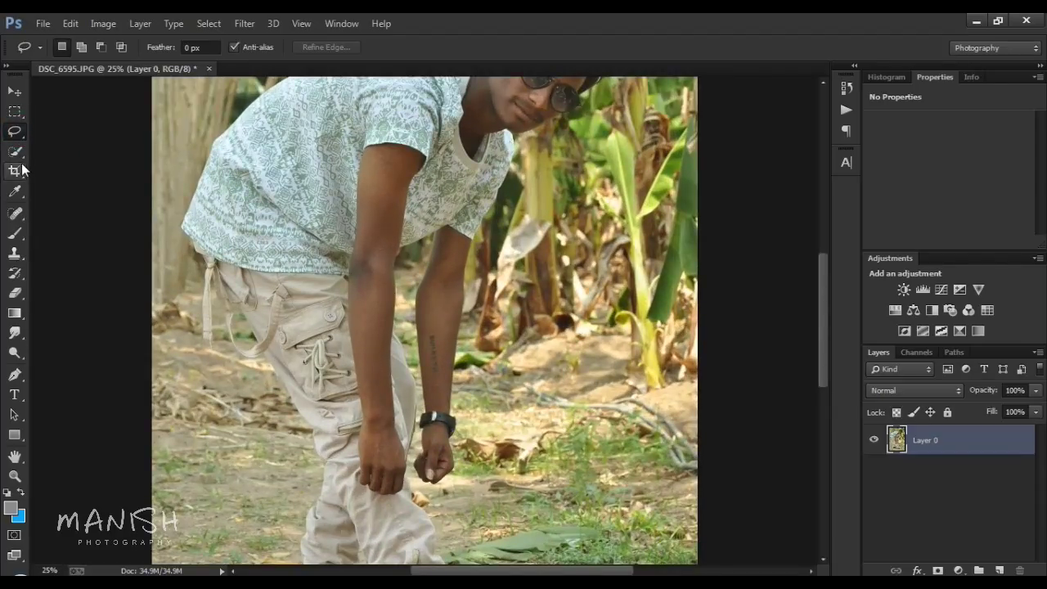
pyautogui.click(15, 151)
pyautogui.scroll(3, 412, 420)
pyautogui.scroll(2, 412, 420)
pyautogui.scroll(1, 411, 420)
# Step: Paint a selection over the man's face, ear and hair edges
pyautogui.click(538, 433)
pyautogui.scroll(-1, 537, 433)
pyautogui.scroll(1, 504, 425)
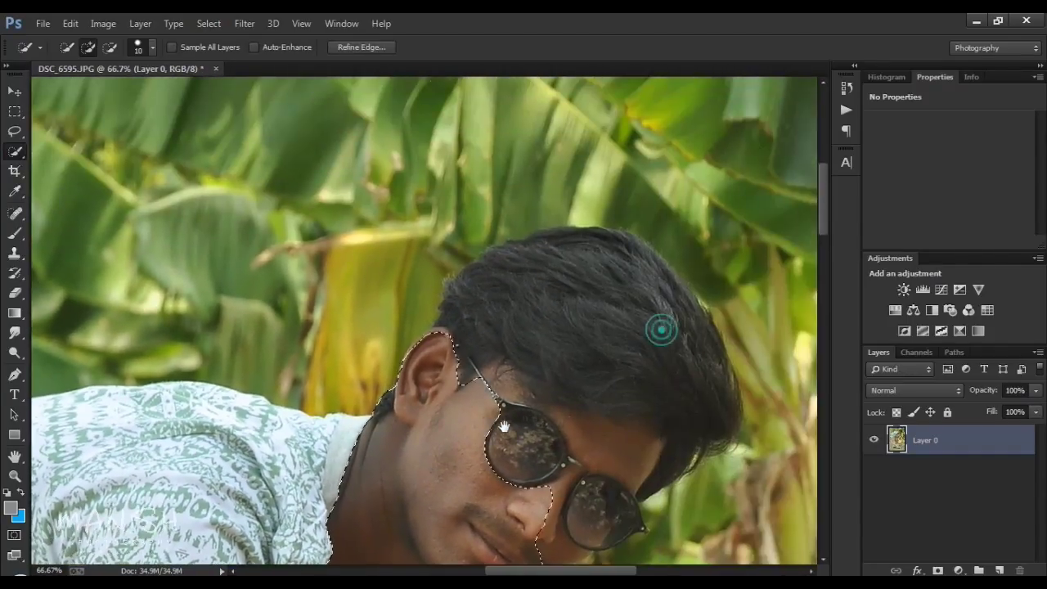
pyautogui.scroll(1, 503, 426)
pyautogui.click(474, 358)
pyautogui.scroll(1, 475, 357)
pyautogui.scroll(1, 425, 459)
pyautogui.moveTo(426, 458); pyautogui.dragTo(425, 418)
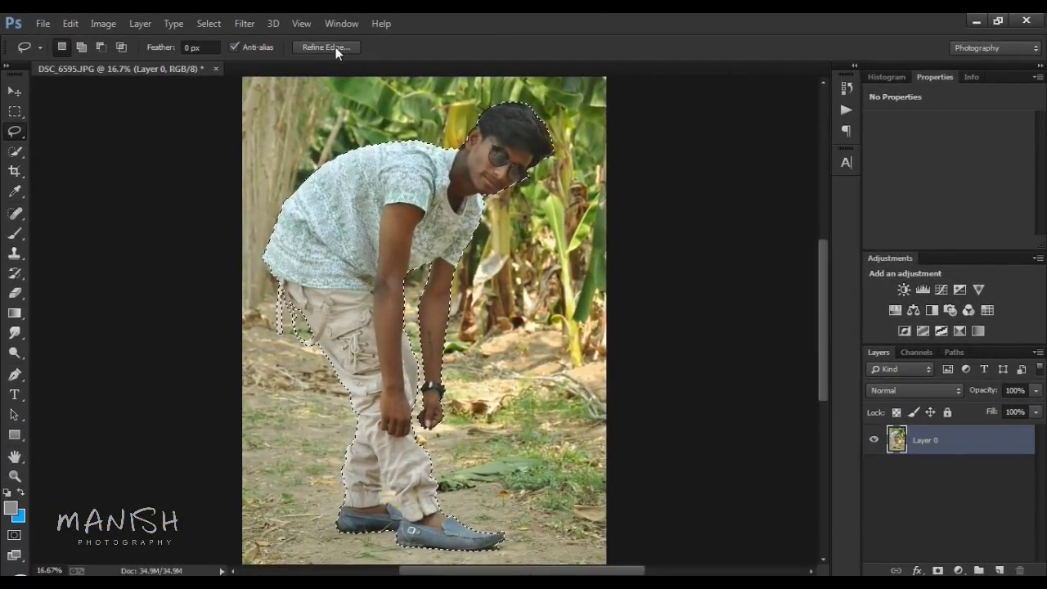
# Step: Duplicate Layer 0 as a hidden backup and keep the original layer active
pyautogui.click(335, 48)
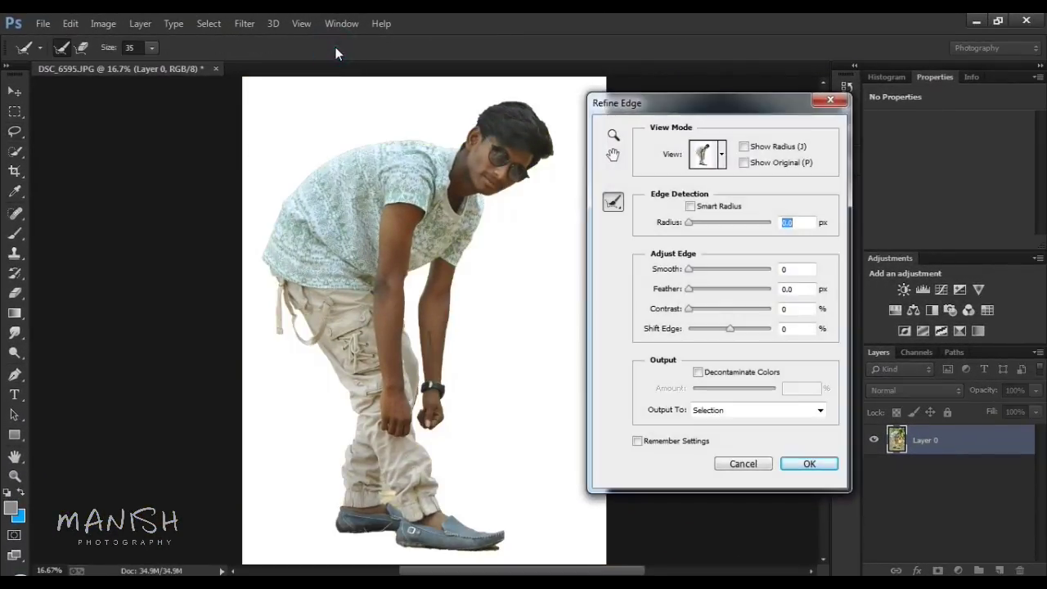
pyautogui.click(725, 461)
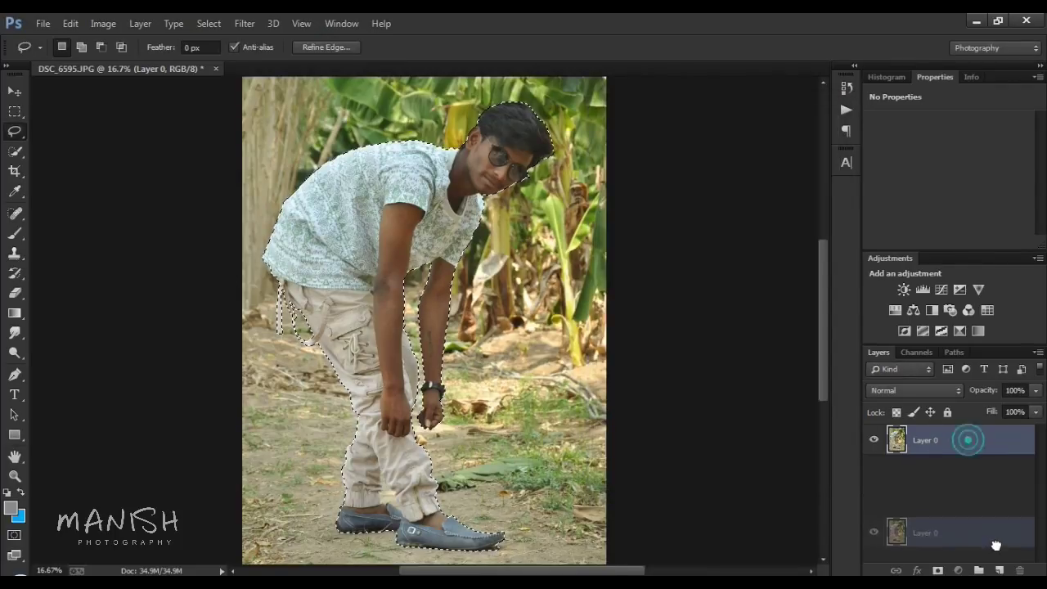
pyautogui.moveTo(961, 442); pyautogui.dragTo(999, 570)
pyautogui.click(874, 441)
pyautogui.click(925, 470)
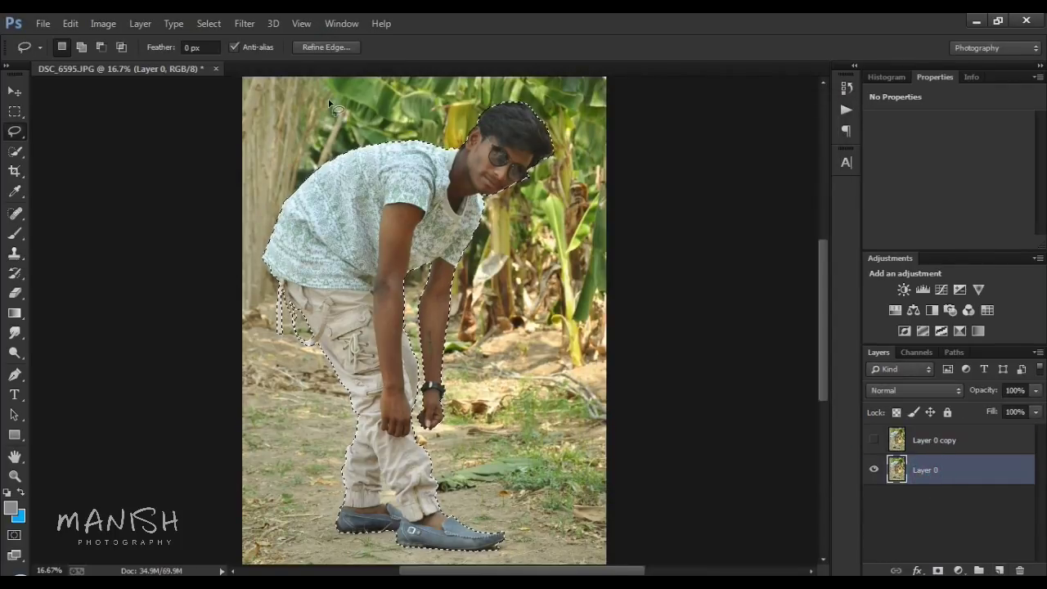
# Step: Refine the hair edges with contrast 24 and output the cutout to a new layer
pyautogui.click(326, 47)
pyautogui.hotkey('ctrl', '+')
pyautogui.hotkey('ctrl', '+')
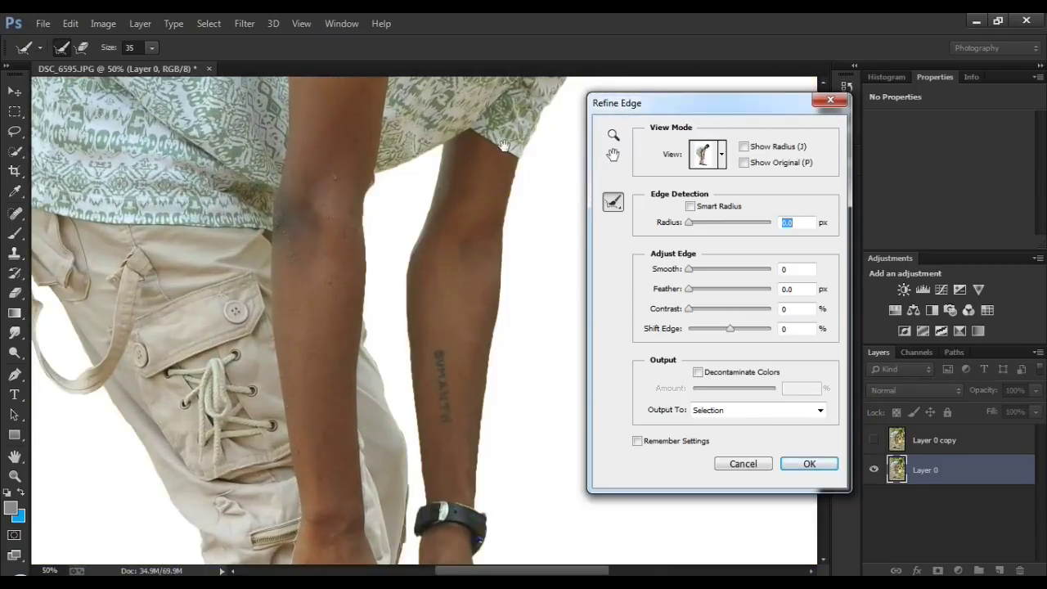
pyautogui.moveTo(389, 164)
pyautogui.mouseDown()
pyautogui.moveTo(389, 462)
pyautogui.moveTo(561, 157)
pyautogui.mouseUp()
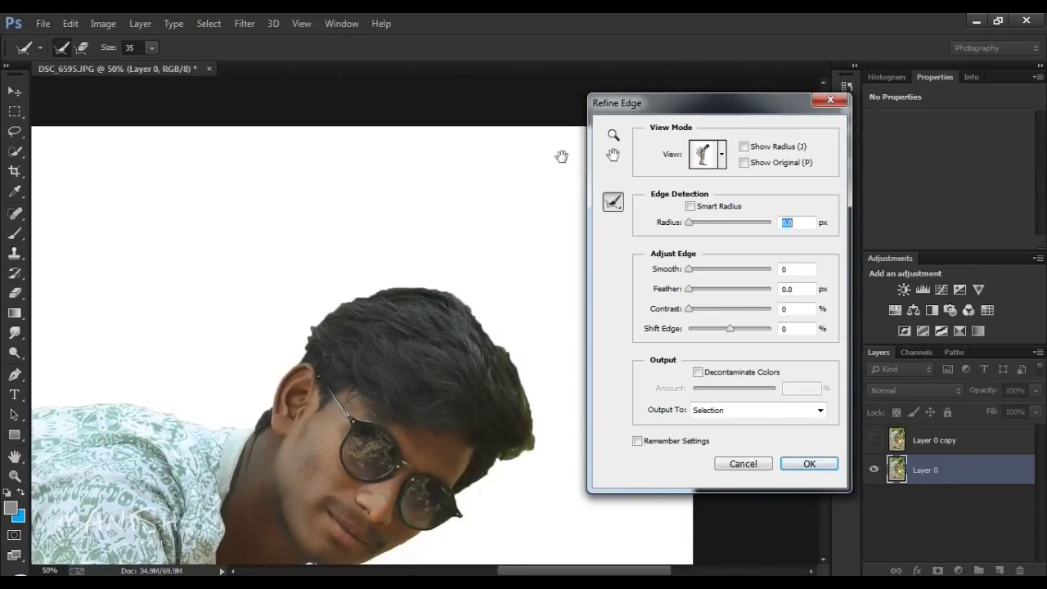
pyautogui.hotkey('ctrl', '+')
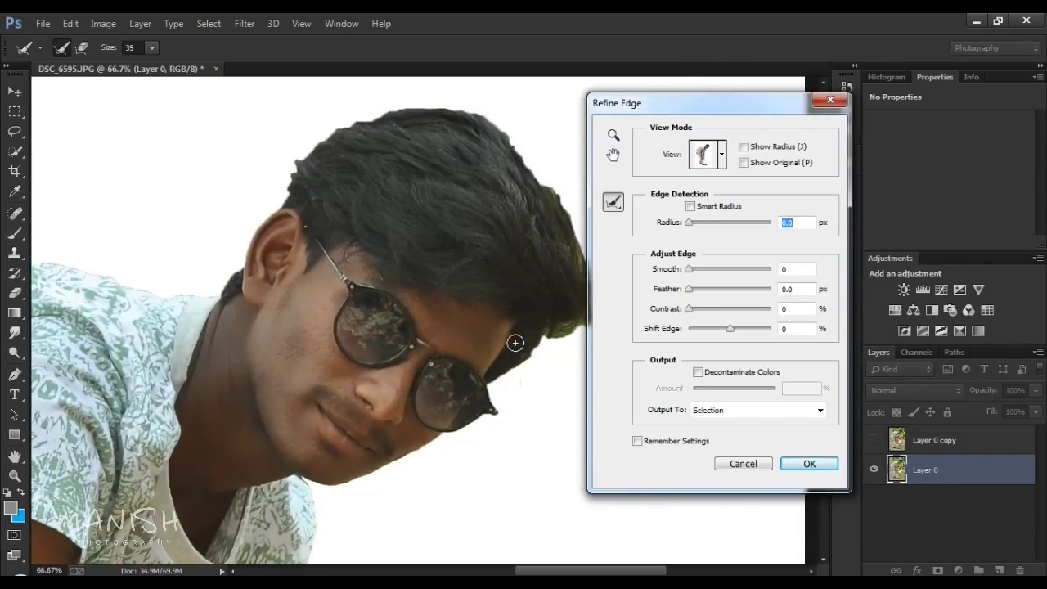
pyautogui.moveTo(554, 306)
pyautogui.mouseDown()
pyautogui.moveTo(444, 328)
pyautogui.moveTo(413, 180)
pyautogui.moveTo(364, 126)
pyautogui.moveTo(261, 118)
pyautogui.moveTo(165, 179)
pyautogui.mouseUp()
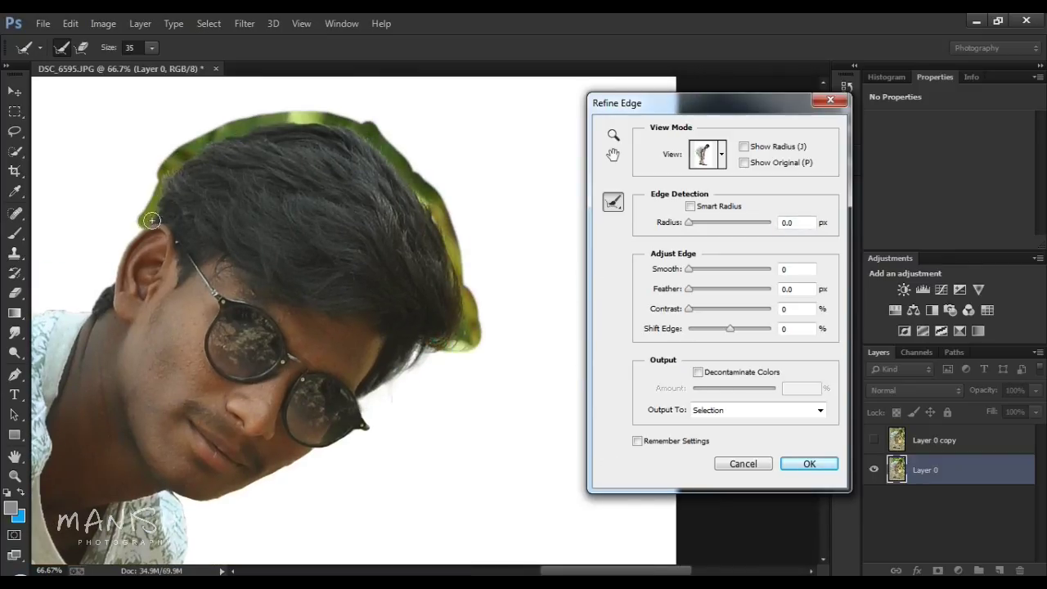
pyautogui.hotkey('ctrl', '+')
pyautogui.moveTo(530, 350)
pyautogui.mouseDown()
pyautogui.moveTo(489, 334)
pyautogui.moveTo(553, 365)
pyautogui.mouseUp()
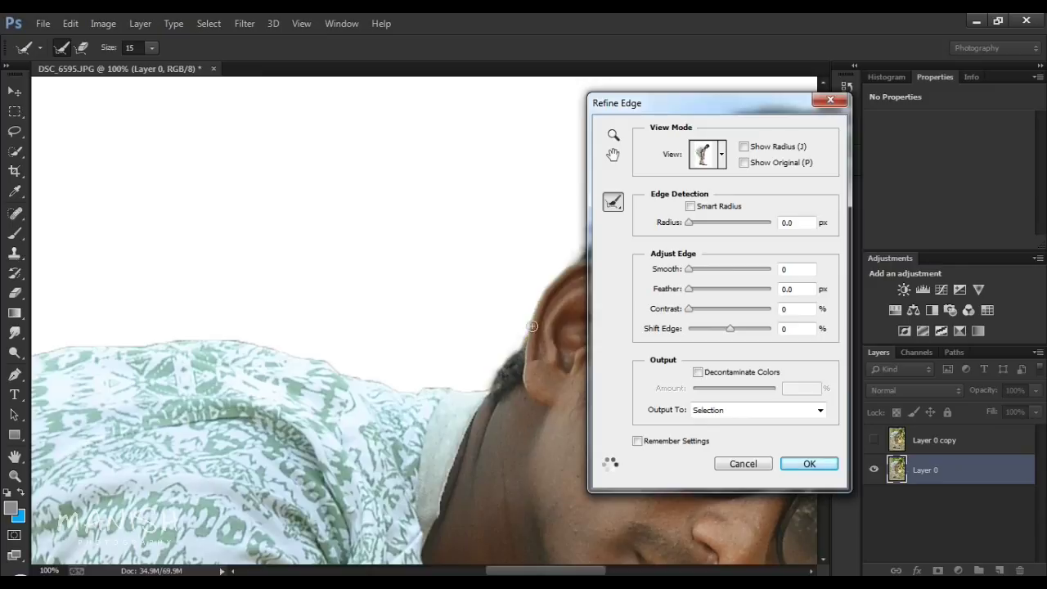
pyautogui.hotkey('ctrl', '-')
pyautogui.hotkey('ctrl', '-')
pyautogui.hotkey('ctrl', '-')
pyautogui.hotkey('ctrl', '-')
pyautogui.hotkey('ctrl', '-')
pyautogui.hotkey('ctrl', '-')
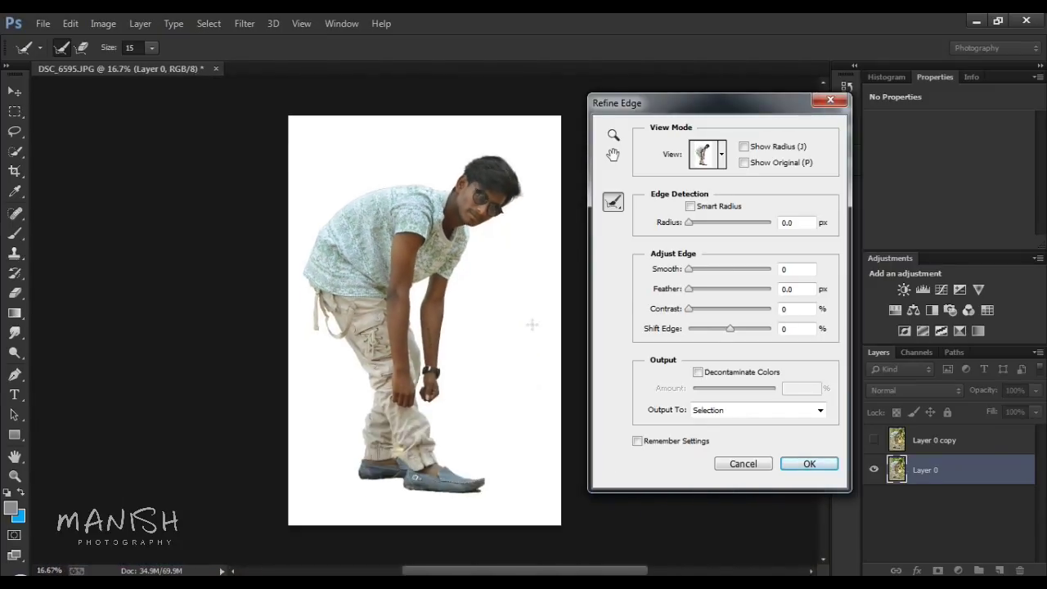
pyautogui.click(785, 269)
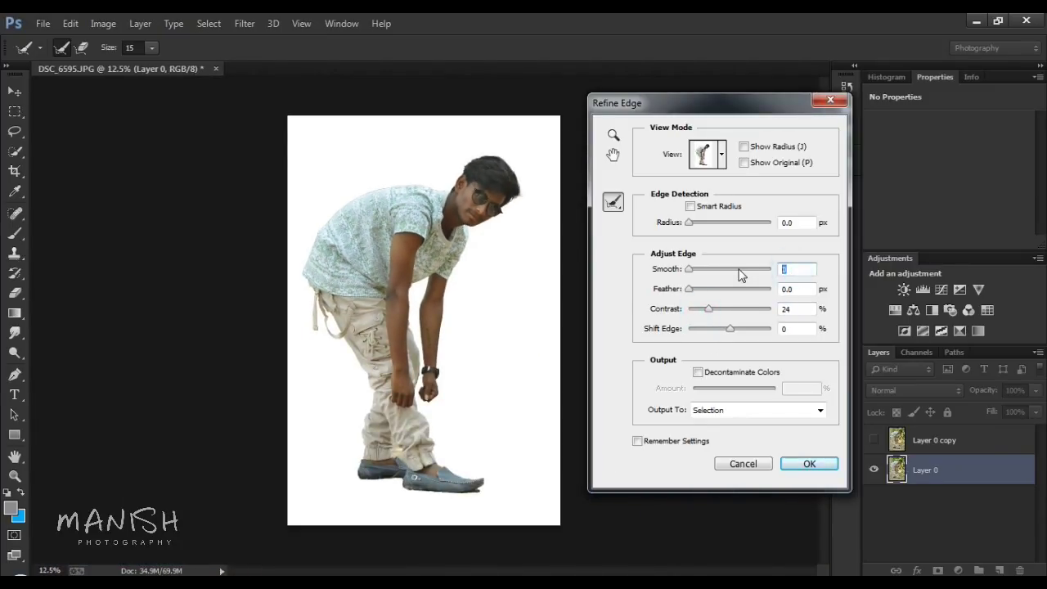
pyautogui.write('3')
pyautogui.click(814, 463)
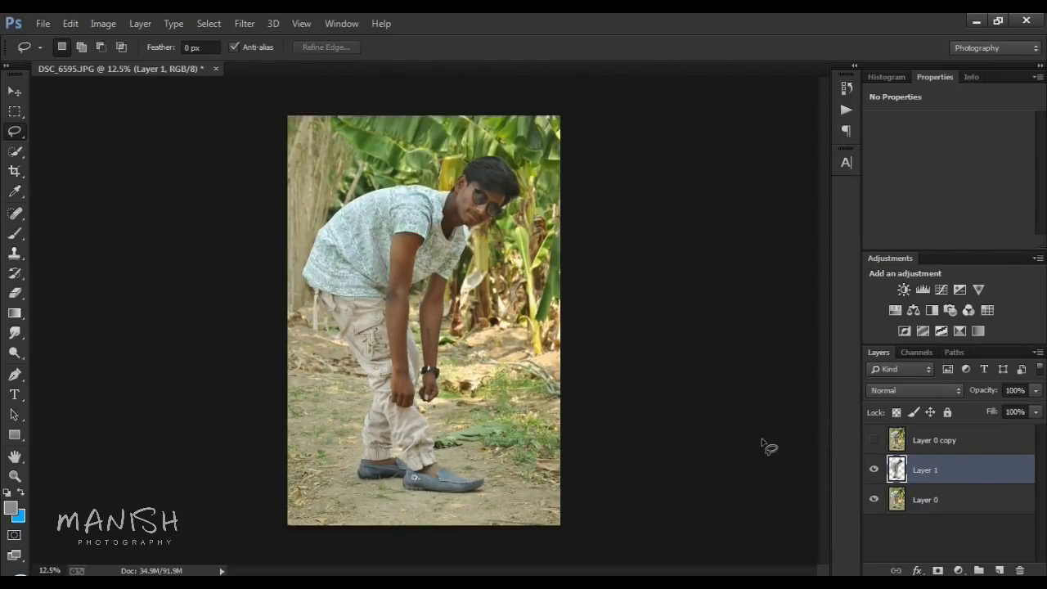
# Step: Scale the placed sea photo to about 154% and reposition it in the frame
pyautogui.moveTo(559, 422); pyautogui.dragTo(761, 570)
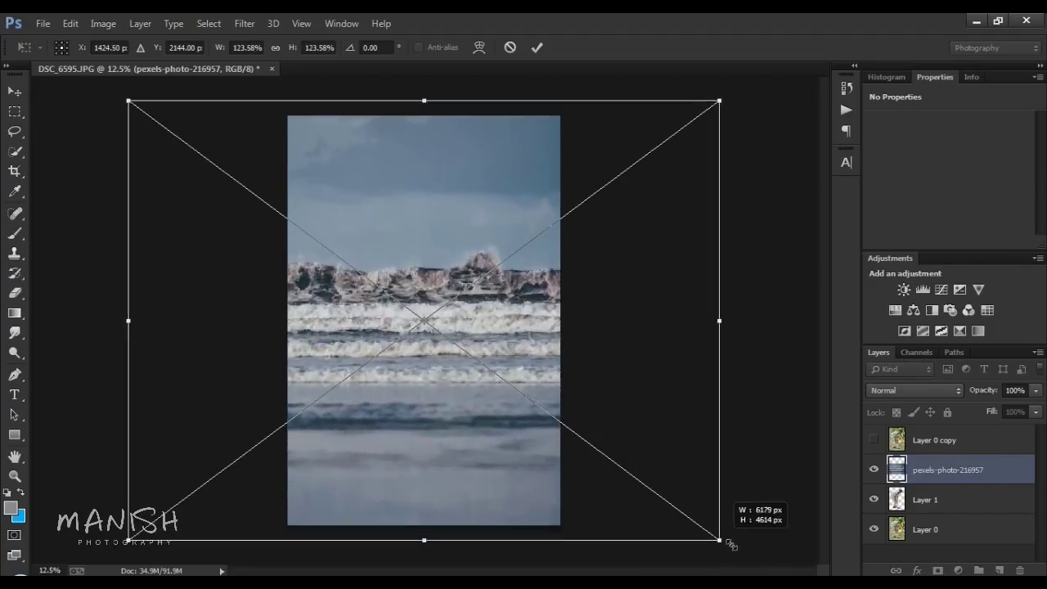
pyautogui.moveTo(481, 453); pyautogui.dragTo(473, 341)
pyautogui.moveTo(749, 449); pyautogui.dragTo(816, 537)
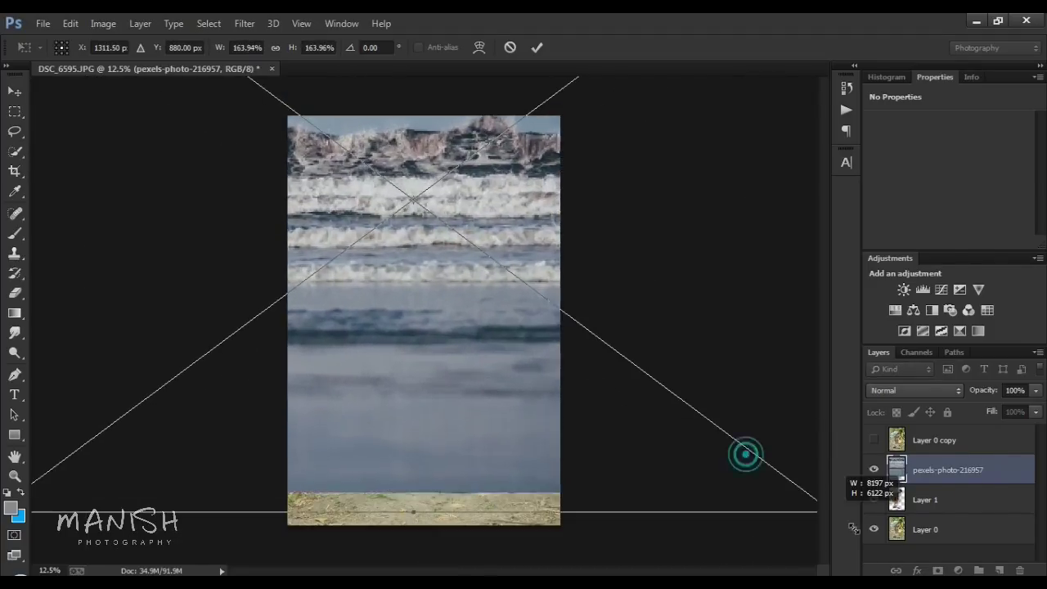
pyautogui.hotkey('ctrl', '-')
pyautogui.hotkey('ctrl', '-')
pyautogui.hotkey('ctrl', '-')
pyautogui.moveTo(601, 407); pyautogui.dragTo(565, 382)
pyautogui.moveTo(507, 305); pyautogui.dragTo(507, 324)
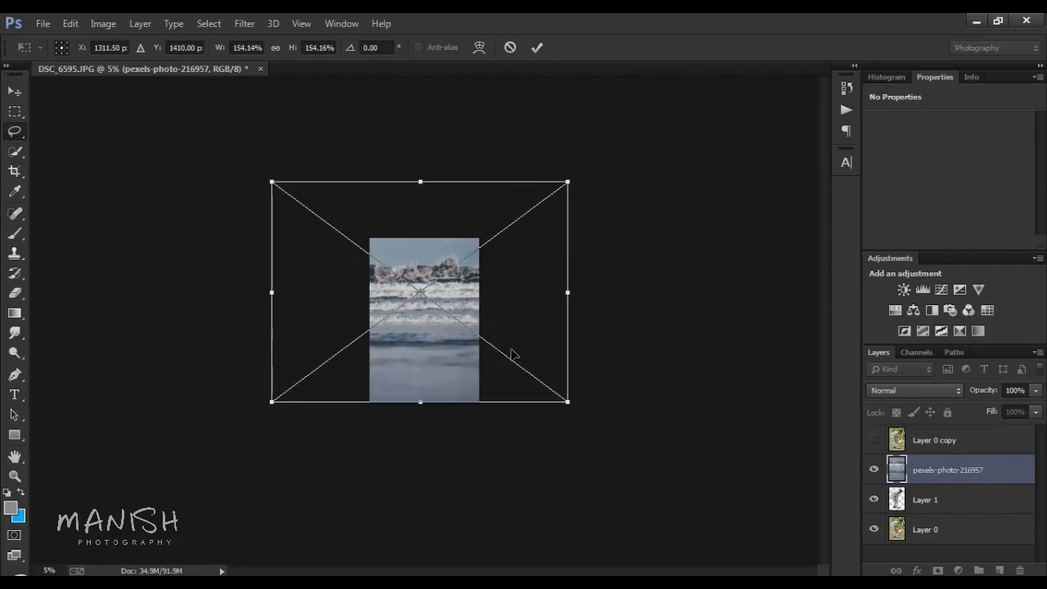
pyautogui.press('Return')
pyautogui.hotkey('ctrl', '+')
pyautogui.hotkey('ctrl', '+')
# Step: Rasterize the sea photo and move it below Layer 1
pyautogui.press('b')
pyautogui.click(428, 349)
pyautogui.press('Return')
pyautogui.moveTo(945, 470); pyautogui.dragTo(941, 514)
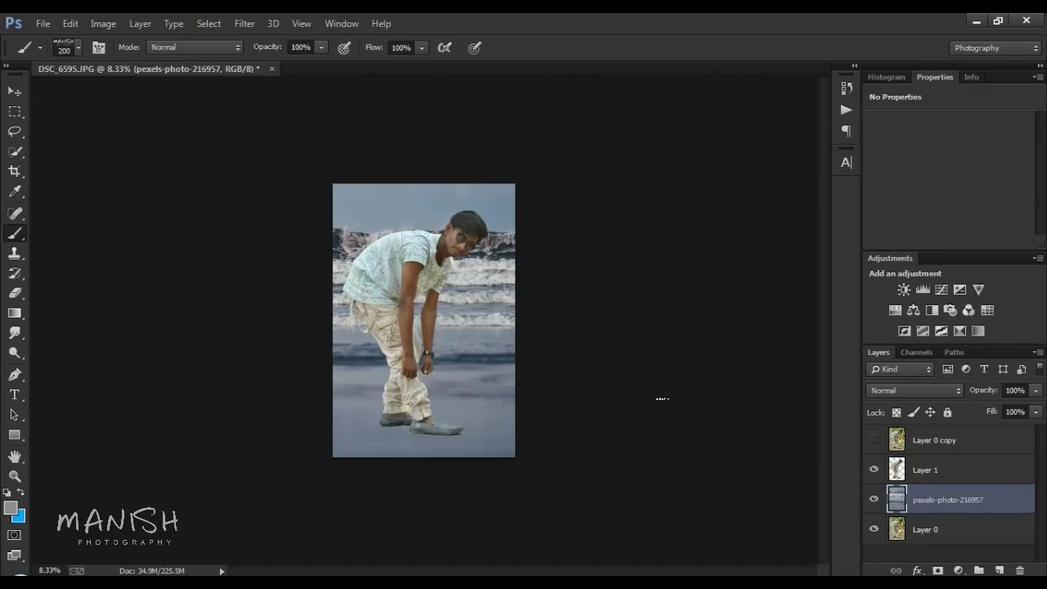
pyautogui.hotkey('ctrl', '+')
# Step: Extend the crop past the top corners and move the sea layer down in the frame
pyautogui.press('c')
pyautogui.hotkey('ctrl', '-')
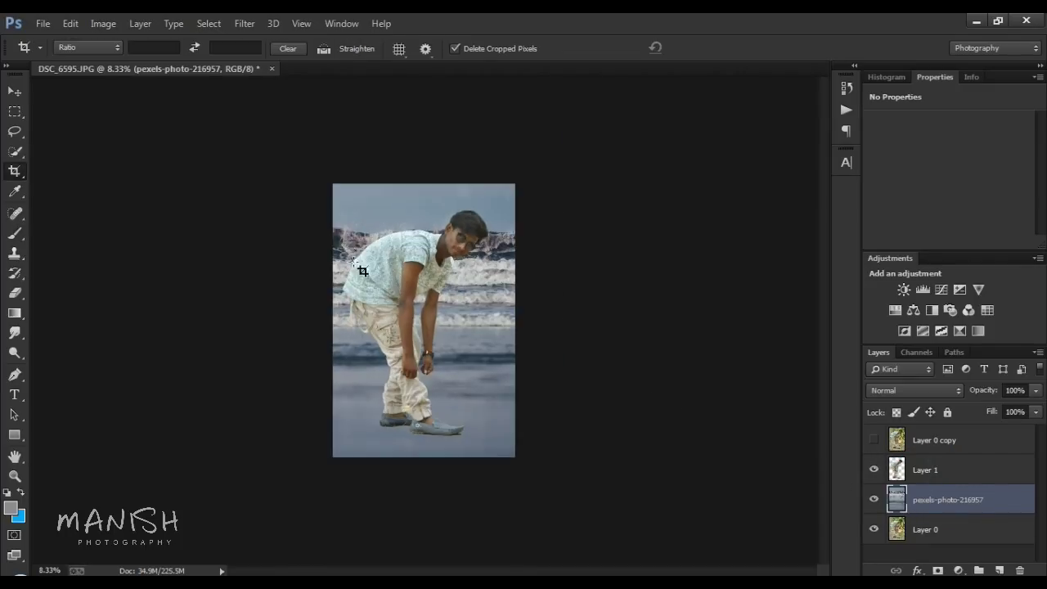
pyautogui.moveTo(324, 167)
pyautogui.mouseDown()
pyautogui.moveTo(331, 179)
pyautogui.moveTo(327, 164)
pyautogui.mouseUp()
pyautogui.moveTo(517, 160); pyautogui.dragTo(534, 153)
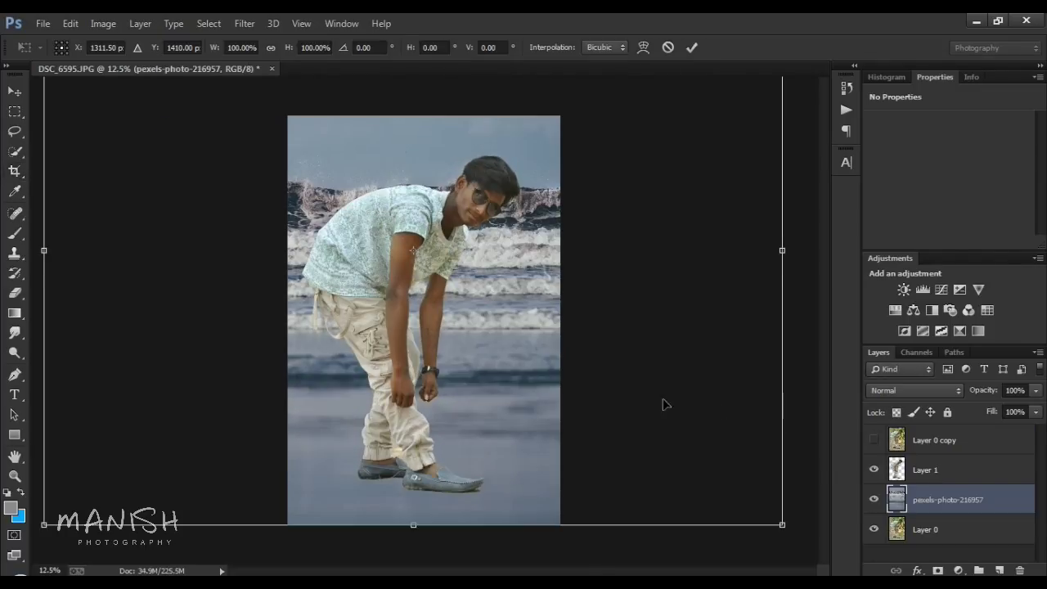
pyautogui.moveTo(660, 401); pyautogui.dragTo(660, 436)
pyautogui.press('Return')
# Step: Apply an enlarged crop past both top corners for a tall portrait frame
pyautogui.press('c')
pyautogui.hotkey('ctrl', '-')
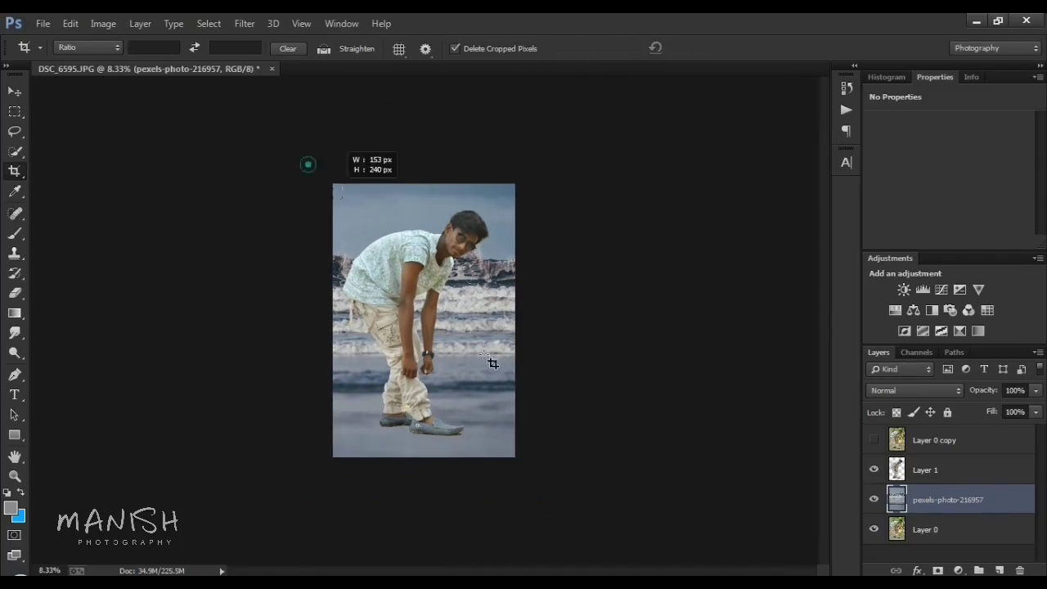
pyautogui.click(391, 246)
pyautogui.moveTo(334, 180); pyautogui.dragTo(320, 161)
pyautogui.moveTo(491, 158); pyautogui.dragTo(532, 157)
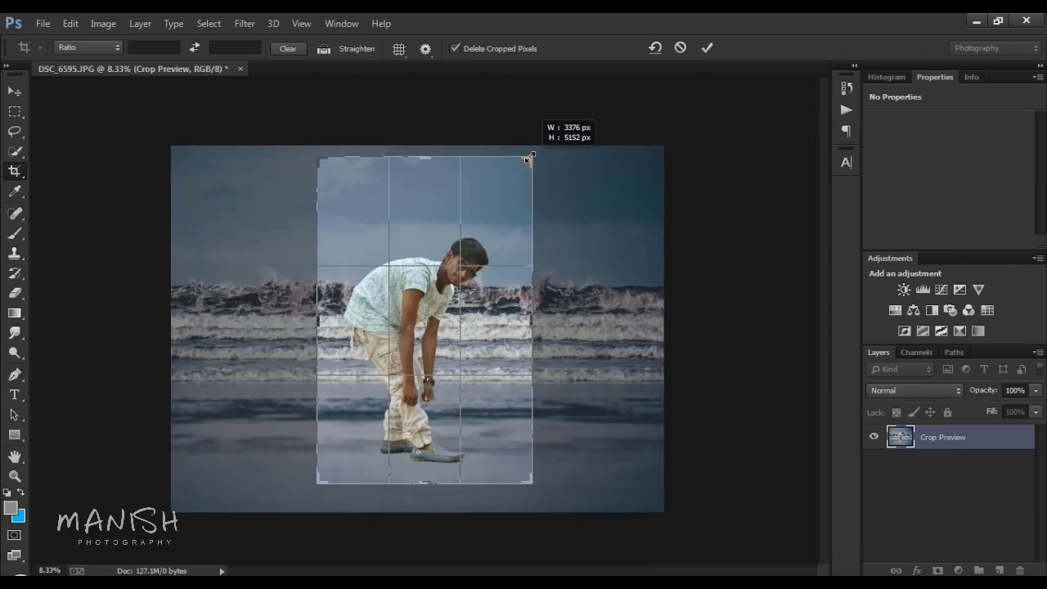
pyautogui.moveTo(532, 158); pyautogui.dragTo(531, 155)
pyautogui.press('Return')
pyautogui.press('l')
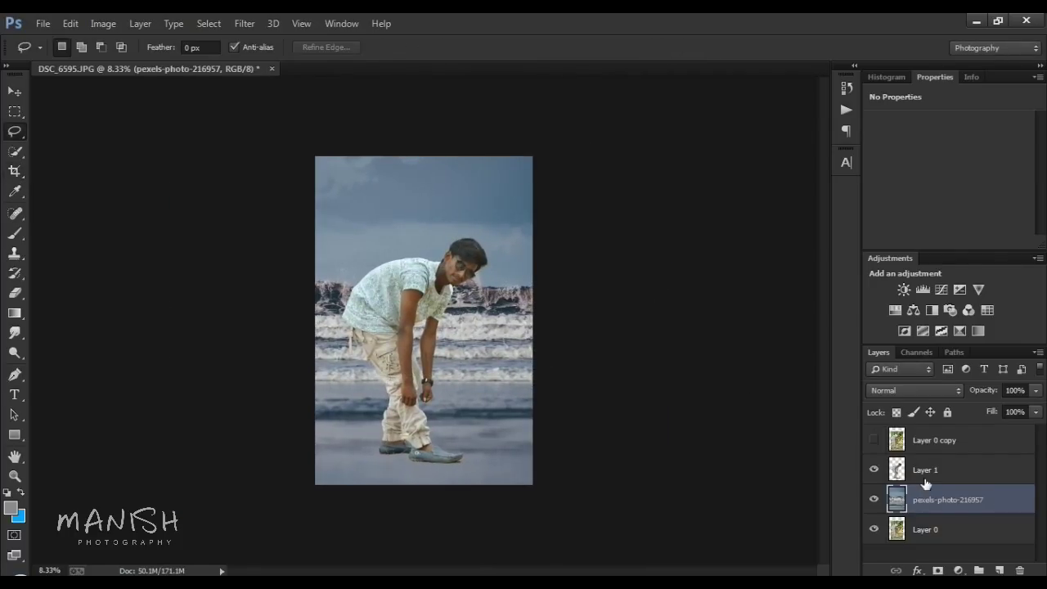
# Step: Add a layer mask to the sea photo layer and zoom in on the feet
pyautogui.click(937, 570)
pyautogui.press('g')
pyautogui.scroll(2, 429, 462)
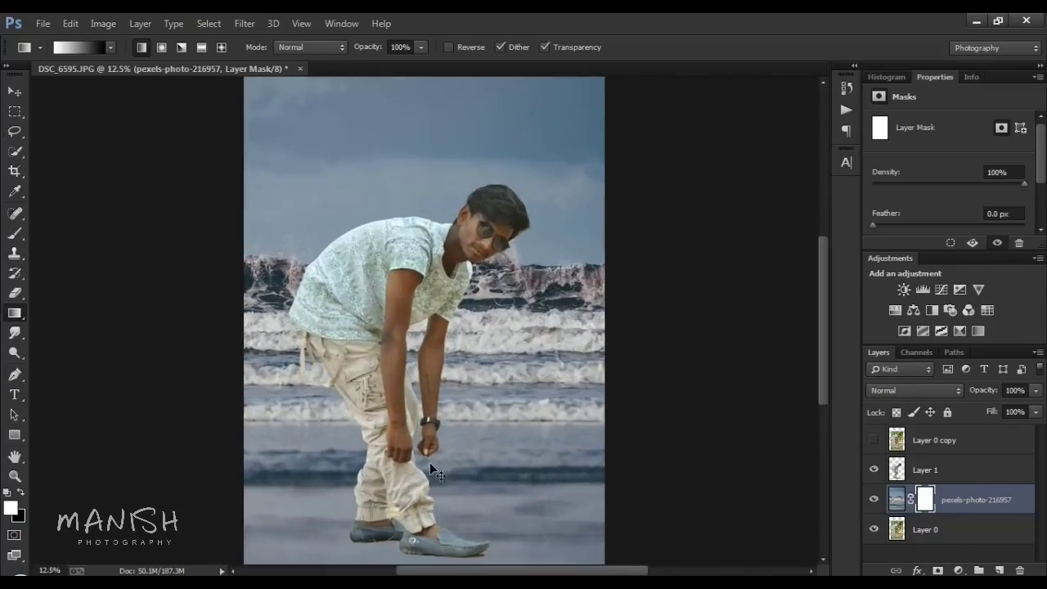
pyautogui.scroll(-1, 475, 259)
pyautogui.hotkey('ctrl', '+')
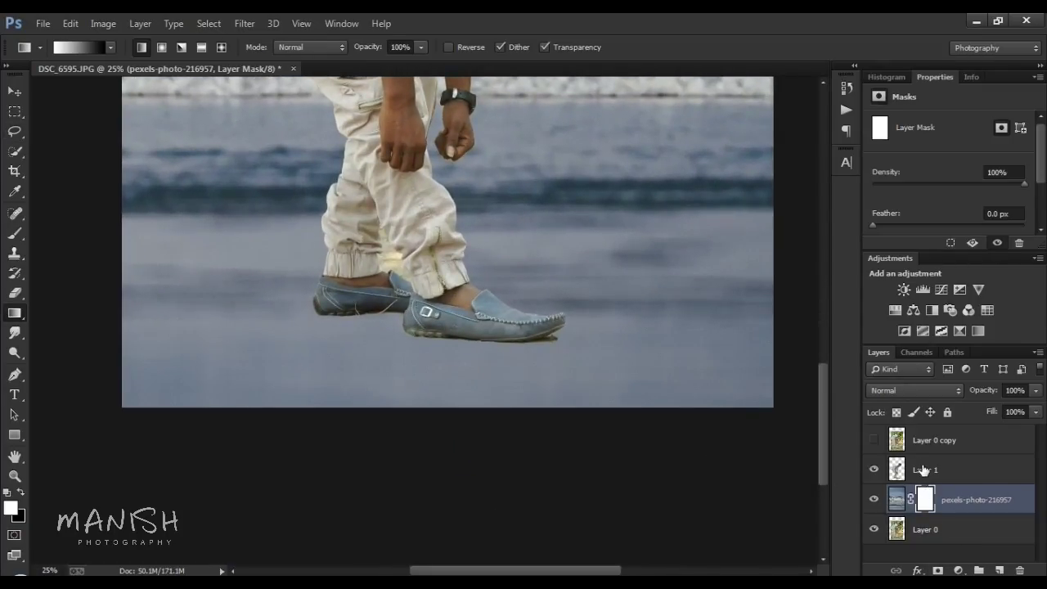
# Step: Show Layer 0 copy and lasso the ground patch around the shoes
pyautogui.click(923, 469)
pyautogui.click(928, 440)
pyautogui.click(873, 440)
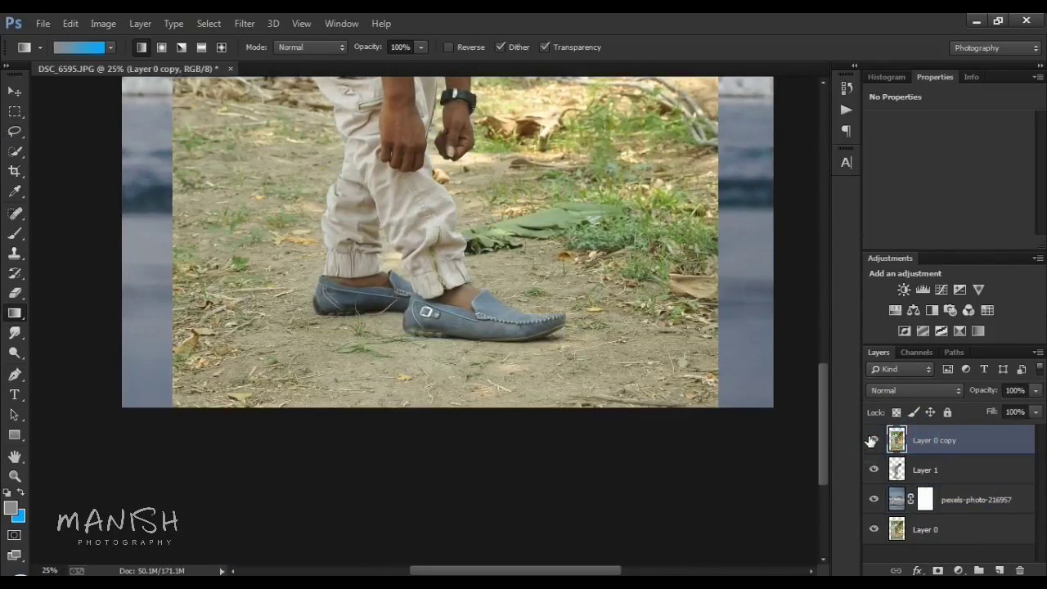
pyautogui.click(15, 132)
pyautogui.moveTo(323, 252); pyautogui.dragTo(613, 342)
pyautogui.moveTo(292, 266); pyautogui.dragTo(315, 256)
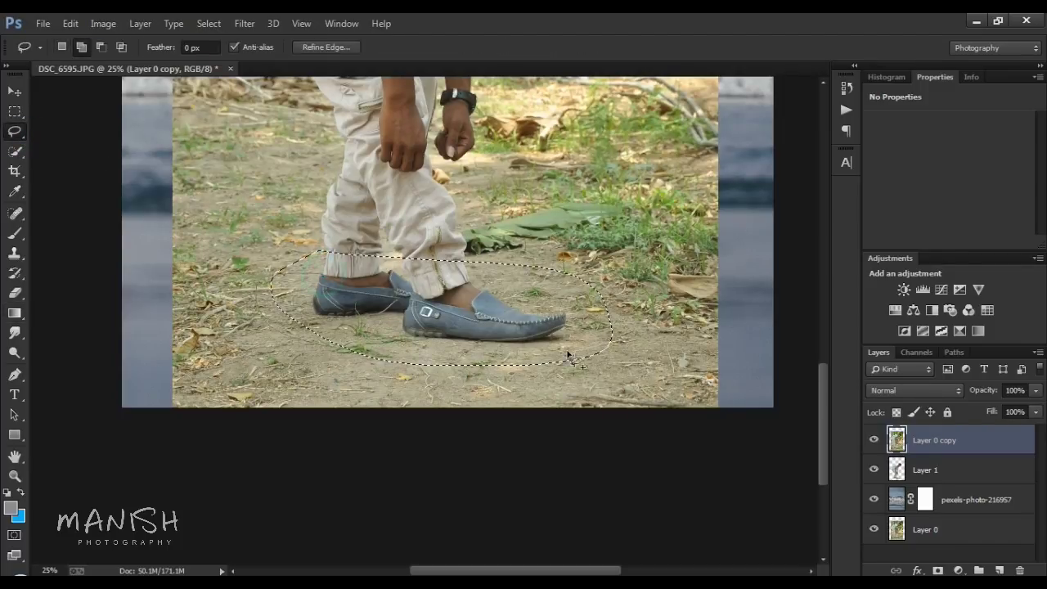
# Step: Copy the ground patch to Layer 2 below Layer 1 at 48% opacity
pyautogui.hotkey('ctrl', 'j')
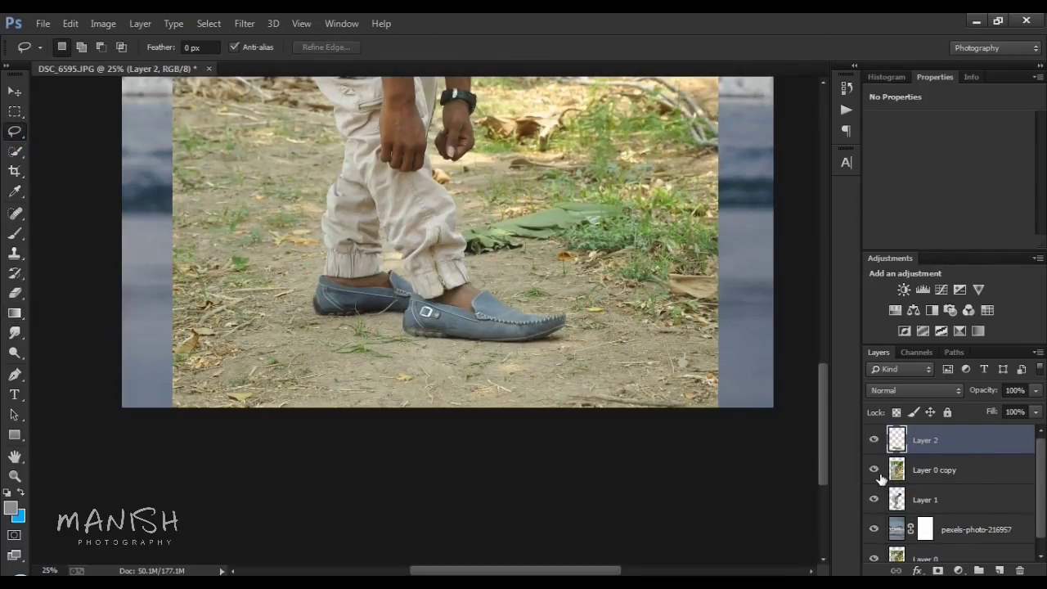
pyautogui.click(874, 470)
pyautogui.moveTo(943, 450); pyautogui.dragTo(956, 495)
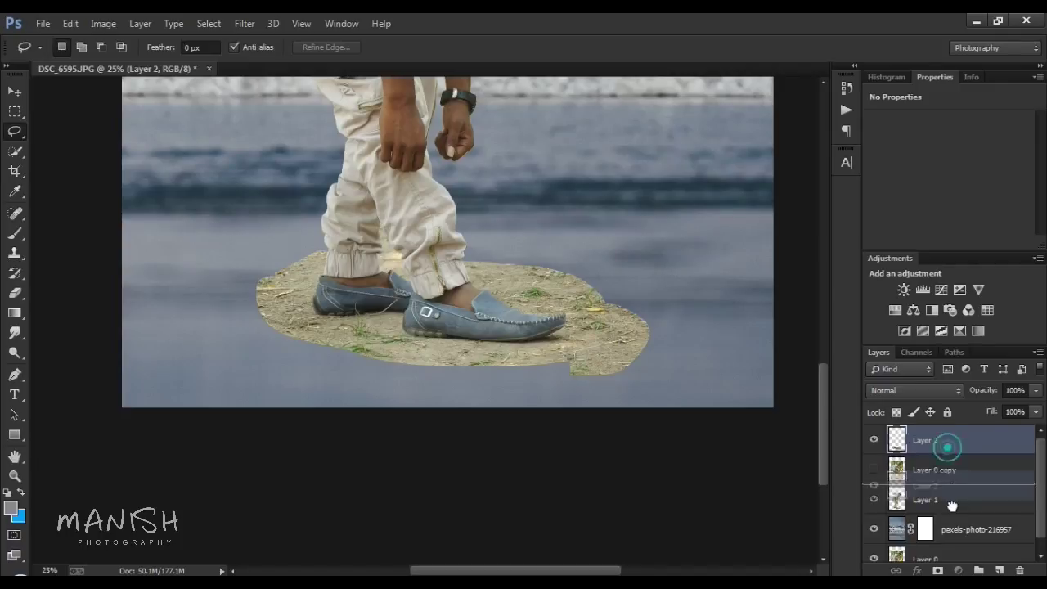
pyautogui.moveTo(981, 397); pyautogui.dragTo(940, 396)
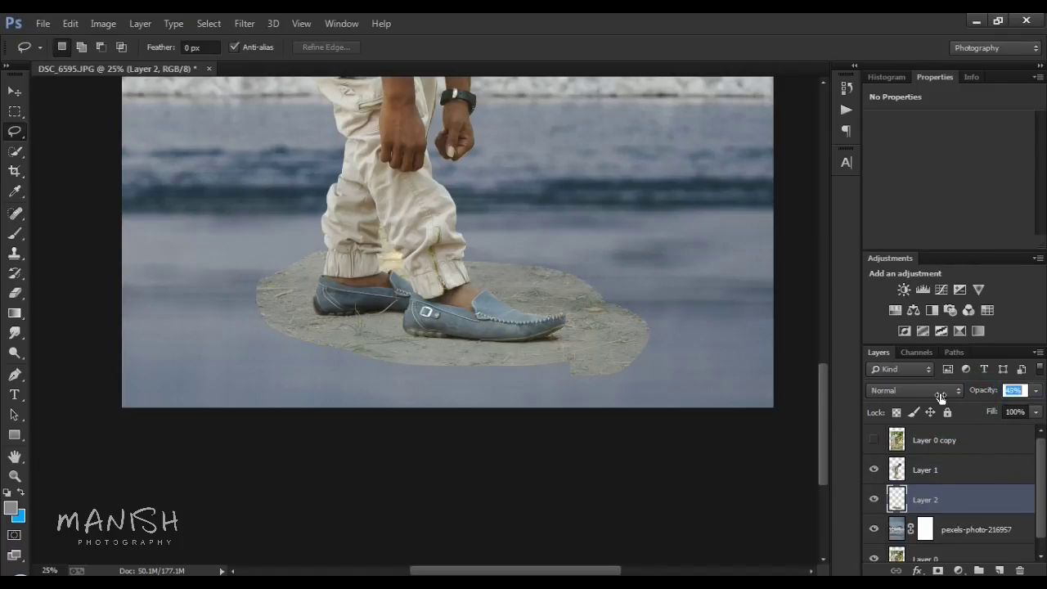
# Step: Mask the patch's lower and right edges with a soft 400 px black brush
pyautogui.click(16, 235)
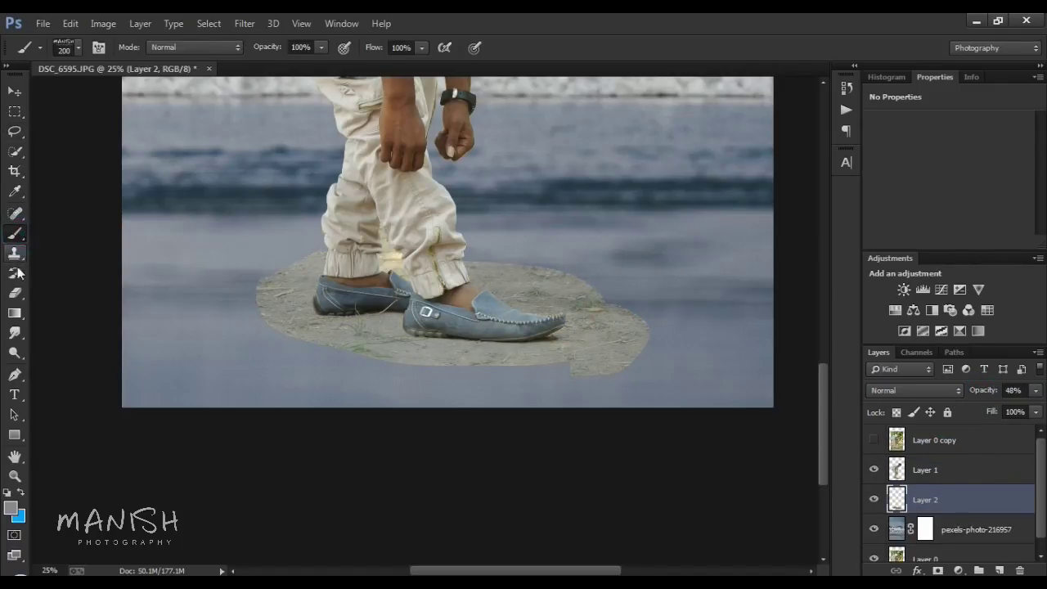
pyautogui.click(938, 570)
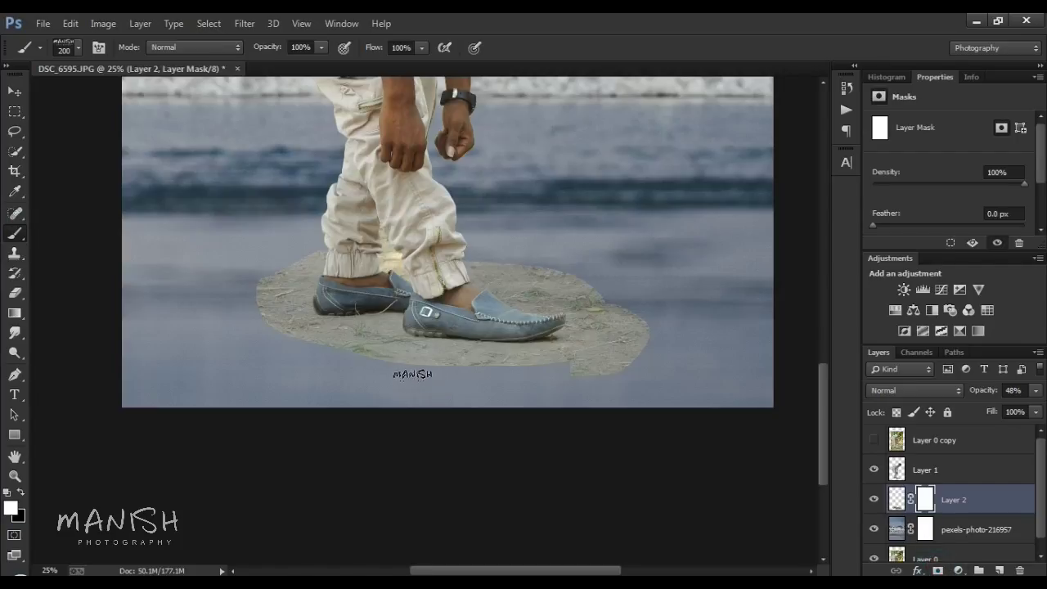
pyautogui.press('e')
pyautogui.press('b')
pyautogui.rightClick(418, 313)
pyautogui.click(548, 432)
pyautogui.press('Return')
pyautogui.press(']')
pyautogui.press(']')
pyautogui.press('x')
pyautogui.moveTo(436, 398)
pyautogui.mouseDown()
pyautogui.moveTo(600, 397)
pyautogui.moveTo(338, 393)
pyautogui.moveTo(361, 358)
pyautogui.moveTo(253, 300)
pyautogui.moveTo(249, 255)
pyautogui.mouseUp()
pyautogui.moveTo(602, 264)
pyautogui.mouseDown()
pyautogui.moveTo(643, 362)
pyautogui.moveTo(566, 264)
pyautogui.mouseUp()
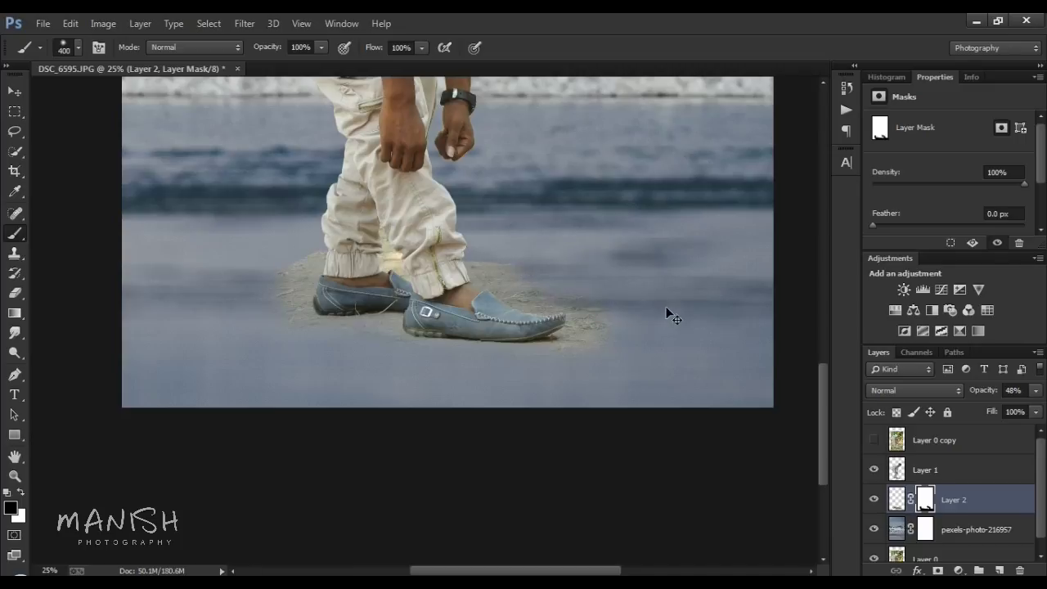
# Step: Shift the ground patch's hue to +140 in Hue/Saturation
pyautogui.click(897, 499)
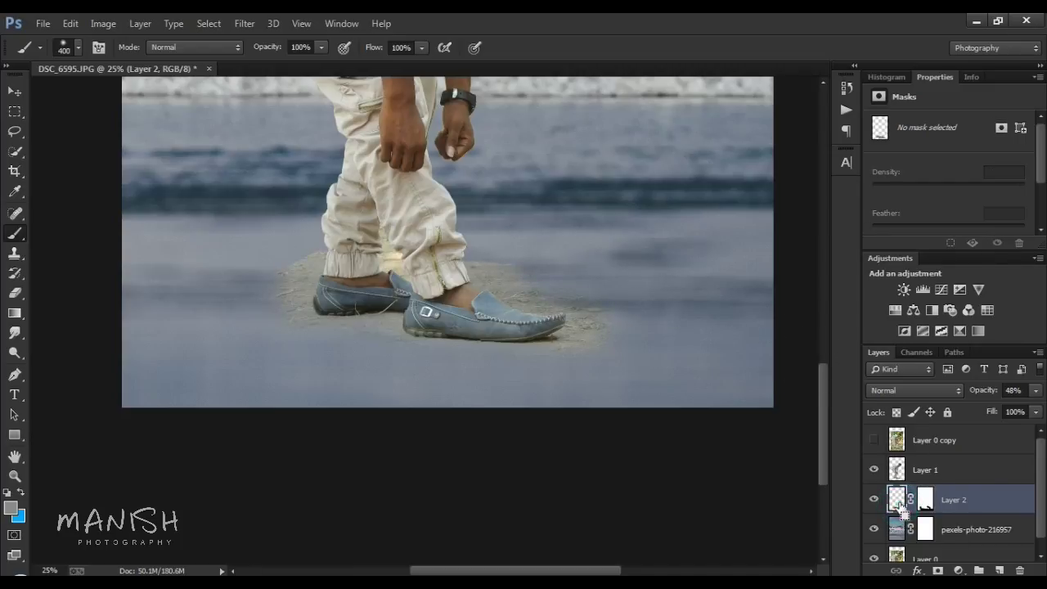
pyautogui.hotkey('ctrl', 'u')
pyautogui.moveTo(839, 325); pyautogui.dragTo(906, 329)
# Step: Desaturate the ground patch to -36 and touch up the area below the shoes
pyautogui.moveTo(839, 362); pyautogui.dragTo(796, 367)
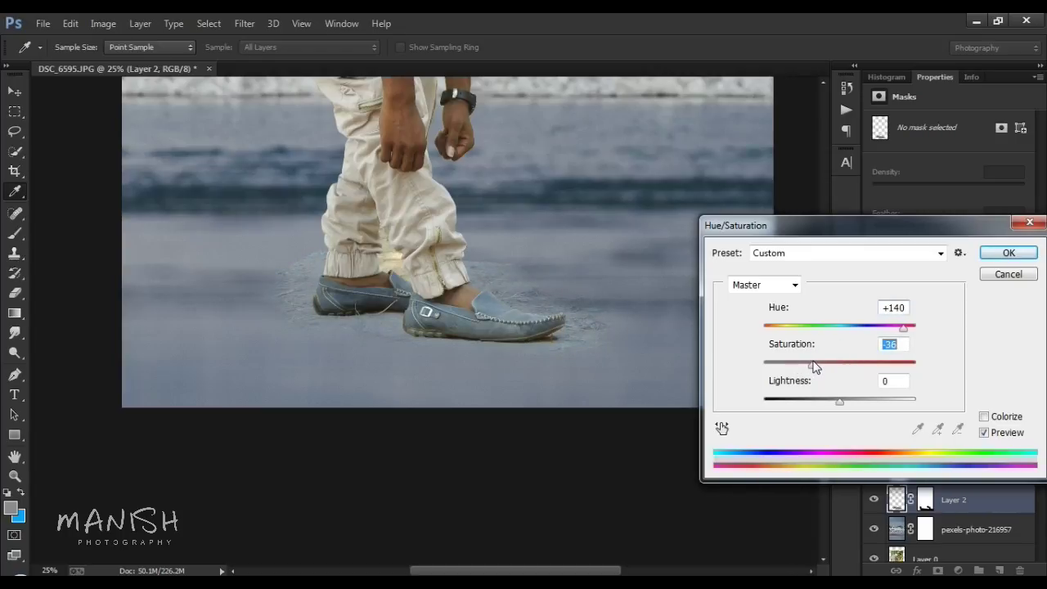
pyautogui.press('Return')
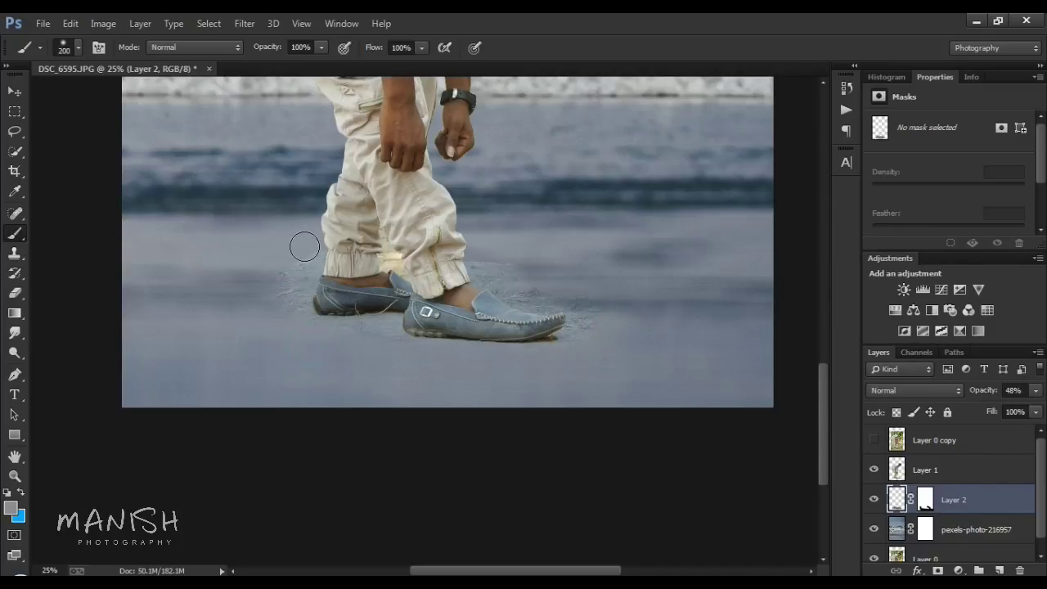
pyautogui.click(360, 247)
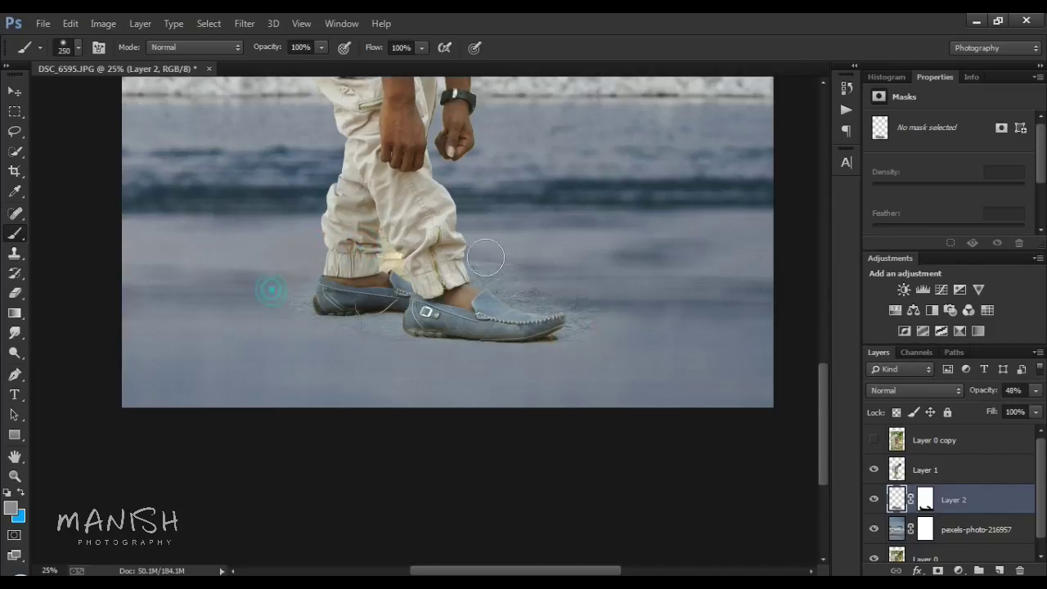
pyautogui.click(445, 255)
pyautogui.click(553, 288)
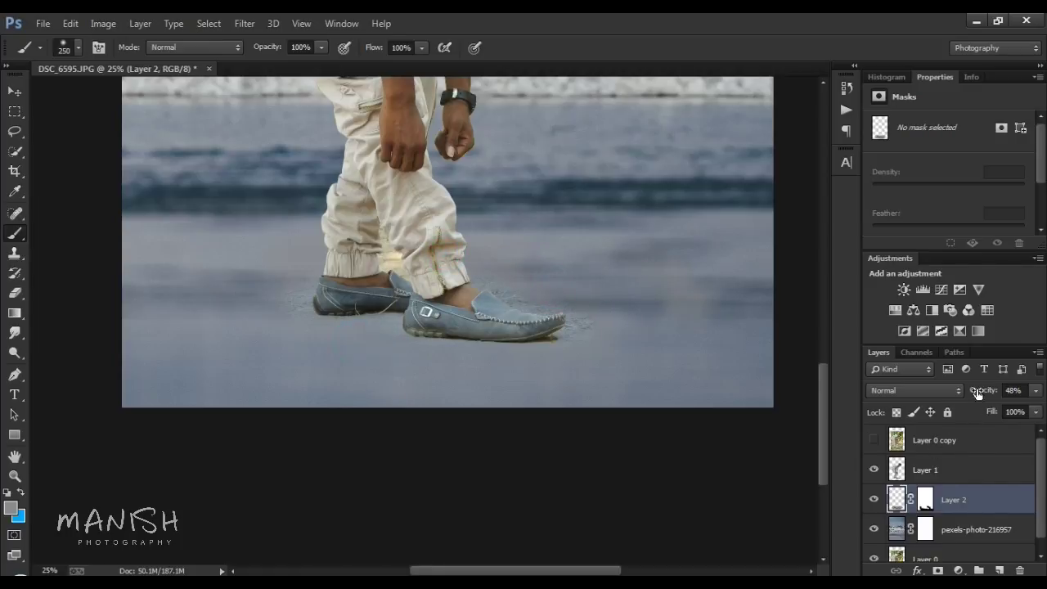
# Step: Set Layer 2's fill to 58% and zoom out to view the composite
pyautogui.click(987, 413)
pyautogui.write('58')
pyautogui.press('Return')
pyautogui.hotkey('ctrl', '-')
pyautogui.hotkey('ctrl', '-')
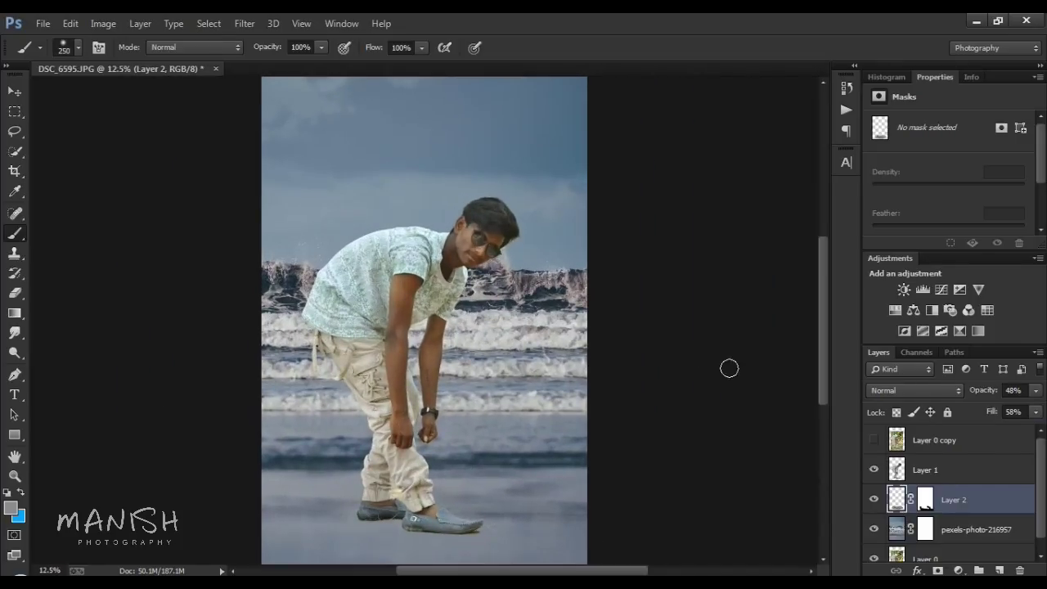
pyautogui.click(904, 530)
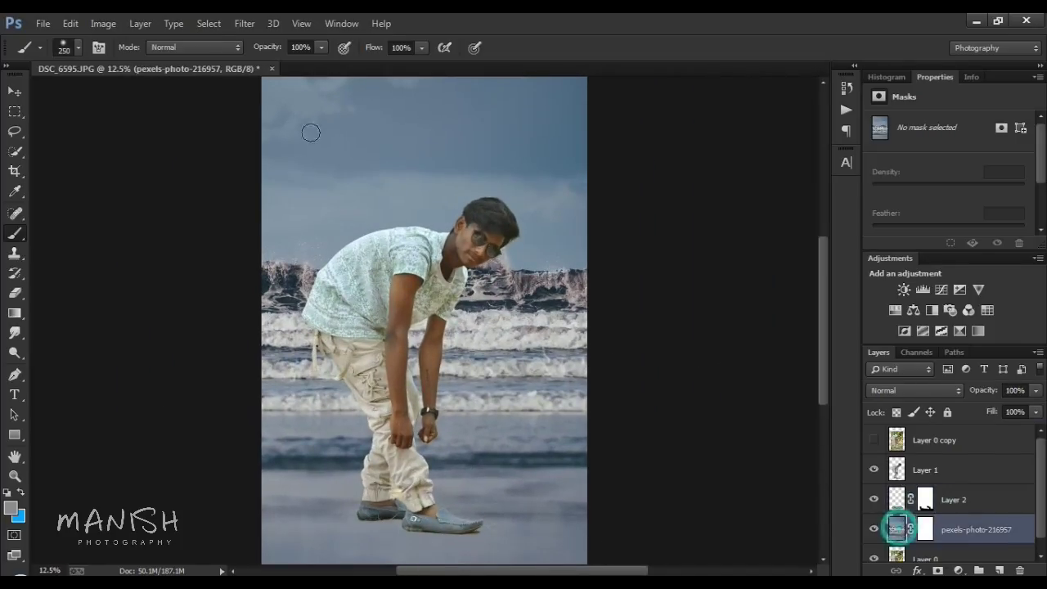
# Step: Apply an 18 px Tilt-Shift blur to the sea photo, keeping the man's feet in focus
pyautogui.click(244, 23)
pyautogui.click(308, 209)
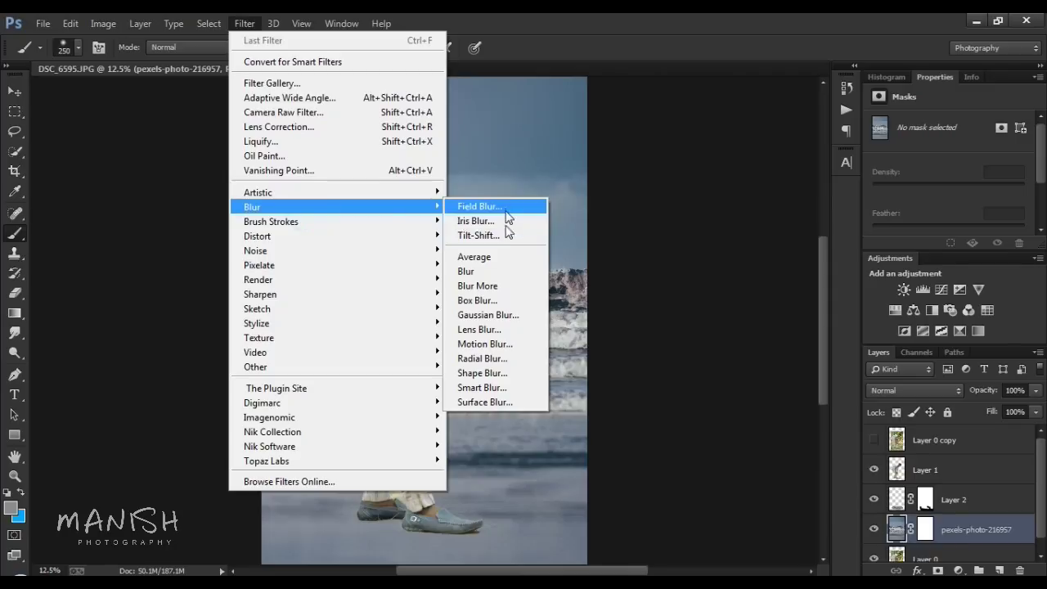
pyautogui.click(504, 237)
pyautogui.moveTo(433, 320); pyautogui.dragTo(426, 546)
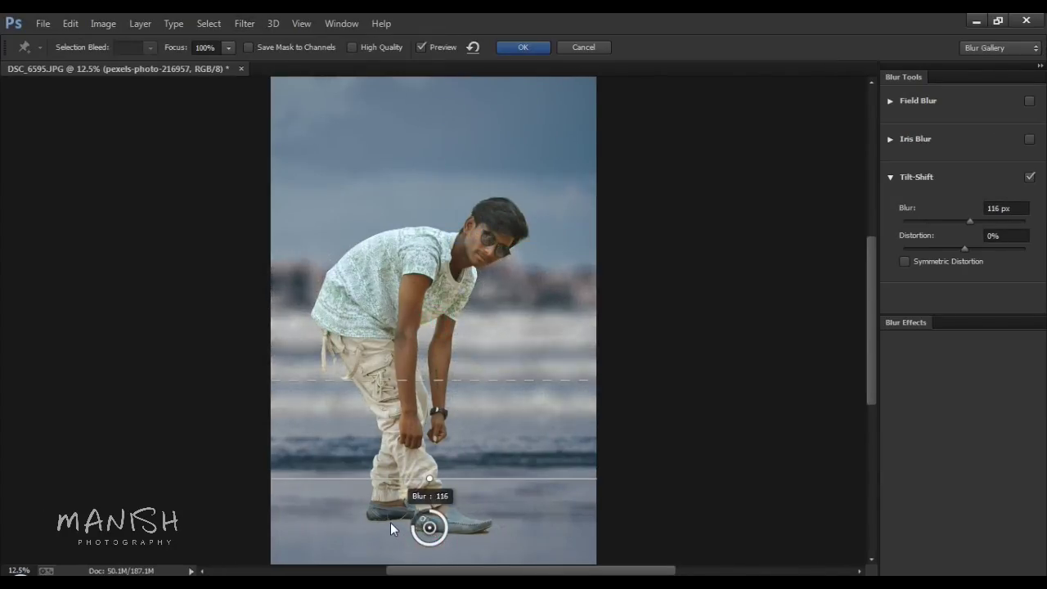
pyautogui.moveTo(463, 500); pyautogui.dragTo(463, 476)
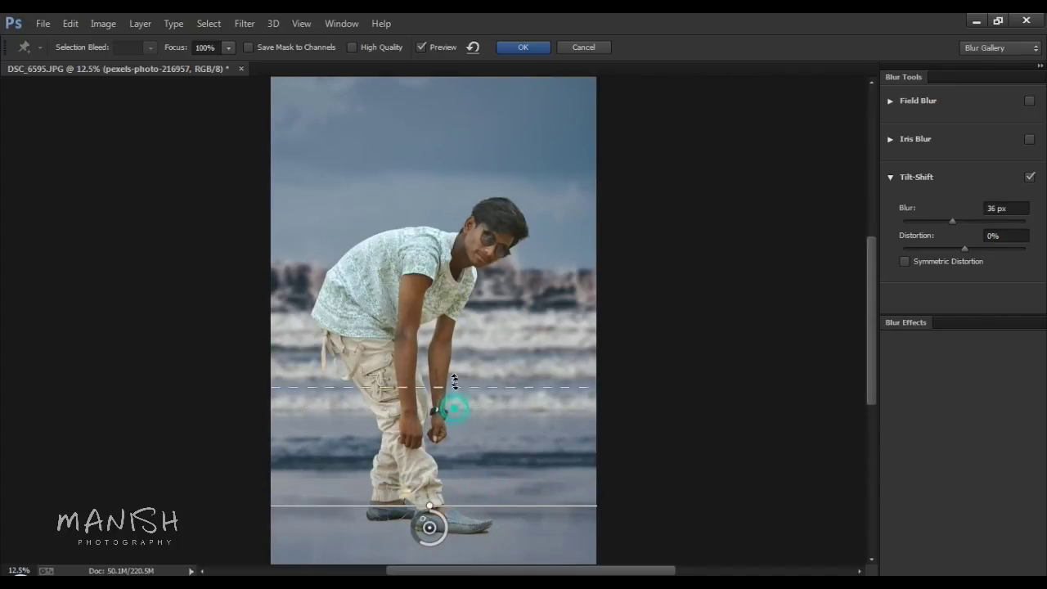
pyautogui.moveTo(432, 540)
pyautogui.mouseDown()
pyautogui.moveTo(418, 527)
pyautogui.moveTo(435, 483)
pyautogui.mouseUp()
pyautogui.hotkey('ctrl', '-')
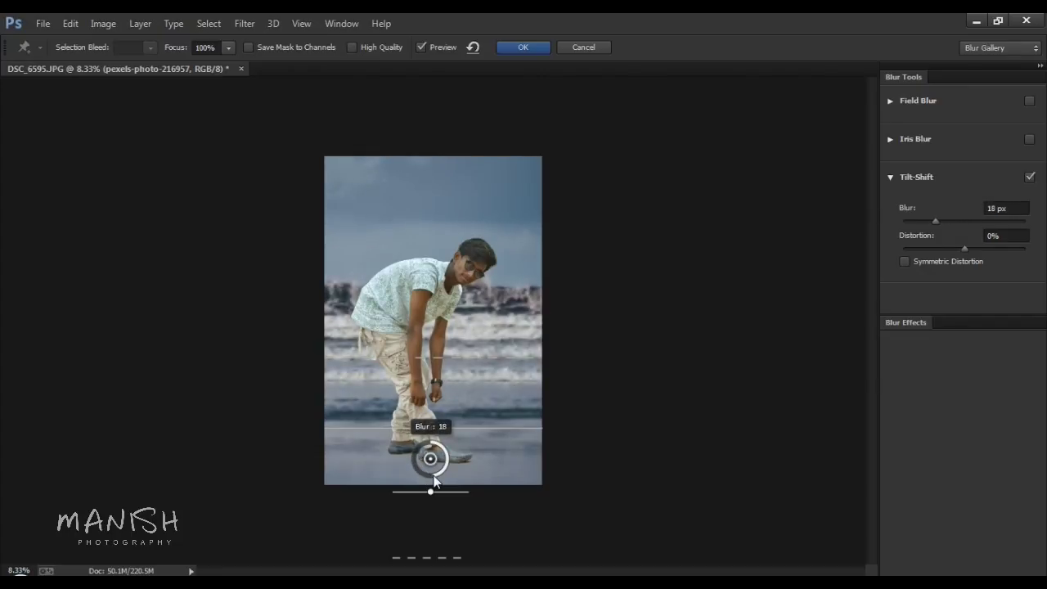
pyautogui.click(509, 45)
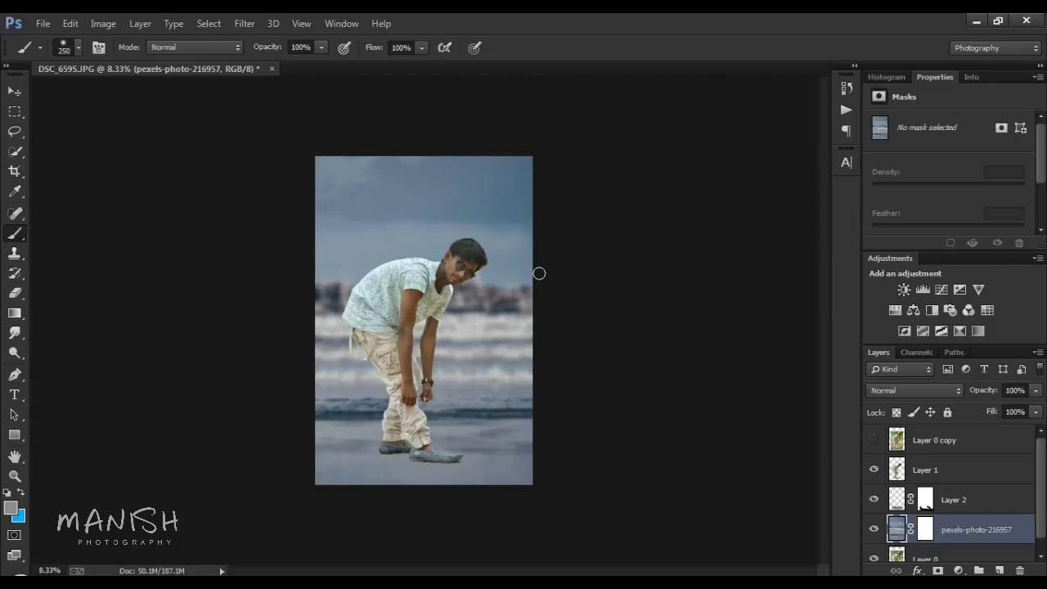
pyautogui.hotkey('ctrl', '+')
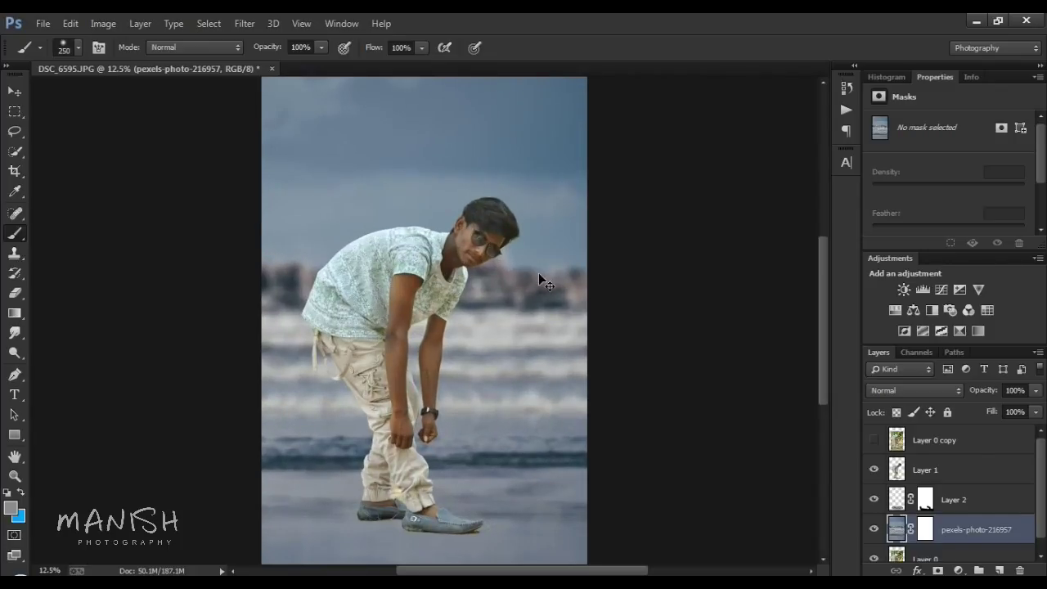
# Step: Duplicate the man's layer as a hidden backup and reselect the original
pyautogui.hotkey('ctrl', '-')
pyautogui.hotkey('ctrl', '+')
pyautogui.click(933, 473)
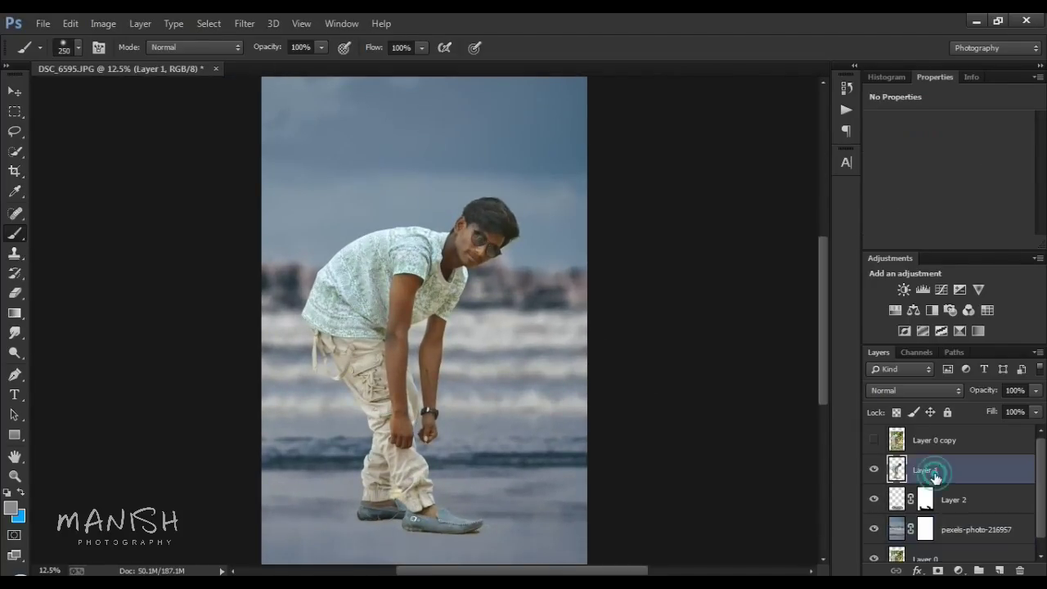
pyautogui.hotkey('ctrl', 'j')
pyautogui.click(873, 470)
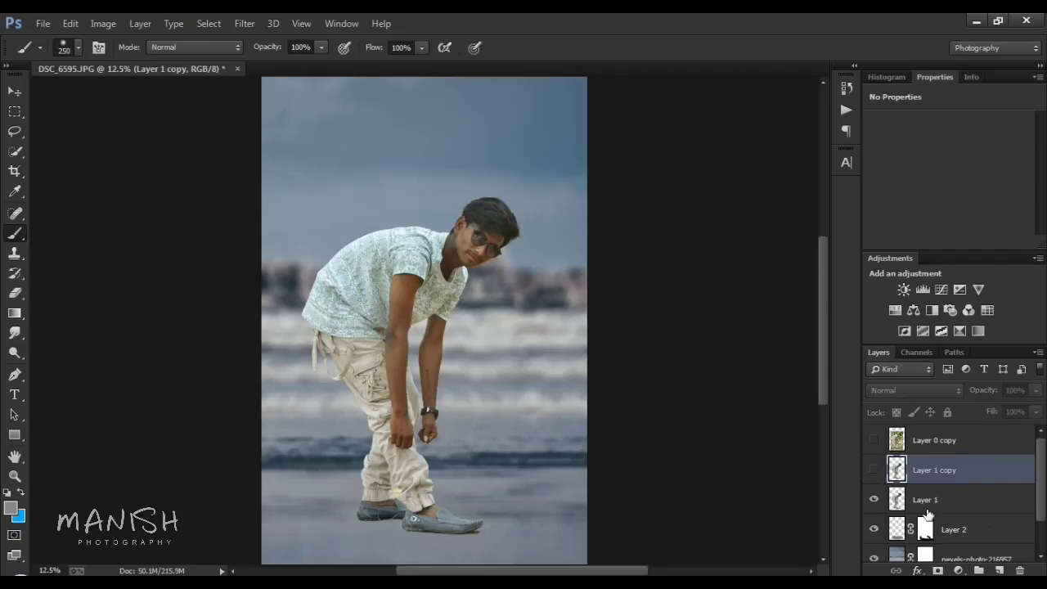
pyautogui.click(928, 500)
# Step: In Camera Raw, set exposure +0.30, shadows +79, highlights -33, whites -46, blacks +7
pyautogui.click(245, 23)
pyautogui.click(292, 131)
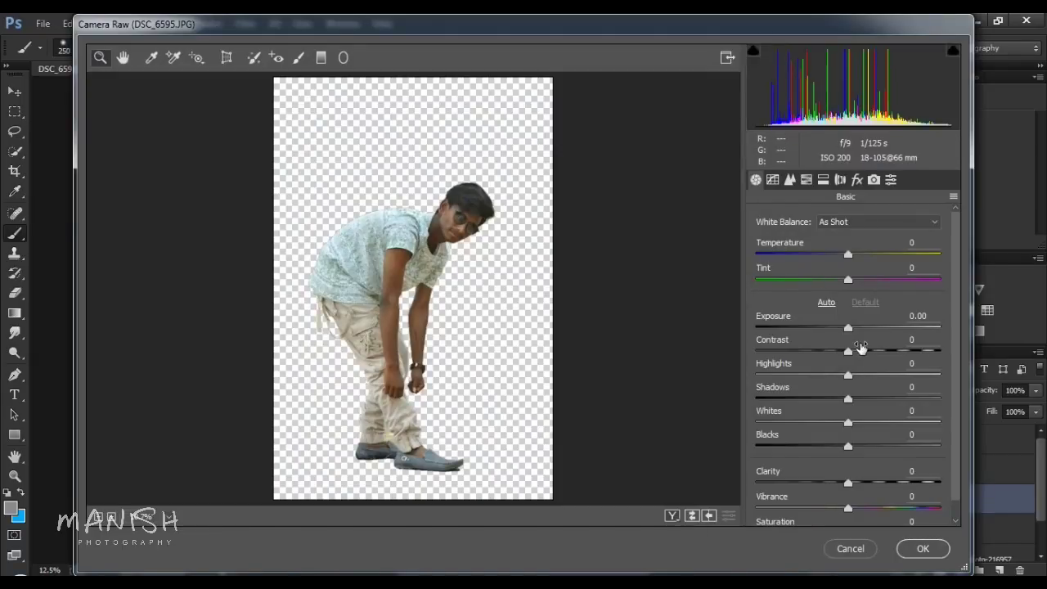
pyautogui.moveTo(848, 327); pyautogui.dragTo(853, 324)
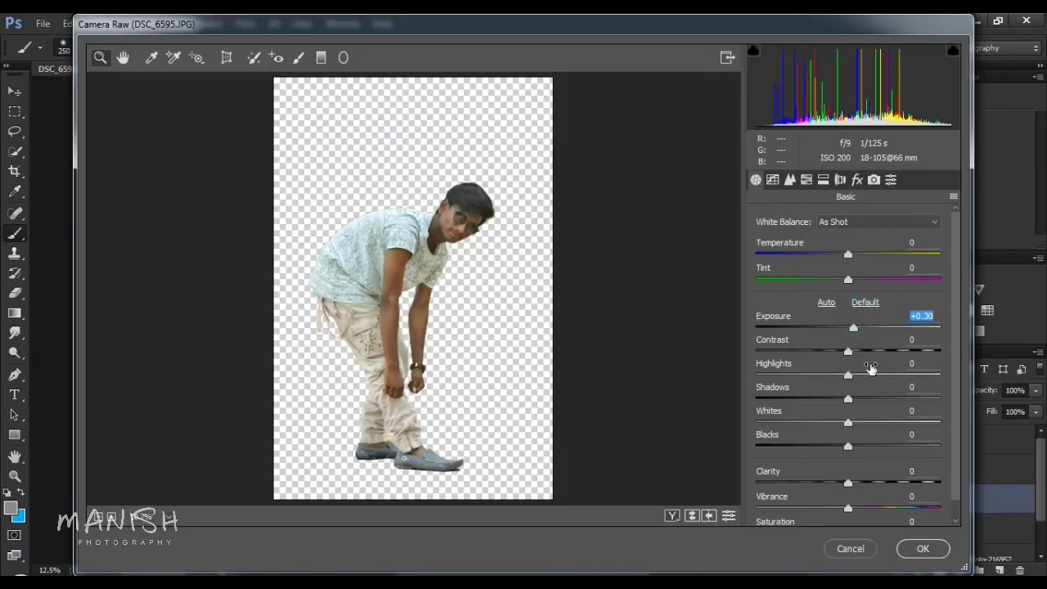
pyautogui.moveTo(870, 397); pyautogui.dragTo(918, 394)
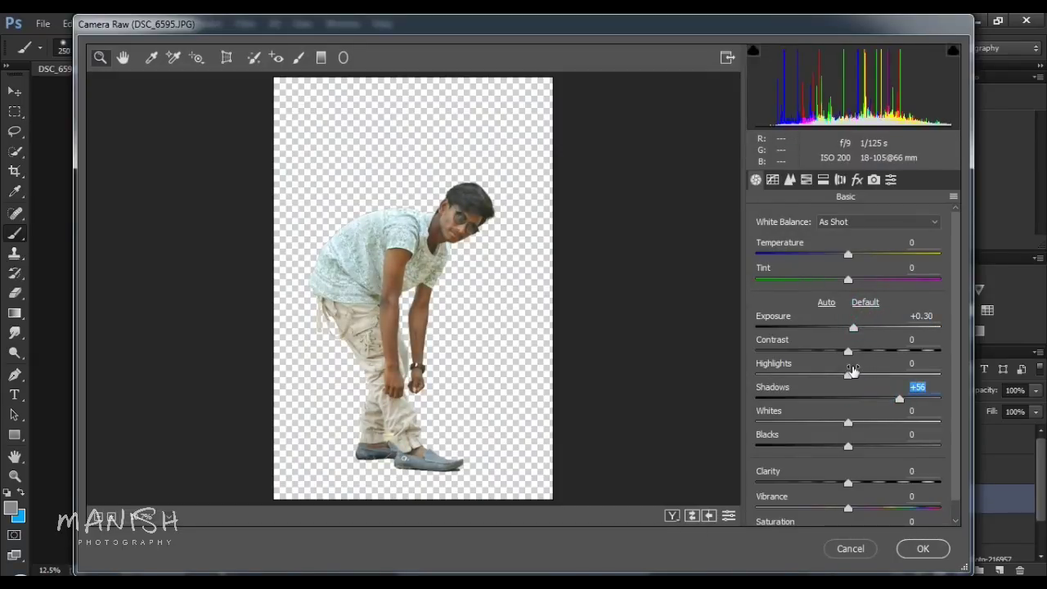
pyautogui.moveTo(849, 375); pyautogui.dragTo(818, 374)
pyautogui.moveTo(845, 418); pyautogui.dragTo(821, 417)
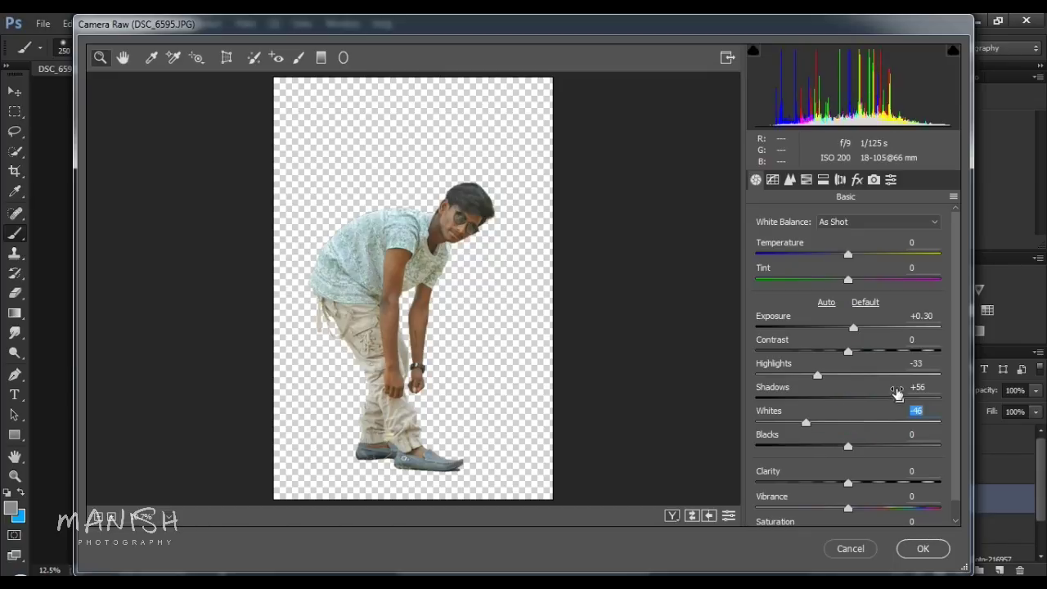
pyautogui.moveTo(897, 395); pyautogui.dragTo(921, 398)
pyautogui.moveTo(849, 446); pyautogui.dragTo(855, 446)
# Step: Use auto white balance with tint +10 and raise curve highlights to +28
pyautogui.press('Tab')
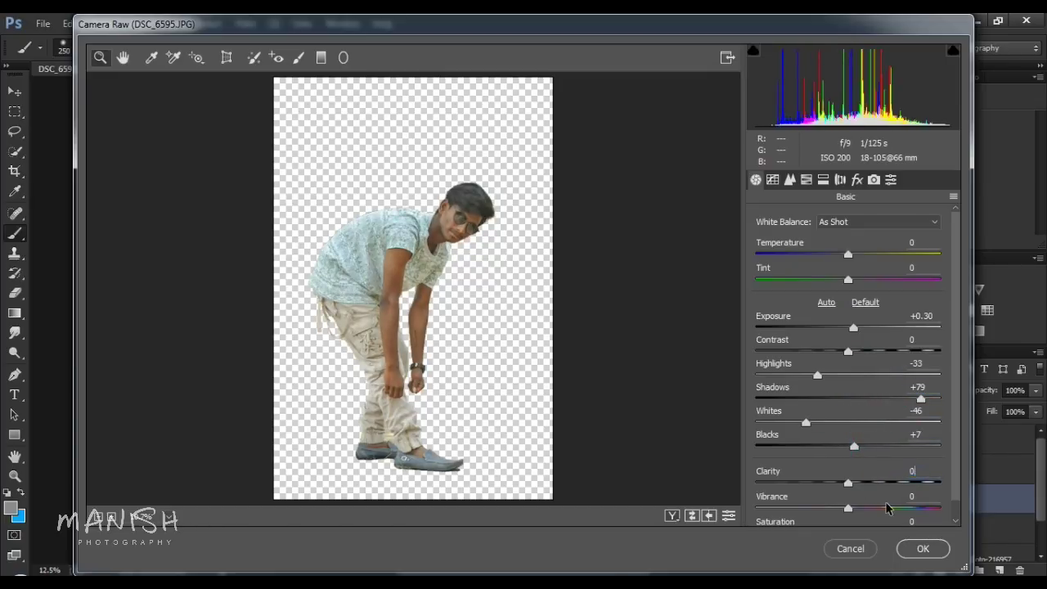
pyautogui.press('Tab')
pyautogui.click(851, 221)
pyautogui.click(842, 238)
pyautogui.press('Up')
pyautogui.press('Down')
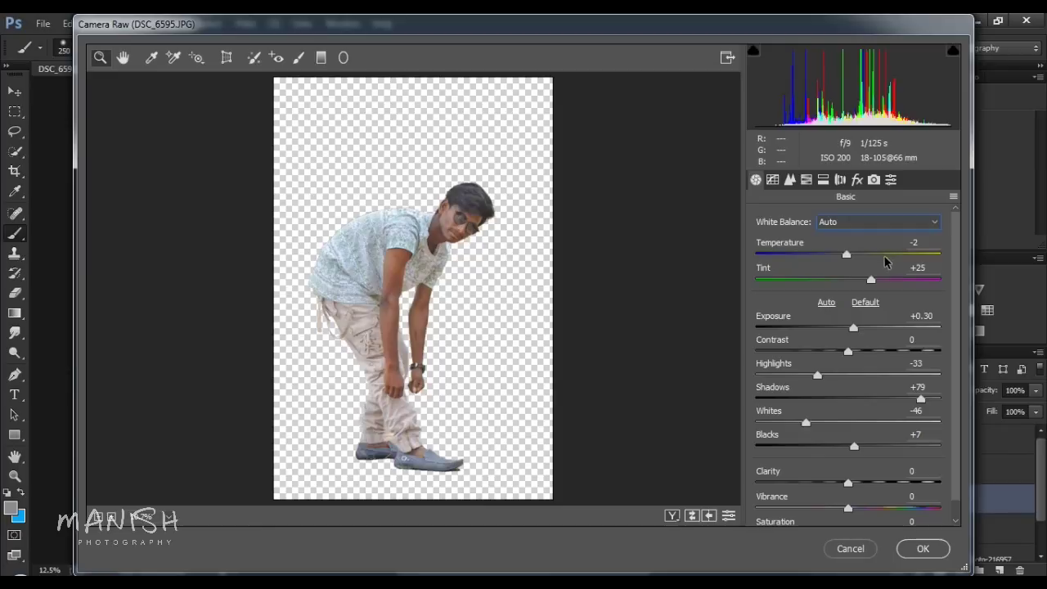
pyautogui.click(872, 270)
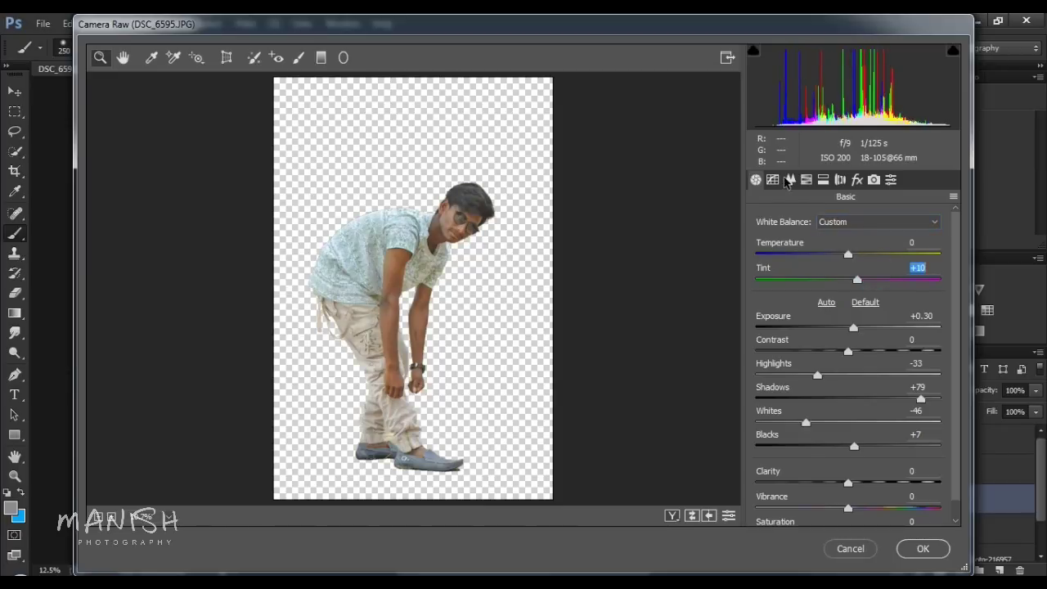
pyautogui.click(772, 180)
pyautogui.moveTo(871, 446)
pyautogui.mouseDown()
pyautogui.moveTo(883, 449)
pyautogui.moveTo(871, 506)
pyautogui.mouseUp()
# Step: Brighten the reds, oranges and yellows in Camera Raw's HSL Luminance
pyautogui.click(790, 180)
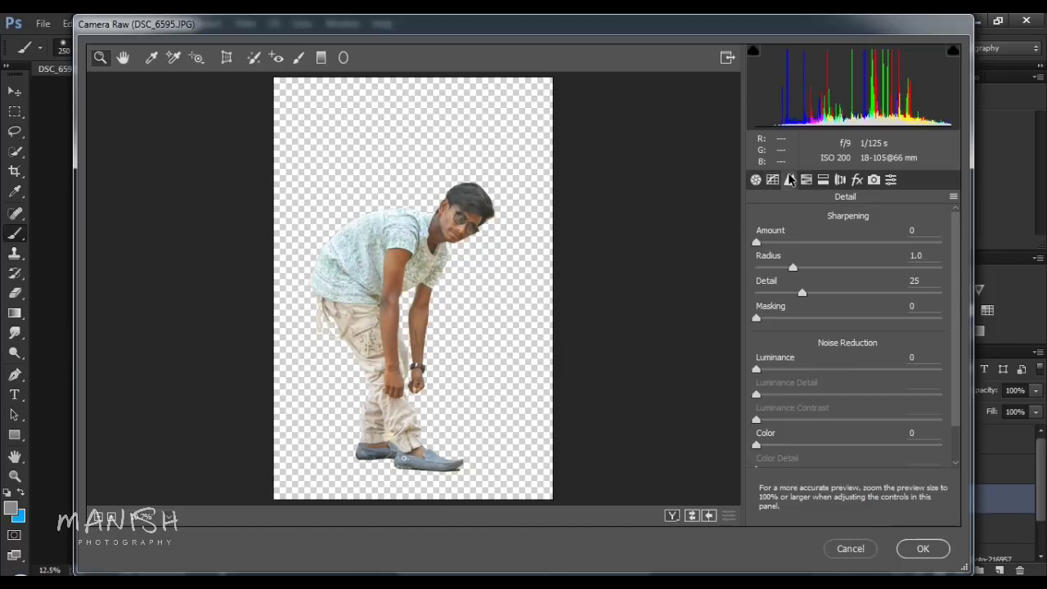
pyautogui.click(807, 180)
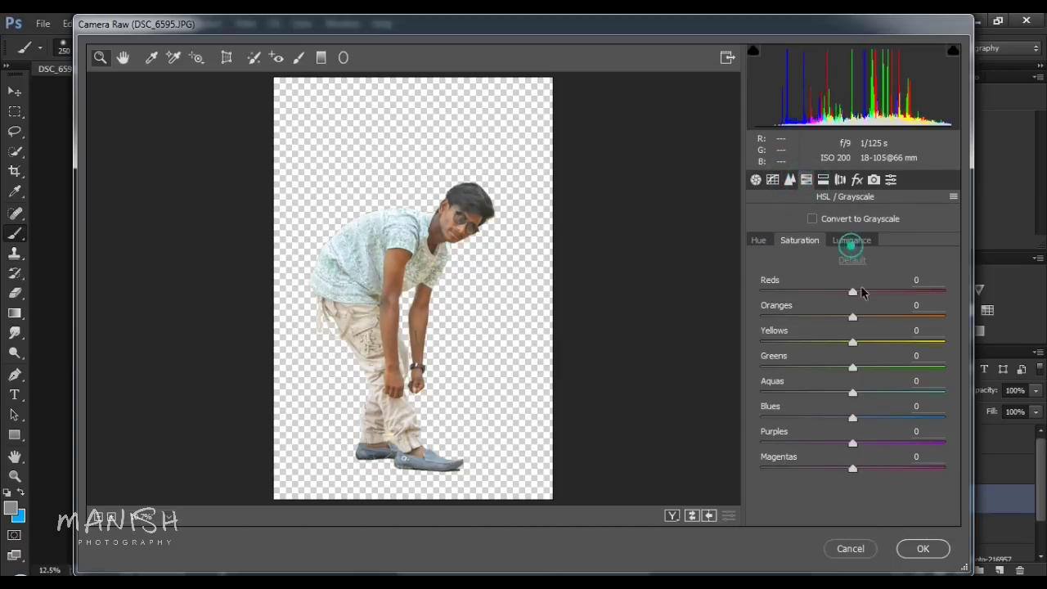
pyautogui.click(852, 240)
pyautogui.moveTo(863, 304); pyautogui.dragTo(873, 277)
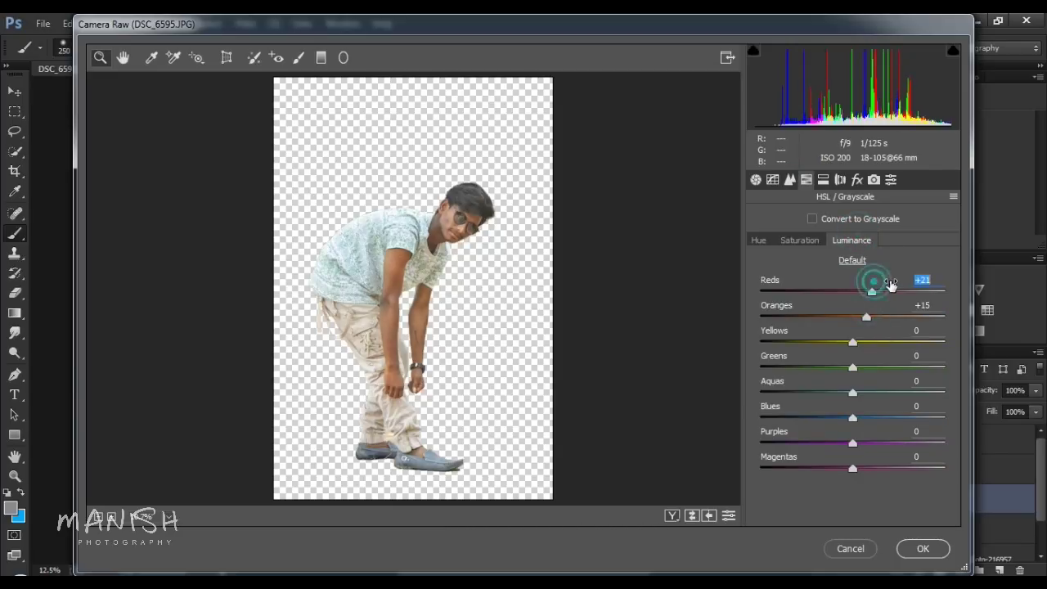
pyautogui.click(890, 309)
pyautogui.moveTo(894, 310); pyautogui.dragTo(911, 312)
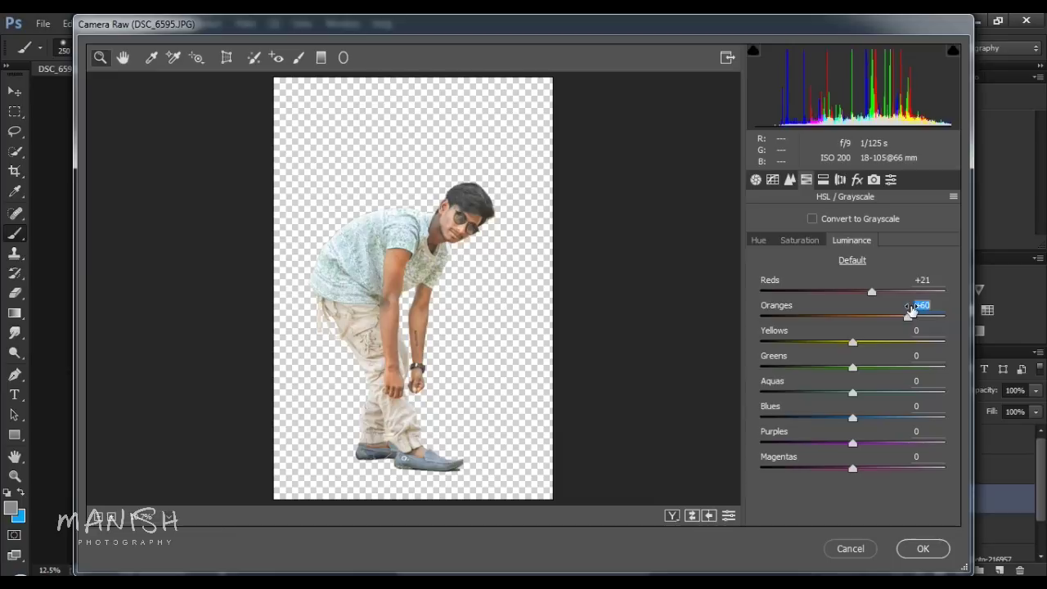
pyautogui.moveTo(859, 338); pyautogui.dragTo(914, 334)
pyautogui.write('0')
# Step: Lower Oranges saturation to -4 and shift the Yellows hue to +100
pyautogui.click(799, 239)
pyautogui.moveTo(853, 316); pyautogui.dragTo(833, 314)
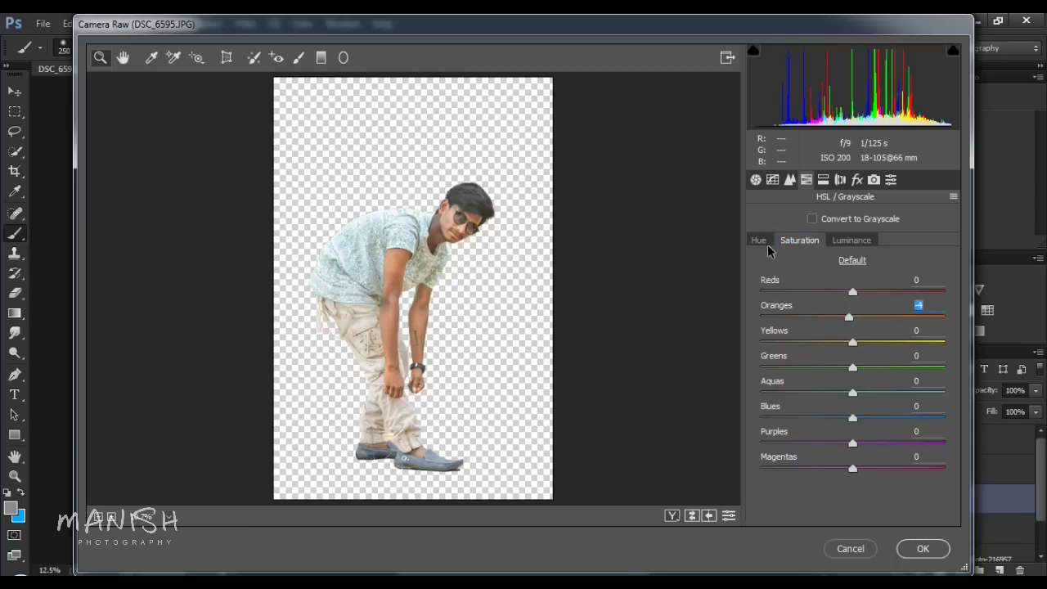
pyautogui.click(760, 240)
pyautogui.moveTo(853, 342)
pyautogui.mouseDown()
pyautogui.moveTo(777, 342)
pyautogui.moveTo(978, 331)
pyautogui.mouseUp()
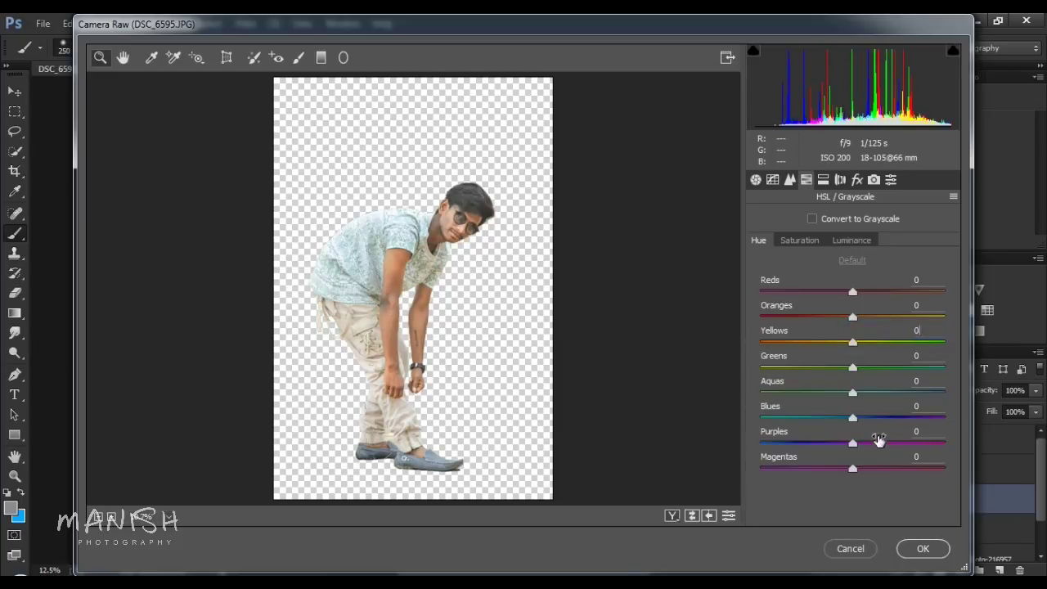
# Step: Raise Blue Primary saturation, set Blues saturation to -14, and apply the Camera Raw grade
pyautogui.click(874, 181)
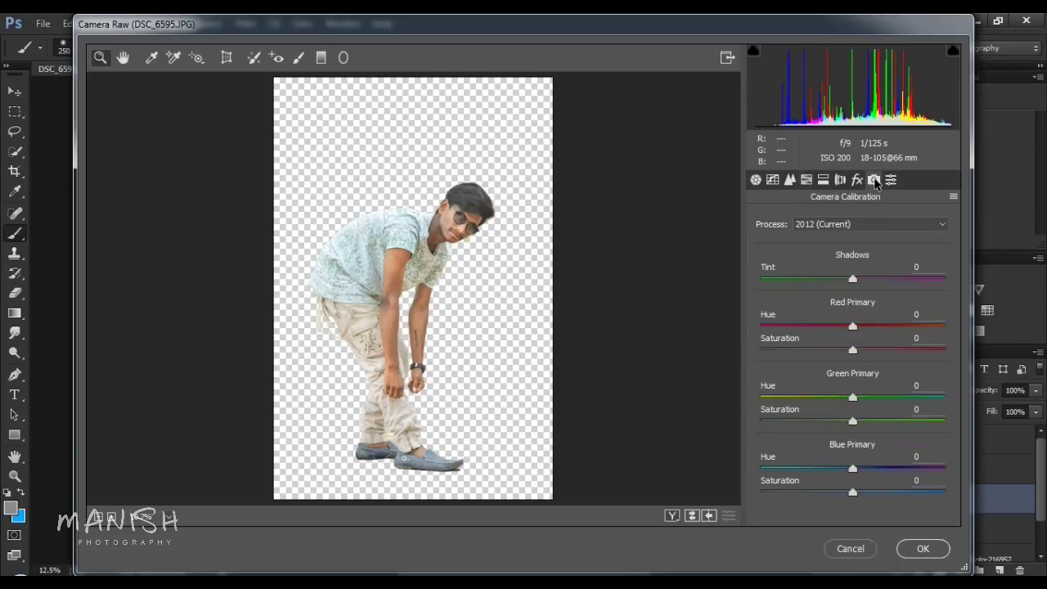
pyautogui.moveTo(874, 490); pyautogui.dragTo(911, 490)
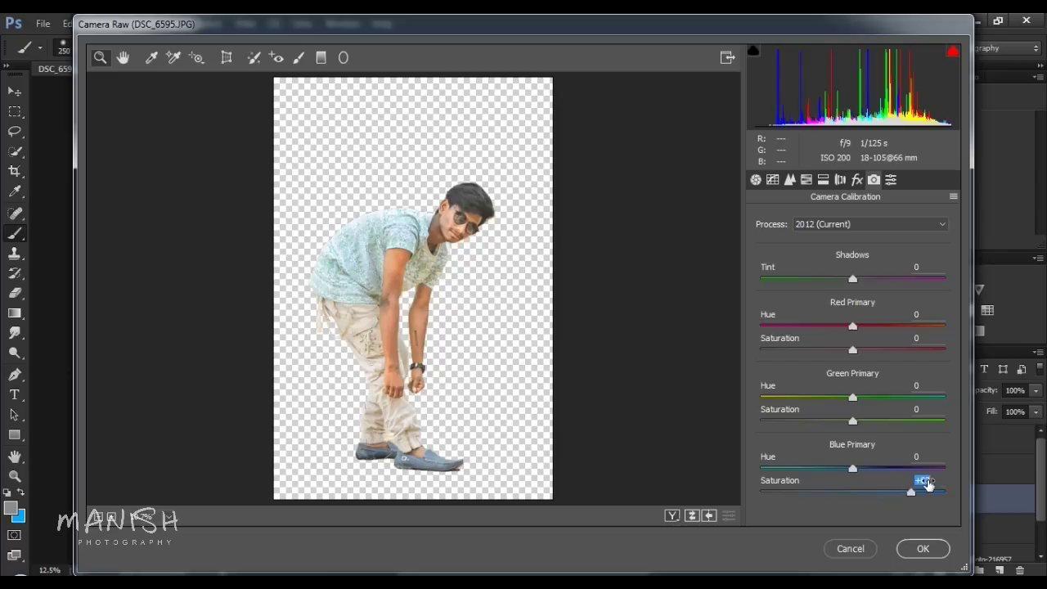
pyautogui.click(857, 180)
pyautogui.click(807, 180)
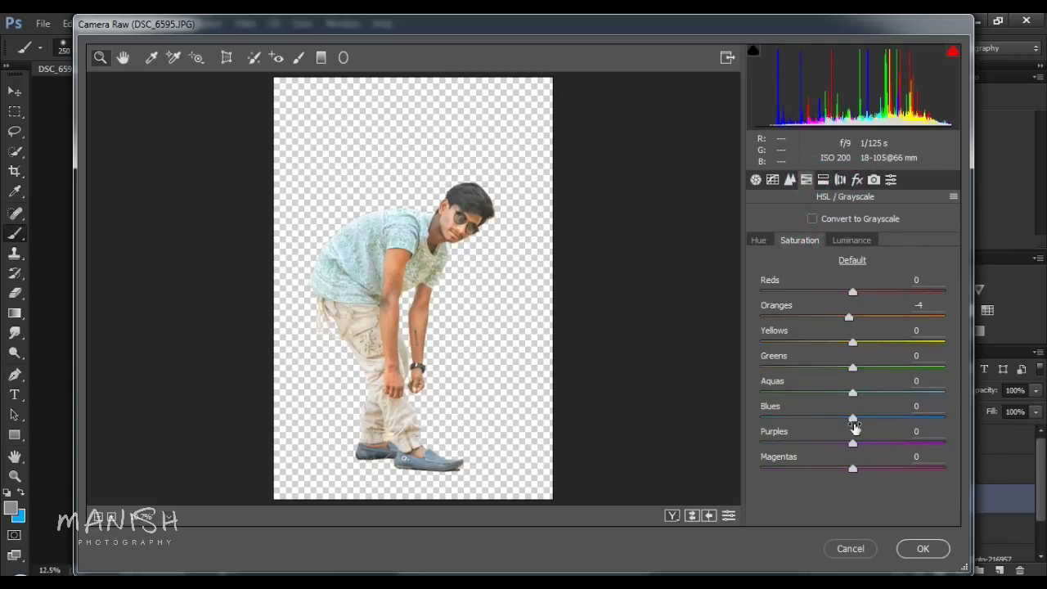
pyautogui.write('0')
pyautogui.moveTo(922, 411); pyautogui.dragTo(854, 409)
pyautogui.click(913, 552)
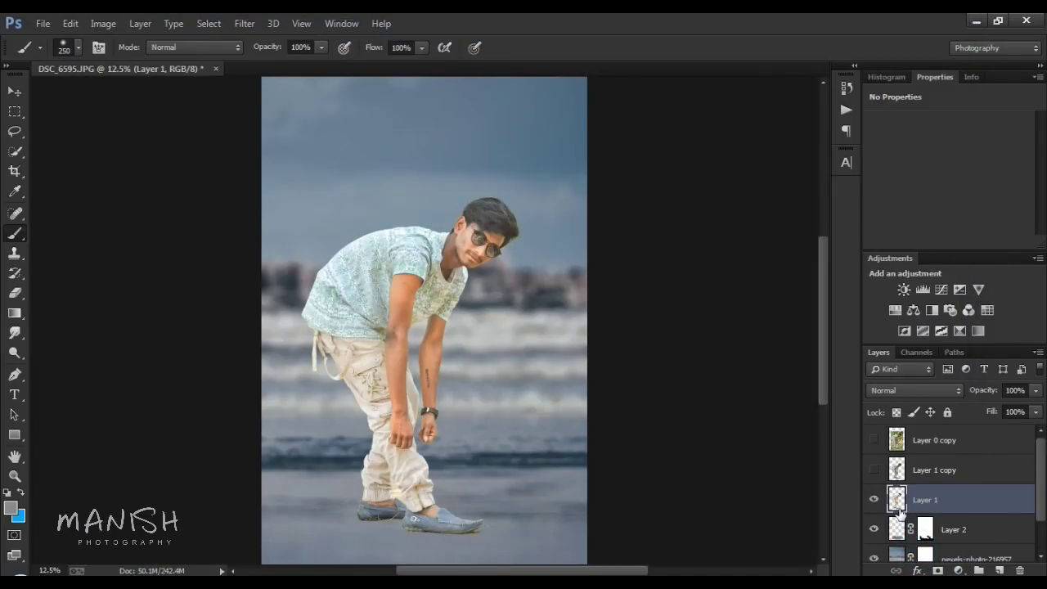
# Step: Select Layer 2 and its mask, then open Curves and cancel it unchanged
pyautogui.hotkey('ctrl', '-')
pyautogui.hotkey('ctrl', '+')
pyautogui.click(971, 532)
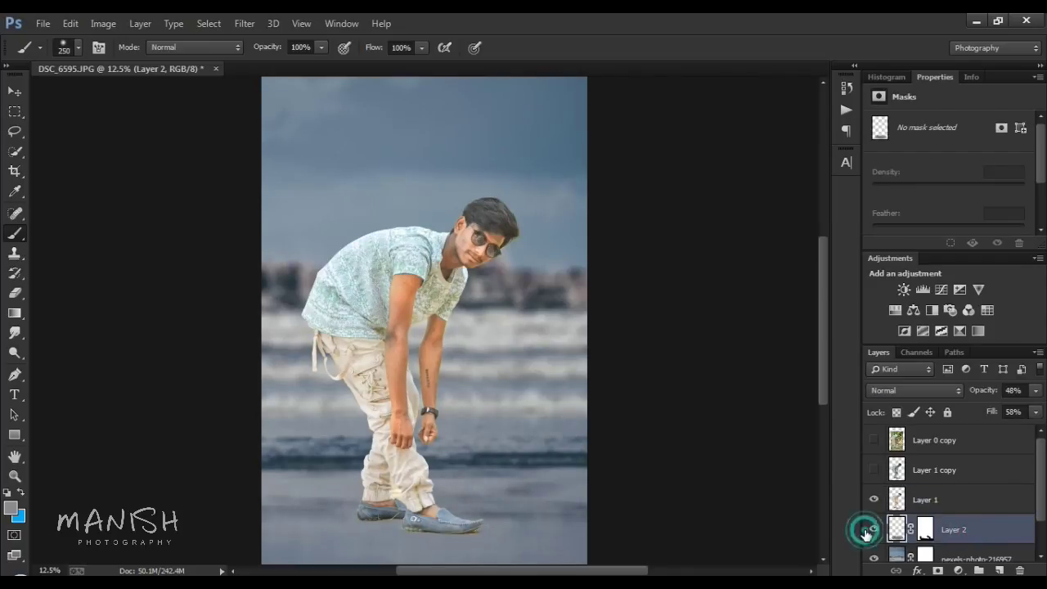
pyautogui.click(925, 528)
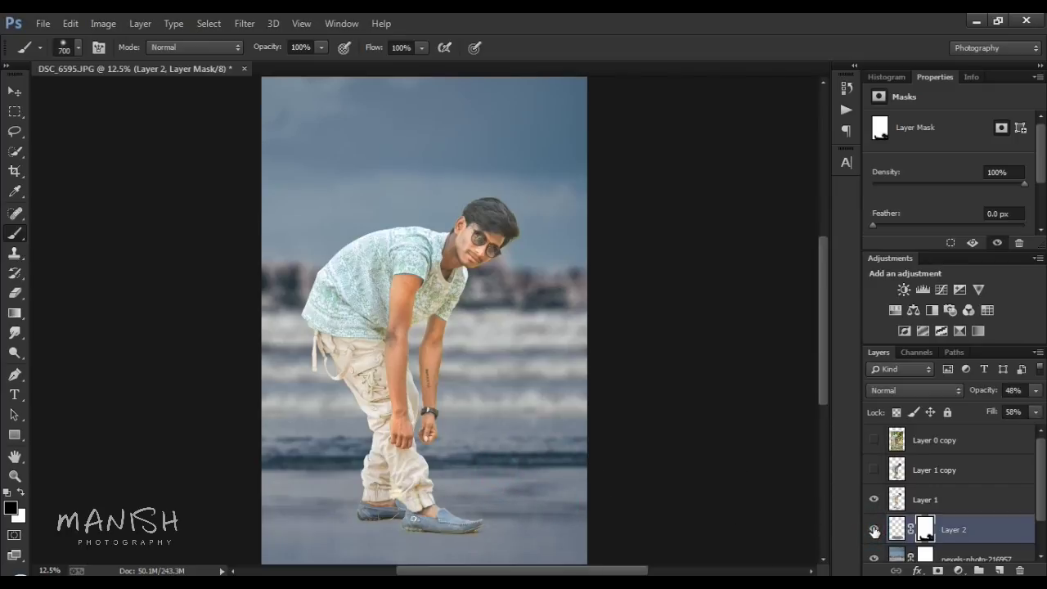
pyautogui.click(893, 531)
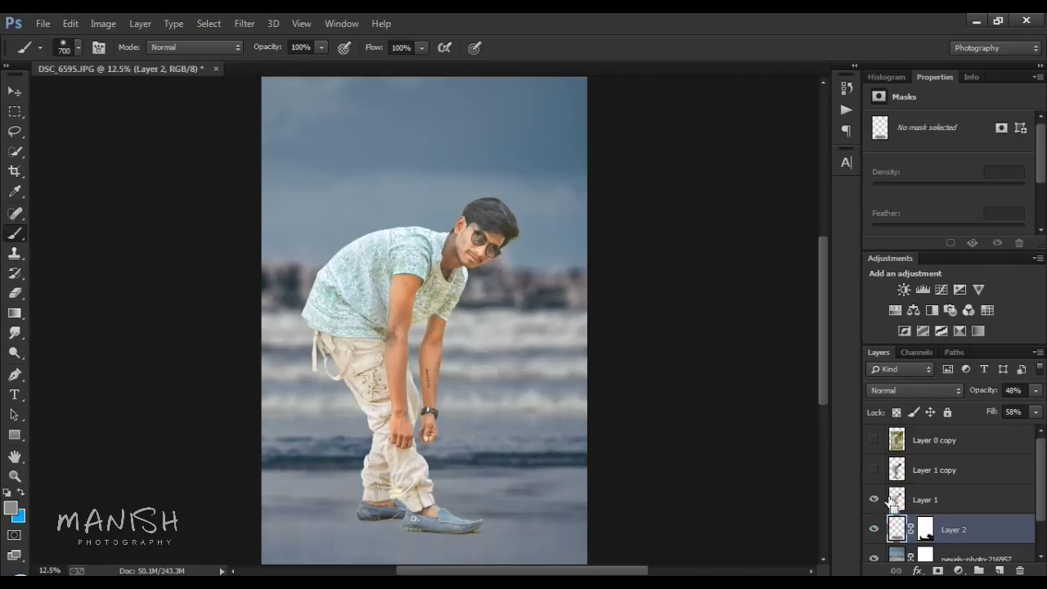
pyautogui.hotkey('ctrl', 'm')
pyautogui.click(761, 266)
pyautogui.press('Escape')
# Step: Duplicate the pexels-photo-216957 beach layer with Ctrl+J
pyautogui.scroll(-2, 982, 499)
pyautogui.click(978, 523)
pyautogui.hotkey('ctrl', 'j')
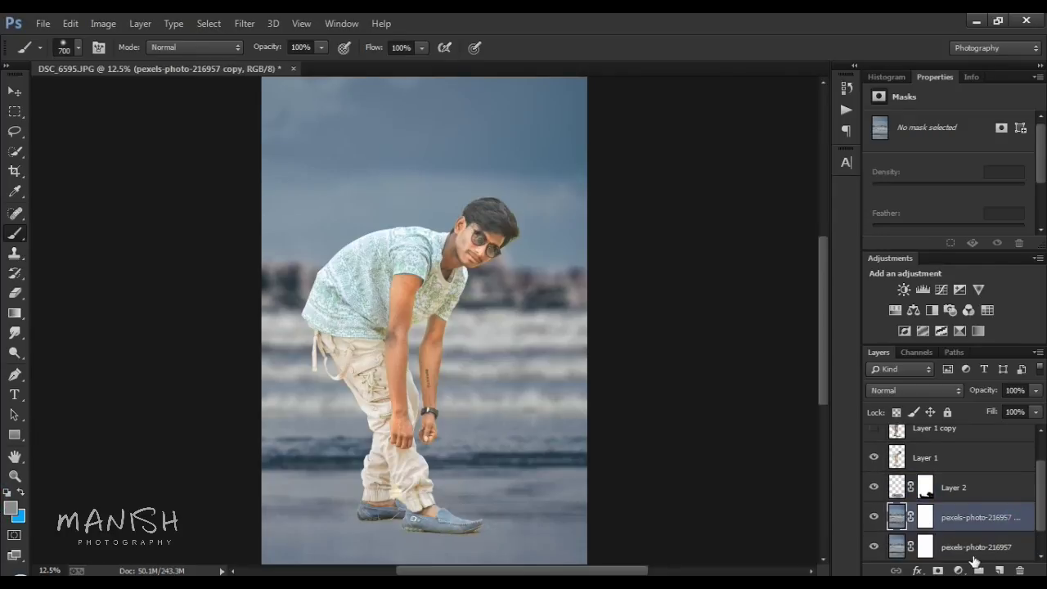
# Step: Apply a Camera Raw Filter to the beach copy: Highlights -33, Shadows +60, Whites -21
pyautogui.click(243, 24)
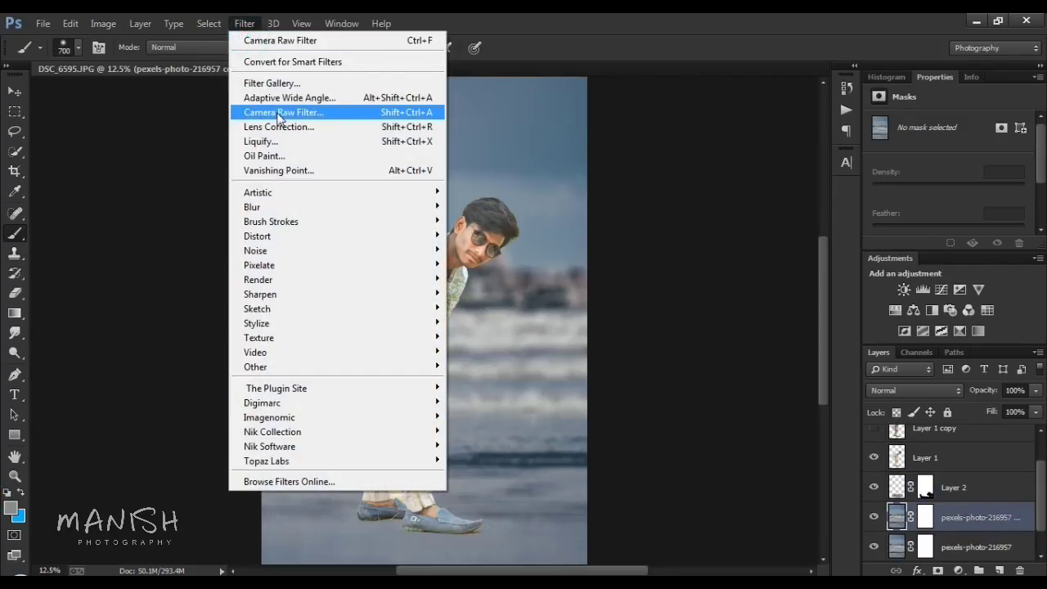
pyautogui.click(280, 112)
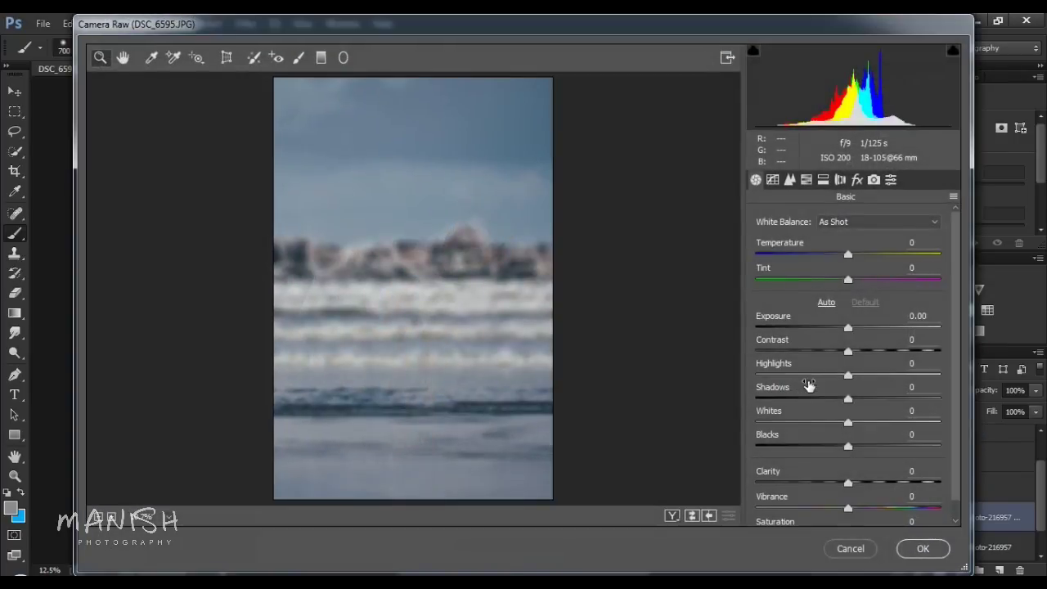
pyautogui.moveTo(847, 398)
pyautogui.mouseDown()
pyautogui.moveTo(918, 394)
pyautogui.moveTo(903, 398)
pyautogui.mouseUp()
pyautogui.moveTo(848, 374); pyautogui.dragTo(824, 370)
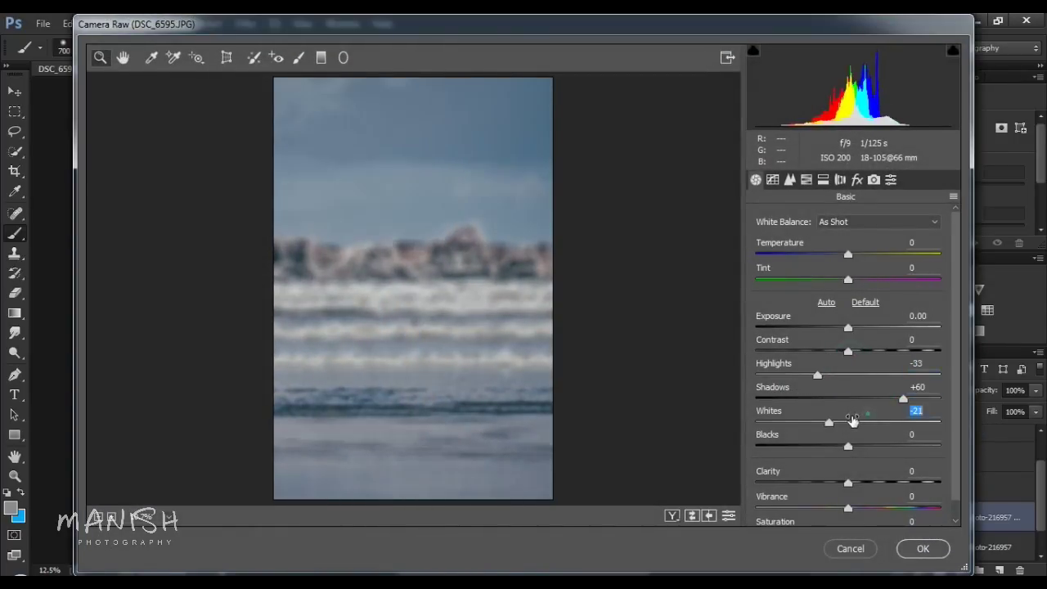
pyautogui.click(923, 548)
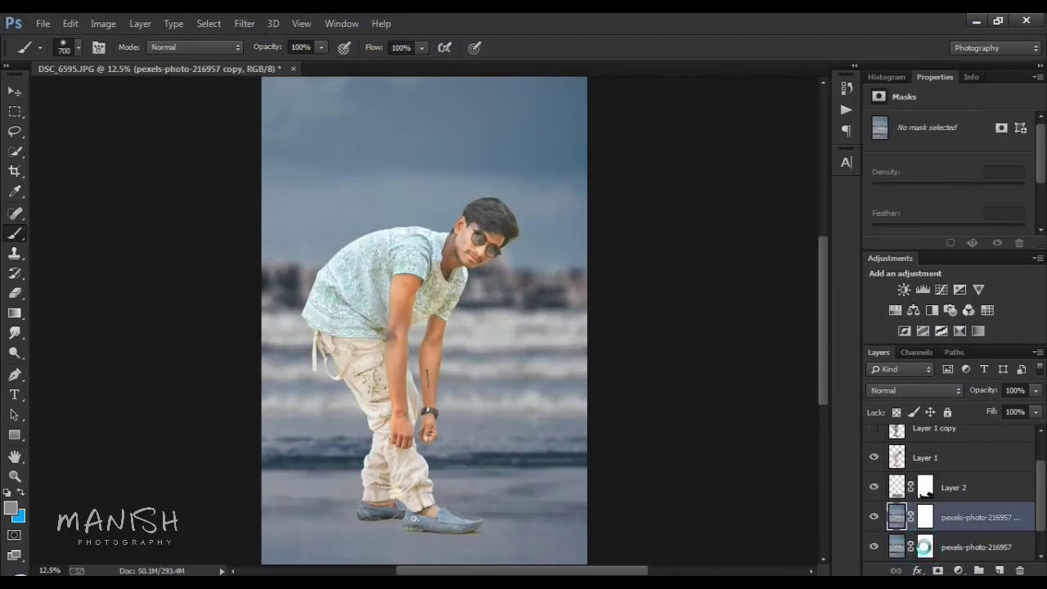
pyautogui.hotkey('ctrl', '-')
pyautogui.hotkey('ctrl', '+')
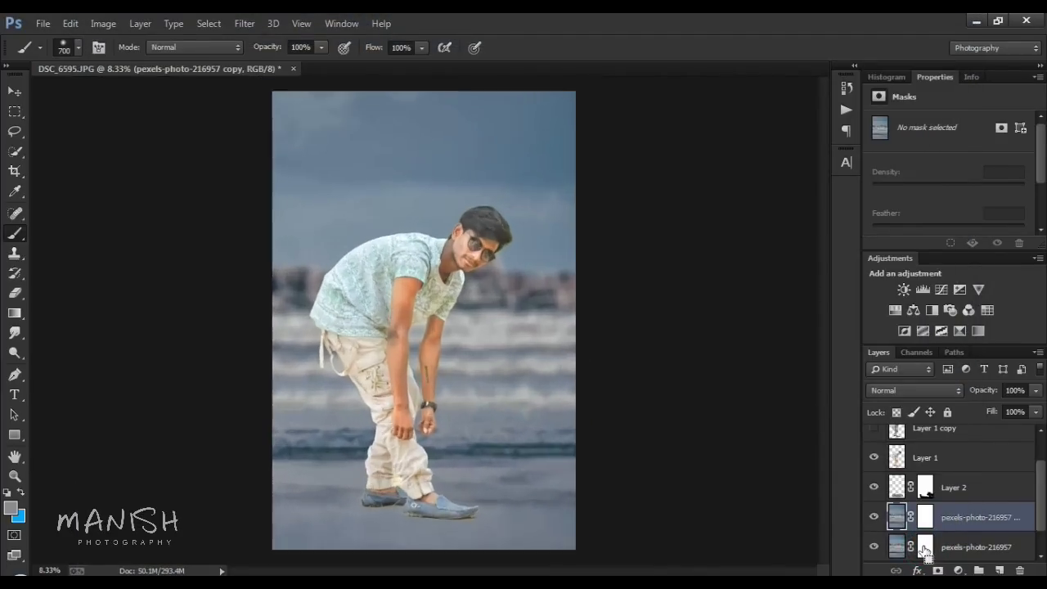
# Step: Add a Black, White Gradient Map above Layer 1 in Luminosity mode at 64% opacity
pyautogui.click(955, 449)
pyautogui.click(959, 571)
pyautogui.click(924, 540)
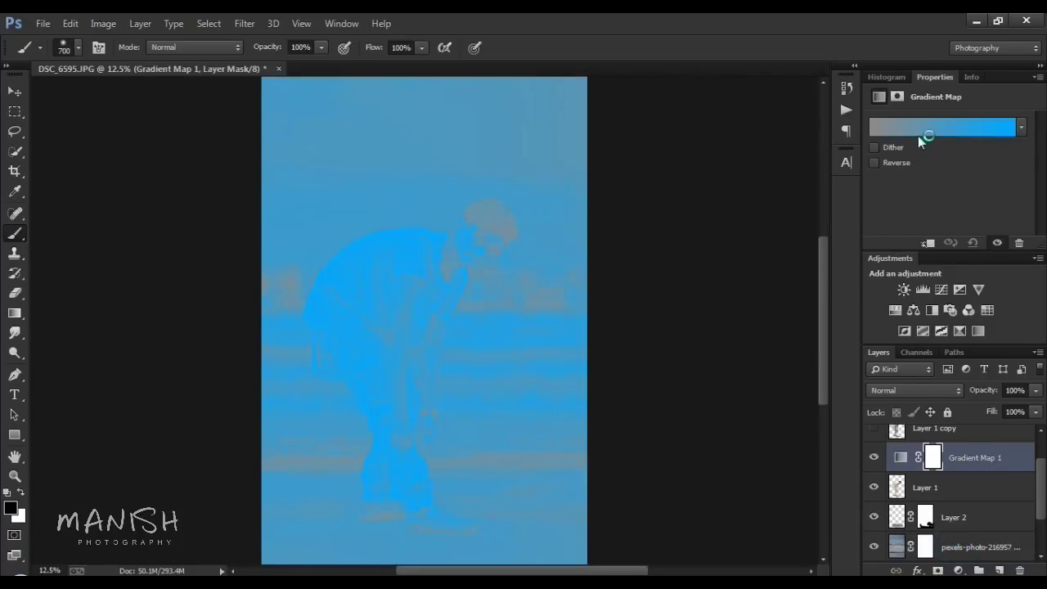
pyautogui.click(921, 131)
pyautogui.click(387, 129)
pyautogui.click(649, 111)
pyautogui.press('b')
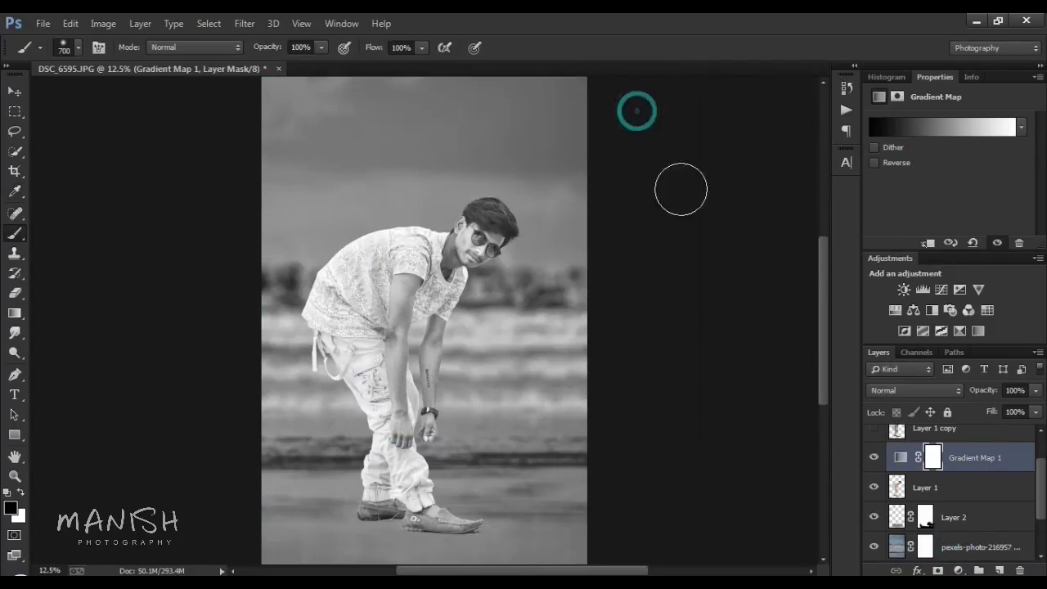
pyautogui.click(911, 391)
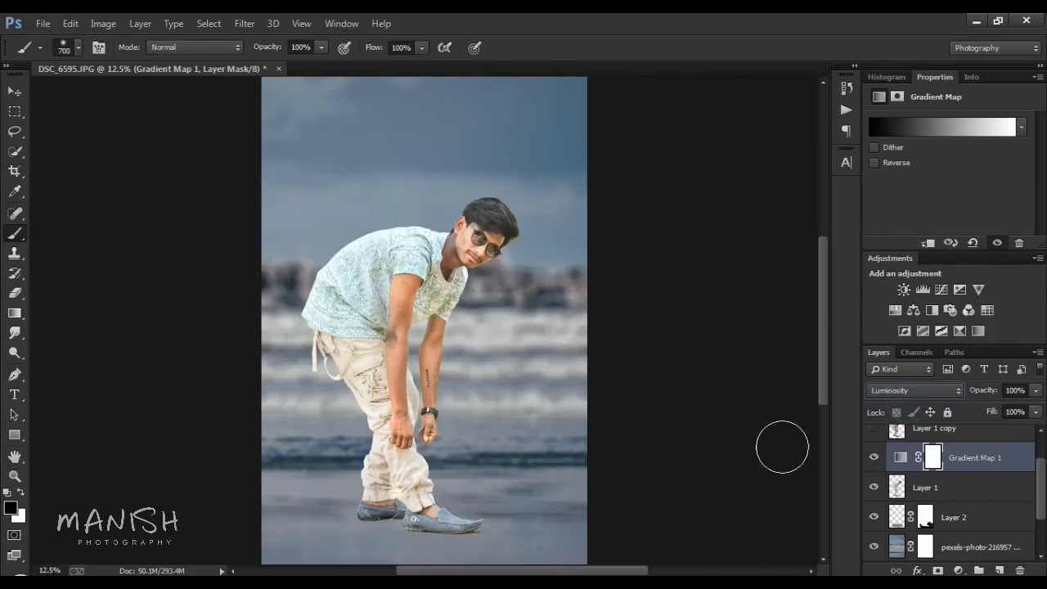
pyautogui.scroll(5, 428, 297)
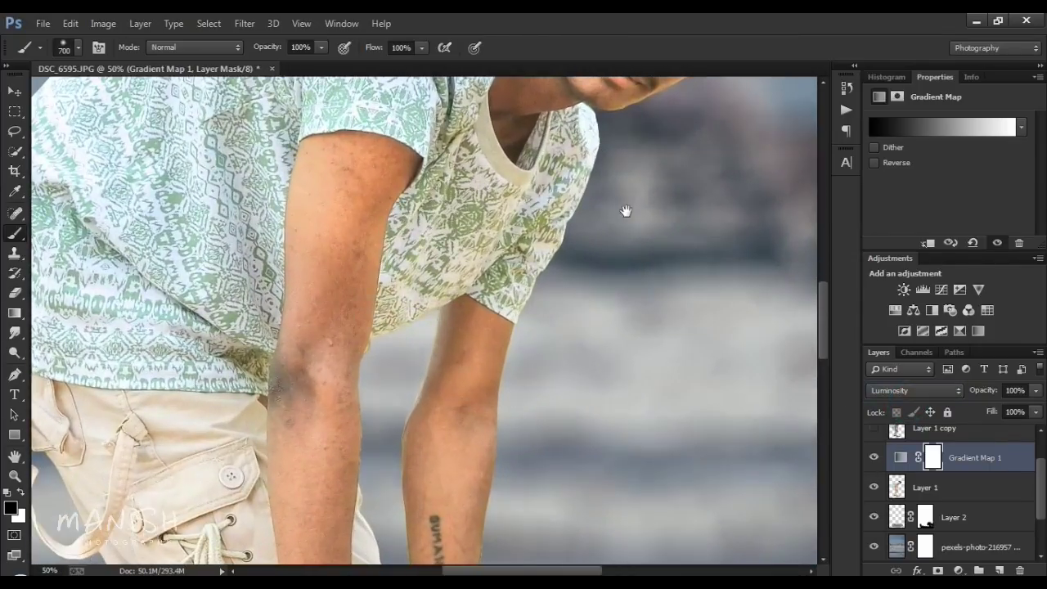
pyautogui.moveTo(625, 211); pyautogui.dragTo(592, 458)
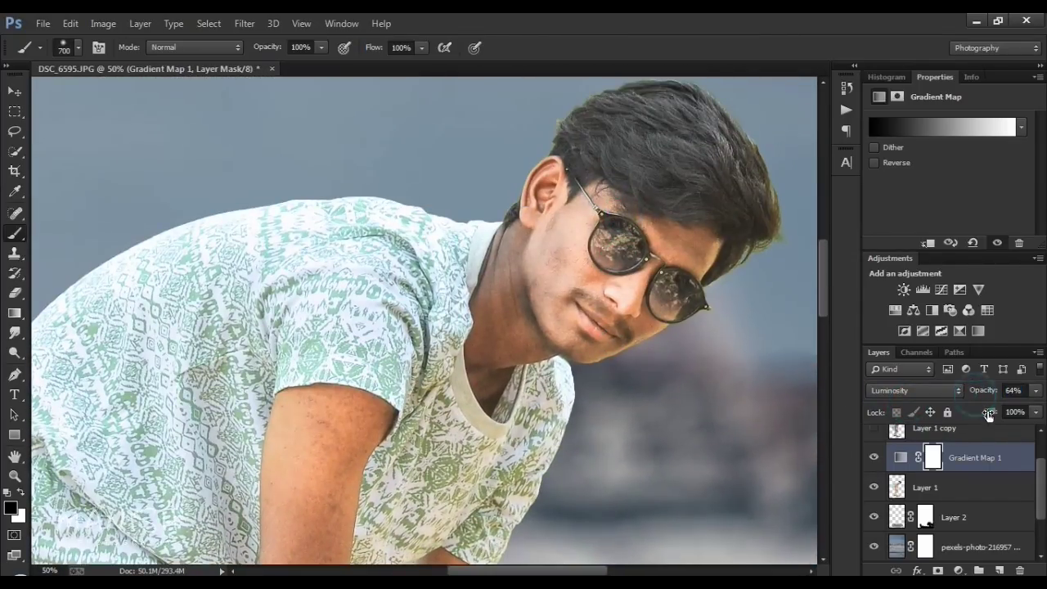
pyautogui.click(928, 486)
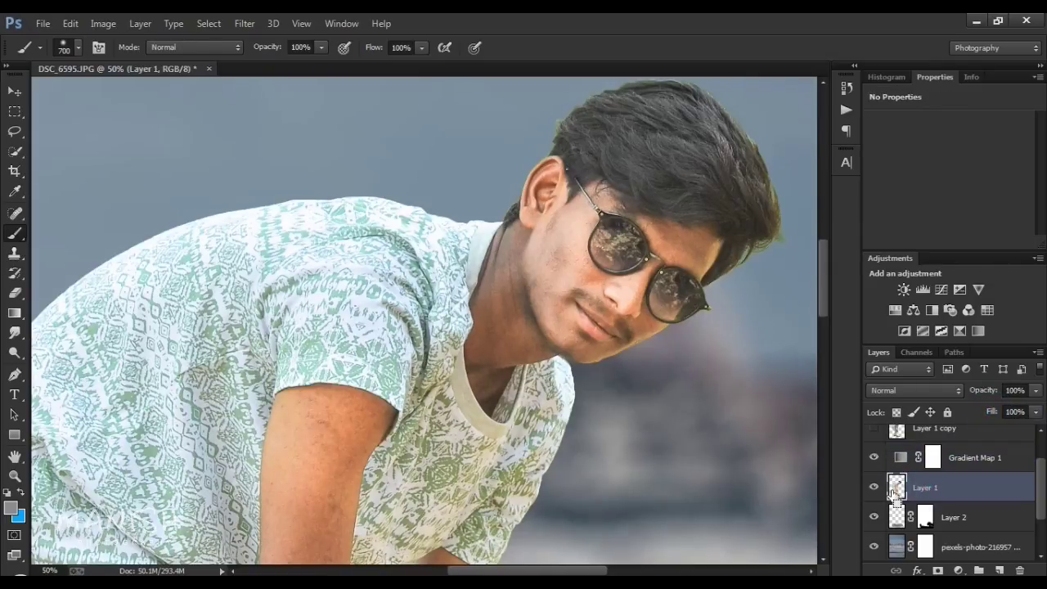
# Step: Duplicate the man's layer and spot-heal the blemishes on his cheek
pyautogui.hotkey('ctrl', 'j')
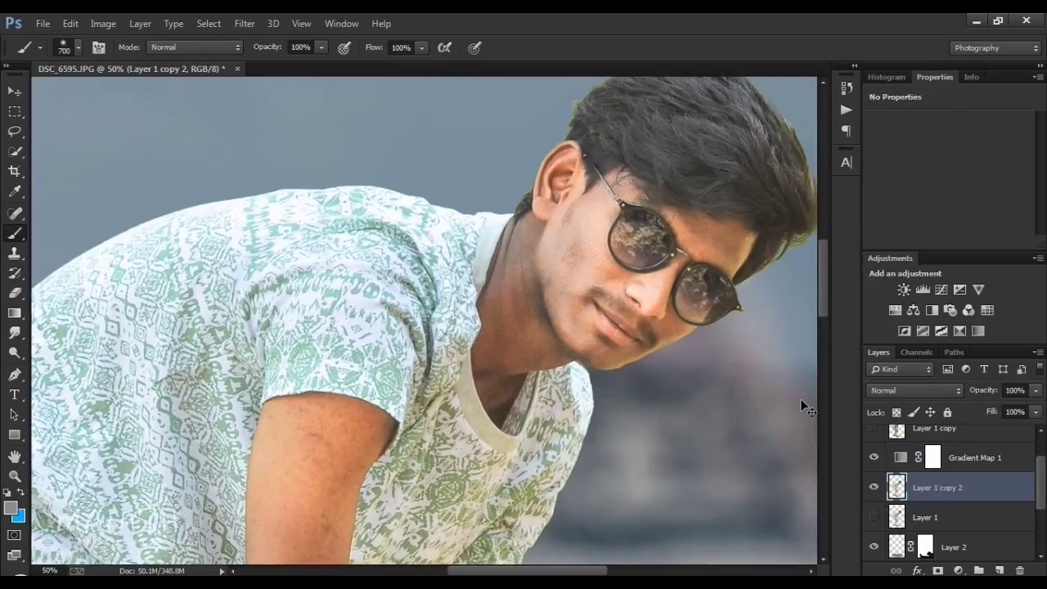
pyautogui.scroll(2, 572, 368)
pyautogui.press('j')
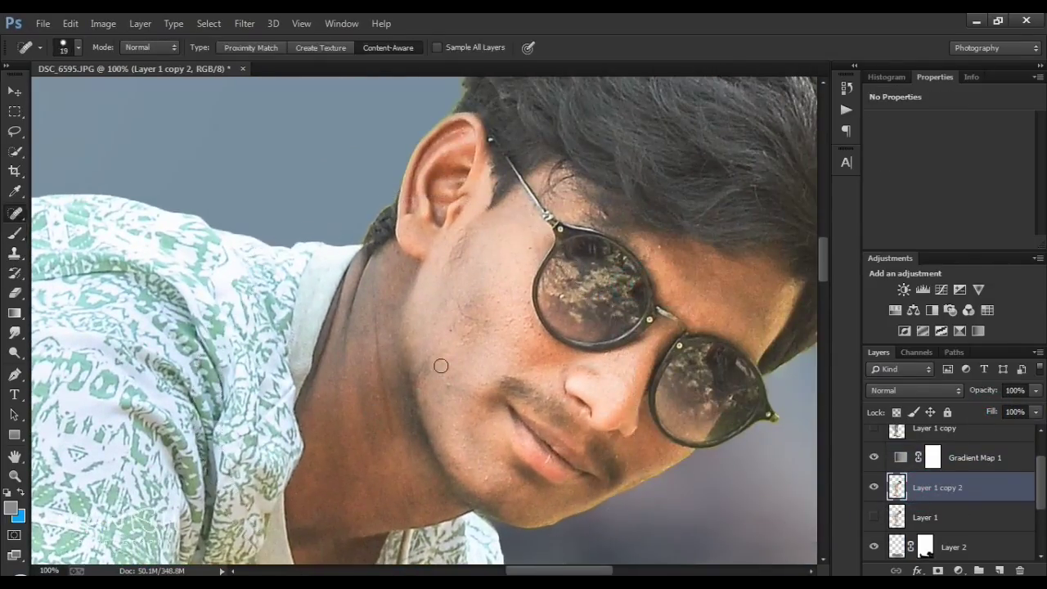
pyautogui.moveTo(476, 291); pyautogui.dragTo(476, 316)
pyautogui.click(497, 310)
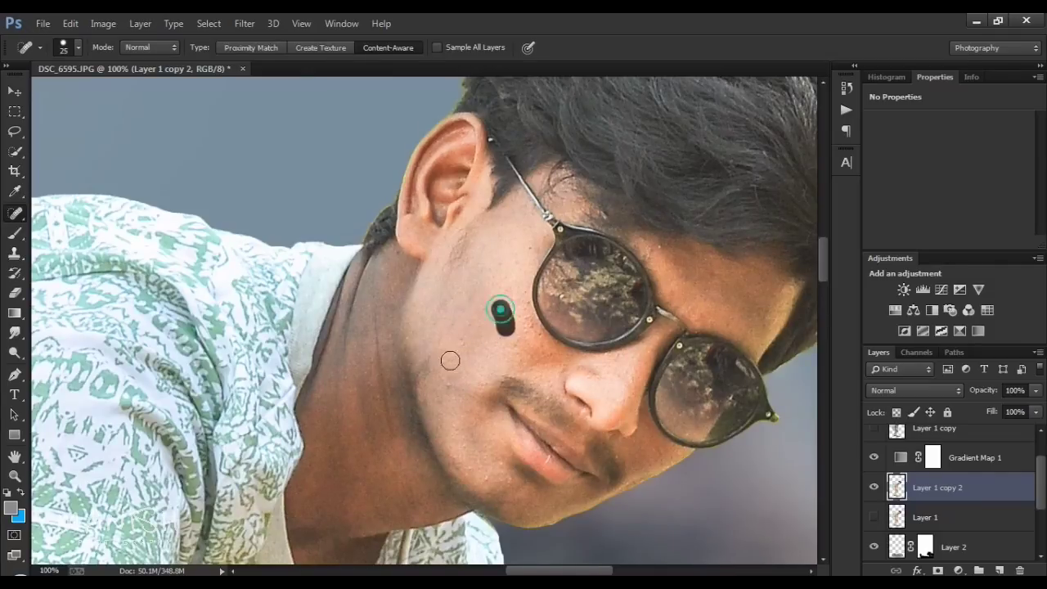
pyautogui.click(483, 263)
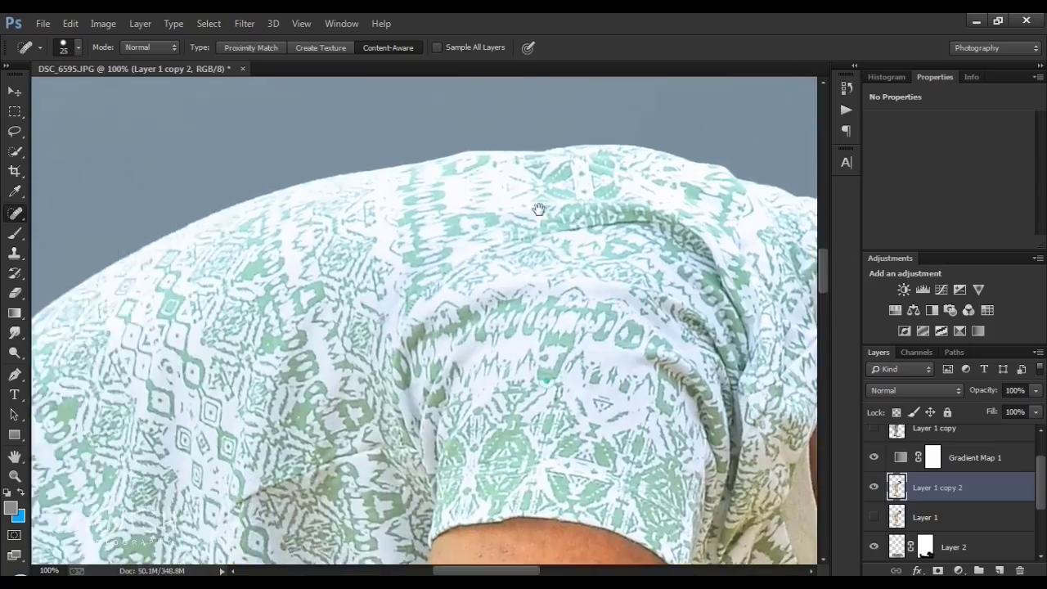
# Step: Spot-heal the marks on his upper and lower arm with a larger brush size of 60
pyautogui.moveTo(526, 330)
pyautogui.mouseDown()
pyautogui.moveTo(526, 278)
pyautogui.moveTo(440, 287)
pyautogui.mouseUp()
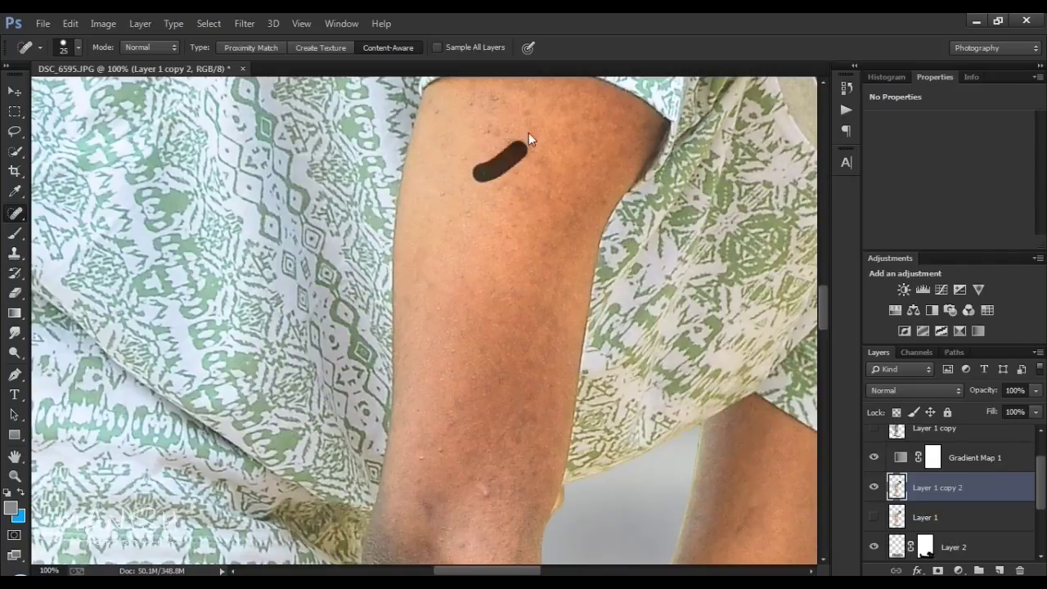
pyautogui.moveTo(479, 172); pyautogui.dragTo(526, 140)
pyautogui.hotkey('ctrl', '-')
pyautogui.press(']')
pyautogui.press(']')
pyautogui.moveTo(470, 183); pyautogui.dragTo(477, 327)
pyautogui.moveTo(450, 347)
pyautogui.mouseDown()
pyautogui.moveTo(450, 421)
pyautogui.moveTo(474, 462)
pyautogui.moveTo(479, 293)
pyautogui.mouseUp()
pyautogui.scroll(-3, 470, 433)
pyautogui.press(']')
pyautogui.moveTo(483, 452)
pyautogui.mouseDown()
pyautogui.moveTo(485, 474)
pyautogui.moveTo(505, 379)
pyautogui.moveTo(474, 372)
pyautogui.moveTo(479, 498)
pyautogui.mouseUp()
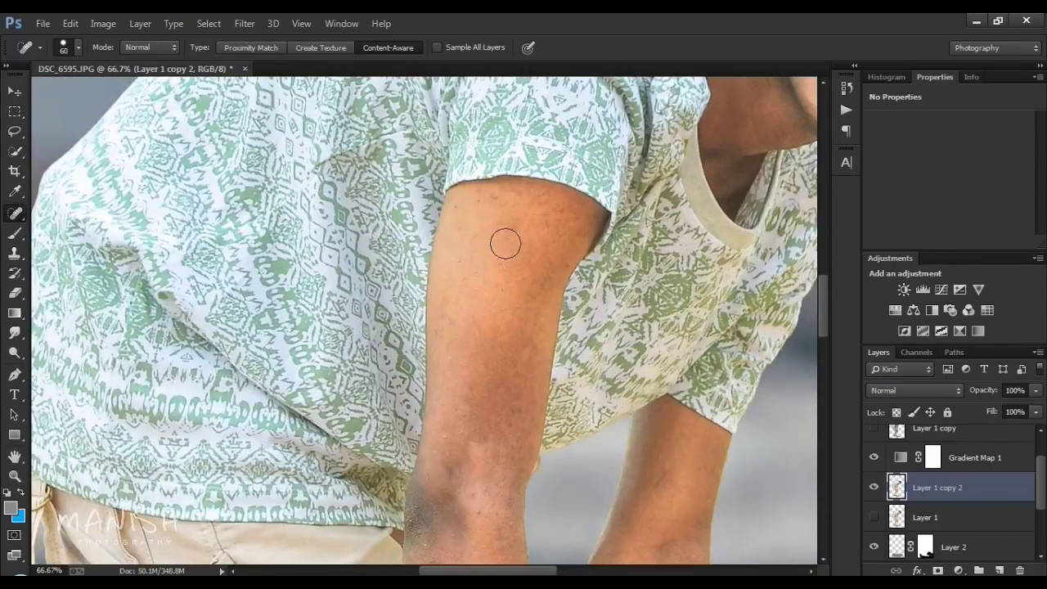
pyautogui.moveTo(480, 202)
pyautogui.mouseDown()
pyautogui.moveTo(517, 202)
pyautogui.moveTo(536, 261)
pyautogui.mouseUp()
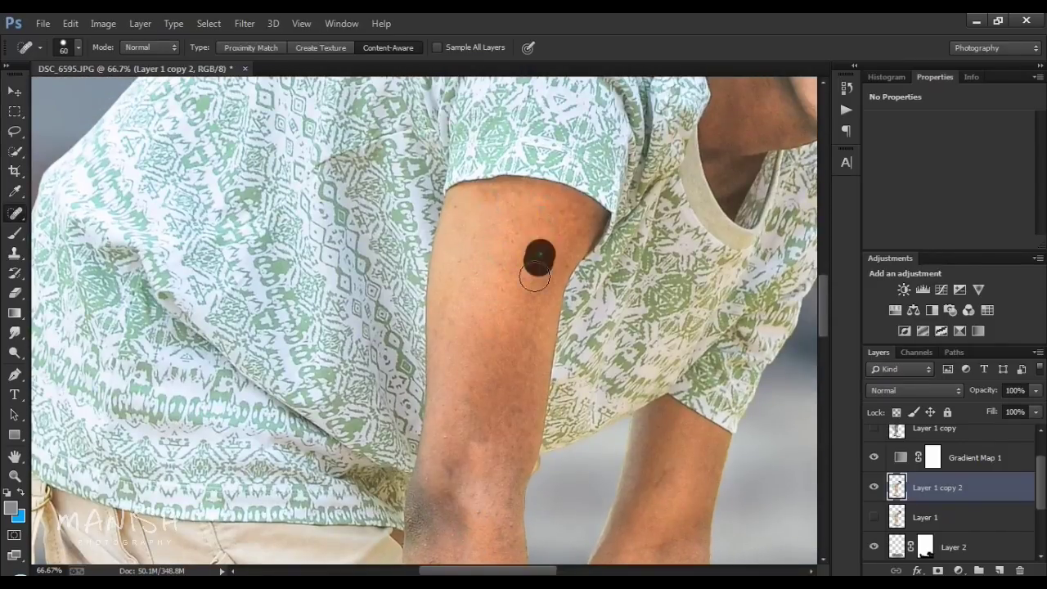
pyautogui.hotkey('ctrl', '-')
pyautogui.hotkey('ctrl', '-')
pyautogui.hotkey('ctrl', '-')
pyautogui.hotkey('ctrl', '-')
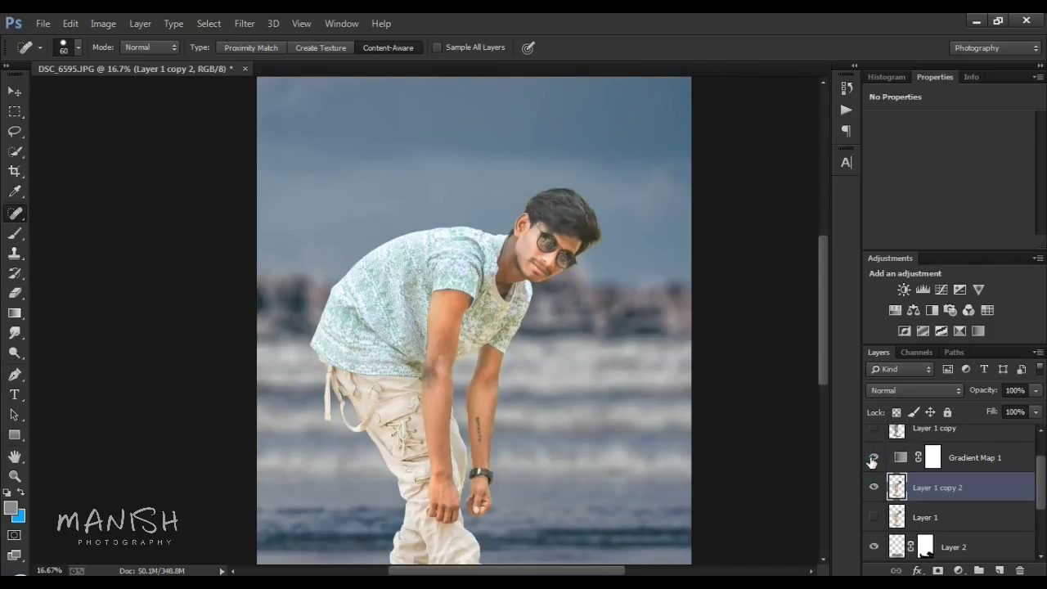
# Step: Add a Selective Color adjustment layer and reduce Black in the Reds to -51
pyautogui.click(960, 570)
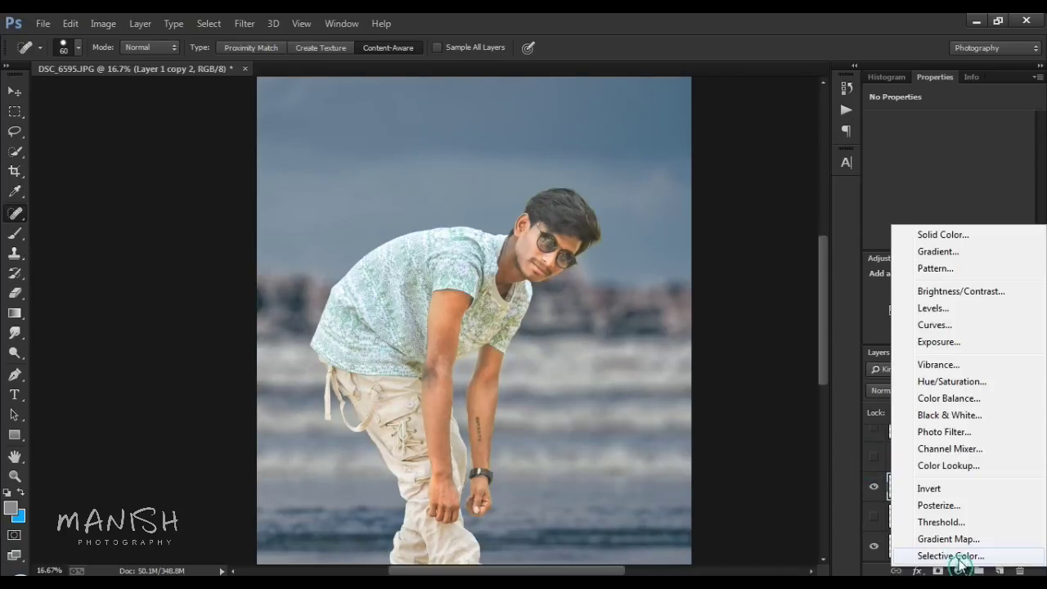
pyautogui.click(947, 557)
pyautogui.moveTo(1037, 160); pyautogui.dragTo(1034, 198)
pyautogui.moveTo(948, 190); pyautogui.dragTo(887, 190)
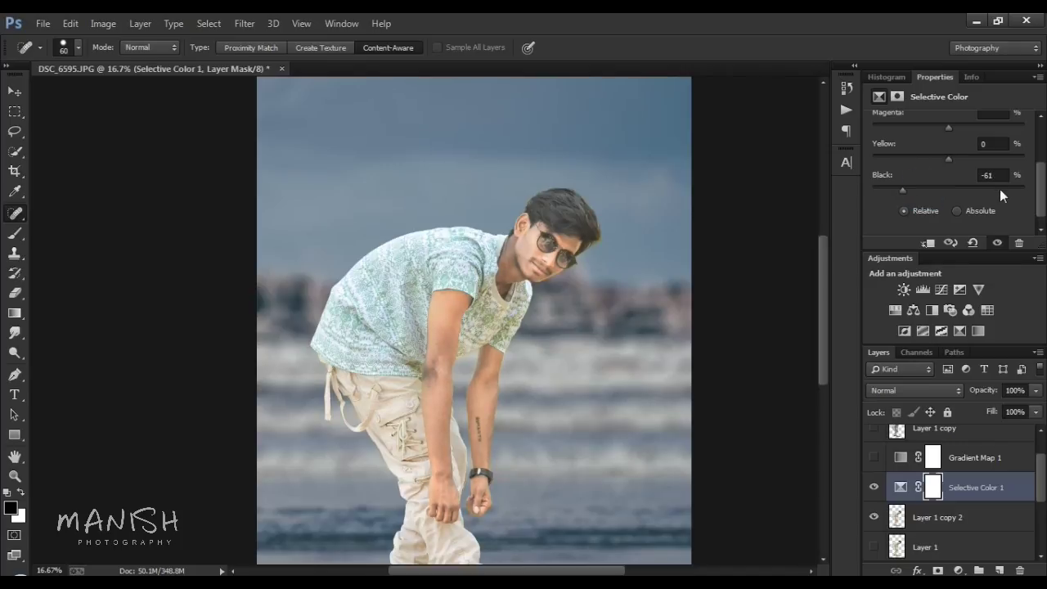
pyautogui.scroll(3, 990, 168)
# Step: Check the Yellows, return to Reds, set opacity to 76% and invert the mask
pyautogui.click(978, 145)
pyautogui.click(968, 168)
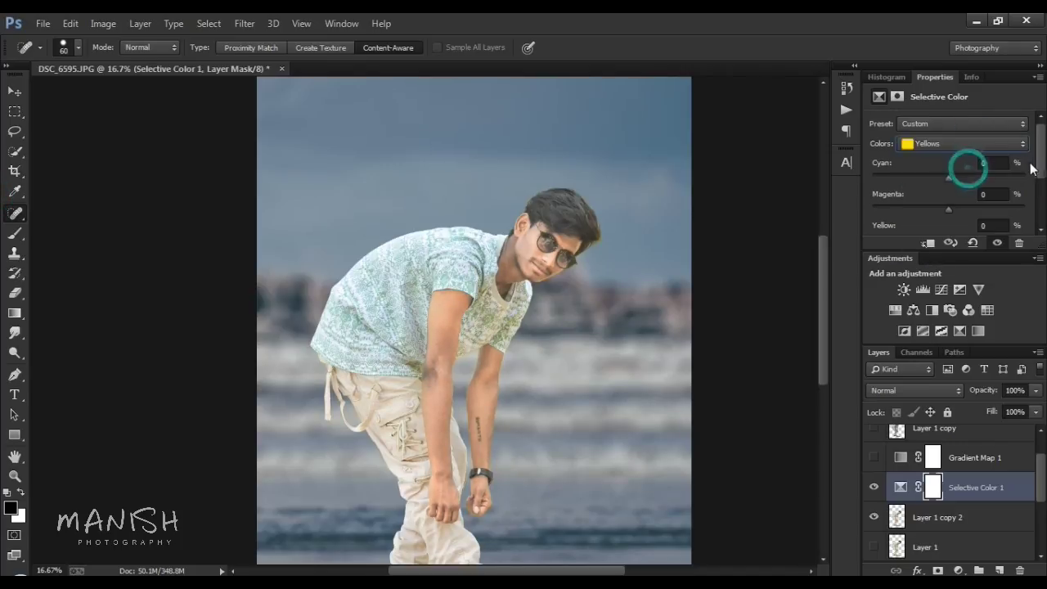
pyautogui.scroll(-2, 1041, 166)
pyautogui.click(930, 199)
pyautogui.moveTo(1039, 191); pyautogui.dragTo(1041, 166)
pyautogui.click(973, 147)
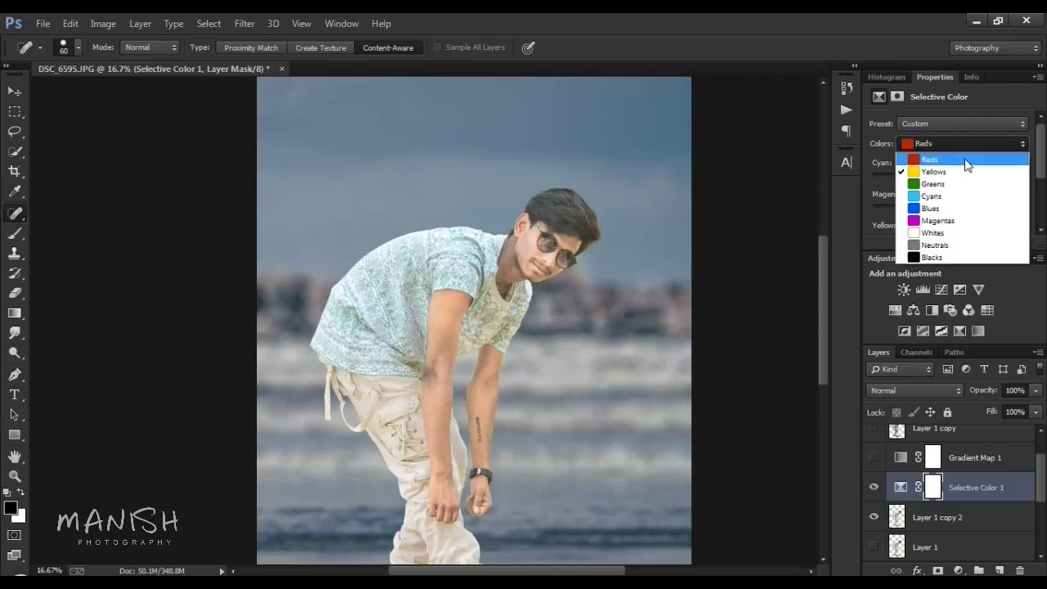
pyautogui.click(941, 156)
pyautogui.scroll(-1, 1043, 187)
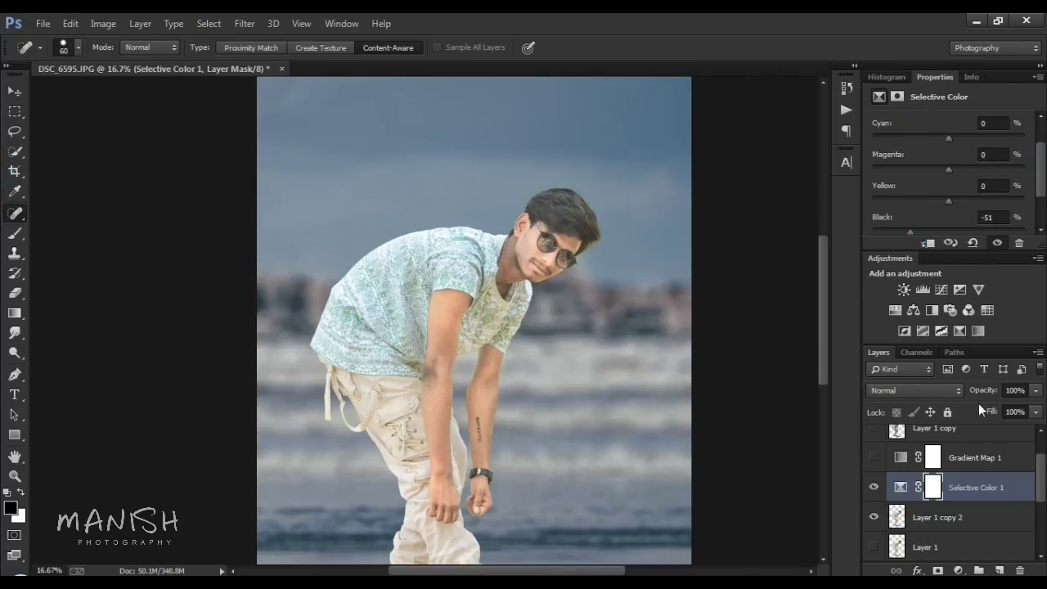
pyautogui.moveTo(961, 394); pyautogui.dragTo(958, 395)
pyautogui.hotkey('ctrl', 'i')
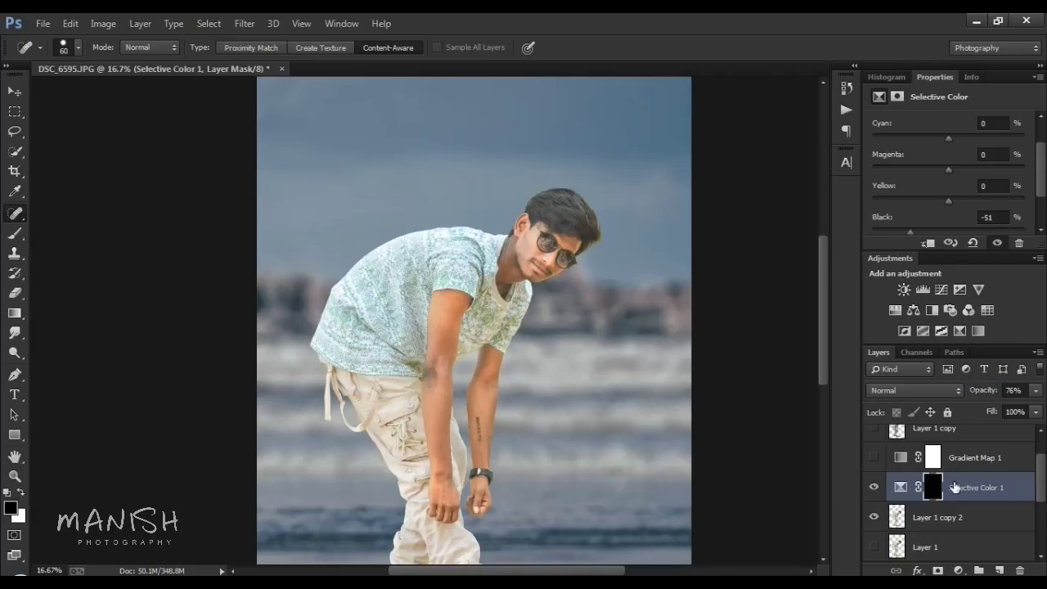
# Step: Test-paint the Selective Color mask near the ear, then paint black back near the face and glasses
pyautogui.click(931, 487)
pyautogui.scroll(3, 536, 274)
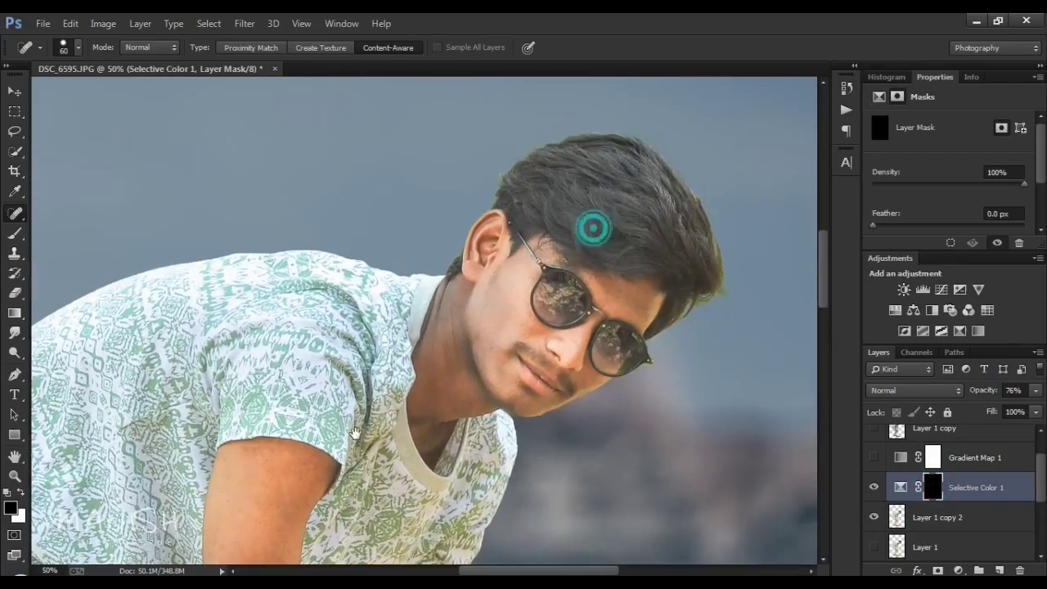
pyautogui.press('b')
pyautogui.press('[')
pyautogui.press('[')
pyautogui.press('[')
pyautogui.click(478, 281)
pyautogui.press('[')
pyautogui.press('[')
pyautogui.press('x')
pyautogui.click(612, 340)
pyautogui.click(561, 345)
pyautogui.press('x')
# Step: Paint white on the mask over the arms, forearms, wrists and both hands
pyautogui.moveTo(496, 372); pyautogui.dragTo(627, 115)
pyautogui.moveTo(374, 227)
pyautogui.mouseDown()
pyautogui.moveTo(392, 262)
pyautogui.moveTo(435, 217)
pyautogui.moveTo(394, 480)
pyautogui.mouseUp()
pyautogui.moveTo(422, 208); pyautogui.dragTo(416, 236)
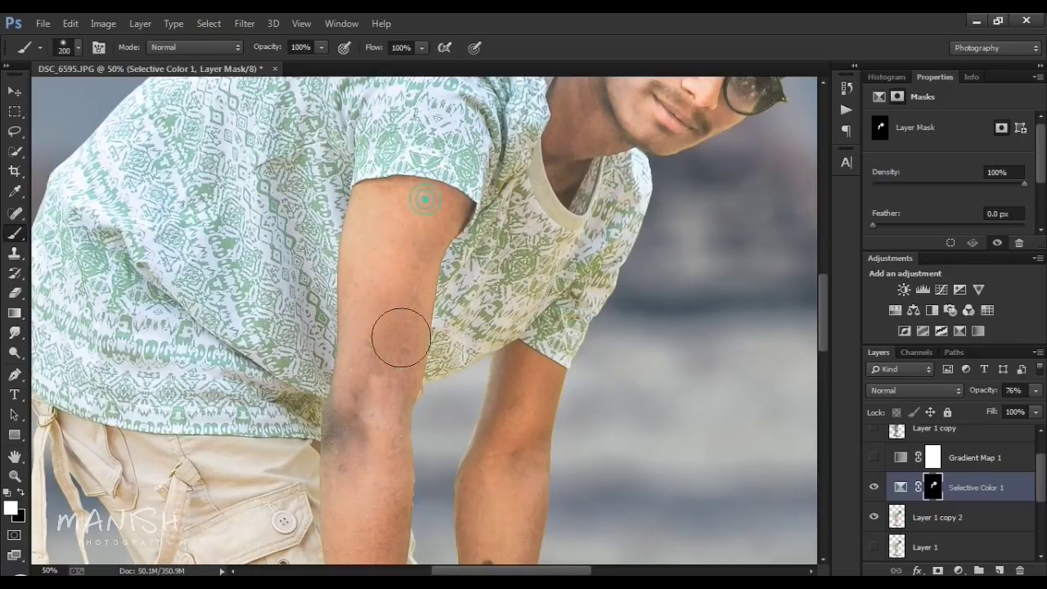
pyautogui.moveTo(385, 467); pyautogui.dragTo(421, 237)
pyautogui.moveTo(402, 369)
pyautogui.mouseDown()
pyautogui.moveTo(421, 502)
pyautogui.moveTo(417, 287)
pyautogui.moveTo(458, 303)
pyautogui.mouseUp()
pyautogui.moveTo(507, 245); pyautogui.dragTo(519, 297)
pyautogui.moveTo(544, 176)
pyautogui.mouseDown()
pyautogui.moveTo(547, 374)
pyautogui.moveTo(510, 188)
pyautogui.moveTo(565, 191)
pyautogui.moveTo(491, 316)
pyautogui.moveTo(463, 411)
pyautogui.mouseUp()
# Step: Paint the adjustment onto the ankle skin, then reselect the Selective Color layer
pyautogui.scroll(-5, 499, 446)
pyautogui.scroll(-5, 565, 294)
pyautogui.scroll(1, 565, 164)
pyautogui.moveTo(378, 187); pyautogui.dragTo(439, 174)
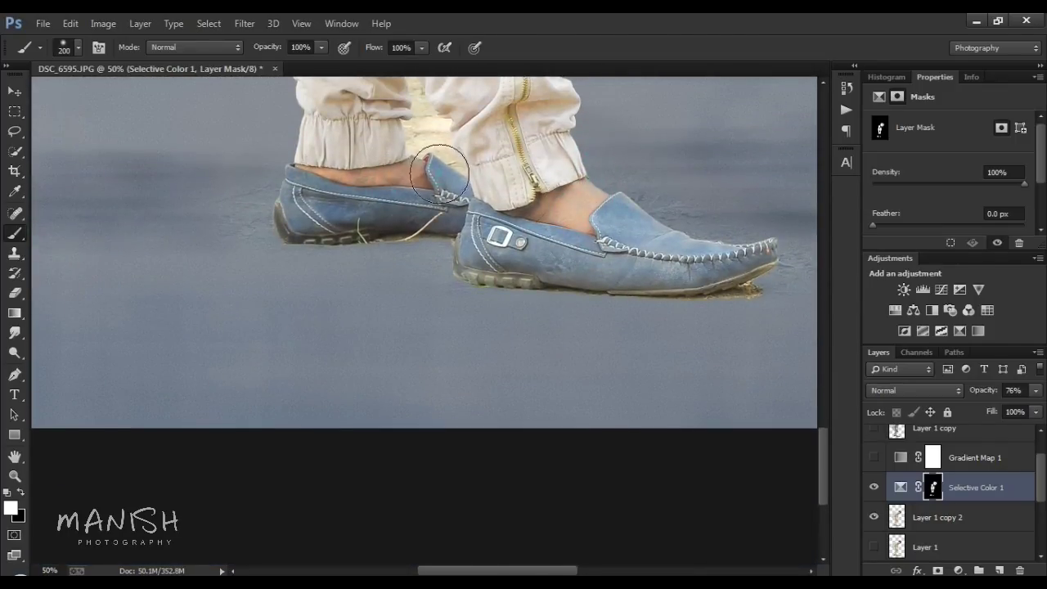
pyautogui.scroll(3, 589, 294)
pyautogui.scroll(5, 564, 311)
pyautogui.scroll(5, 565, 335)
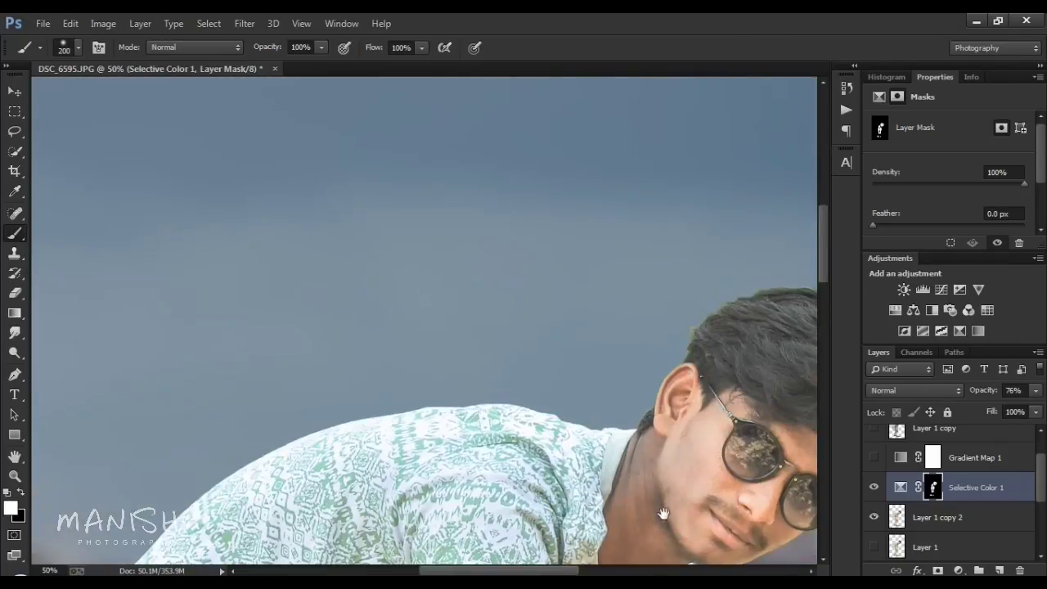
pyautogui.moveTo(630, 454); pyautogui.dragTo(538, 378)
pyautogui.hotkey('ctrl', '-')
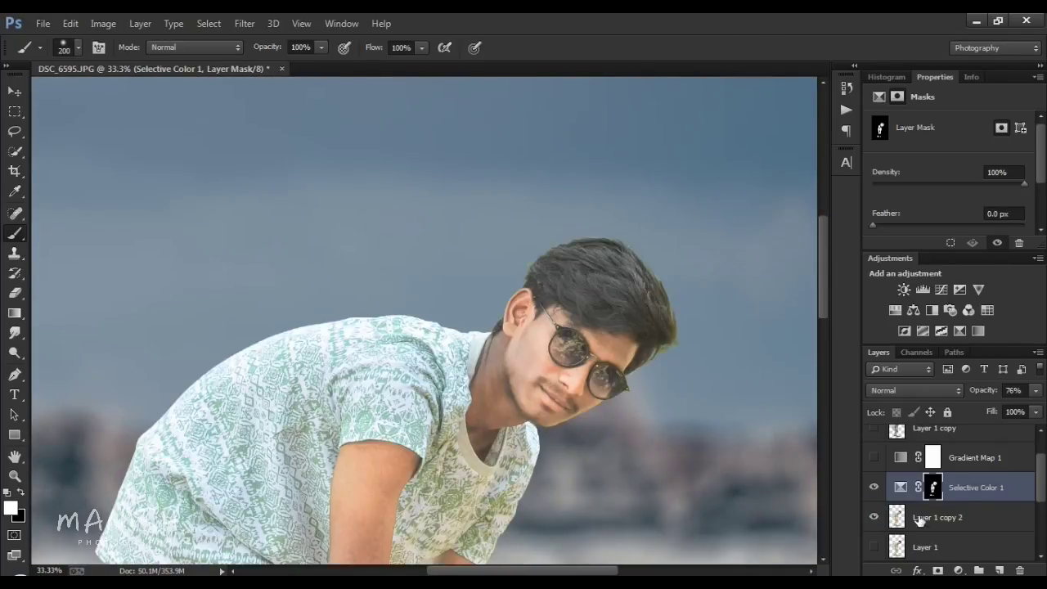
pyautogui.click(933, 517)
pyautogui.click(968, 488)
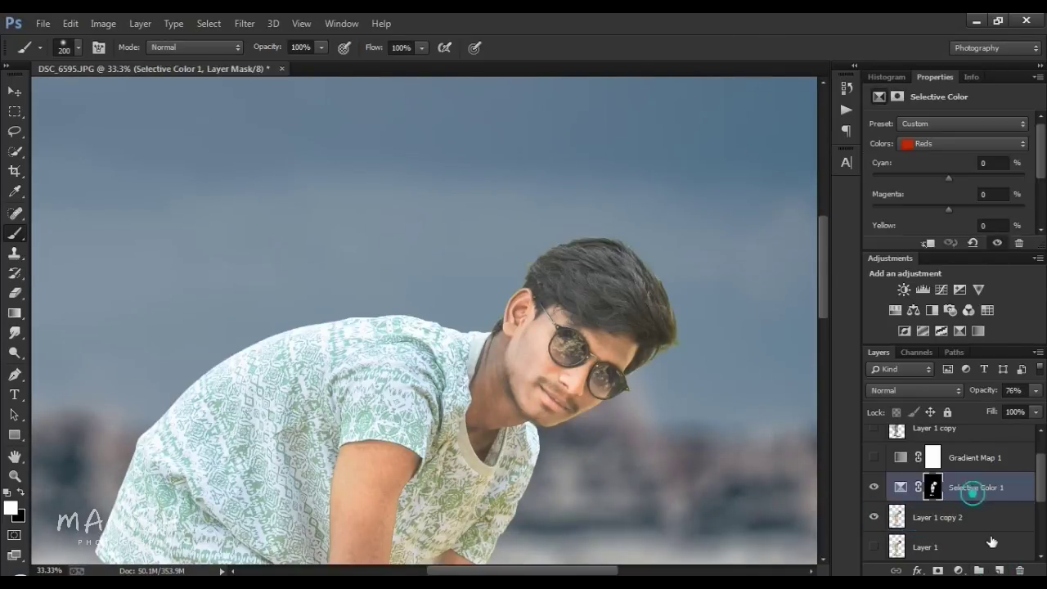
# Step: Compare Layer 1 with Layer 1 copy 2 by toggling visibility, then delete Layer 1
pyautogui.hotkey('ctrl', 'shift', 'alt', 'n')
pyautogui.hotkey('ctrl', '1')
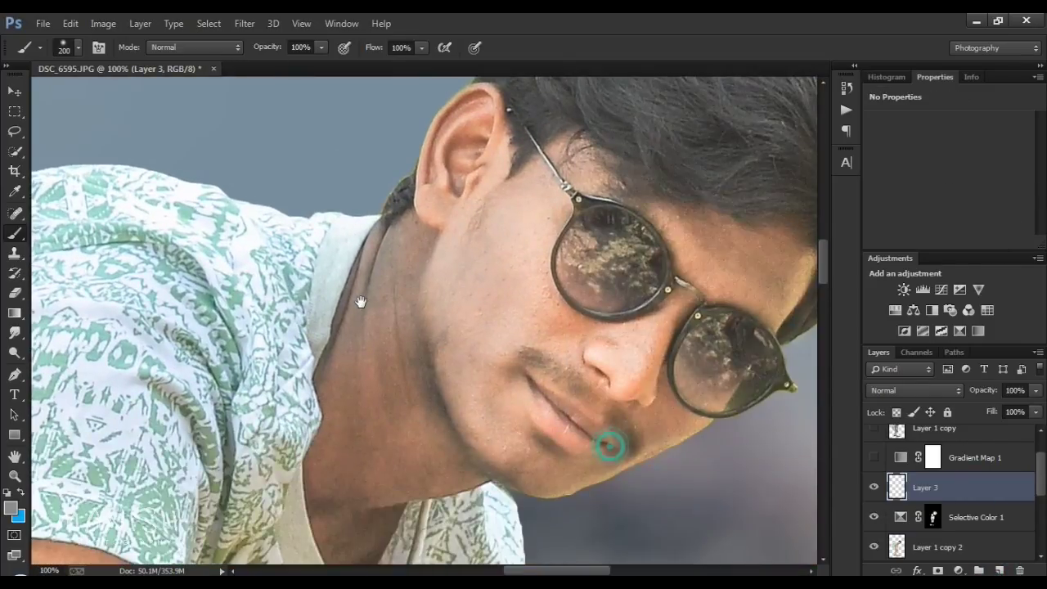
pyautogui.click(945, 541)
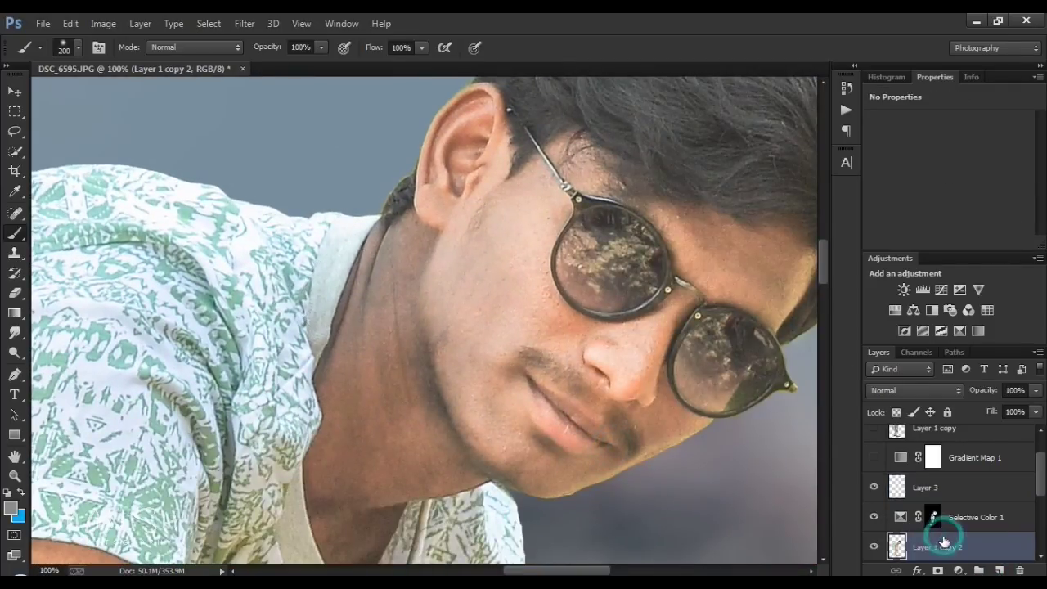
pyautogui.scroll(-1, 1032, 491)
pyautogui.scroll(-1, 981, 503)
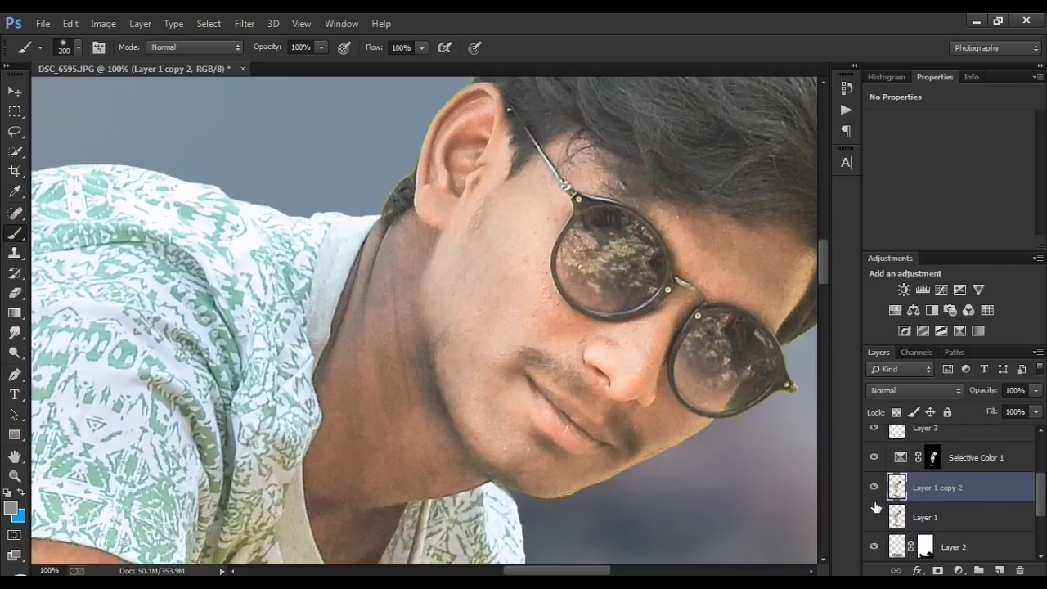
pyautogui.click(874, 488)
pyautogui.click(874, 517)
pyautogui.click(874, 489)
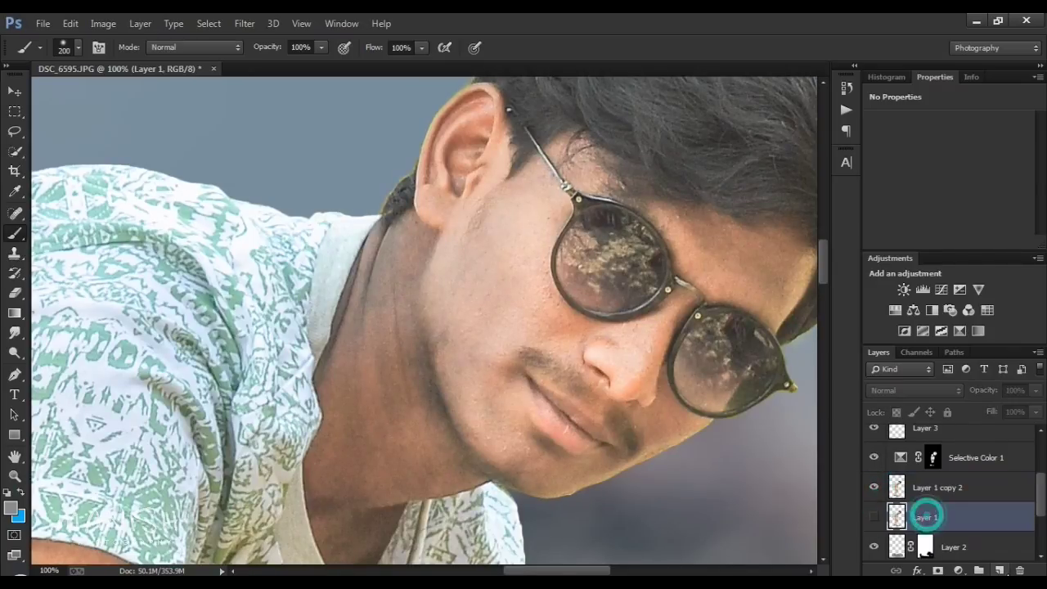
pyautogui.moveTo(908, 520); pyautogui.dragTo(1008, 570)
# Step: Duplicate Layer 1 copy 2 as Layer 1 copy 3 and pick a textured 65 px brush
pyautogui.click(957, 501)
pyautogui.hotkey('ctrl', 'j')
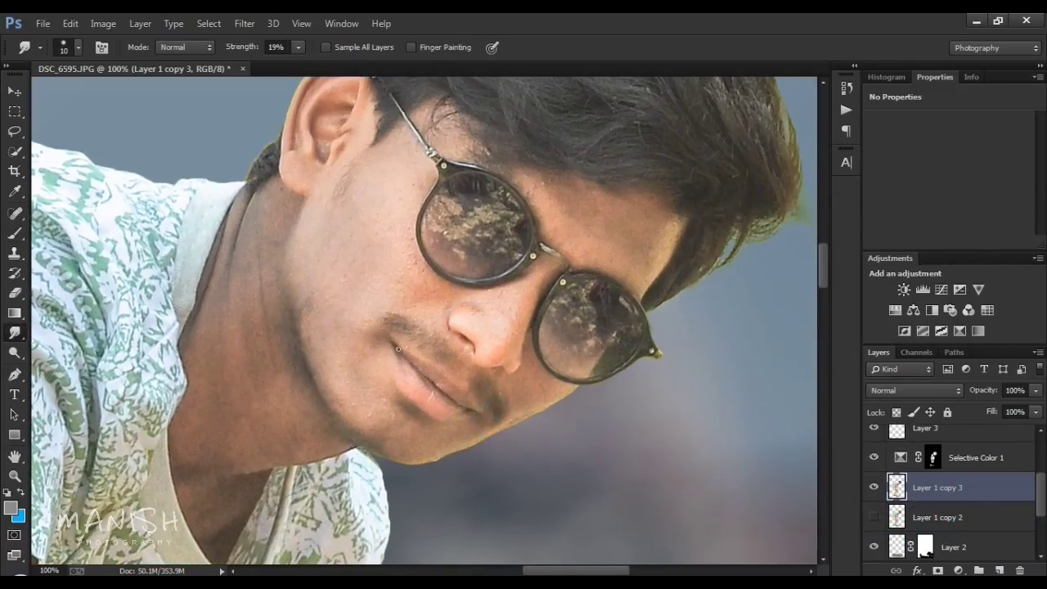
pyautogui.rightClick(375, 174)
pyautogui.scroll(-5, 524, 319)
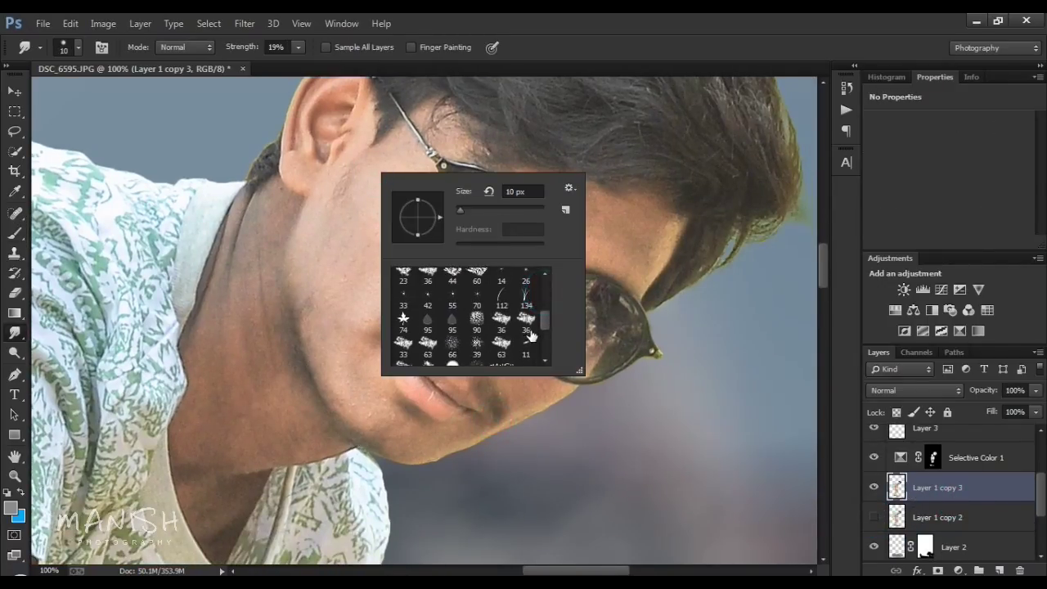
pyautogui.click(526, 347)
pyautogui.press('Return')
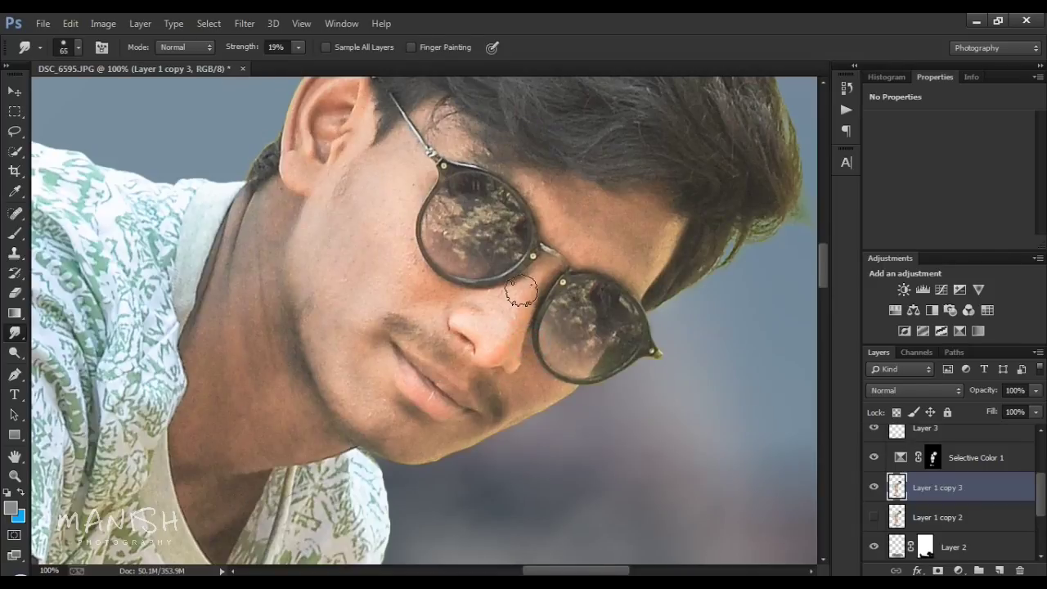
# Step: Load the man's outline as a selection and smudge his forehead skin at 200% zoom
pyautogui.keyDown('ctrl'); pyautogui.click(898, 489); pyautogui.keyUp('ctrl')
pyautogui.press('[')
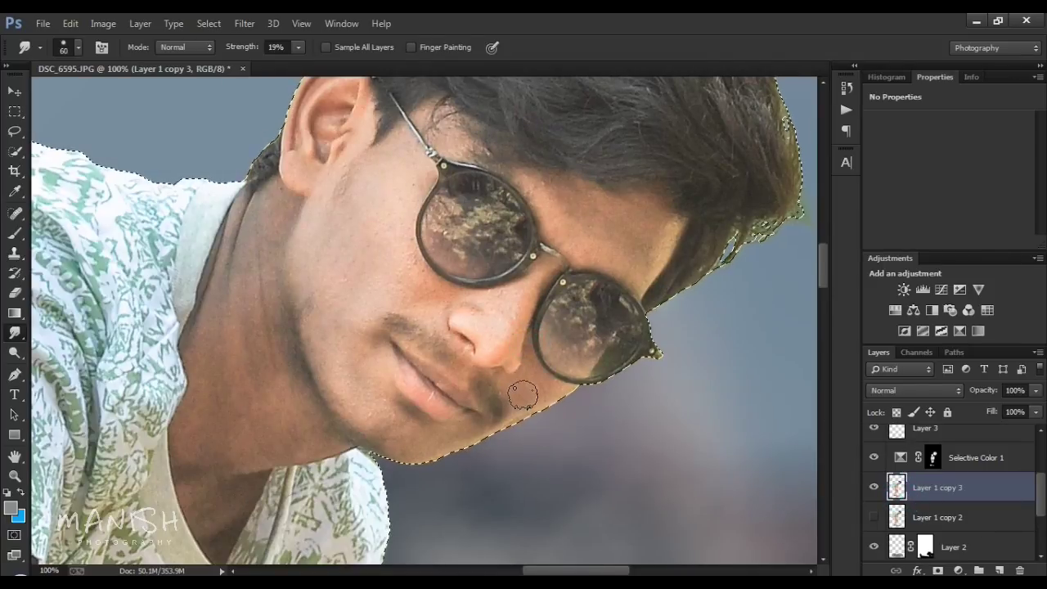
pyautogui.press(']')
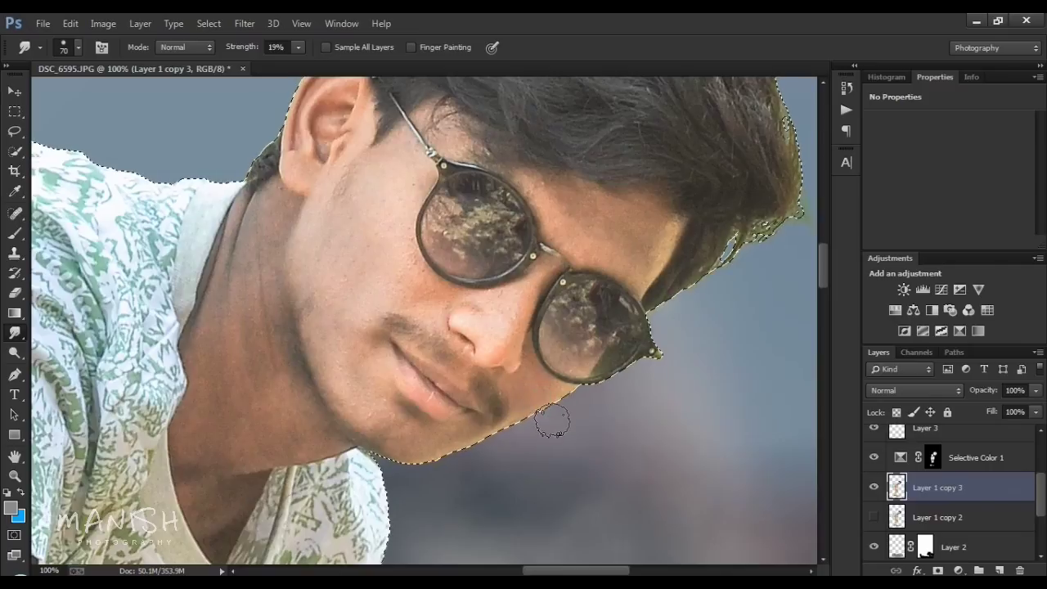
pyautogui.press(']')
pyautogui.press(']')
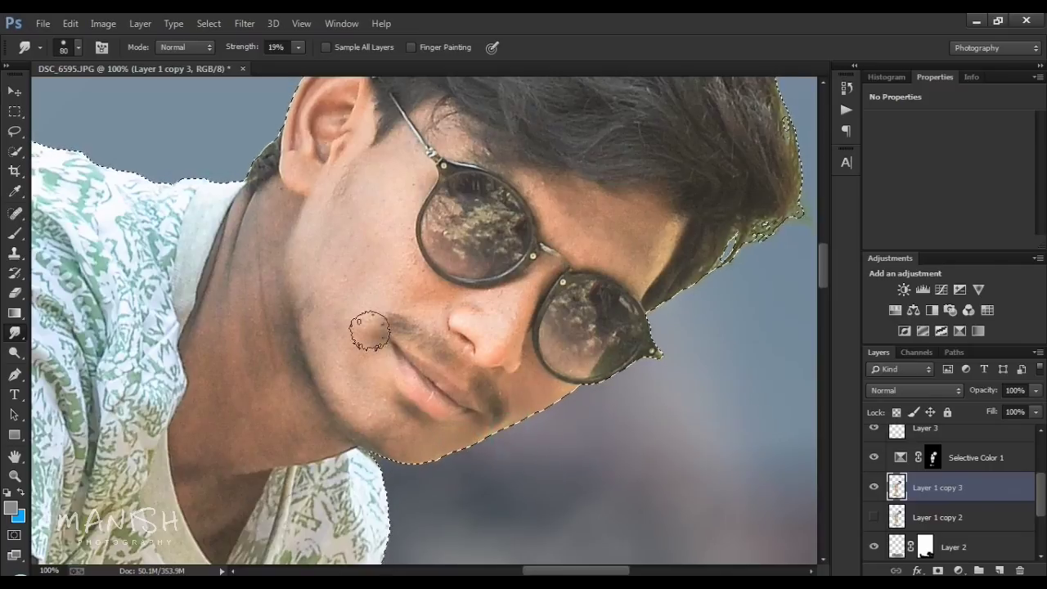
pyautogui.press('[')
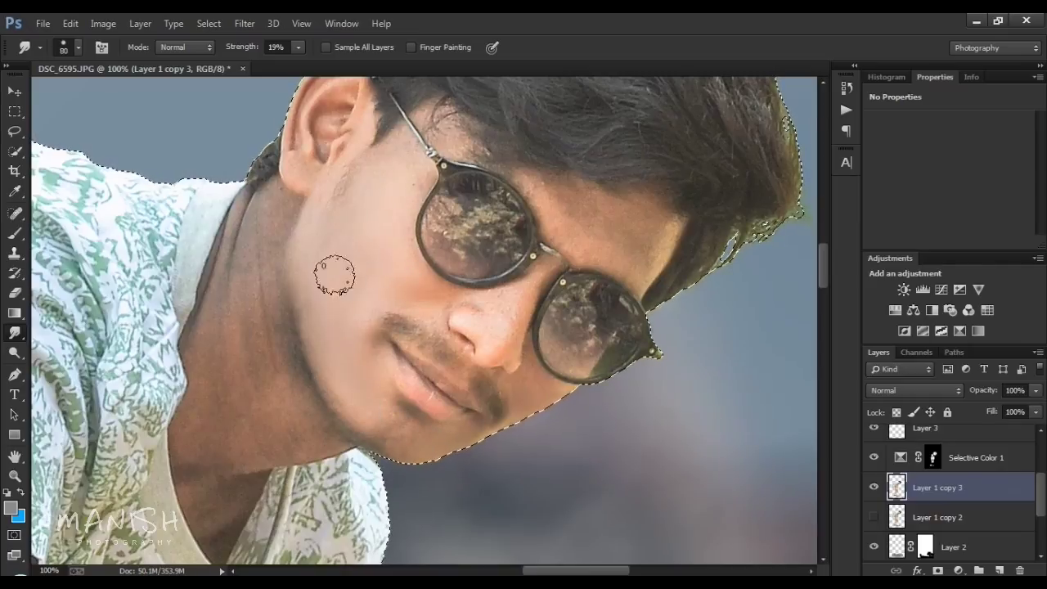
pyautogui.hotkey('ctrl', '+')
pyautogui.press('[')
pyautogui.press('[')
pyautogui.press('[')
pyautogui.moveTo(446, 223); pyautogui.dragTo(479, 273)
# Step: Smudge the temple skin with a 45 px brush
pyautogui.press(']')
pyautogui.press('[')
pyautogui.press('[')
pyautogui.moveTo(549, 306); pyautogui.dragTo(640, 323)
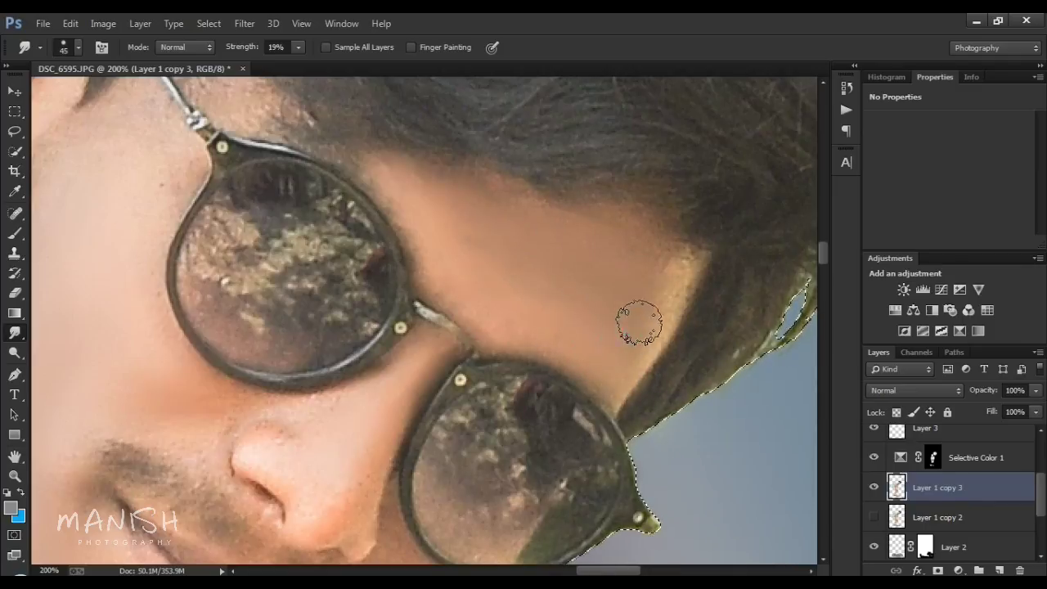
pyautogui.press('[')
pyautogui.press('[')
pyautogui.press('[')
pyautogui.moveTo(227, 102); pyautogui.dragTo(532, 309)
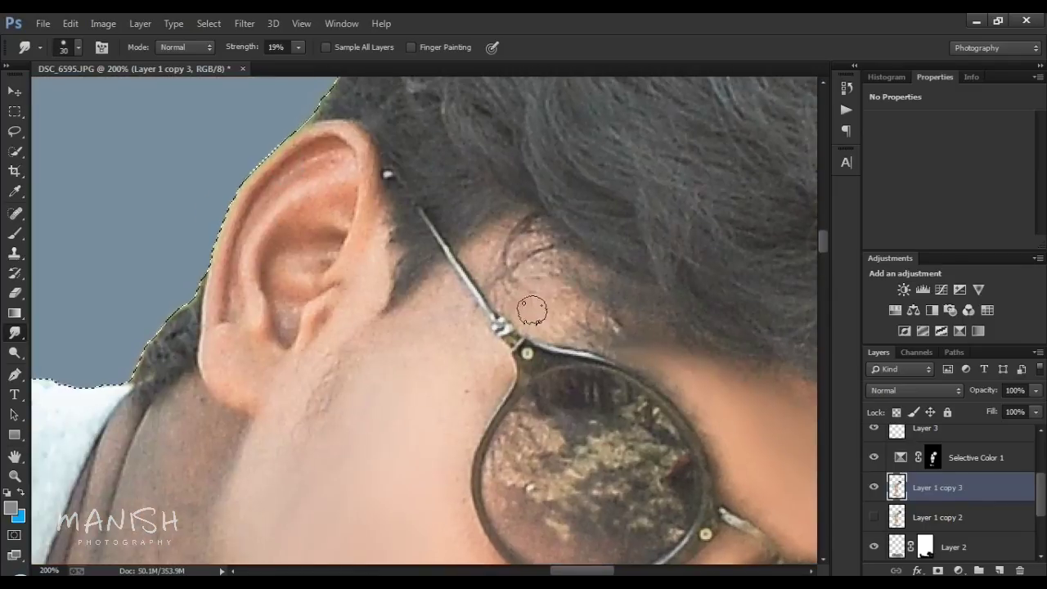
# Step: Smudge the skin along the cheek down to the neck
pyautogui.press(']')
pyautogui.scroll(-5, 472, 370)
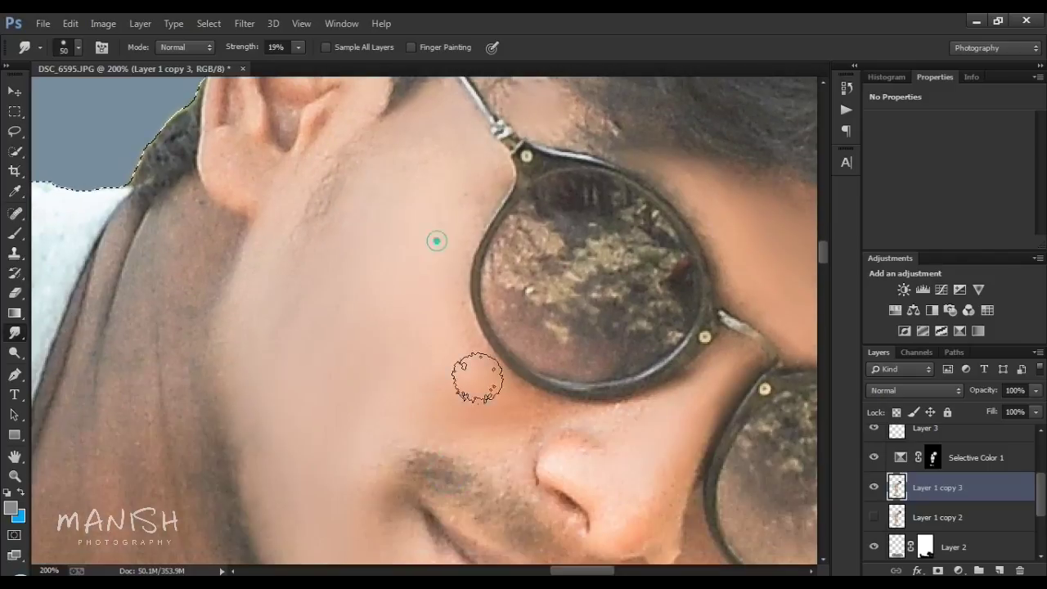
pyautogui.scroll(-6, 599, 444)
pyautogui.hscroll(2, 600, 445)
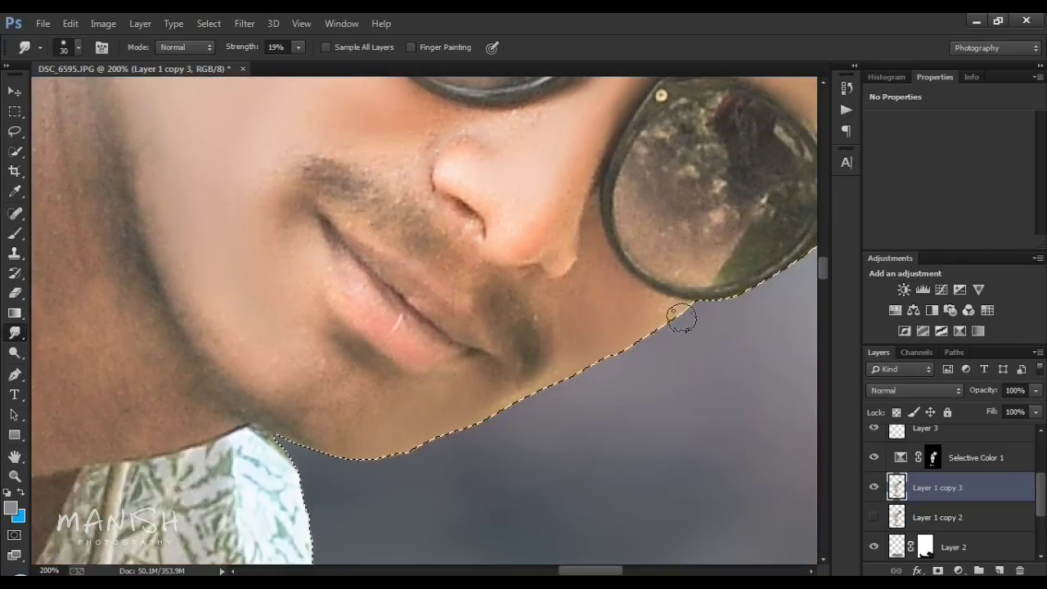
pyautogui.scroll(-3, 391, 248)
pyautogui.scroll(1, 402, 241)
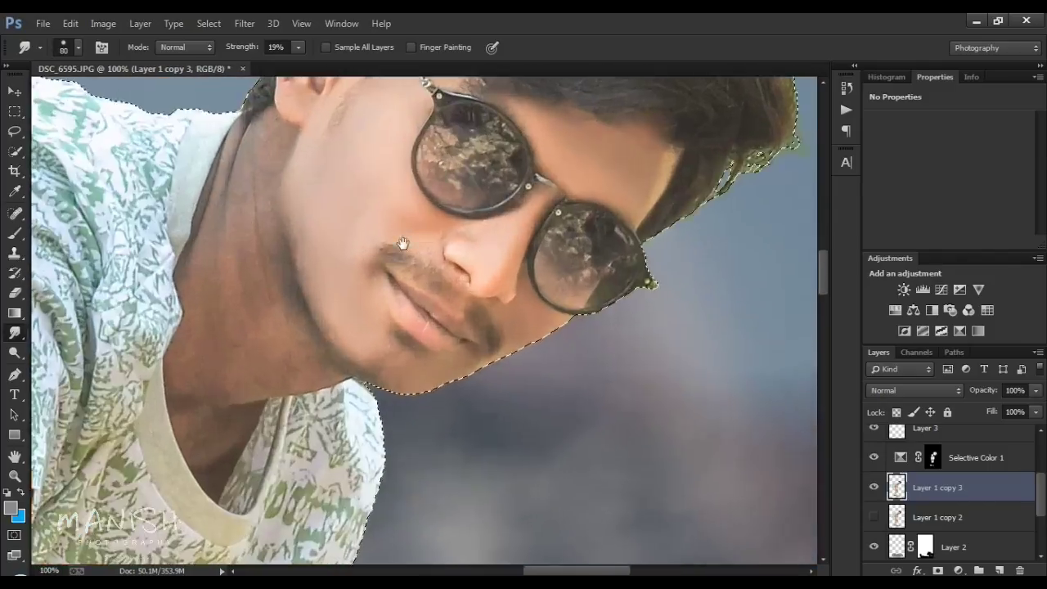
pyautogui.press(']')
pyautogui.press(']')
pyautogui.press(']')
pyautogui.moveTo(470, 238); pyautogui.dragTo(487, 400)
# Step: On a new layer, paint a sampled skin tone down the neck to the collar
pyautogui.moveTo(523, 297)
pyautogui.mouseDown()
pyautogui.moveTo(499, 469)
pyautogui.moveTo(461, 381)
pyautogui.moveTo(604, 260)
pyautogui.mouseUp()
pyautogui.press('[')
pyautogui.press('[')
pyautogui.press('b')
pyautogui.hotkey('ctrl', 'shift', 'alt', 'n')
pyautogui.keyDown('alt'); pyautogui.click(497, 302); pyautogui.keyUp('alt')
pyautogui.press('[')
pyautogui.press('[')
pyautogui.press('[')
pyautogui.moveTo(523, 161)
pyautogui.mouseDown()
pyautogui.moveTo(486, 215)
pyautogui.moveTo(464, 295)
pyautogui.moveTo(447, 311)
pyautogui.moveTo(467, 499)
pyautogui.moveTo(564, 376)
pyautogui.moveTo(479, 398)
pyautogui.moveTo(451, 498)
pyautogui.moveTo(511, 327)
pyautogui.moveTo(474, 241)
pyautogui.moveTo(449, 371)
pyautogui.mouseUp()
pyautogui.press('[')
# Step: Fade the neck paint layer to 28% opacity and 34% fill, then compare it hidden
pyautogui.moveTo(962, 420); pyautogui.dragTo(941, 391)
pyautogui.moveTo(985, 419)
pyautogui.mouseDown()
pyautogui.moveTo(971, 419)
pyautogui.moveTo(964, 394)
pyautogui.mouseUp()
pyautogui.click(873, 488)
pyautogui.click(874, 488)
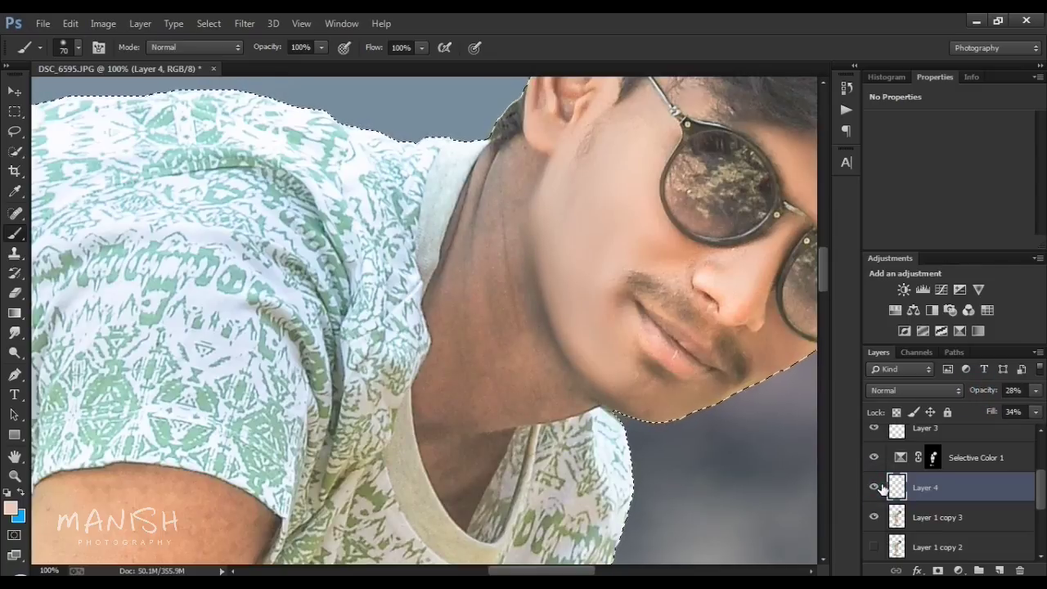
# Step: Smudge the neck skin below the jaw and ear on Layer 1 copy 3
pyautogui.click(937, 513)
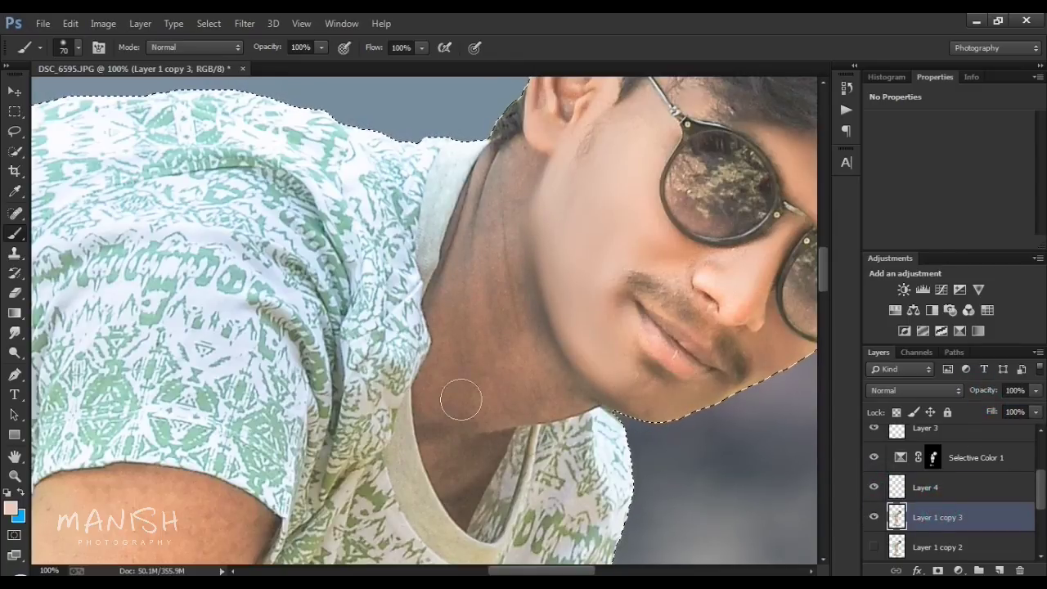
pyautogui.press('r')
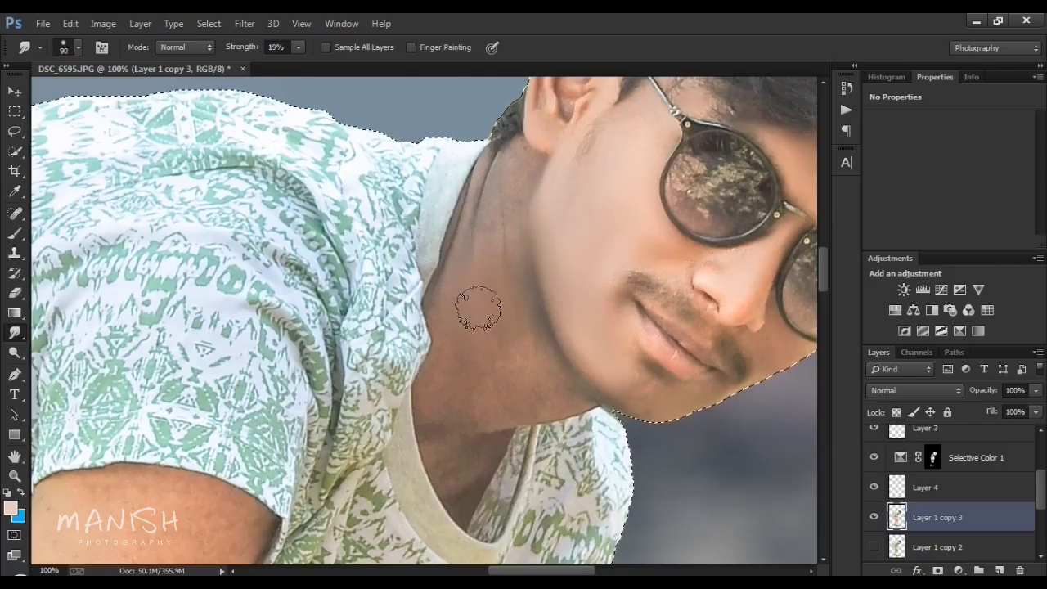
pyautogui.press(']')
pyautogui.press(']')
pyautogui.click(455, 423)
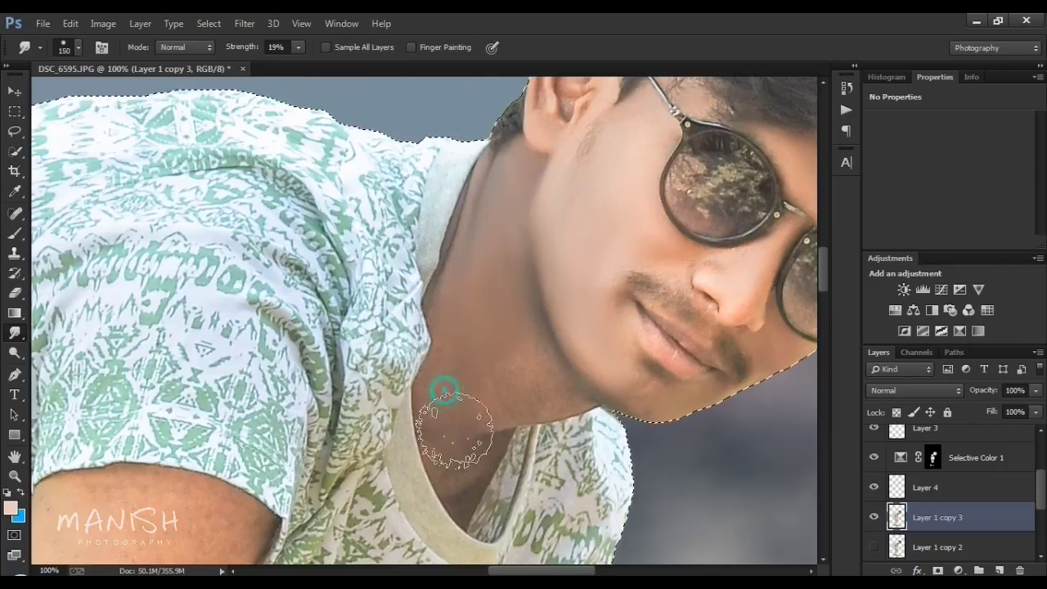
pyautogui.press(']')
pyautogui.moveTo(560, 271)
pyautogui.mouseDown()
pyautogui.moveTo(512, 389)
pyautogui.moveTo(471, 369)
pyautogui.mouseUp()
pyautogui.press('[')
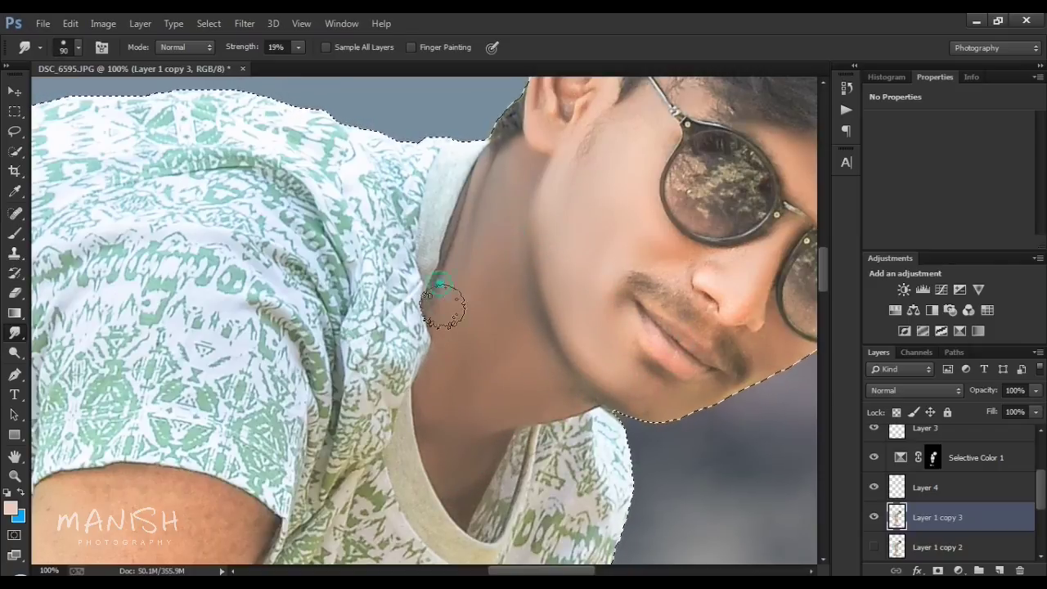
pyautogui.press('[')
pyautogui.click(519, 180)
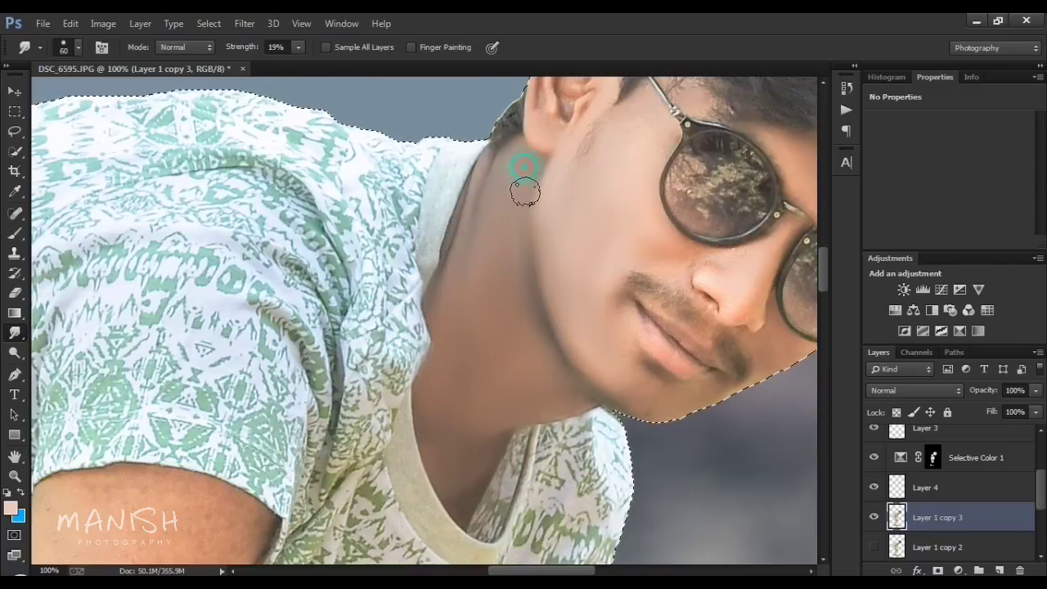
pyautogui.hotkey('ctrl', '-')
pyautogui.hotkey('ctrl', '-')
pyautogui.hotkey('ctrl', '-')
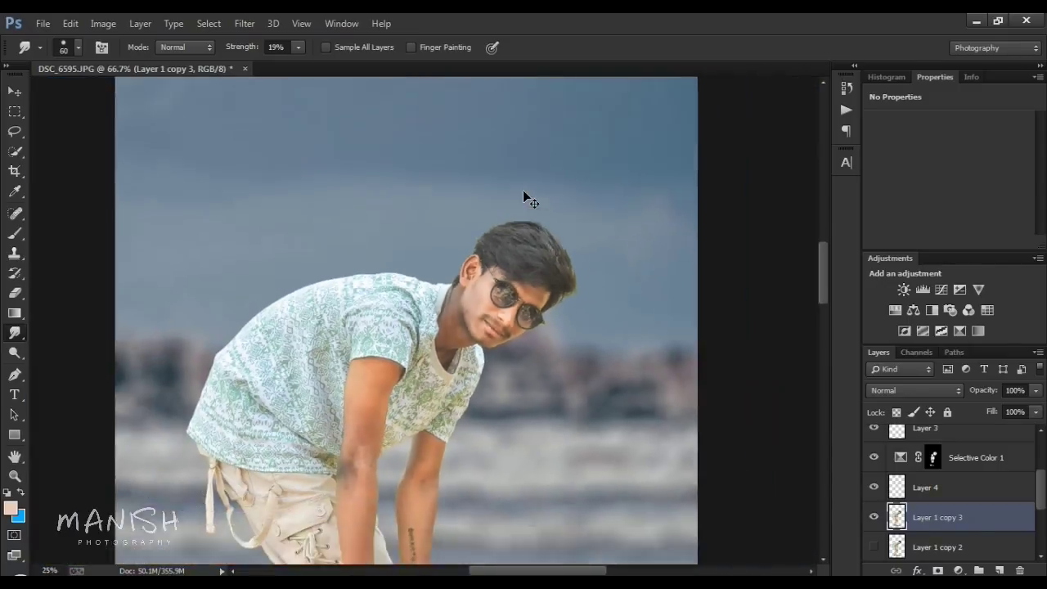
pyautogui.hotkey('ctrl', '+')
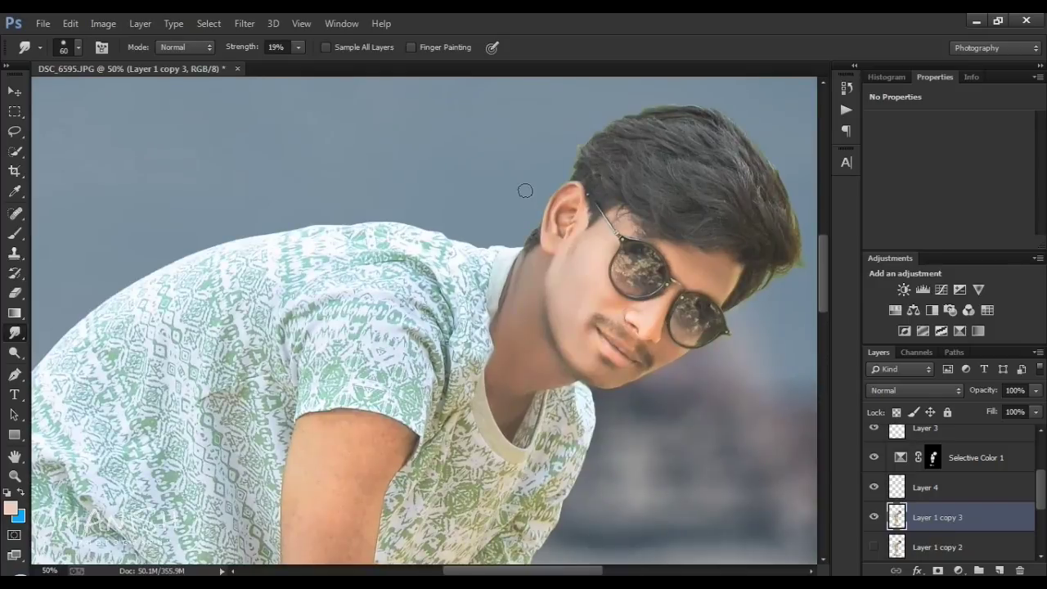
# Step: Tilt the Layer 4 neck paint about 1.5 degrees and compare it on and off
pyautogui.click(892, 489)
pyautogui.hotkey('ctrl', 't')
pyautogui.moveTo(583, 351); pyautogui.dragTo(579, 346)
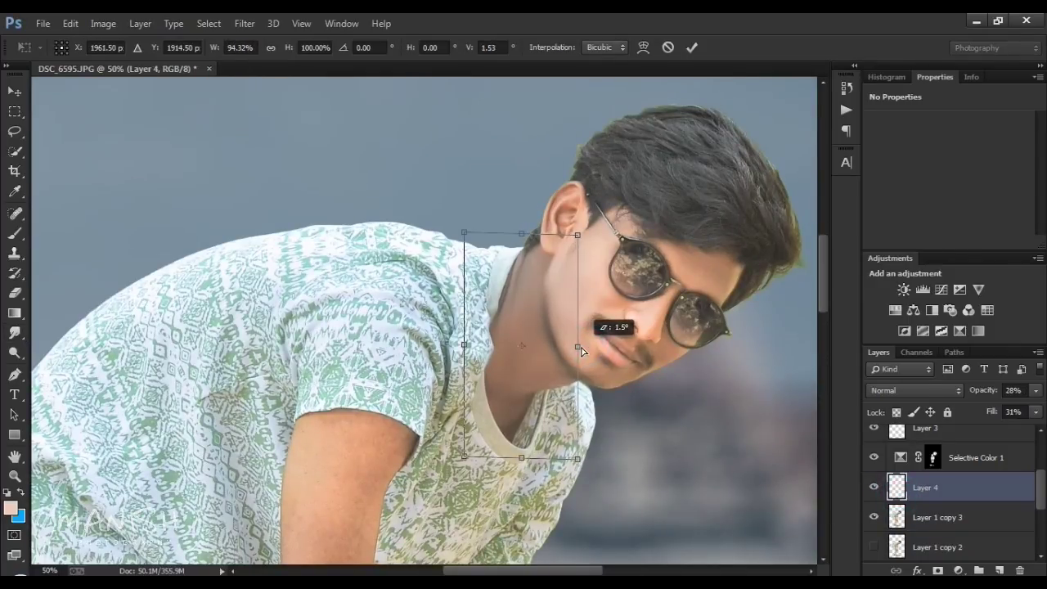
pyautogui.press('Return')
pyautogui.press('r')
pyautogui.hotkey('ctrl', '+')
pyautogui.click(872, 489)
pyautogui.click(872, 489)
pyautogui.click(872, 489)
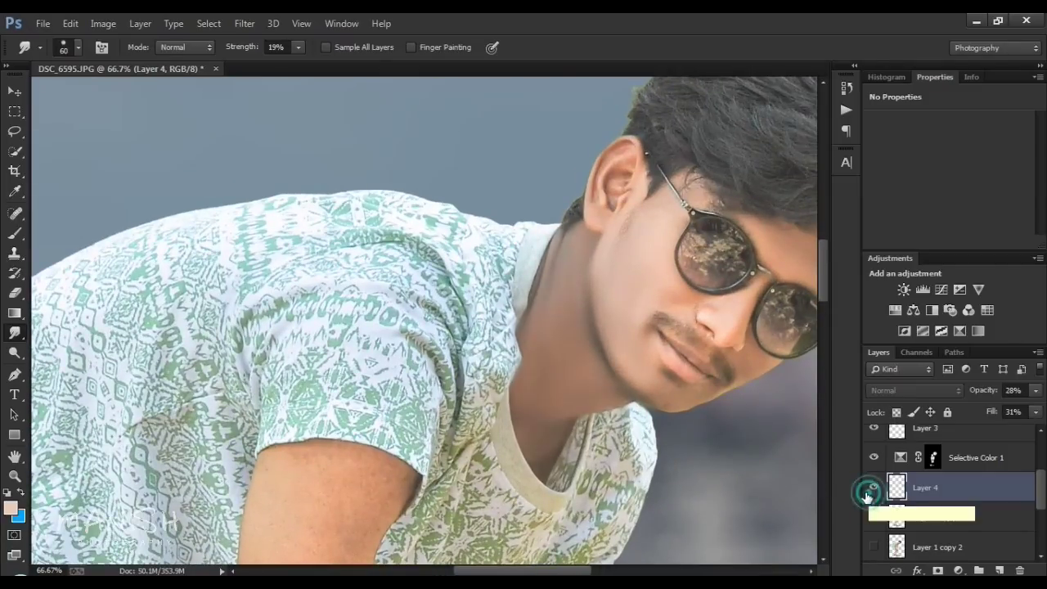
# Step: Smudge the upper-arm skin on Layer 1 copy 3 with a 175 px brush
pyautogui.moveTo(512, 482); pyautogui.dragTo(682, 309)
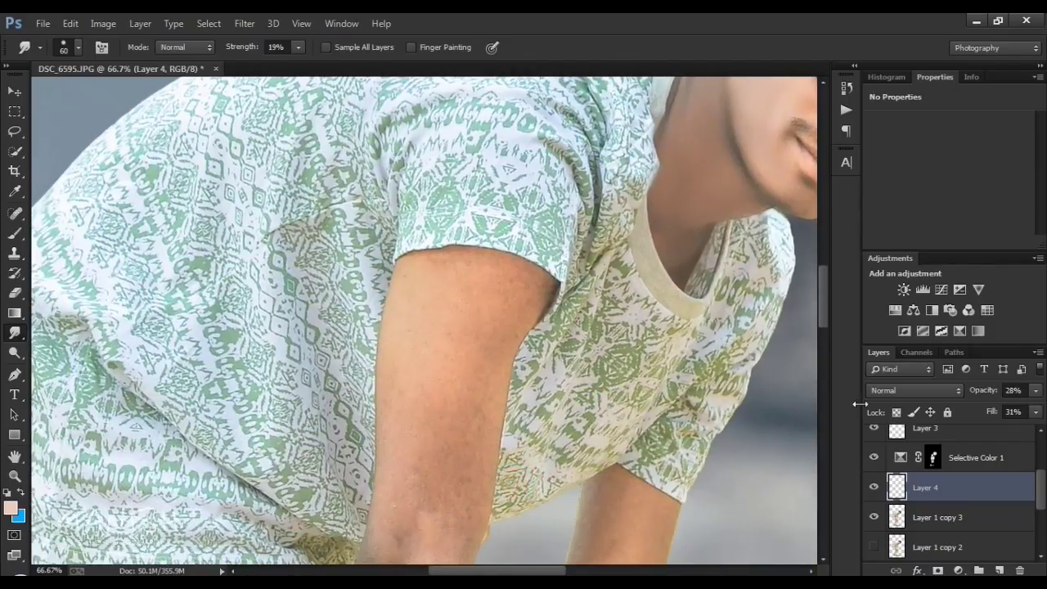
pyautogui.click(907, 513)
pyautogui.moveTo(477, 416); pyautogui.dragTo(526, 339)
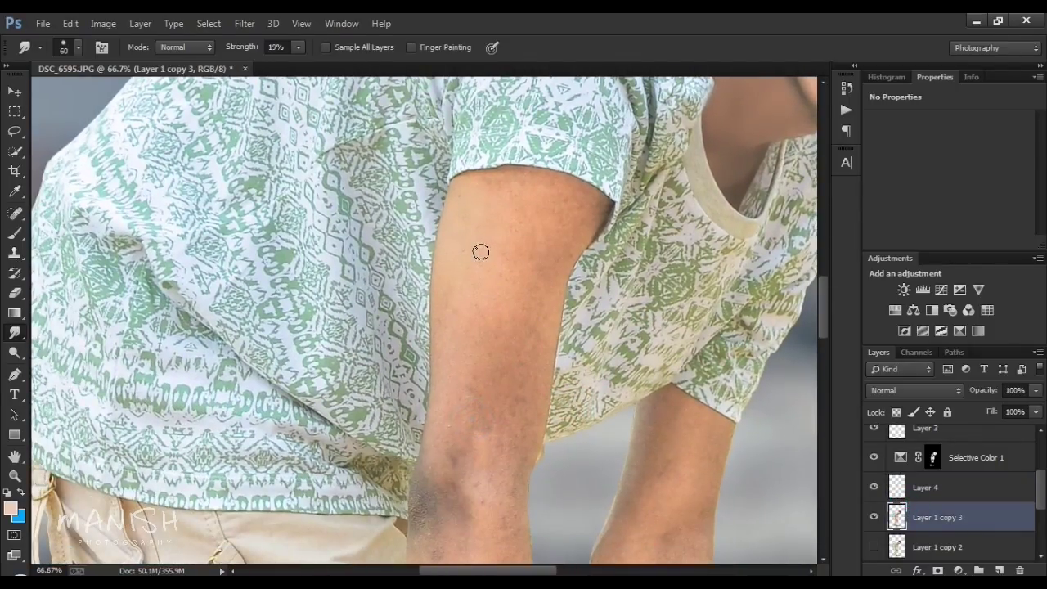
pyautogui.press(']')
pyautogui.press(']')
pyautogui.press(']')
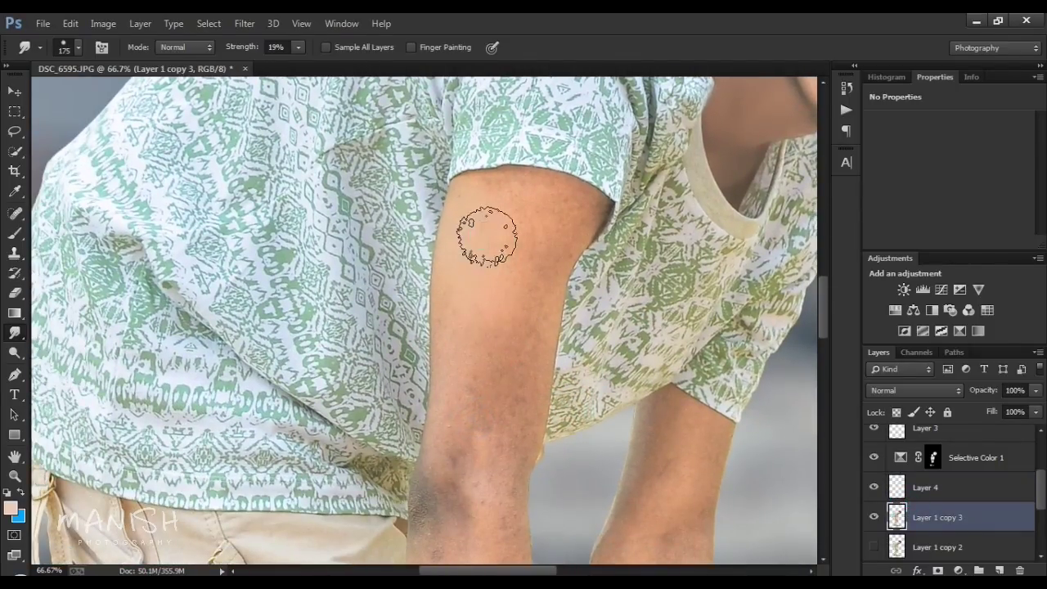
pyautogui.moveTo(505, 294)
pyautogui.mouseDown()
pyautogui.moveTo(482, 417)
pyautogui.moveTo(466, 315)
pyautogui.mouseUp()
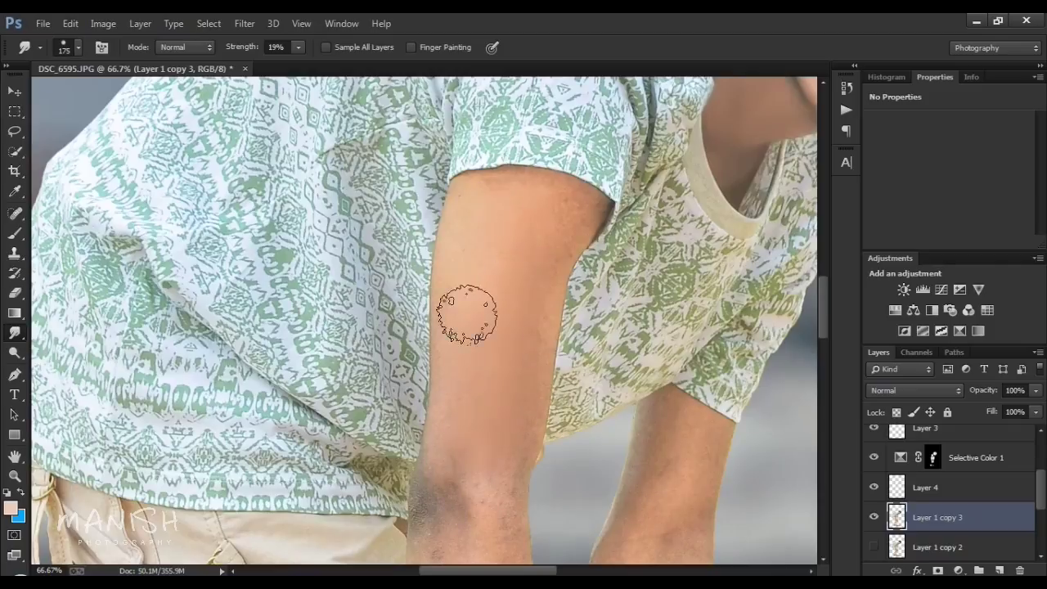
pyautogui.press(']')
pyautogui.press(']')
pyautogui.press(']')
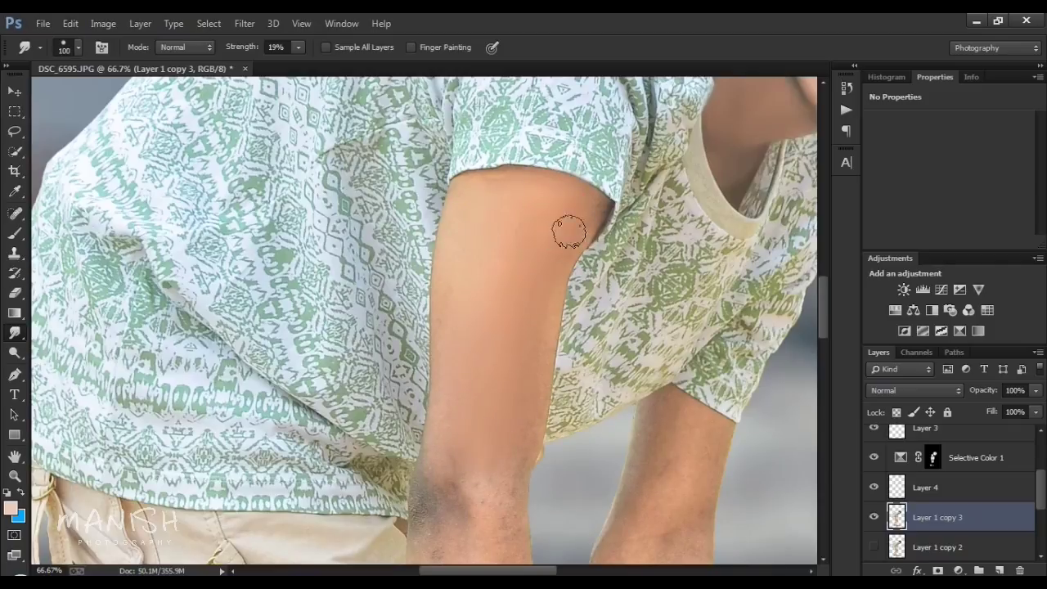
pyautogui.moveTo(490, 462); pyautogui.dragTo(517, 290)
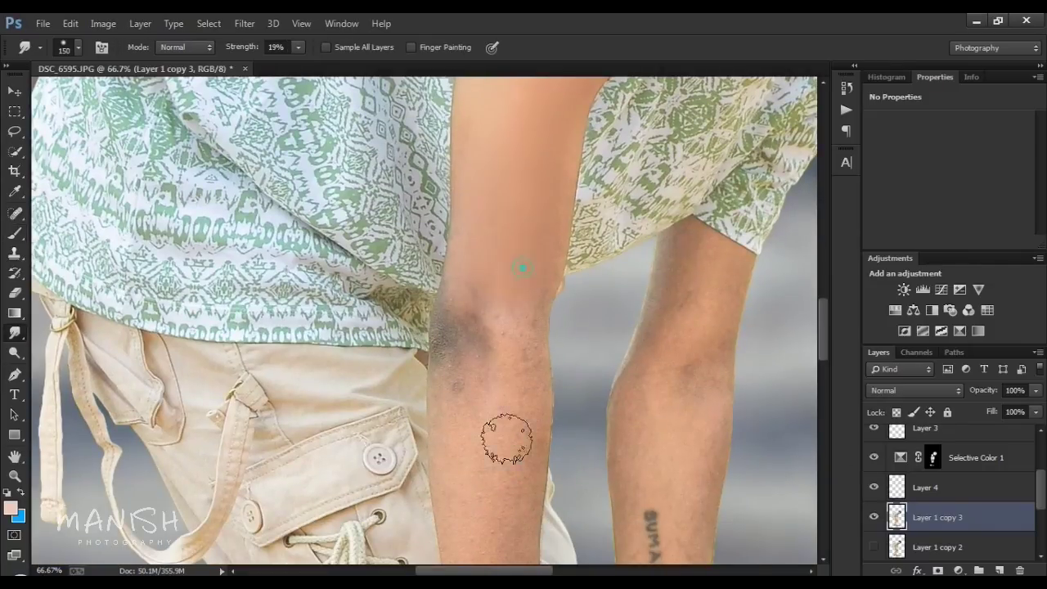
# Step: Restrict smudging to the man's outline and bring the lower arm and hand into view
pyautogui.keyDown('ctrl'); pyautogui.click(898, 516); pyautogui.keyUp('ctrl')
pyautogui.press(']')
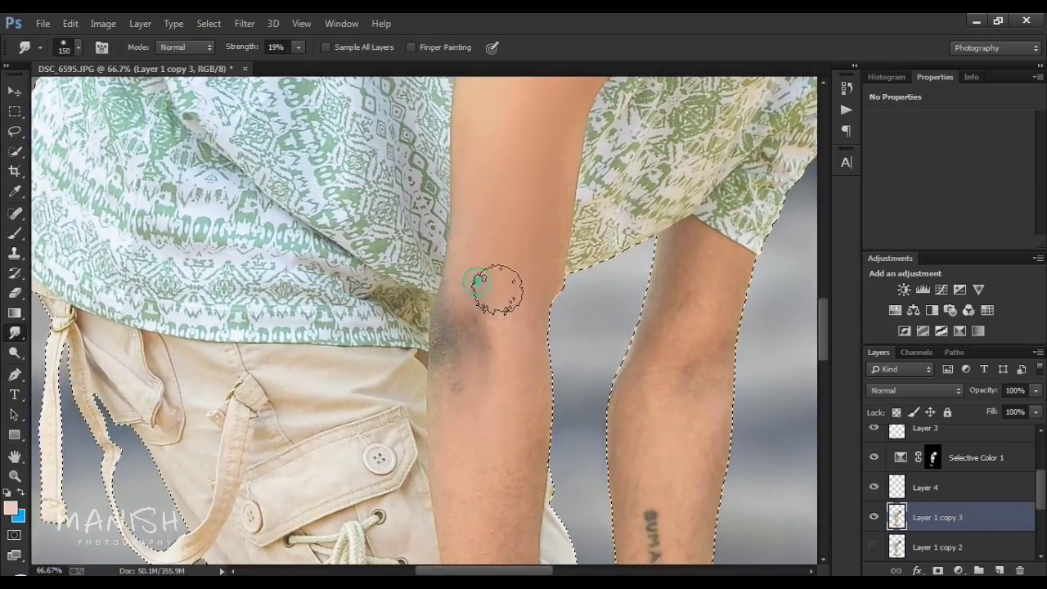
pyautogui.moveTo(484, 439); pyautogui.dragTo(540, 379)
pyautogui.press('[')
pyautogui.press('[')
pyautogui.press('[')
pyautogui.moveTo(557, 286)
pyautogui.mouseDown()
pyautogui.moveTo(594, 207)
pyautogui.moveTo(599, 428)
pyautogui.mouseUp()
pyautogui.press(']')
pyautogui.press(']')
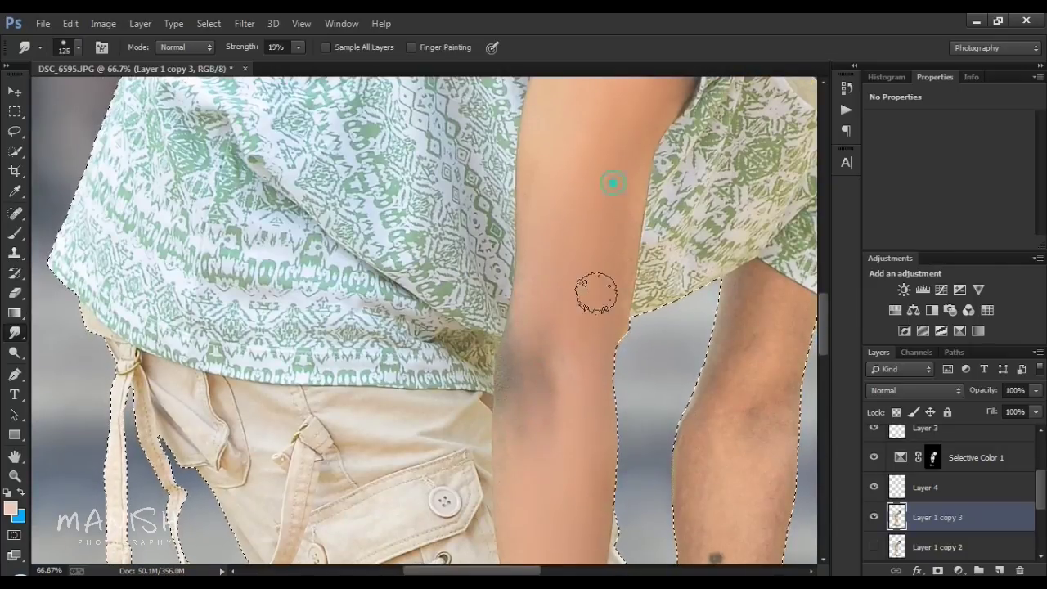
pyautogui.scroll(-10, 577, 297)
pyautogui.press('[')
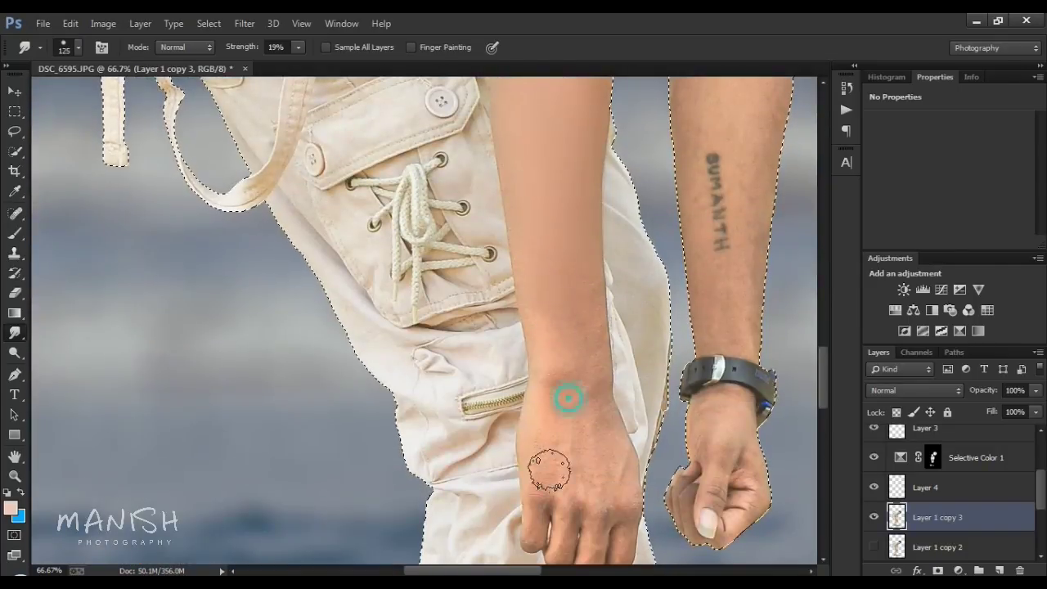
pyautogui.moveTo(568, 483); pyautogui.dragTo(563, 332)
# Step: Smudge a spot on the clenched hand with an 80 px brush
pyautogui.press('[')
pyautogui.press('[')
pyautogui.press('[')
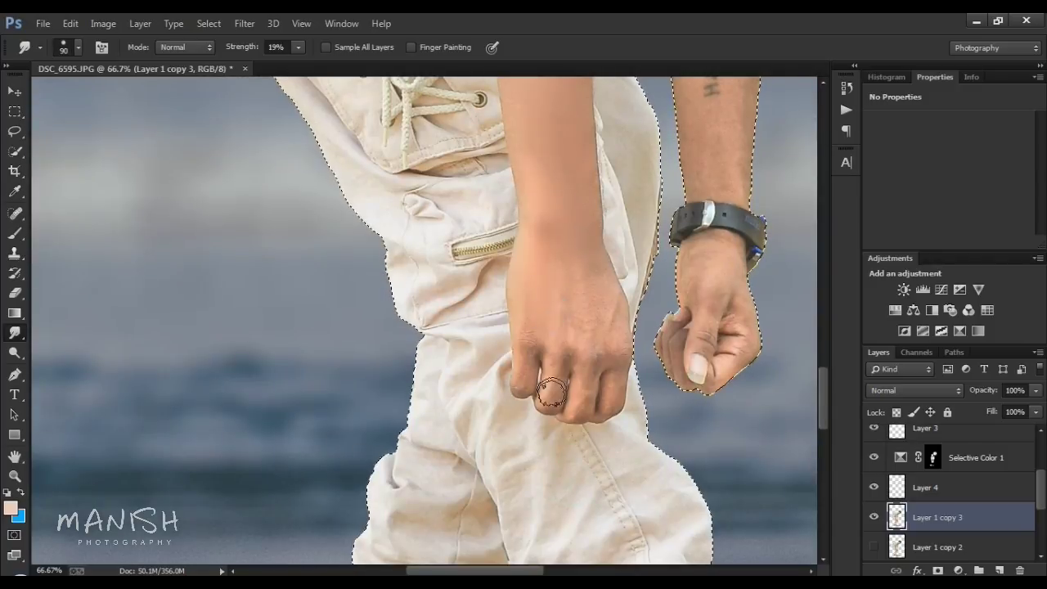
pyautogui.press(']')
pyautogui.press(']')
pyautogui.press(']')
pyautogui.moveTo(589, 219)
pyautogui.mouseDown()
pyautogui.moveTo(601, 350)
pyautogui.moveTo(494, 239)
pyautogui.mouseUp()
pyautogui.press('[')
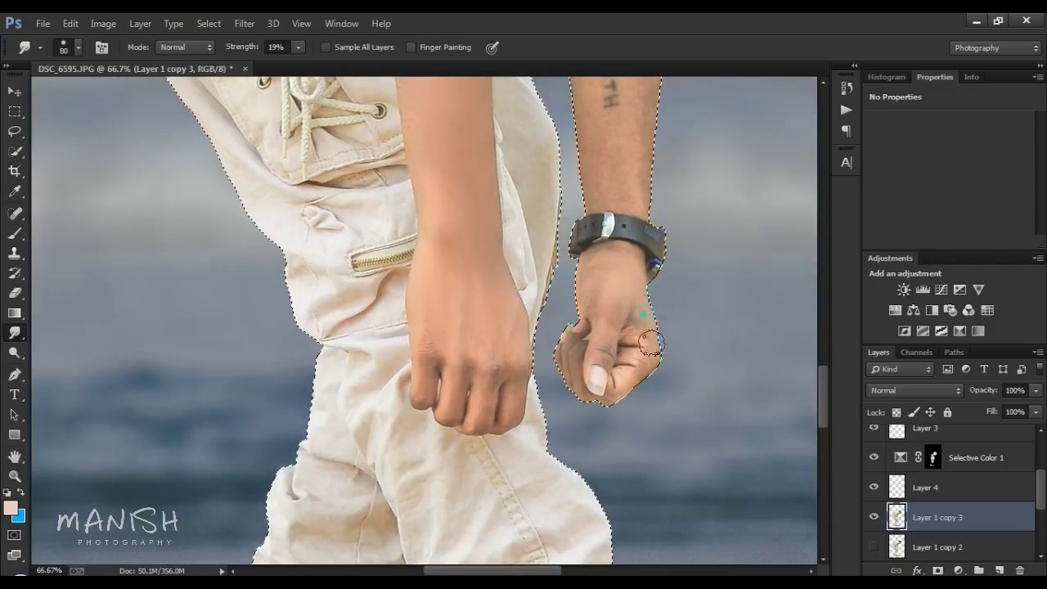
pyautogui.press('[')
pyautogui.click(605, 270)
# Step: Smooth the skin around the elbow with a 175 px brush
pyautogui.moveTo(647, 172); pyautogui.dragTo(636, 481)
pyautogui.press(']')
pyautogui.press(']')
pyautogui.press(']')
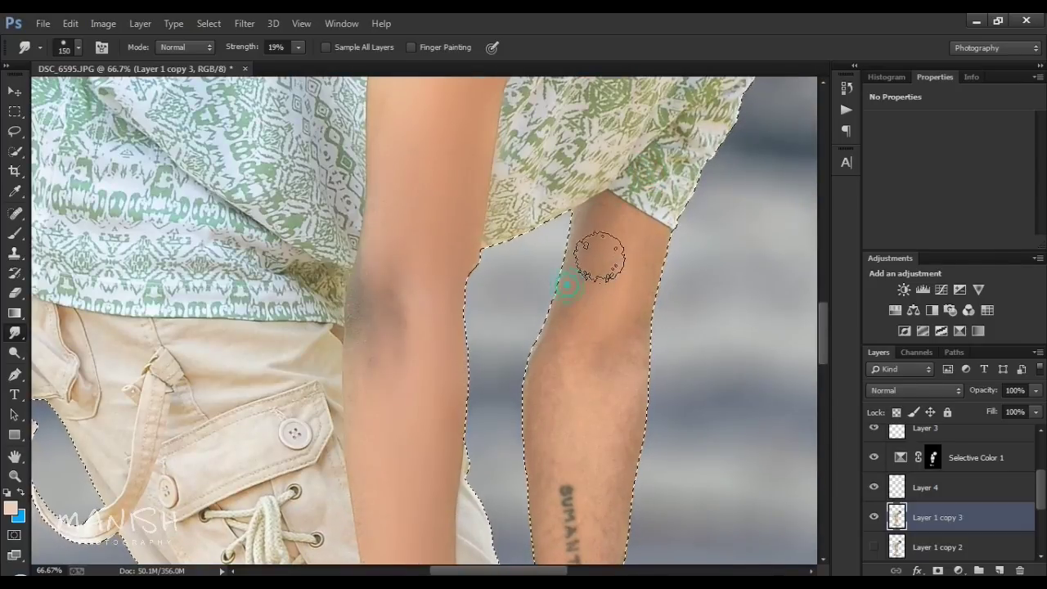
pyautogui.press(']')
pyautogui.moveTo(613, 386); pyautogui.dragTo(666, 292)
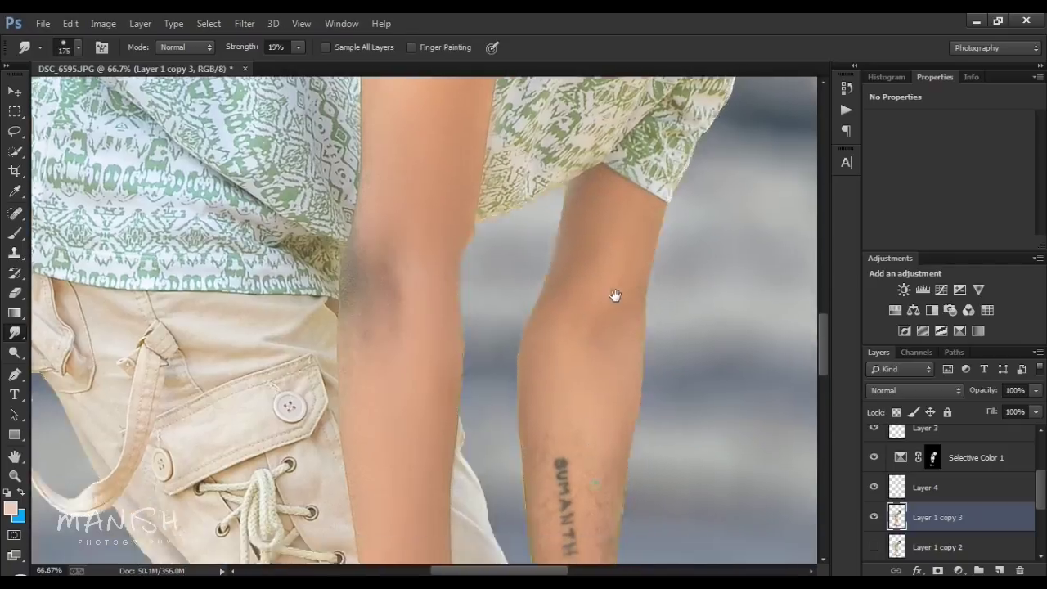
# Step: Smudge the skin near the elbow and the forearm above the watch
pyautogui.moveTo(615, 297); pyautogui.dragTo(641, 110)
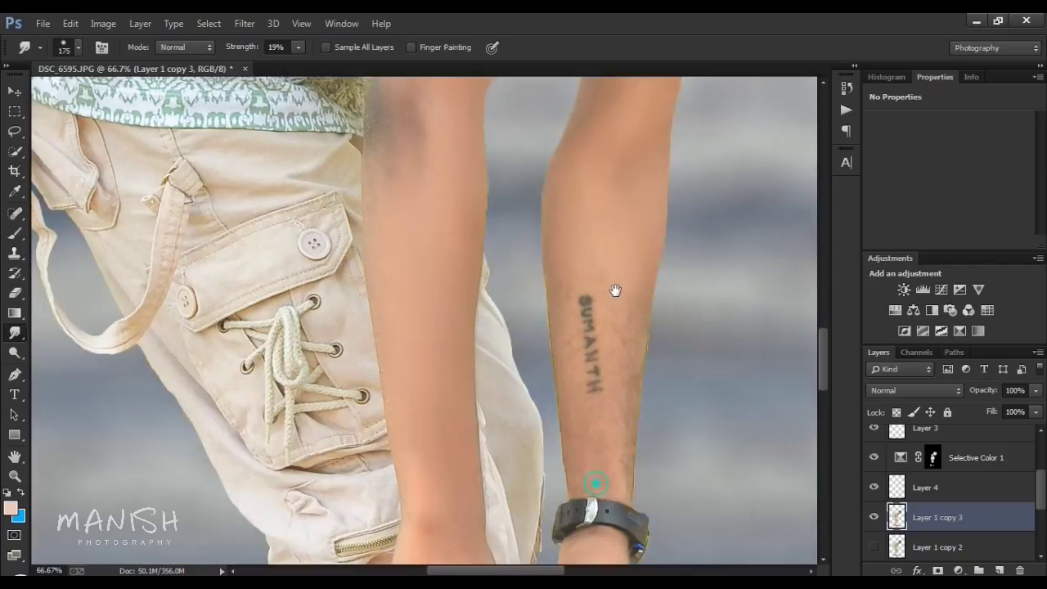
pyautogui.press('[')
pyautogui.press('[')
pyautogui.press('[')
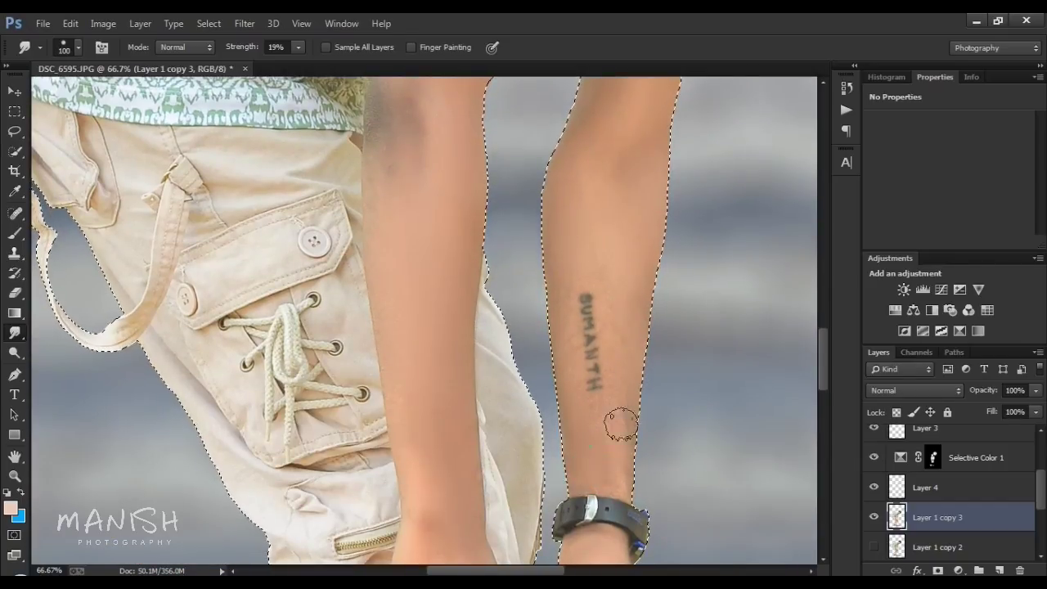
pyautogui.press(']')
pyautogui.press(']')
pyautogui.press(']')
pyautogui.moveTo(584, 175); pyautogui.dragTo(591, 338)
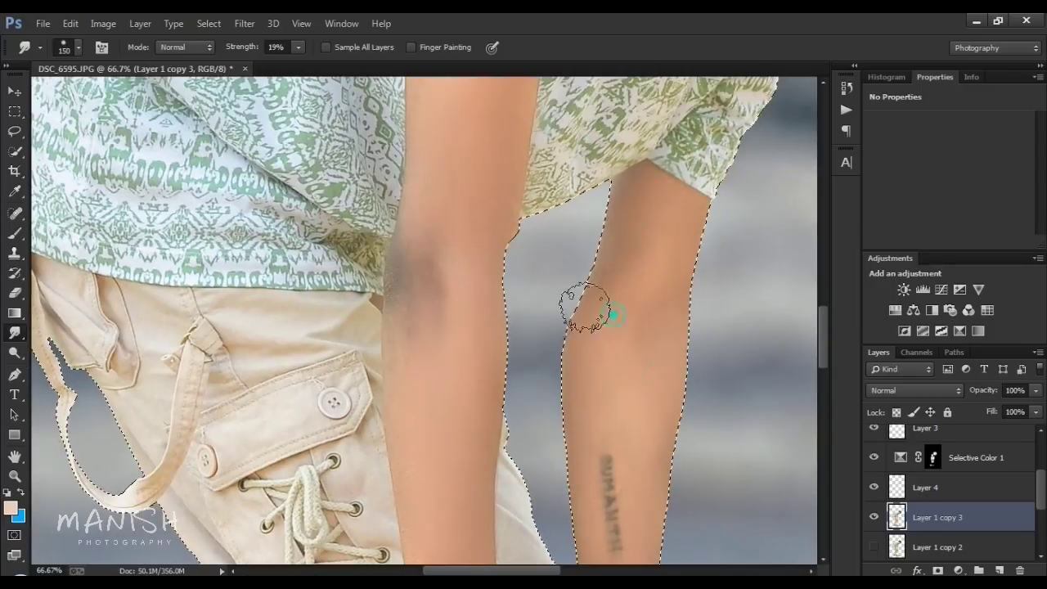
pyautogui.press('[')
pyautogui.press('[')
pyautogui.moveTo(662, 378); pyautogui.dragTo(642, 213)
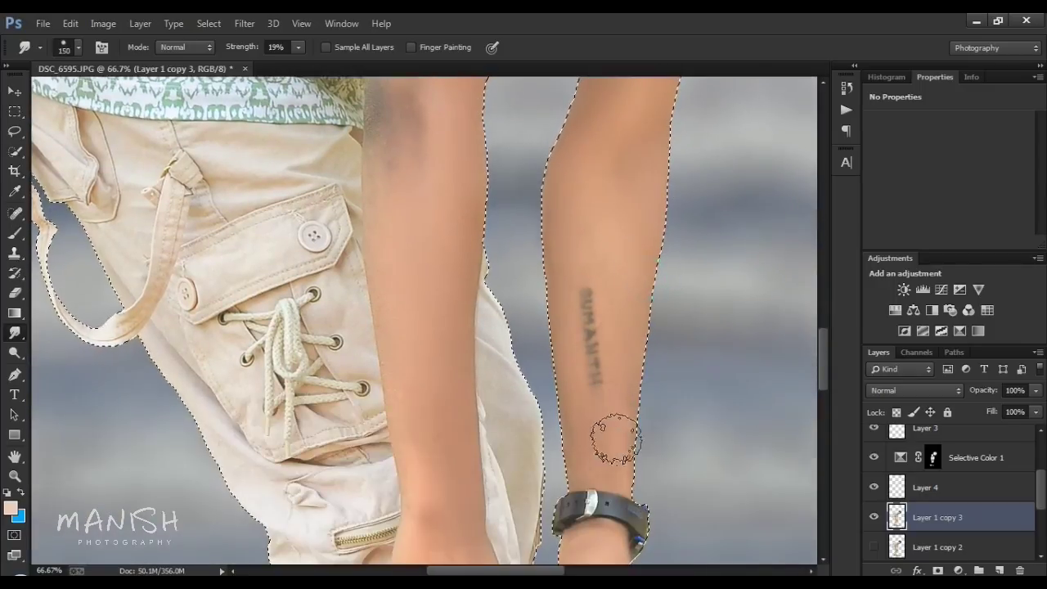
pyautogui.press(']')
pyautogui.press(']')
pyautogui.press(']')
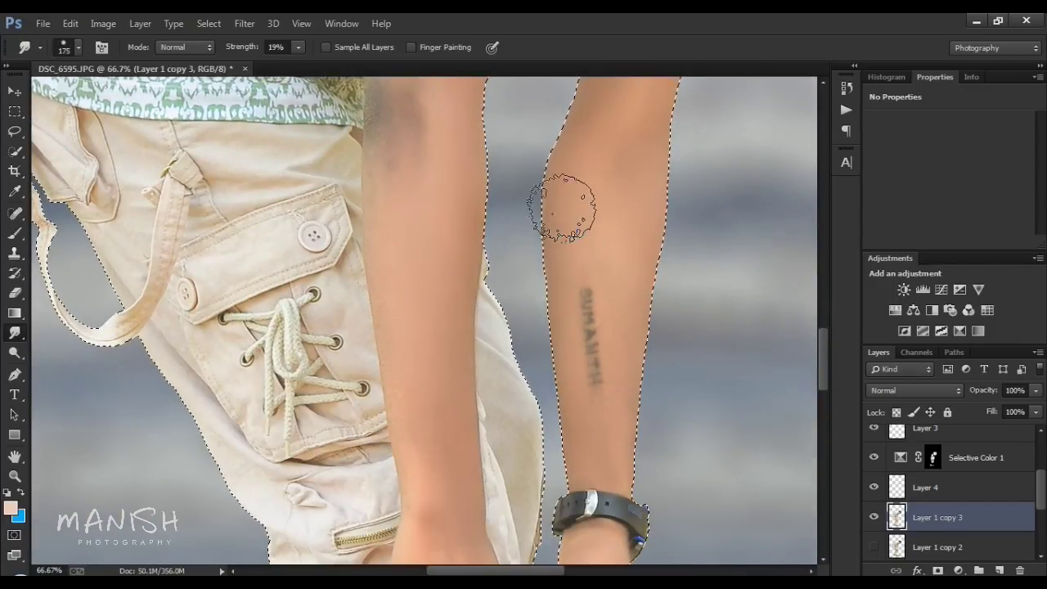
pyautogui.scroll(-1, 607, 158)
pyautogui.scroll(-2, 603, 157)
pyautogui.scroll(-1, 603, 157)
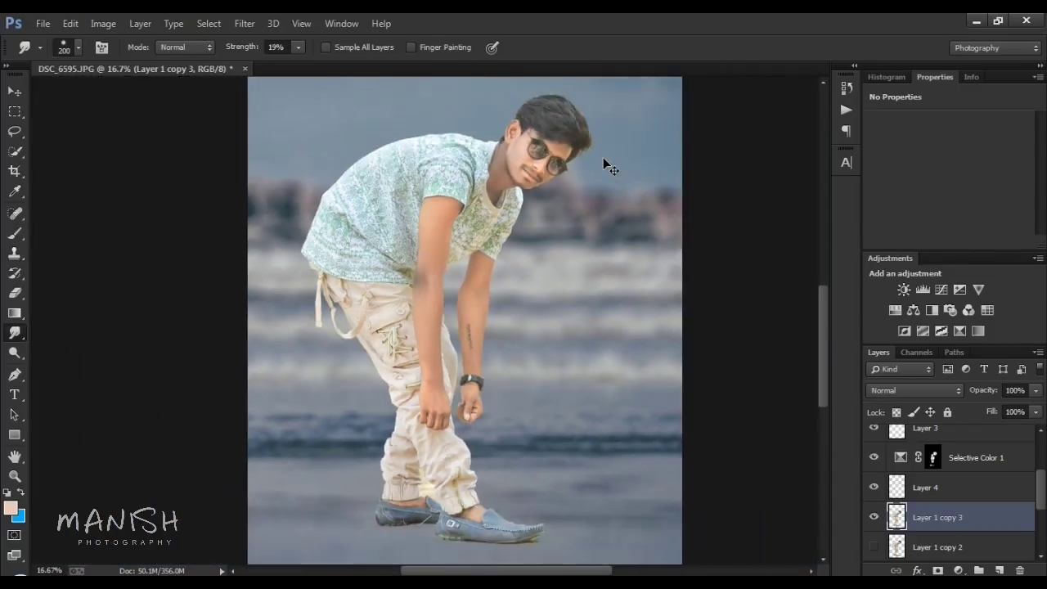
# Step: Pan down to the trouser cuffs and left shoe, setting the smudge brush to 60 px
pyautogui.scroll(-1, 603, 157)
pyautogui.scroll(1, 603, 157)
pyautogui.scroll(2, 606, 160)
pyautogui.scroll(2, 605, 160)
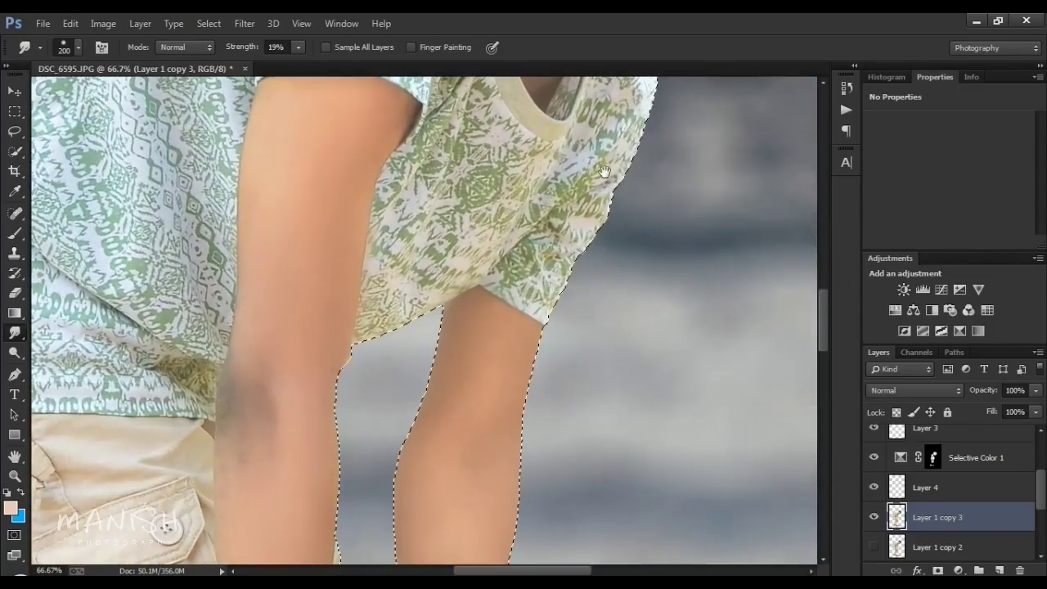
pyautogui.moveTo(573, 352); pyautogui.dragTo(539, 117)
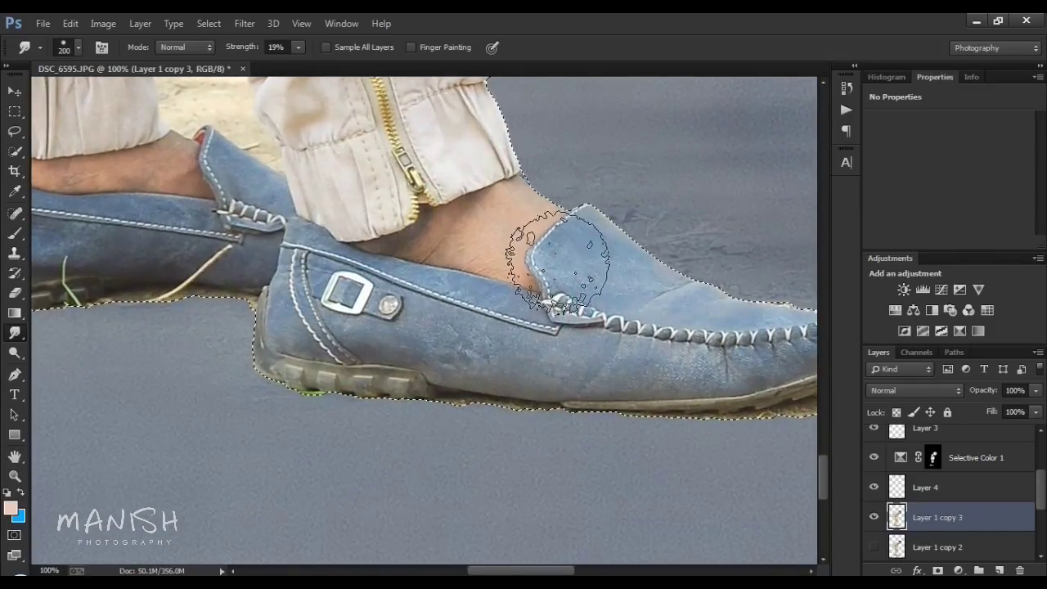
pyautogui.moveTo(559, 262); pyautogui.dragTo(608, 478)
pyautogui.press('[')
pyautogui.press('[')
pyautogui.press('[')
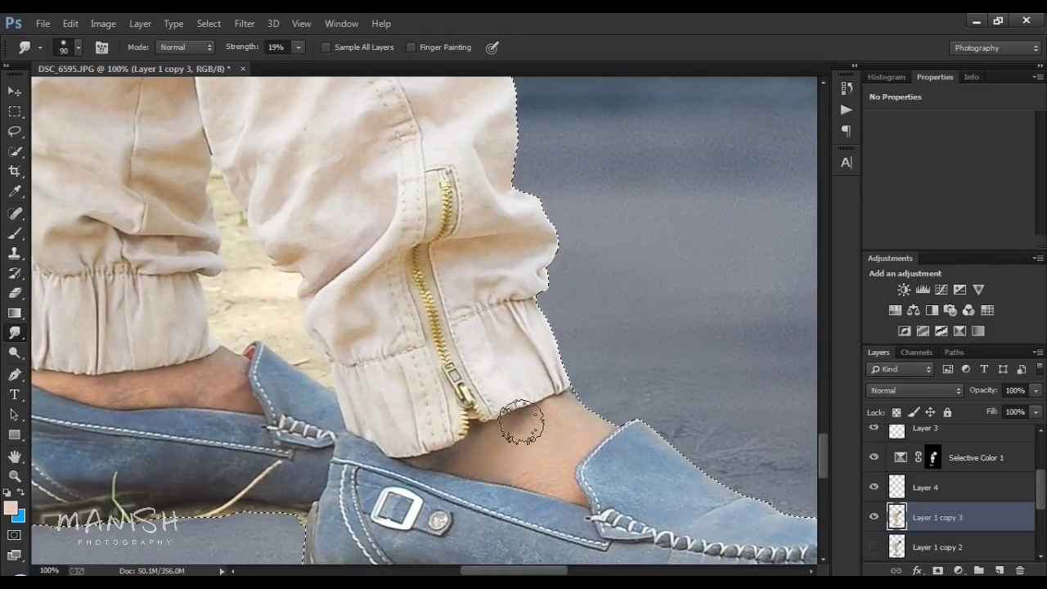
pyautogui.moveTo(463, 464); pyautogui.dragTo(753, 435)
pyautogui.press('[')
pyautogui.press('[')
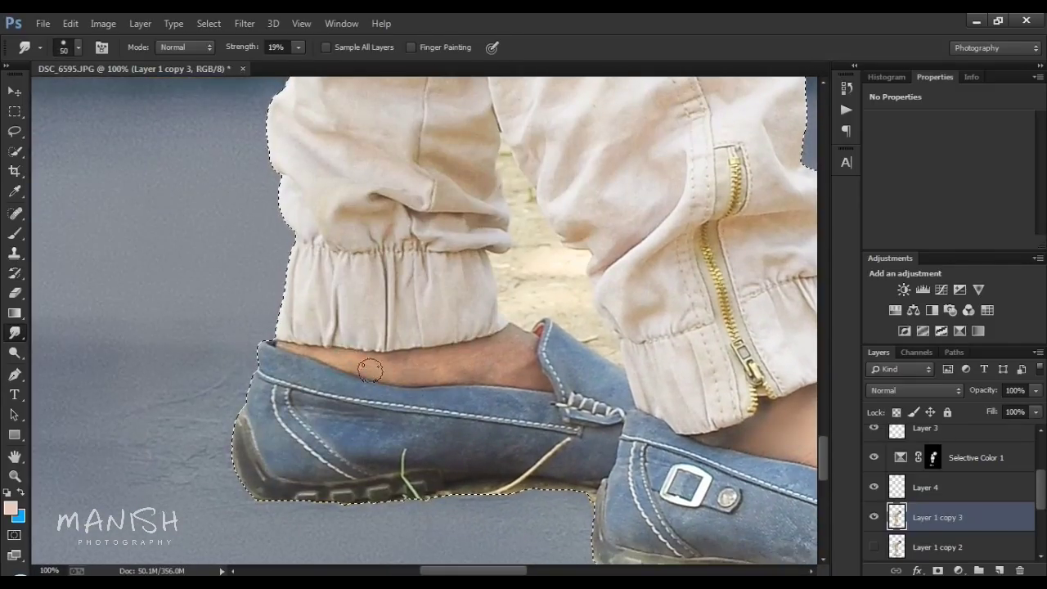
pyautogui.press(']')
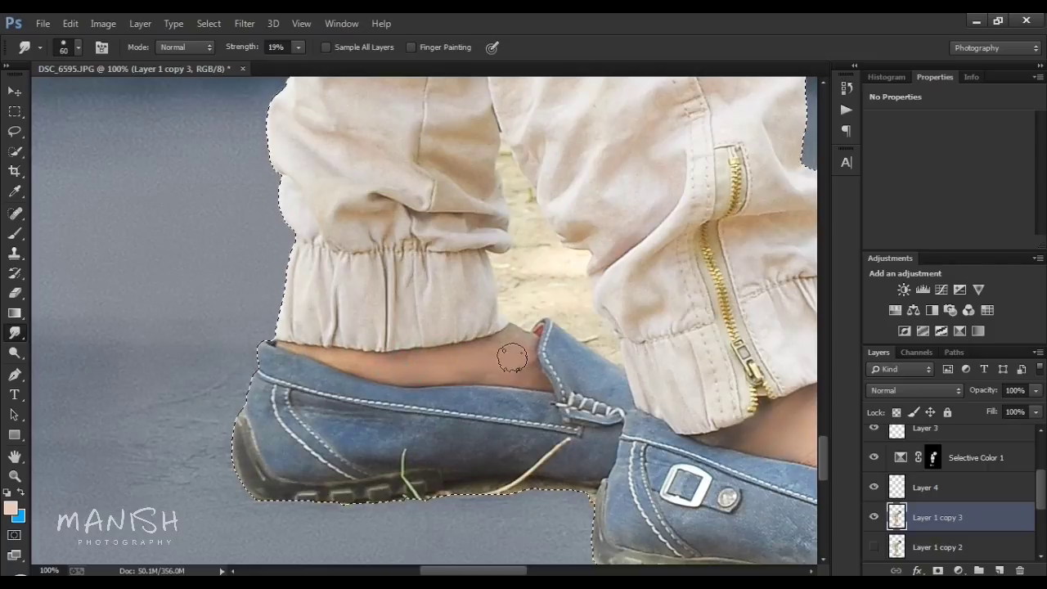
# Step: Show Layer 1 copy 3 and add a layer mask to it
pyautogui.click(873, 516)
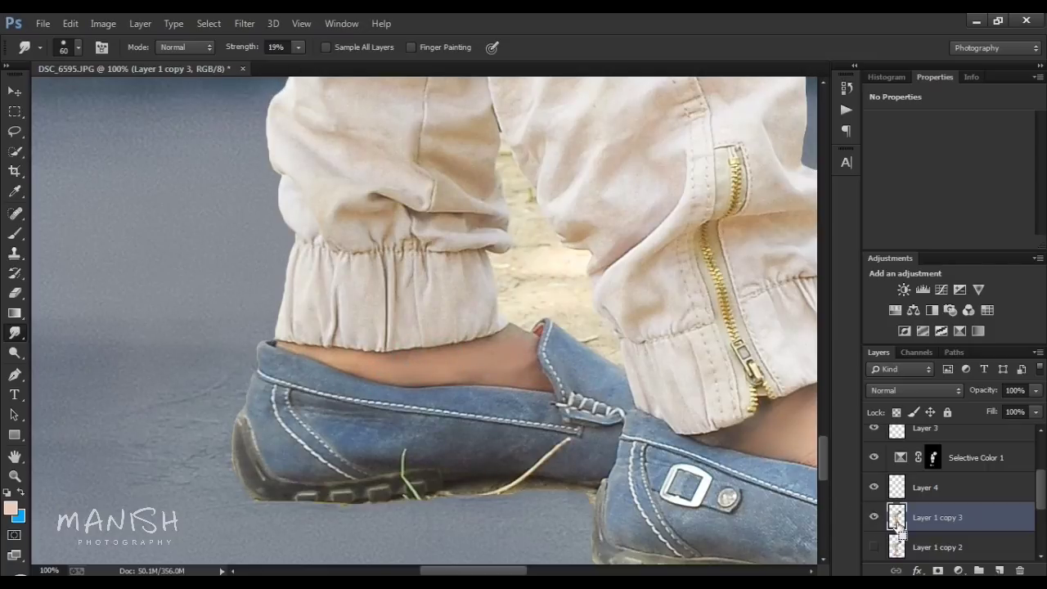
pyautogui.scroll(1, 686, 391)
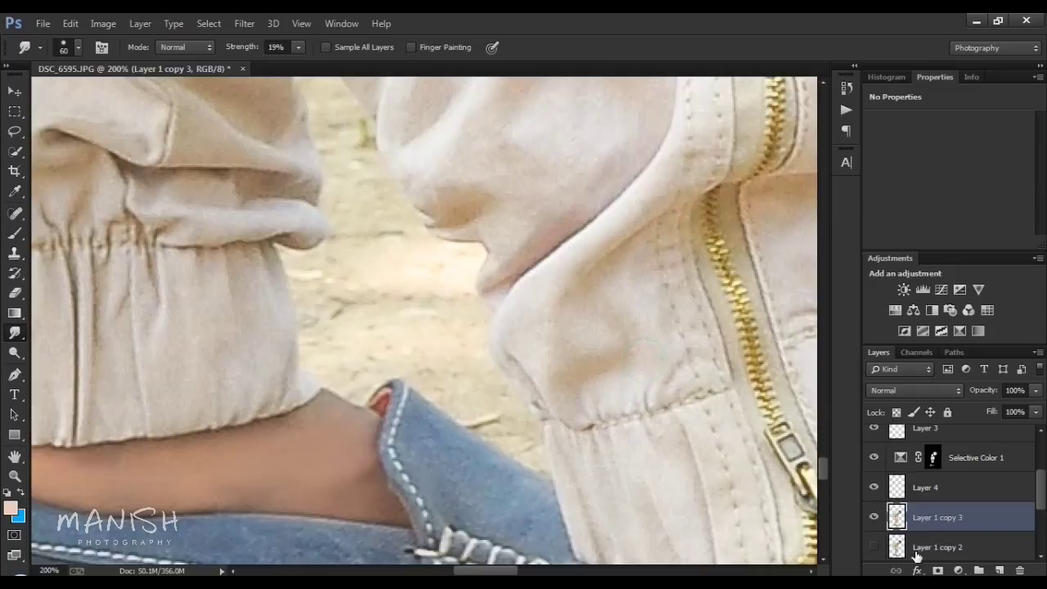
pyautogui.click(937, 570)
# Step: Paint black on Layer 1 copy 3's mask to hide the ground between the trouser cuffs
pyautogui.moveTo(410, 374); pyautogui.dragTo(502, 427)
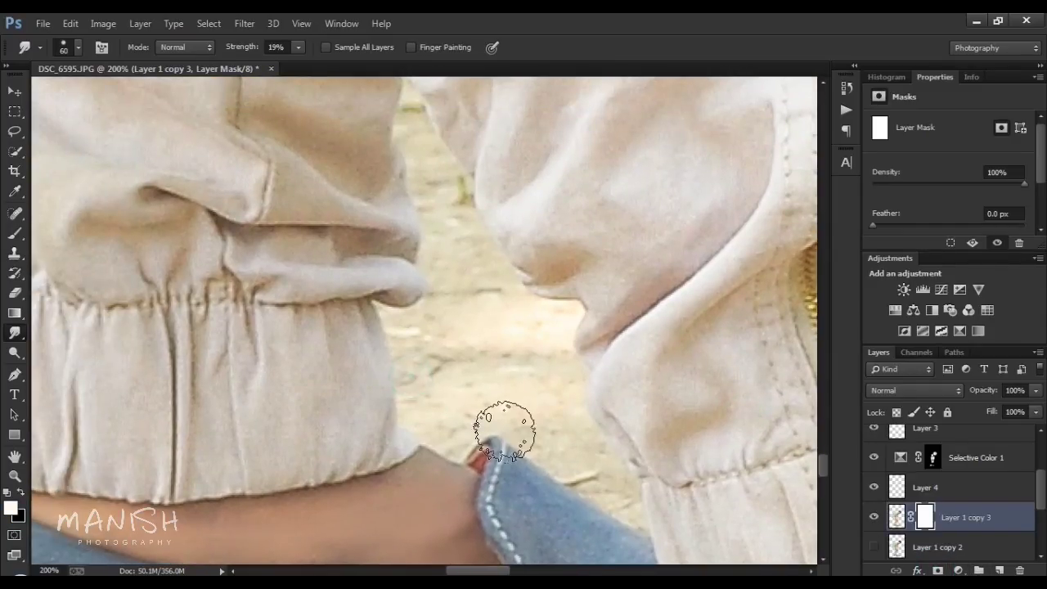
pyautogui.press('b')
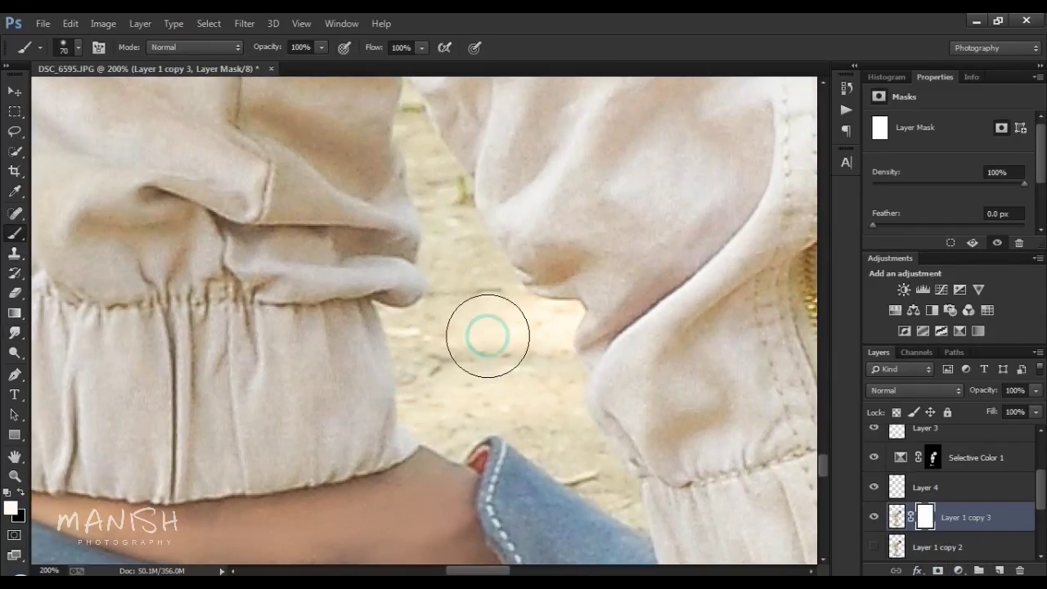
pyautogui.press('x')
pyautogui.click(481, 335)
pyautogui.rightClick(481, 335)
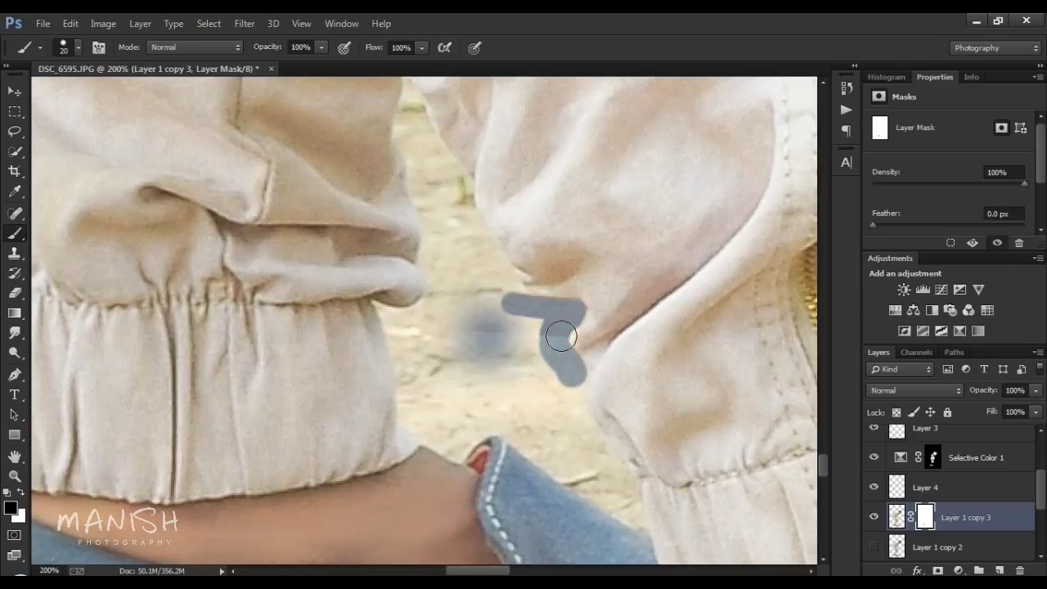
pyautogui.moveTo(508, 305); pyautogui.dragTo(595, 463)
pyautogui.press(']')
pyautogui.moveTo(635, 518)
pyautogui.mouseDown()
pyautogui.moveTo(480, 420)
pyautogui.moveTo(402, 390)
pyautogui.moveTo(380, 312)
pyautogui.moveTo(397, 304)
pyautogui.moveTo(508, 373)
pyautogui.moveTo(563, 454)
pyautogui.mouseUp()
# Step: Mask out the remaining ground higher between the trouser legs with a 40 px brush
pyautogui.press('[')
pyautogui.press(']')
pyautogui.press(']')
pyautogui.press(']')
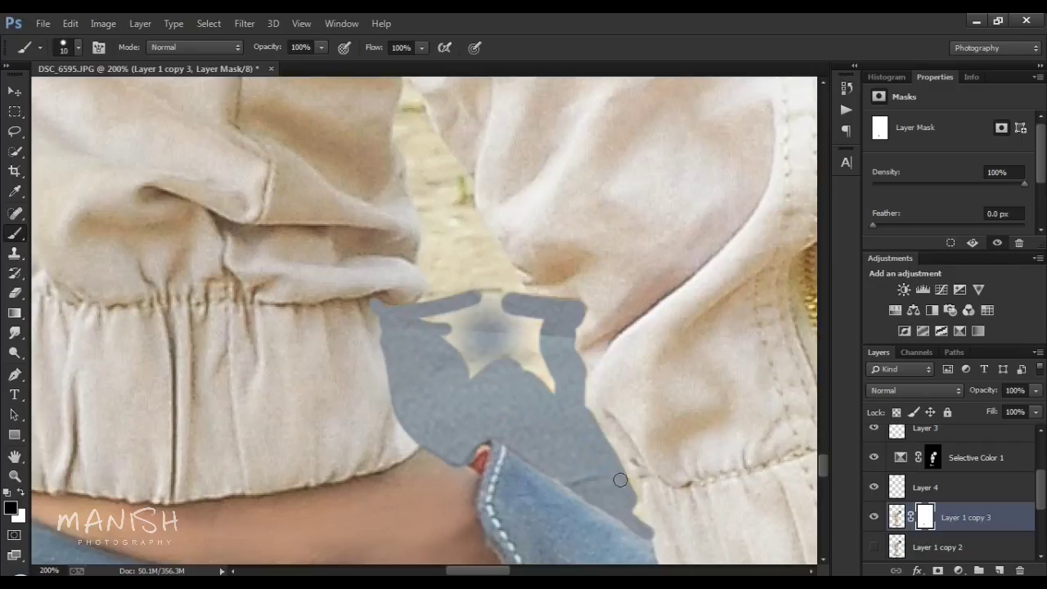
pyautogui.press(']')
pyautogui.press(']')
pyautogui.press(']')
pyautogui.moveTo(556, 408)
pyautogui.mouseDown()
pyautogui.moveTo(457, 337)
pyautogui.moveTo(467, 297)
pyautogui.moveTo(434, 226)
pyautogui.mouseUp()
pyautogui.moveTo(490, 271); pyautogui.dragTo(563, 484)
pyautogui.moveTo(557, 441); pyautogui.dragTo(519, 376)
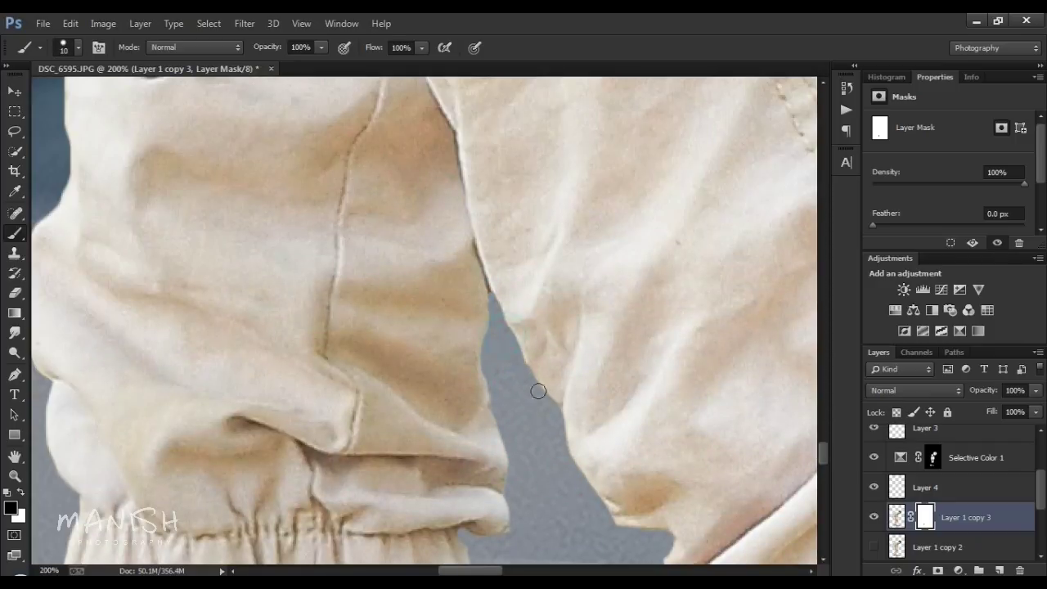
# Step: Inspect the legs, shoes and tattooed arm up close, then view the whole photo
pyautogui.hotkey('ctrl', '-')
pyautogui.hotkey('ctrl', '-')
pyautogui.hotkey('ctrl', '-')
pyautogui.hotkey('ctrl', '-')
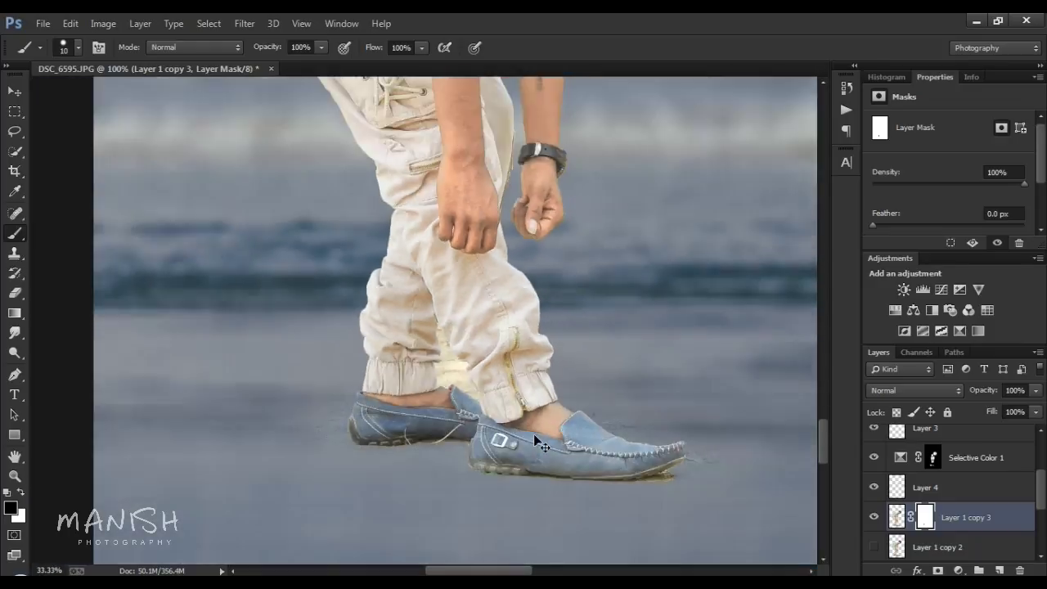
pyautogui.hotkey('ctrl', '-')
pyautogui.hotkey('ctrl', '+')
pyautogui.hotkey('ctrl', '+')
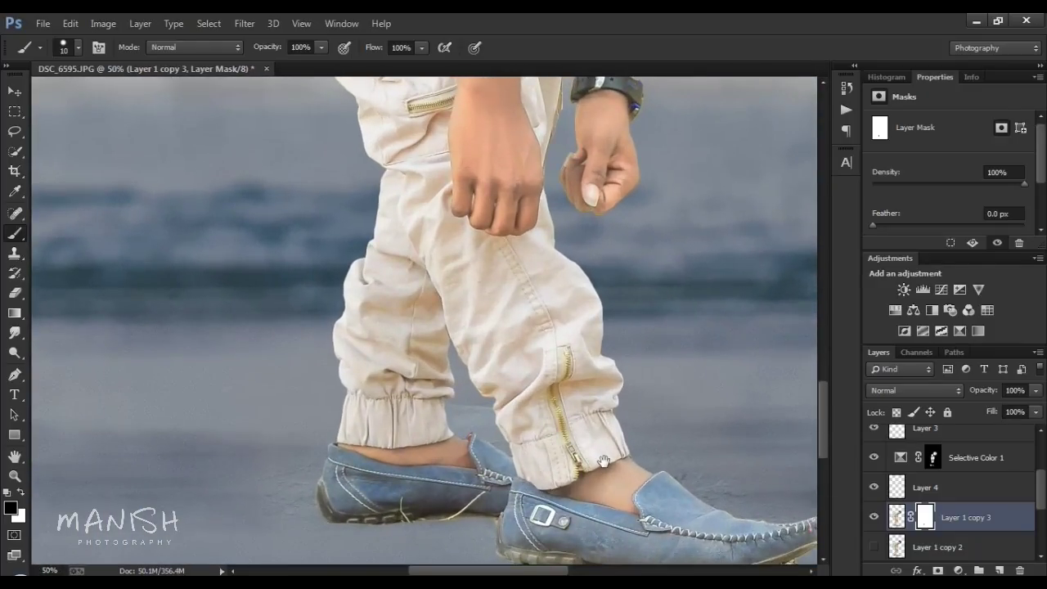
pyautogui.moveTo(534, 436); pyautogui.dragTo(508, 420)
pyautogui.moveTo(517, 156); pyautogui.dragTo(545, 319)
pyautogui.moveTo(578, 266); pyautogui.dragTo(603, 492)
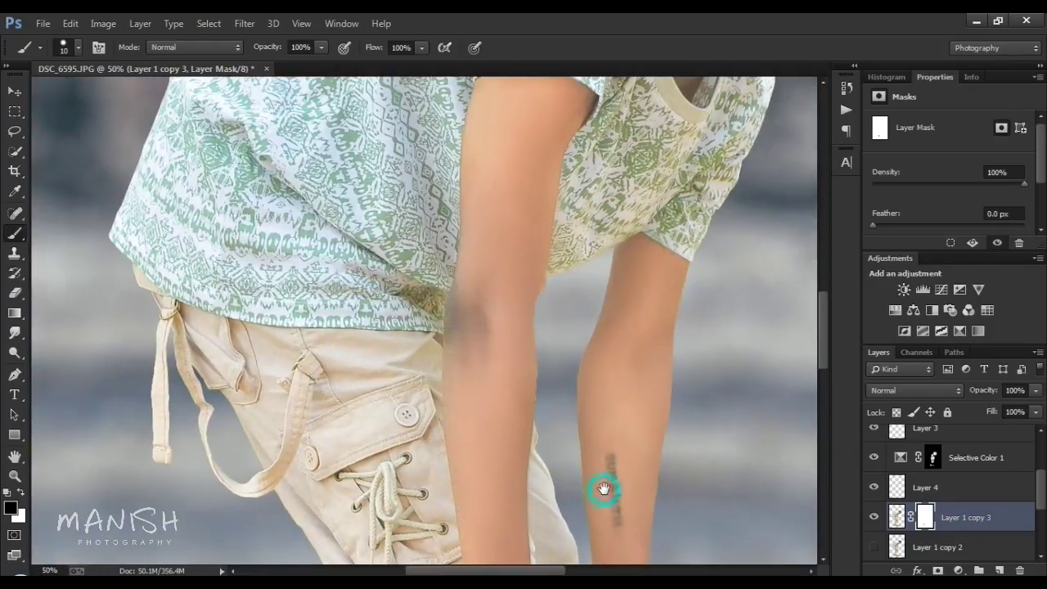
pyautogui.hotkey('ctrl', '-')
pyautogui.hotkey('ctrl', '-')
pyautogui.hotkey('ctrl', '-')
pyautogui.hotkey('ctrl', '-')
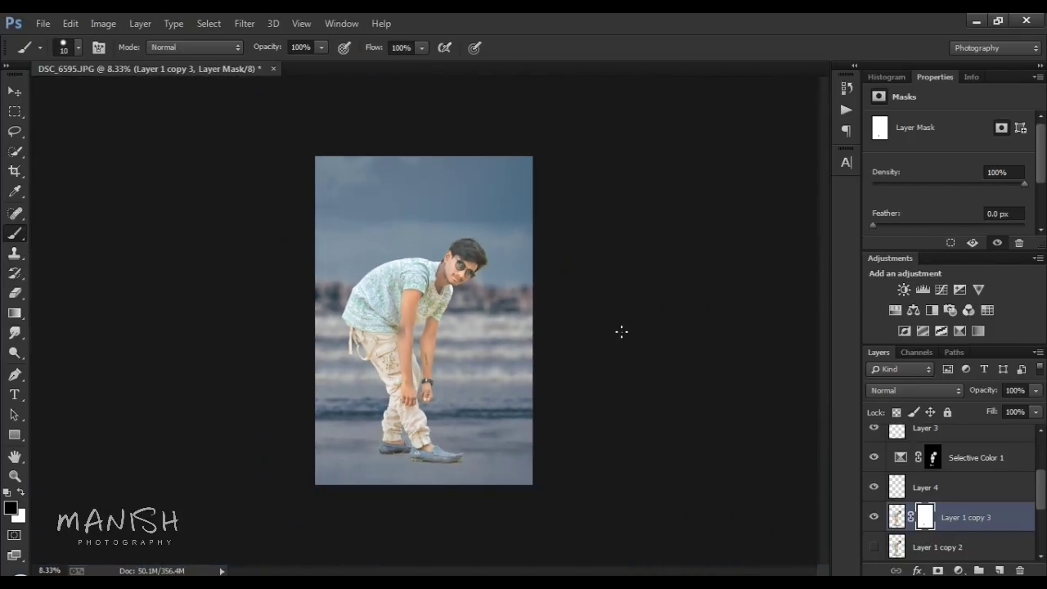
# Step: Make the Gradient Map 1 grade visible again
pyautogui.hotkey('ctrl', '+')
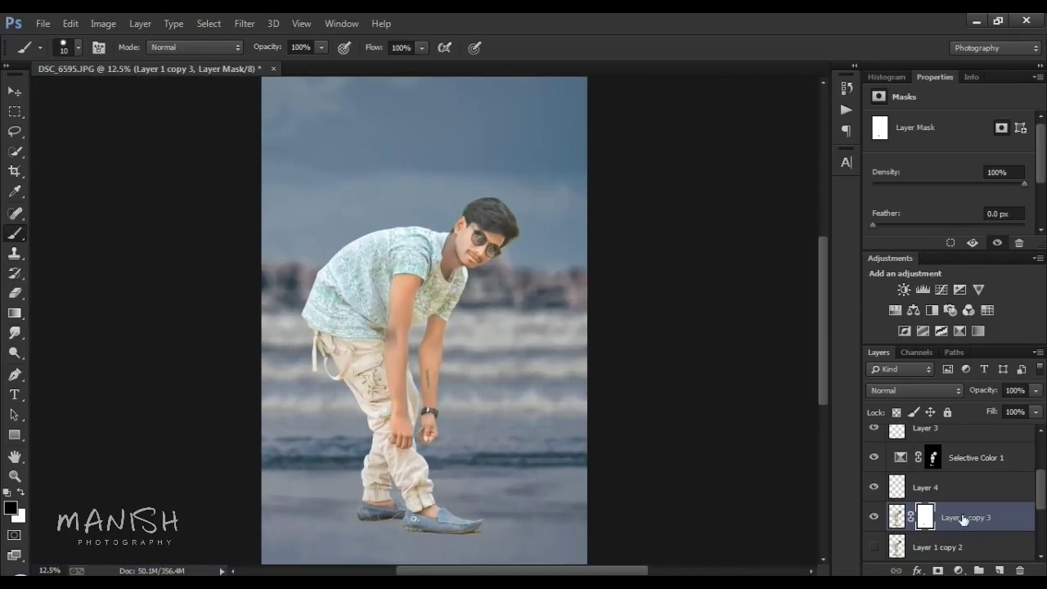
pyautogui.click(973, 460)
pyautogui.scroll(3, 982, 491)
pyautogui.click(975, 490)
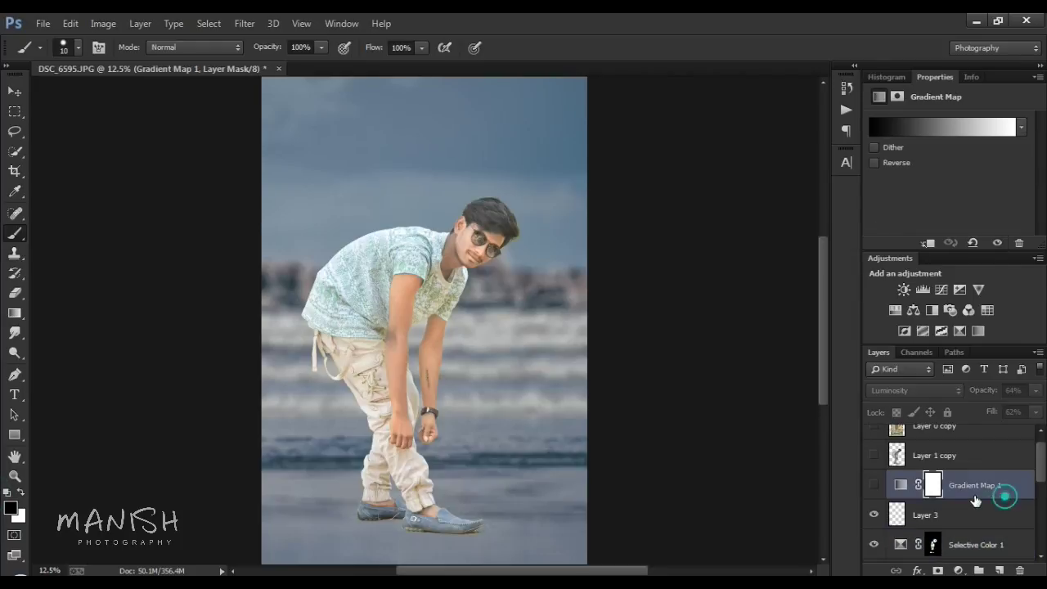
pyautogui.click(872, 486)
# Step: Add a Color Balance layer: midtones Cyan -26, Magenta -15, Blue +12, 60% opacity
pyautogui.click(959, 571)
pyautogui.click(951, 402)
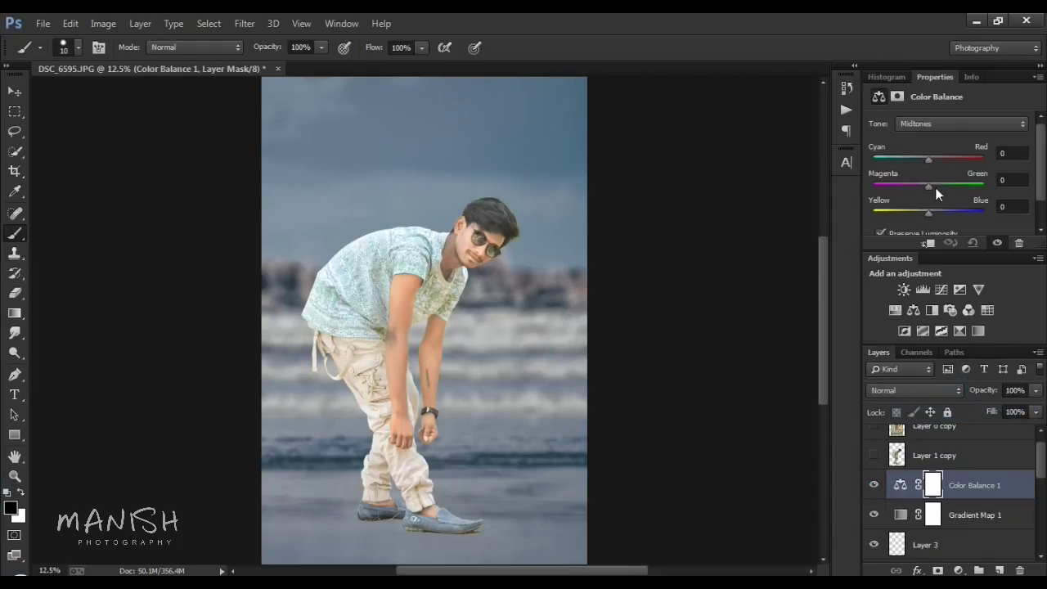
pyautogui.moveTo(916, 159)
pyautogui.mouseDown()
pyautogui.moveTo(945, 161)
pyautogui.moveTo(914, 159)
pyautogui.mouseUp()
pyautogui.moveTo(920, 215); pyautogui.dragTo(935, 211)
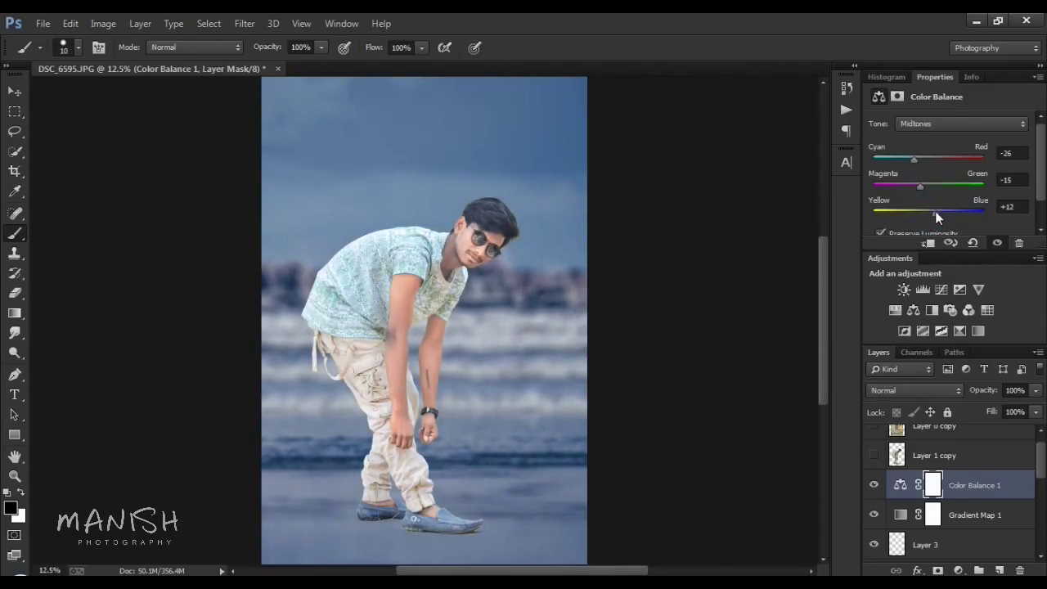
pyautogui.click(874, 485)
pyautogui.click(873, 486)
pyautogui.moveTo(1043, 466); pyautogui.dragTo(893, 488)
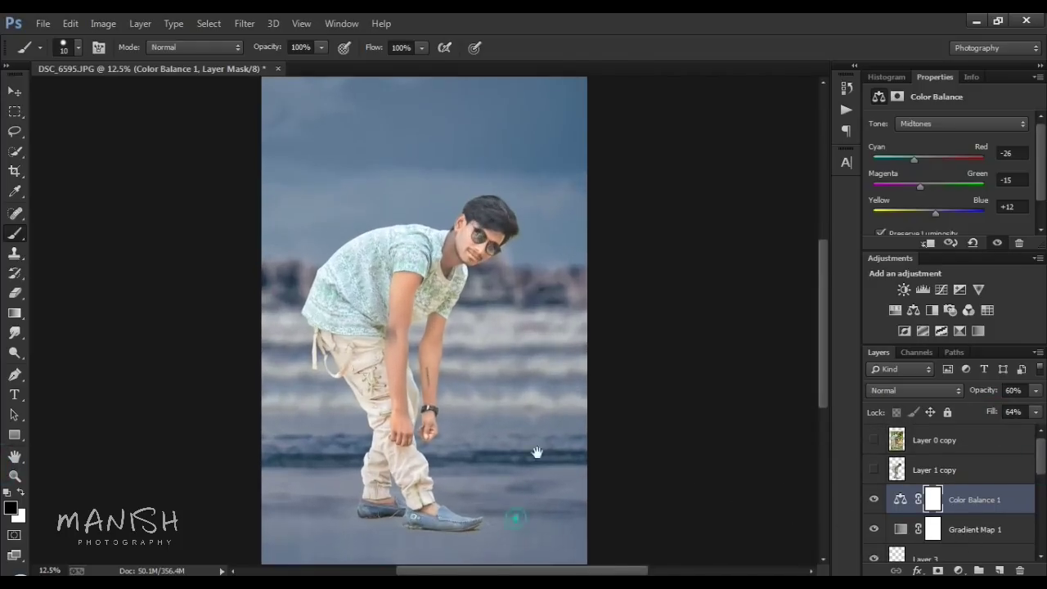
pyautogui.scroll(1, 538, 451)
# Step: Add a new layer above Layer 1 copy 2 and paint a large soft spot by the legs
pyautogui.moveTo(1043, 470); pyautogui.dragTo(1040, 517)
pyautogui.click(997, 504)
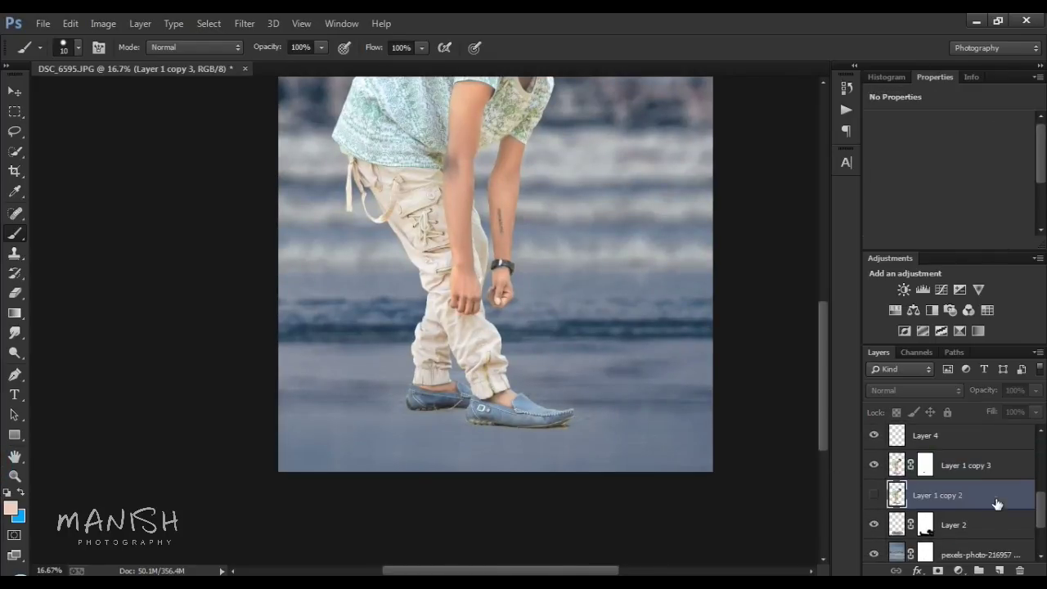
pyautogui.click(999, 570)
pyautogui.hotkey('ctrl', '+')
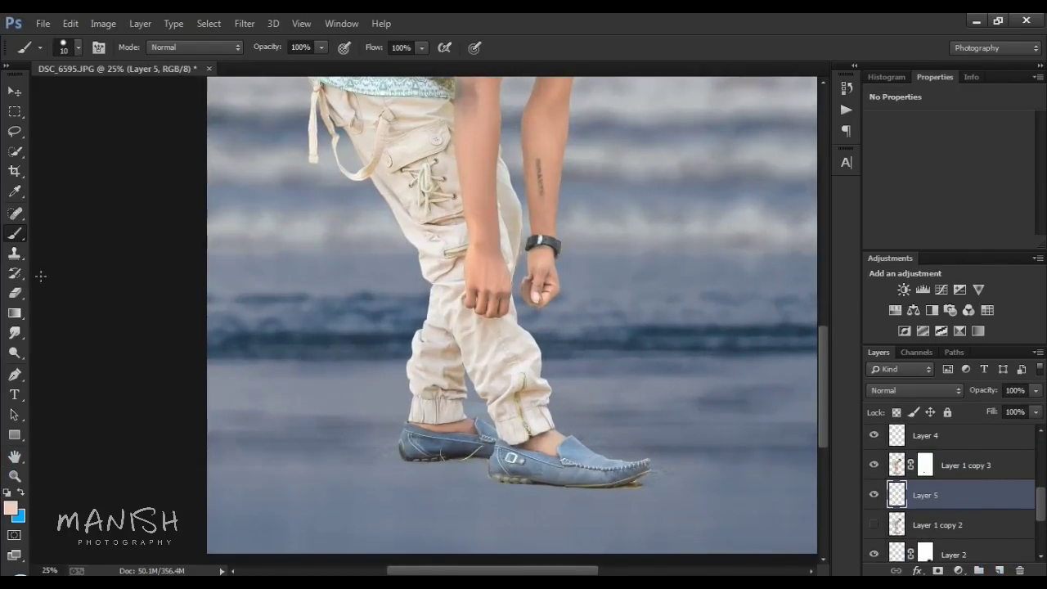
pyautogui.press(']')
pyautogui.press(']')
pyautogui.press(']')
pyautogui.click(607, 308)
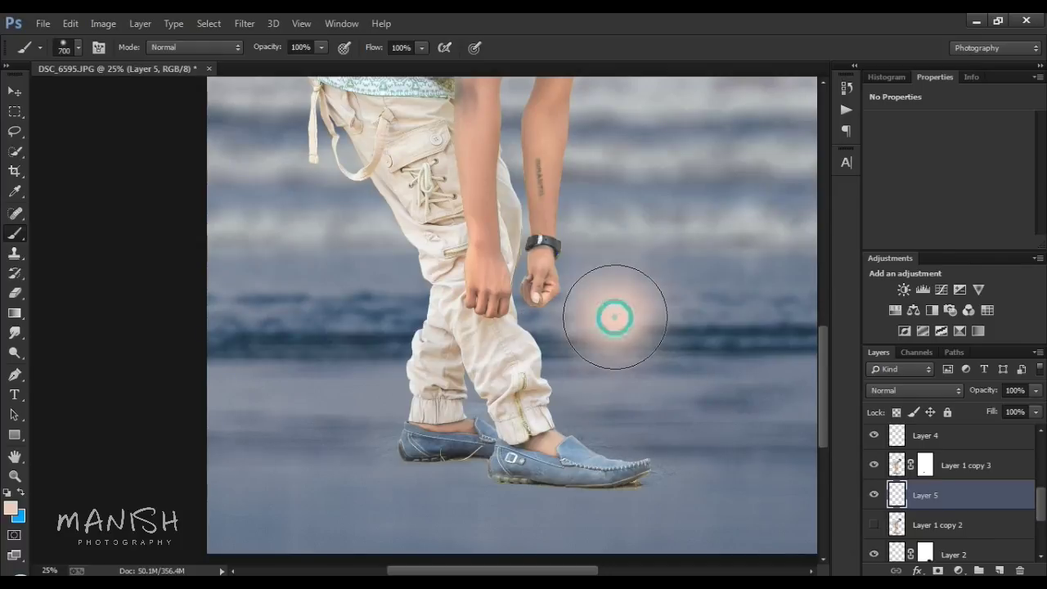
# Step: Darken the spot with Hue/Saturation Lightness -100 and squash it into a flat shadow
pyautogui.hotkey('ctrl', 'u')
pyautogui.press('Tab')
pyautogui.press('Tab')
pyautogui.write('-100')
pyautogui.press('Return')
pyautogui.hotkey('ctrl', 't')
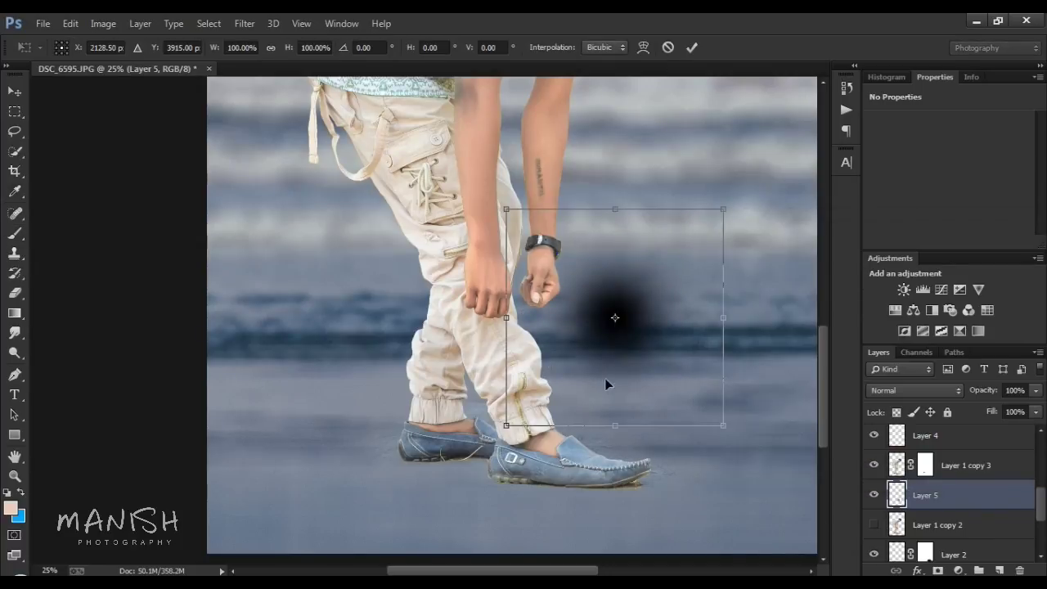
pyautogui.moveTo(610, 425)
pyautogui.mouseDown()
pyautogui.moveTo(610, 324)
pyautogui.moveTo(607, 429)
pyautogui.moveTo(576, 500)
pyautogui.moveTo(567, 490)
pyautogui.mouseUp()
pyautogui.press('Return')
# Step: Resize and stretch the flat shadow to fit under the shoes
pyautogui.hotkey('ctrl', 't')
pyautogui.moveTo(671, 488)
pyautogui.mouseDown()
pyautogui.moveTo(718, 488)
pyautogui.moveTo(701, 484)
pyautogui.moveTo(693, 496)
pyautogui.moveTo(709, 501)
pyautogui.mouseUp()
pyautogui.press('Return')
pyautogui.press('b')
pyautogui.hotkey('ctrl', 't')
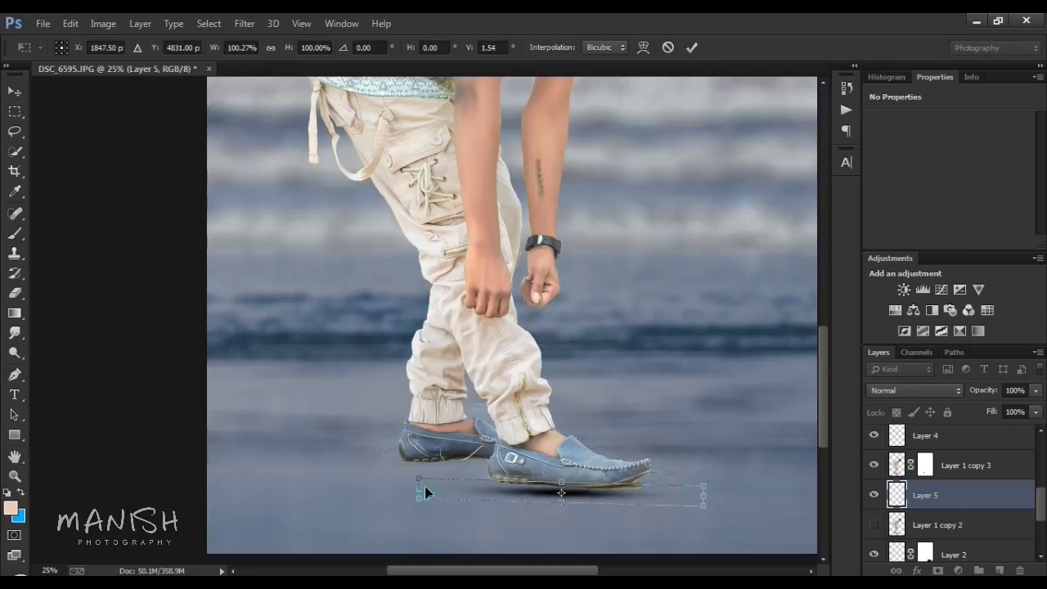
pyautogui.moveTo(425, 488); pyautogui.dragTo(423, 486)
pyautogui.press('Return')
pyautogui.press('b')
# Step: Set the shadow to 71% opacity and add a tilted copy under the shoes
pyautogui.moveTo(971, 397); pyautogui.dragTo(954, 395)
pyautogui.moveTo(764, 457)
pyautogui.mouseDown()
pyautogui.moveTo(671, 468)
pyautogui.moveTo(715, 477)
pyautogui.mouseUp()
pyautogui.hotkey('ctrl', 't')
pyautogui.press('Return')
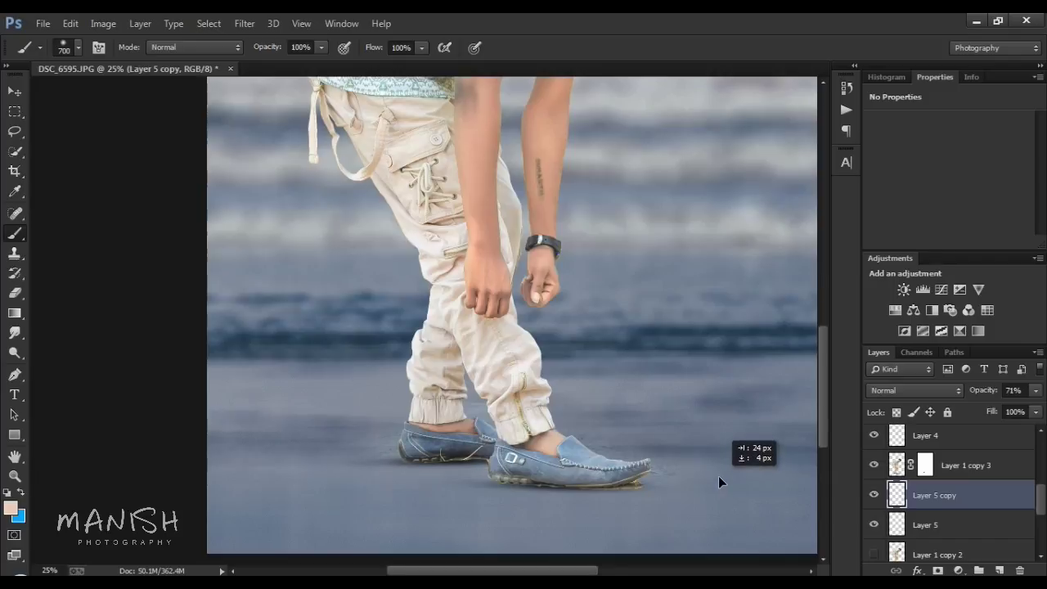
# Step: Duplicate the Layer 1 copy 3 man layer
pyautogui.hotkey('ctrl', '-')
pyautogui.hotkey('ctrl', '-')
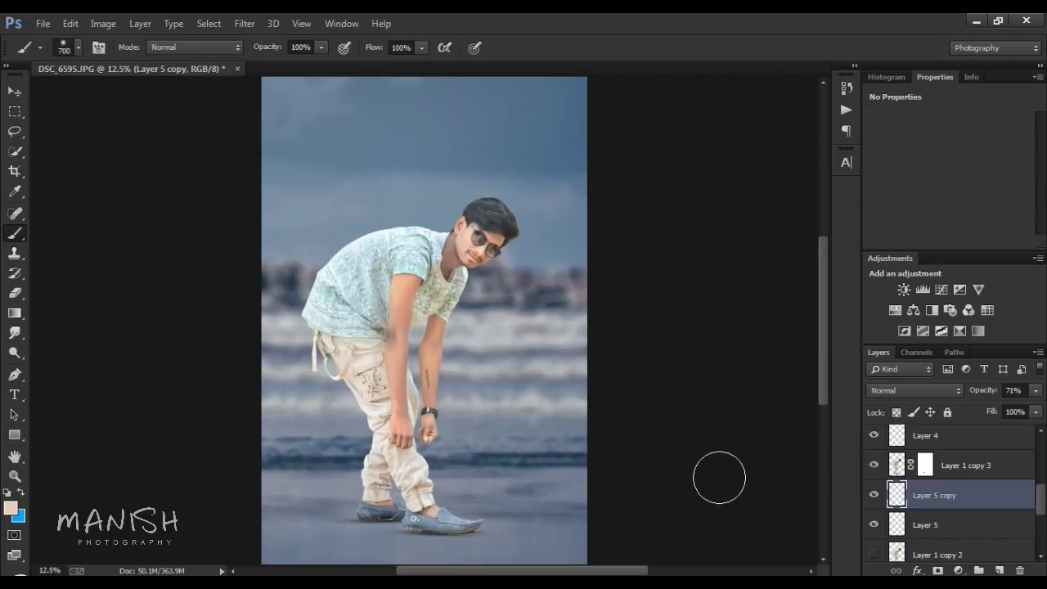
pyautogui.click(901, 490)
pyautogui.hotkey('ctrl', 'j')
# Step: Delete the layer masks from Layer 1 copy 3 and Layer 1 copy 4
pyautogui.click(946, 519)
pyautogui.moveTo(925, 518); pyautogui.dragTo(1018, 570)
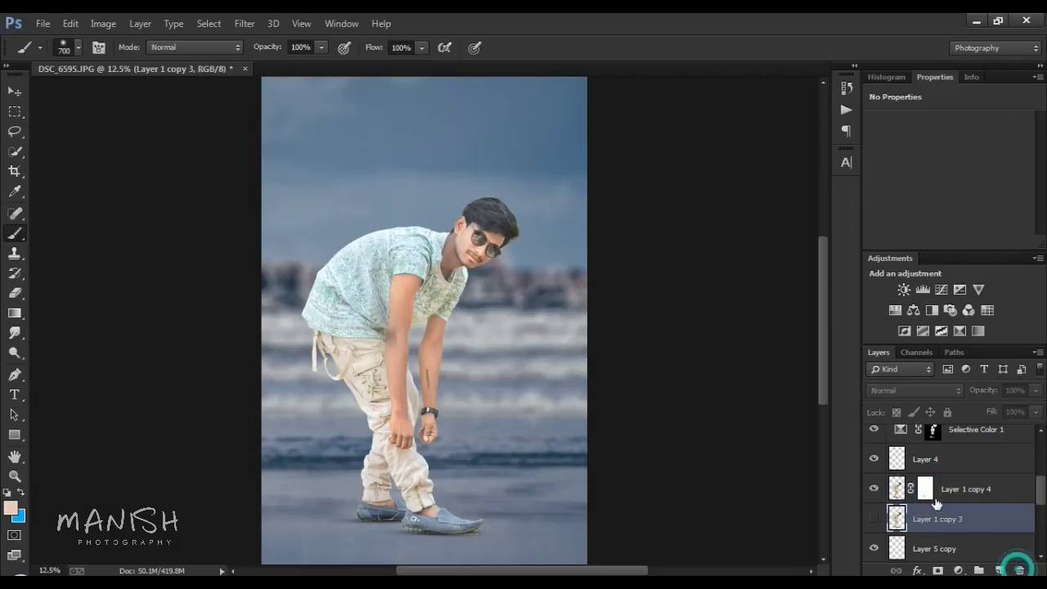
pyautogui.click(925, 490)
pyautogui.click(1020, 570)
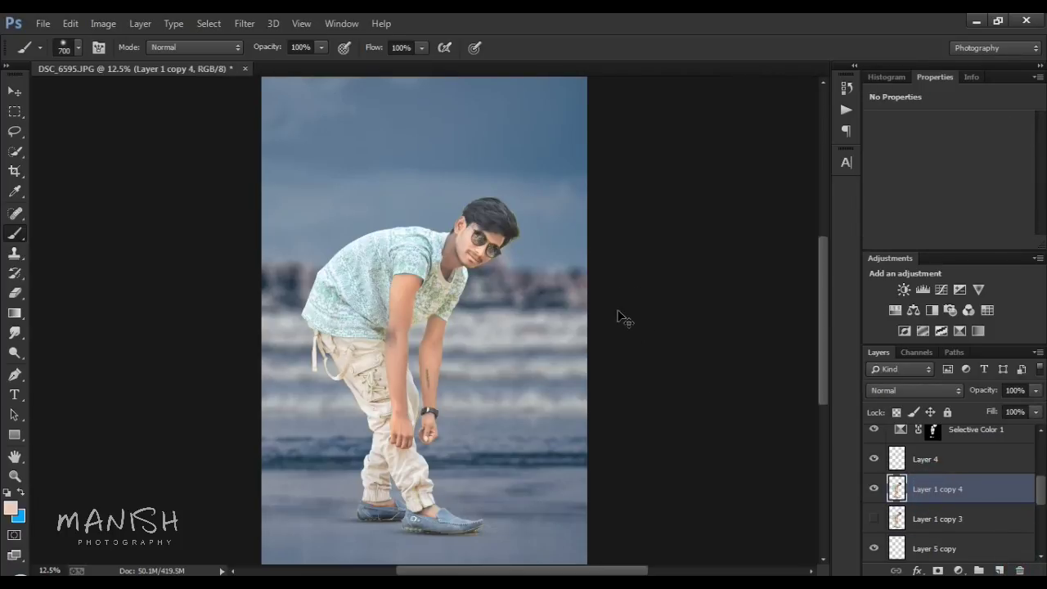
# Step: Zoom in on the man's head and select Layer 1 copy 4
pyautogui.scroll(1, 619, 318)
pyautogui.scroll(2, 617, 315)
pyautogui.moveTo(647, 243)
pyautogui.mouseDown()
pyautogui.moveTo(540, 472)
pyautogui.moveTo(559, 413)
pyautogui.mouseUp()
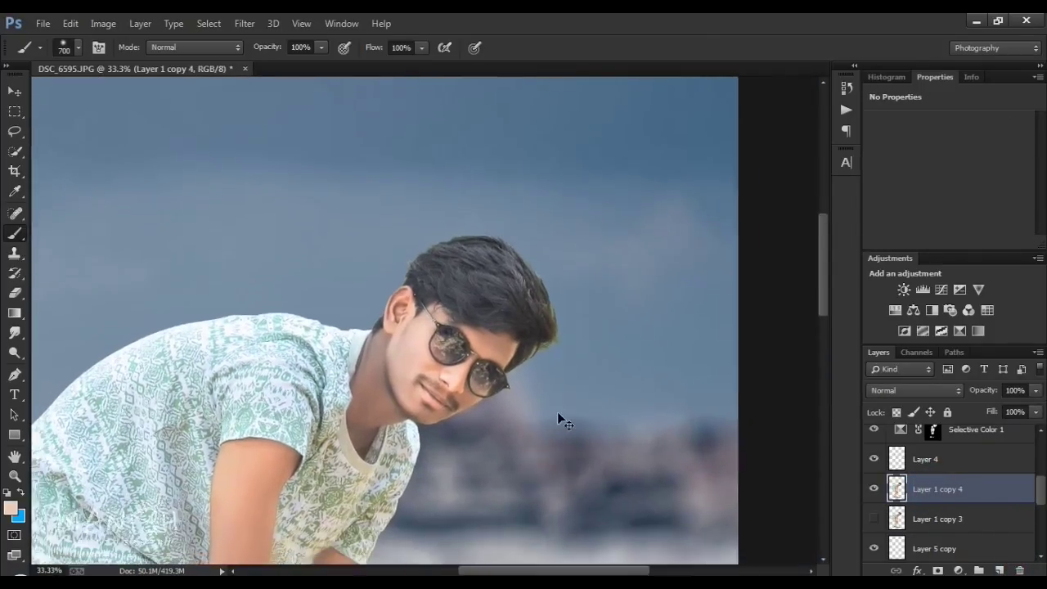
pyautogui.hotkey('ctrl', '+')
pyautogui.click(892, 517)
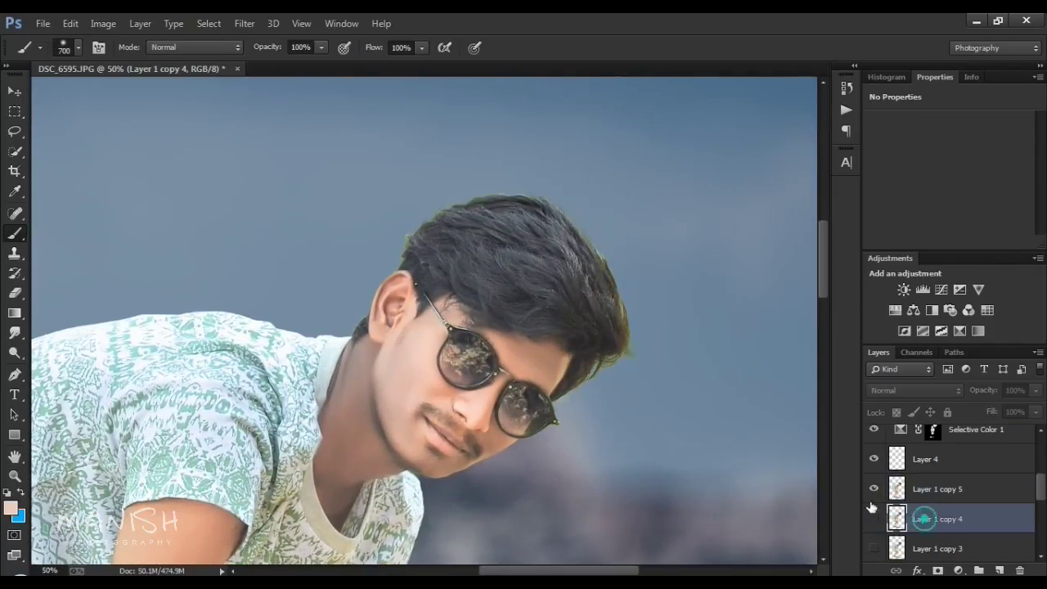
pyautogui.scroll(1, 657, 379)
# Step: Begin erasing along the hair edge on the unmasked Layer 1 copy 5
pyautogui.press('e')
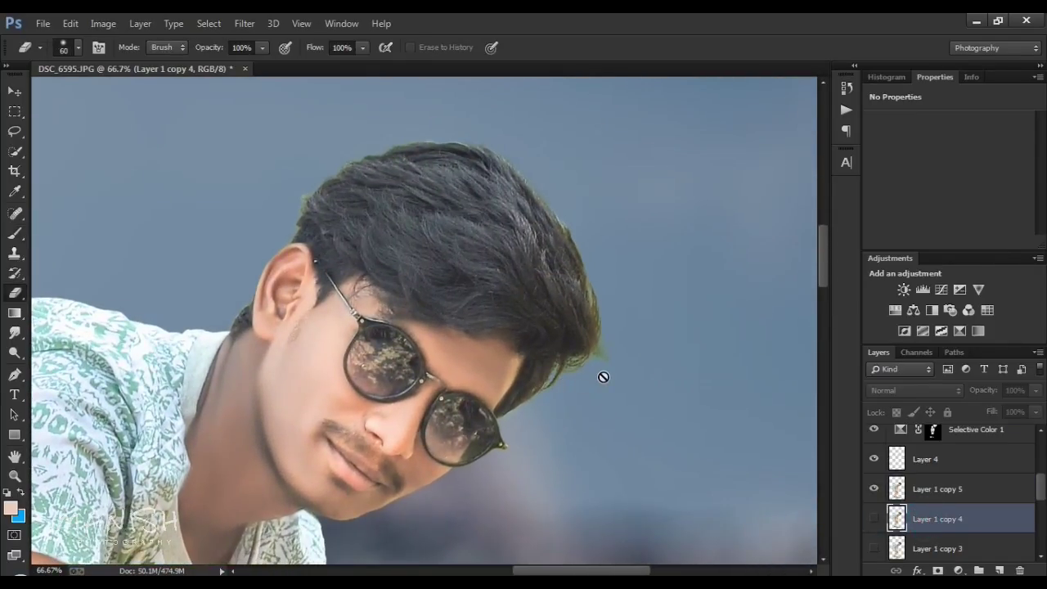
pyautogui.hotkey('ctrl', '+')
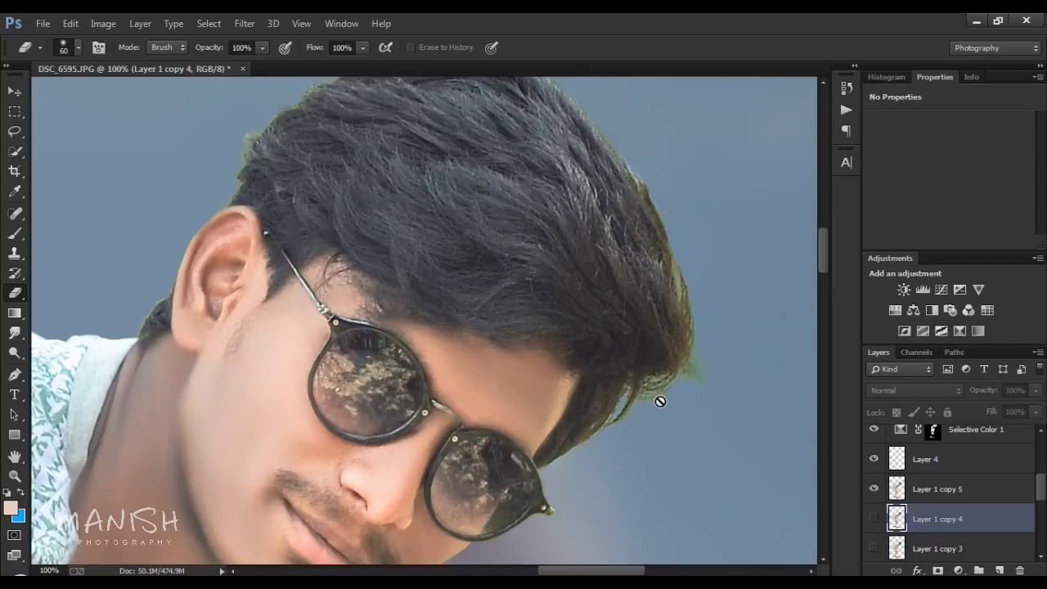
pyautogui.press('b')
pyautogui.click(669, 401)
pyautogui.click(523, 239)
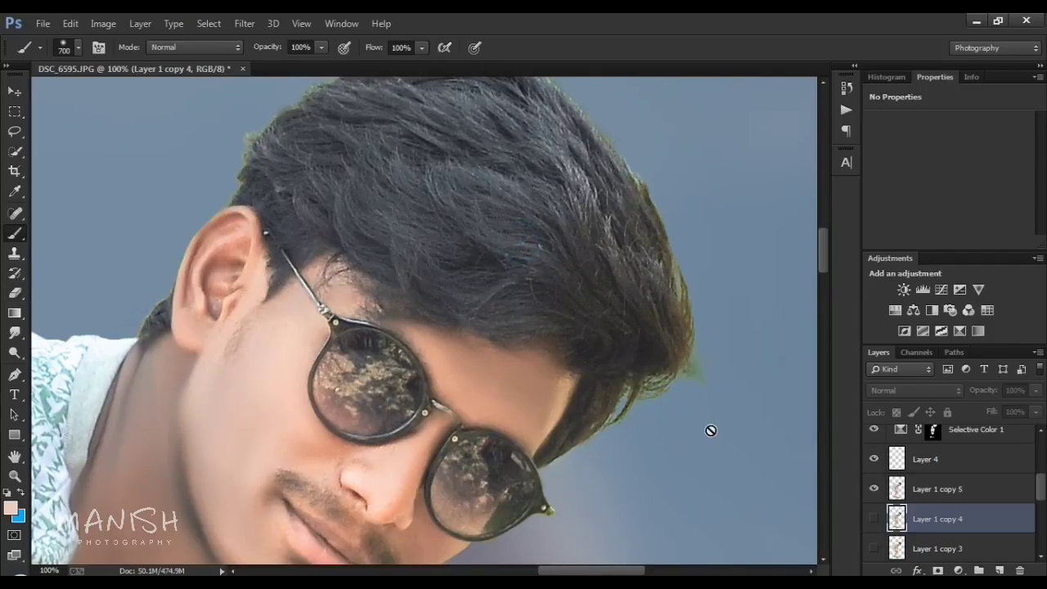
pyautogui.click(899, 491)
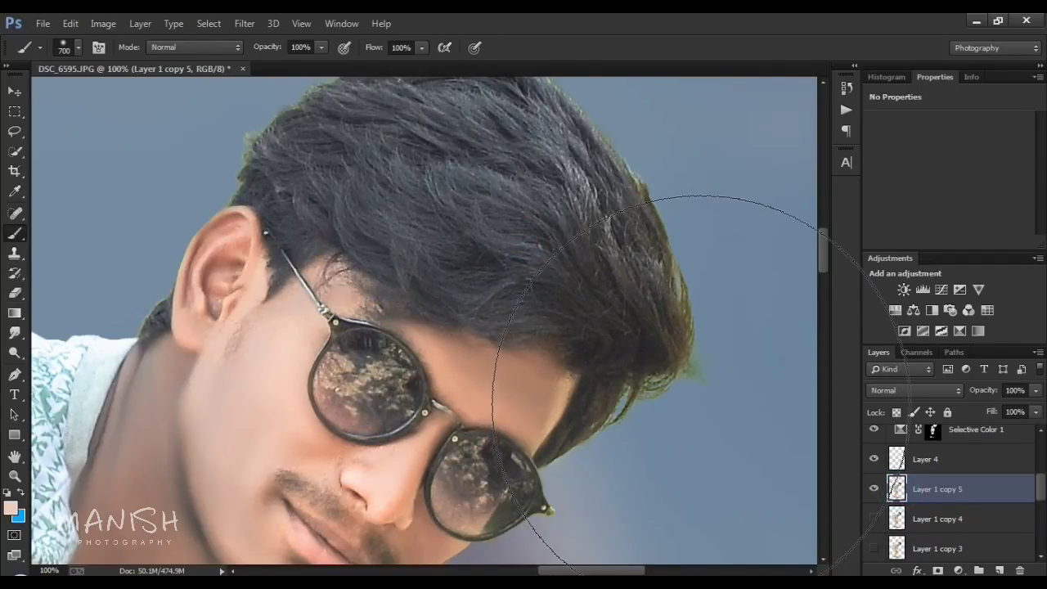
pyautogui.press('e')
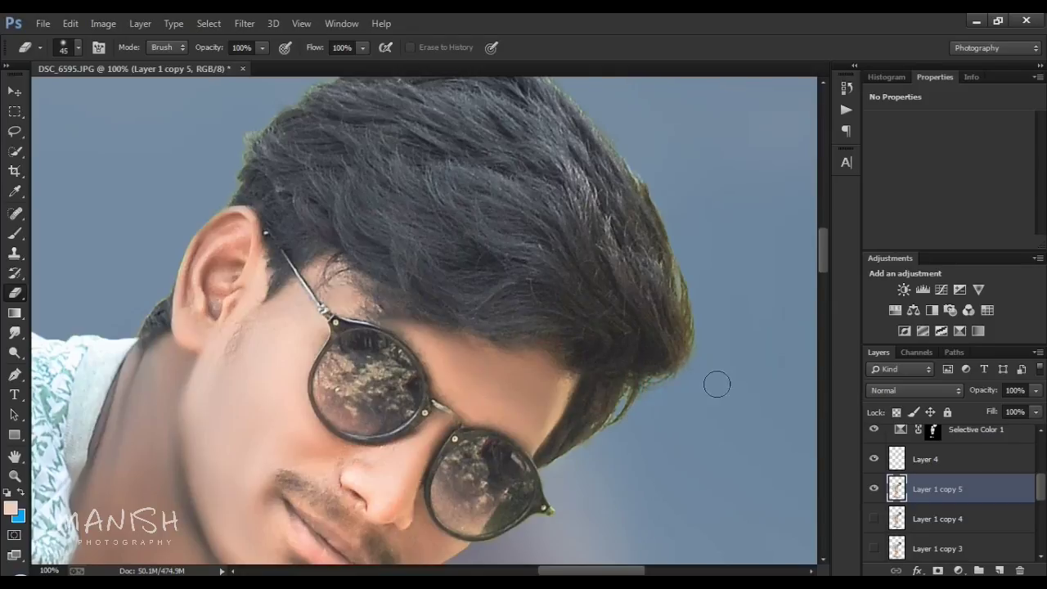
pyautogui.press('r')
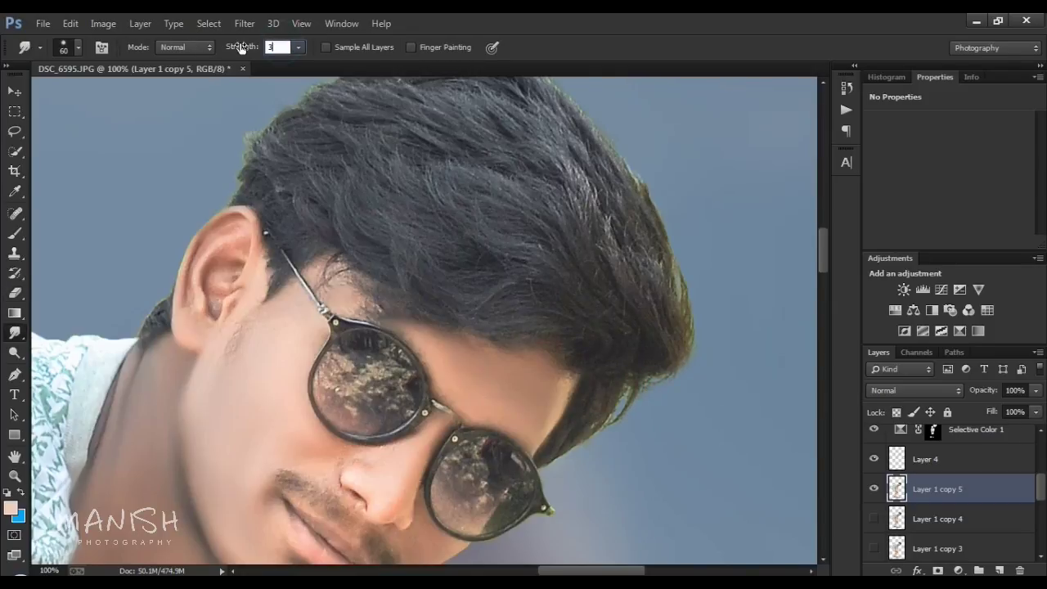
# Step: Set Smudge strength to 73% and pick a scattered brush tip
pyautogui.write('3')
pyautogui.press('Return')
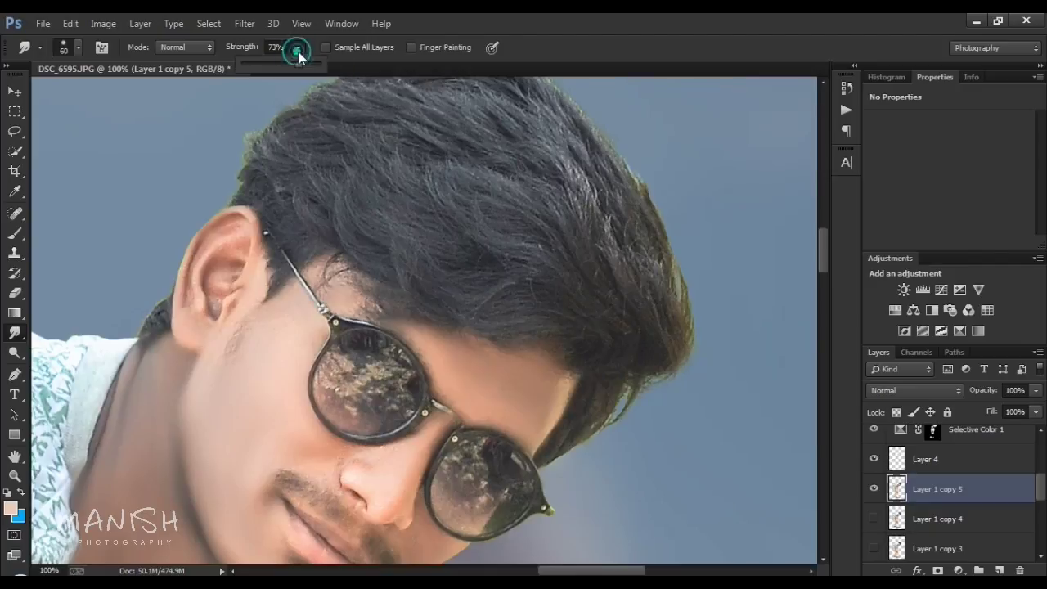
pyautogui.rightClick(489, 180)
pyautogui.moveTo(655, 297); pyautogui.dragTo(655, 312)
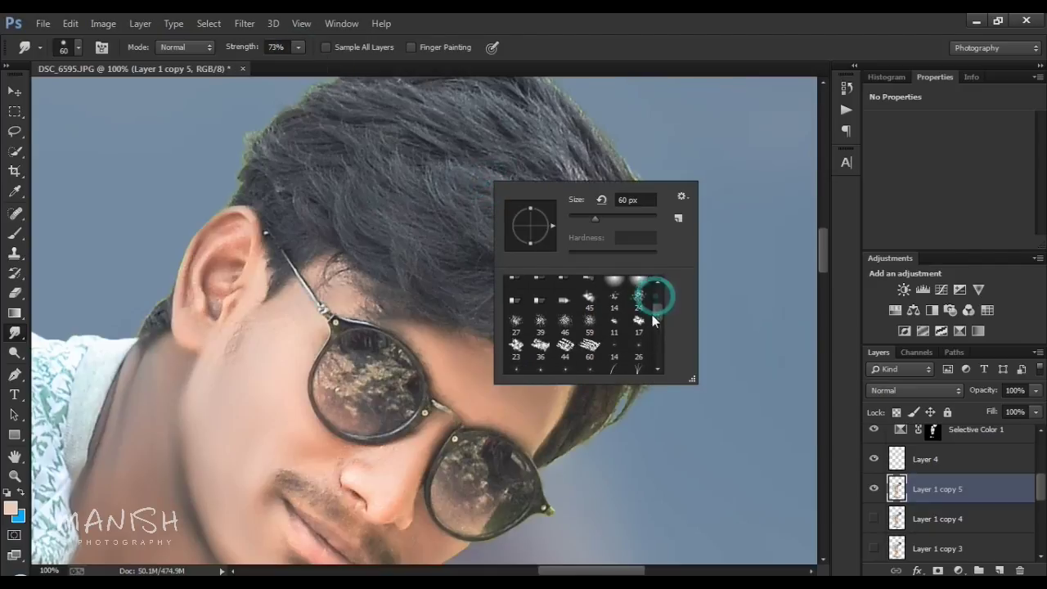
pyautogui.doubleClick(643, 298)
# Step: Smudge strands outward along the right side and top of the hair
pyautogui.moveTo(654, 361)
pyautogui.mouseDown()
pyautogui.moveTo(696, 280)
pyautogui.moveTo(657, 229)
pyautogui.moveTo(626, 234)
pyautogui.moveTo(688, 270)
pyautogui.mouseUp()
pyautogui.moveTo(659, 328); pyautogui.dragTo(662, 153)
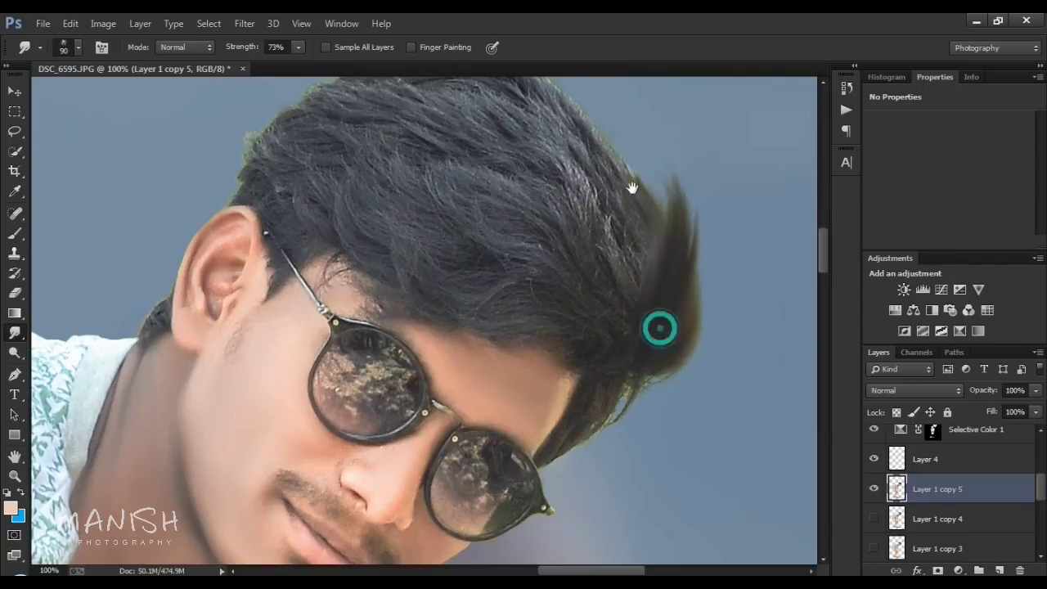
pyautogui.moveTo(701, 362)
pyautogui.mouseDown()
pyautogui.moveTo(573, 175)
pyautogui.moveTo(659, 291)
pyautogui.moveTo(467, 145)
pyautogui.moveTo(554, 234)
pyautogui.moveTo(578, 299)
pyautogui.mouseUp()
pyautogui.moveTo(519, 234)
pyautogui.mouseDown()
pyautogui.moveTo(442, 277)
pyautogui.moveTo(572, 327)
pyautogui.moveTo(492, 284)
pyautogui.moveTo(374, 281)
pyautogui.moveTo(415, 273)
pyautogui.mouseUp()
pyautogui.scroll(-2, 414, 273)
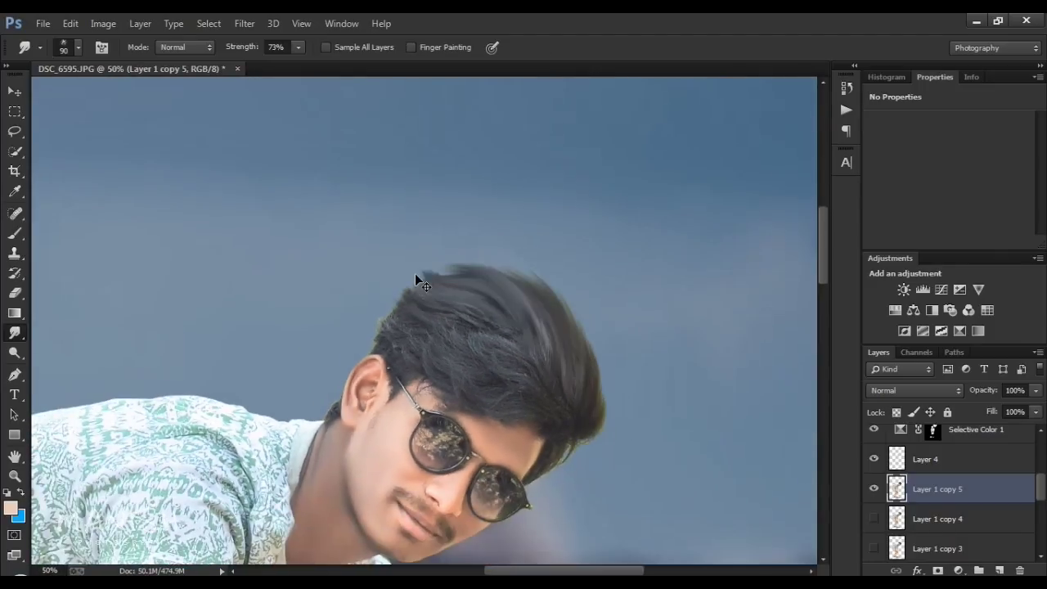
pyautogui.moveTo(515, 373)
pyautogui.mouseDown()
pyautogui.moveTo(519, 395)
pyautogui.moveTo(467, 353)
pyautogui.moveTo(477, 360)
pyautogui.mouseUp()
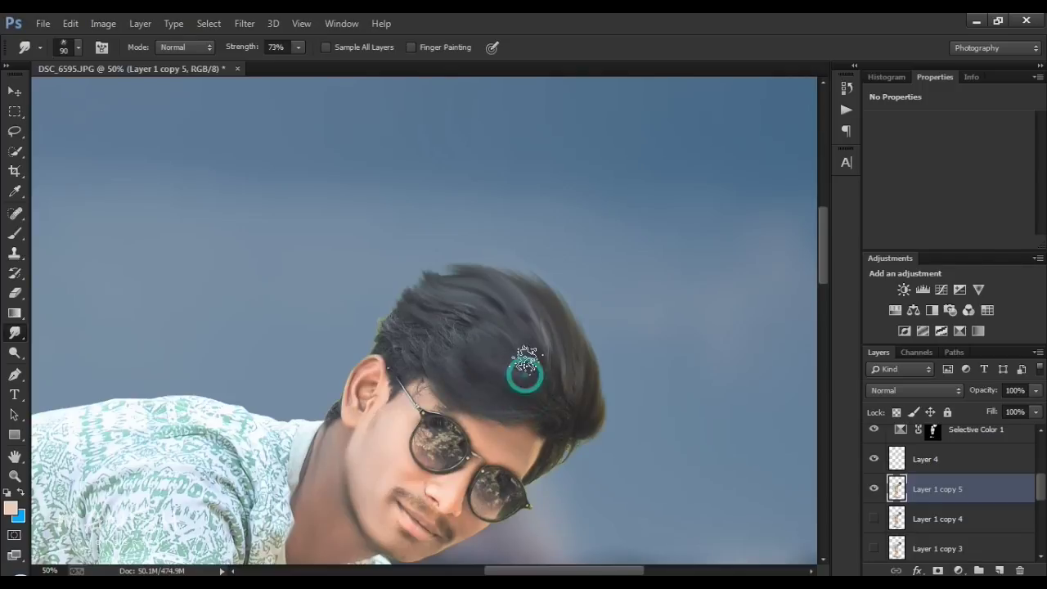
pyautogui.scroll(1, 523, 331)
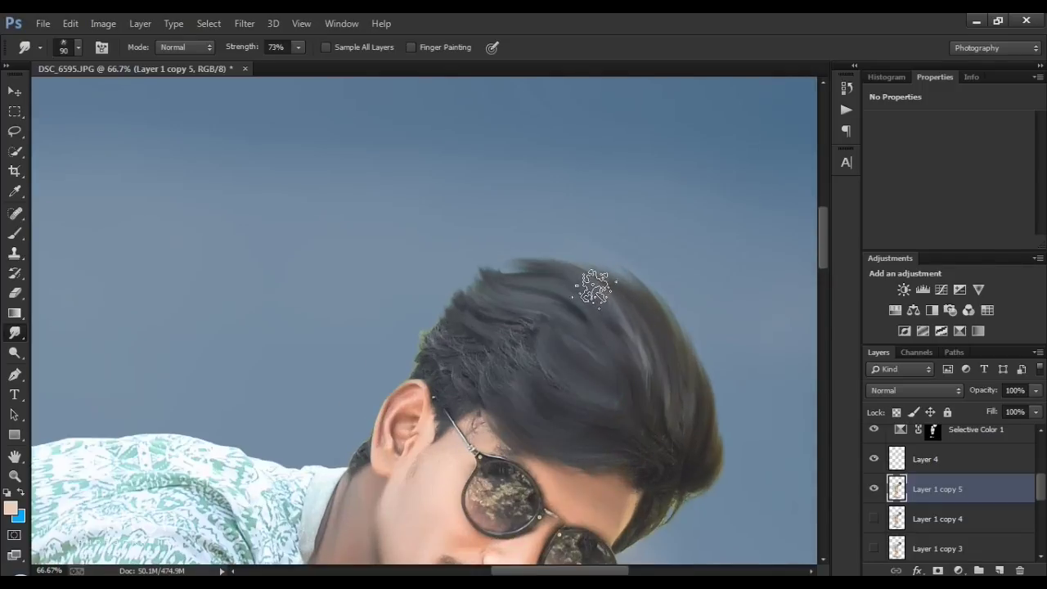
# Step: Pull fine spiky tufts along the top and right of the hair with a 15 px brush
pyautogui.rightClick(621, 296)
pyautogui.doubleClick(752, 401)
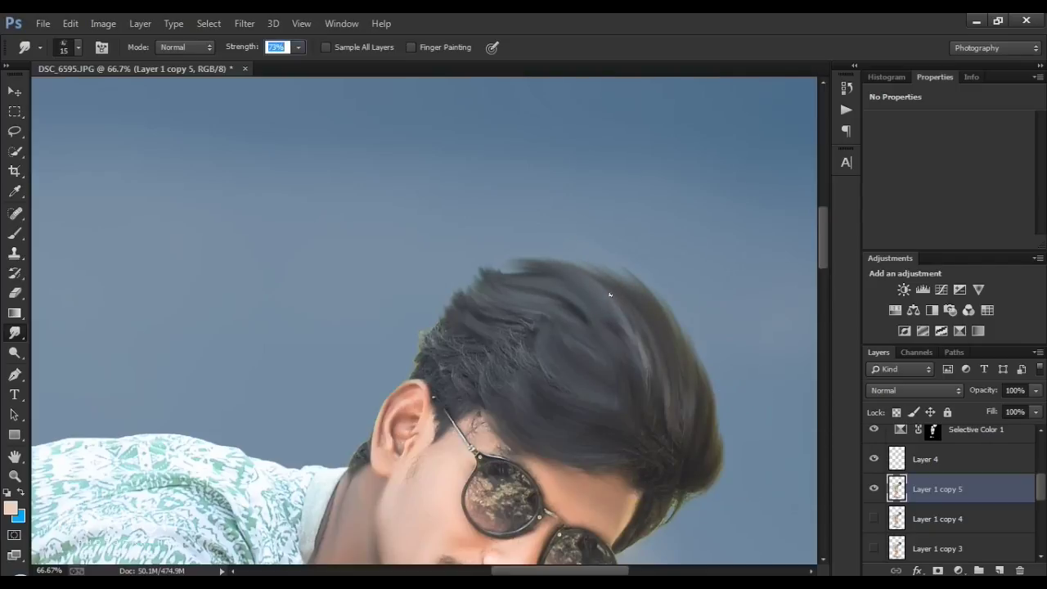
pyautogui.press(']')
pyautogui.moveTo(565, 282)
pyautogui.mouseDown()
pyautogui.moveTo(544, 252)
pyautogui.moveTo(507, 261)
pyautogui.moveTo(588, 256)
pyautogui.mouseUp()
pyautogui.scroll(-2, 573, 262)
pyautogui.moveTo(526, 330); pyautogui.dragTo(564, 303)
pyautogui.moveTo(696, 395)
pyautogui.mouseDown()
pyautogui.moveTo(636, 278)
pyautogui.moveTo(664, 229)
pyautogui.mouseUp()
pyautogui.moveTo(646, 270)
pyautogui.mouseDown()
pyautogui.moveTo(632, 204)
pyautogui.moveTo(667, 209)
pyautogui.mouseUp()
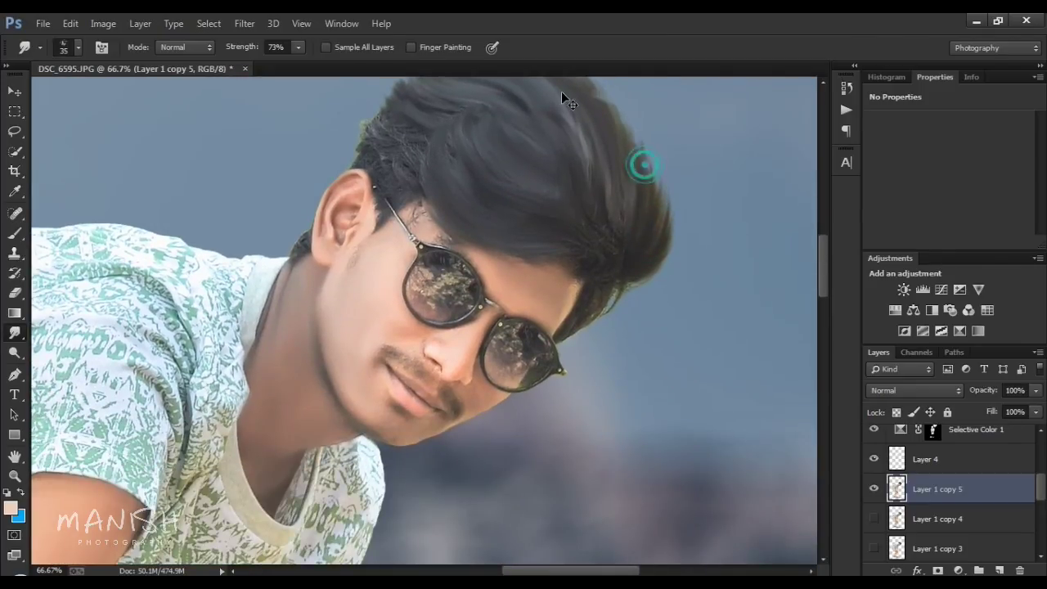
pyautogui.scroll(-1, 561, 91)
pyautogui.scroll(-2, 561, 91)
pyautogui.scroll(-1, 561, 91)
pyautogui.scroll(-1, 562, 91)
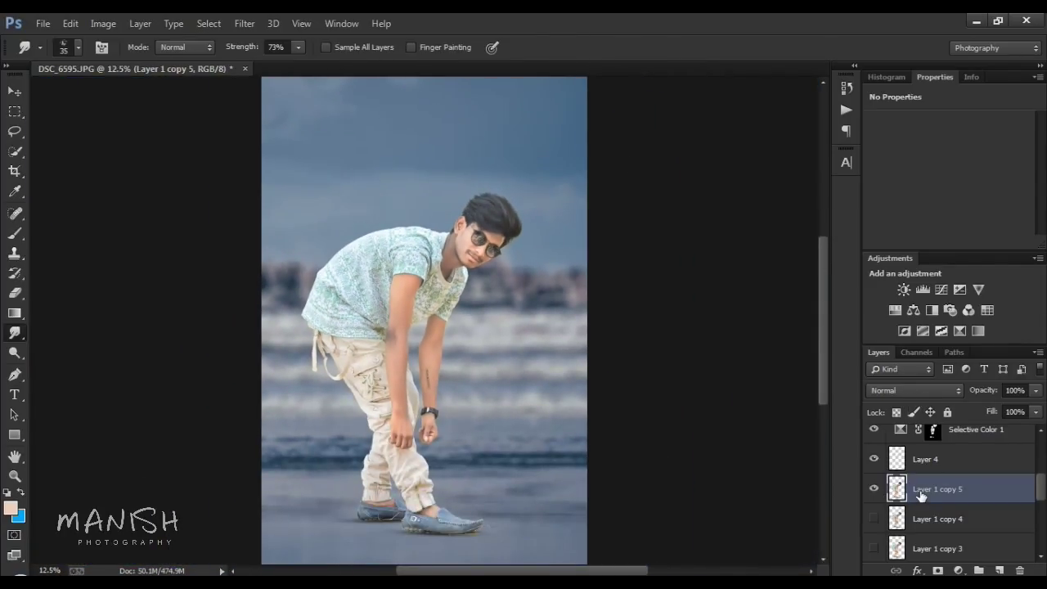
# Step: Stamp the visible composite into a new layer above Color Balance 1 and duplicate it
pyautogui.scroll(1, 1042, 494)
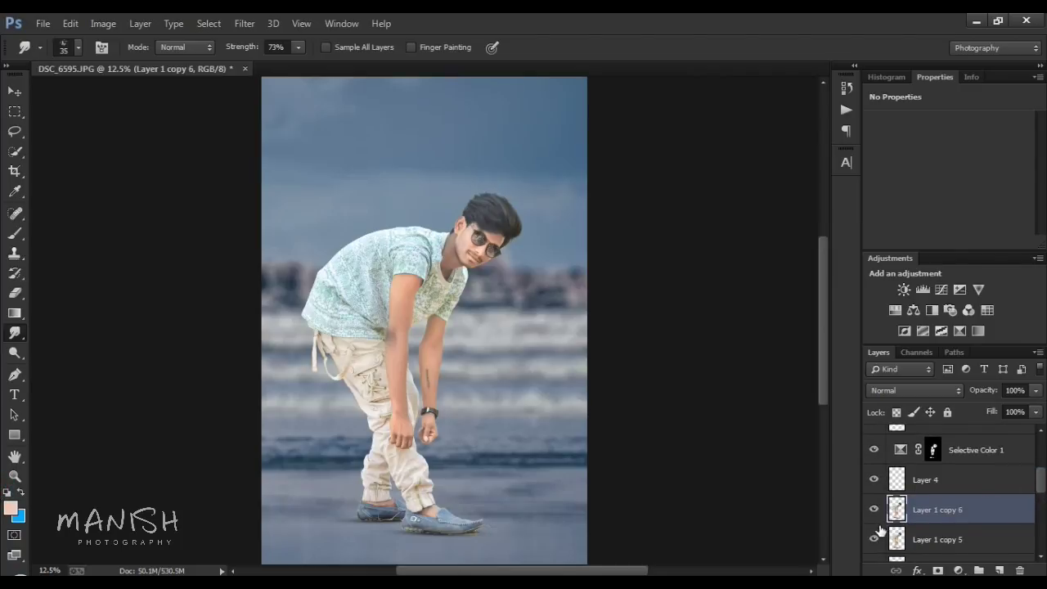
pyautogui.moveTo(1043, 494); pyautogui.dragTo(1043, 460)
pyautogui.click(1004, 508)
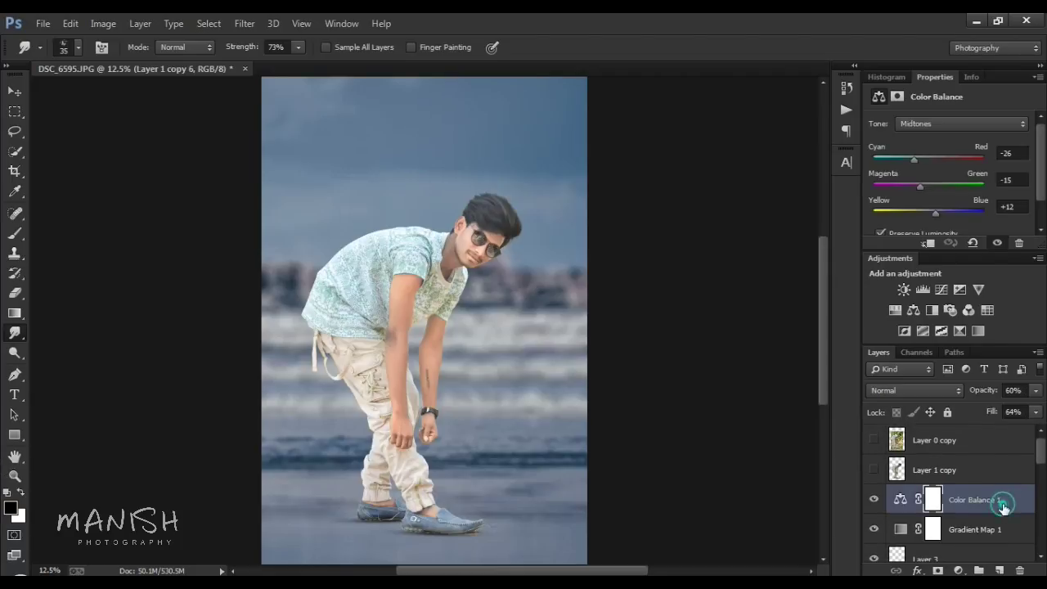
pyautogui.hotkey('ctrl', 'shift', 'alt', 'e')
pyautogui.hotkey('ctrl', 'j')
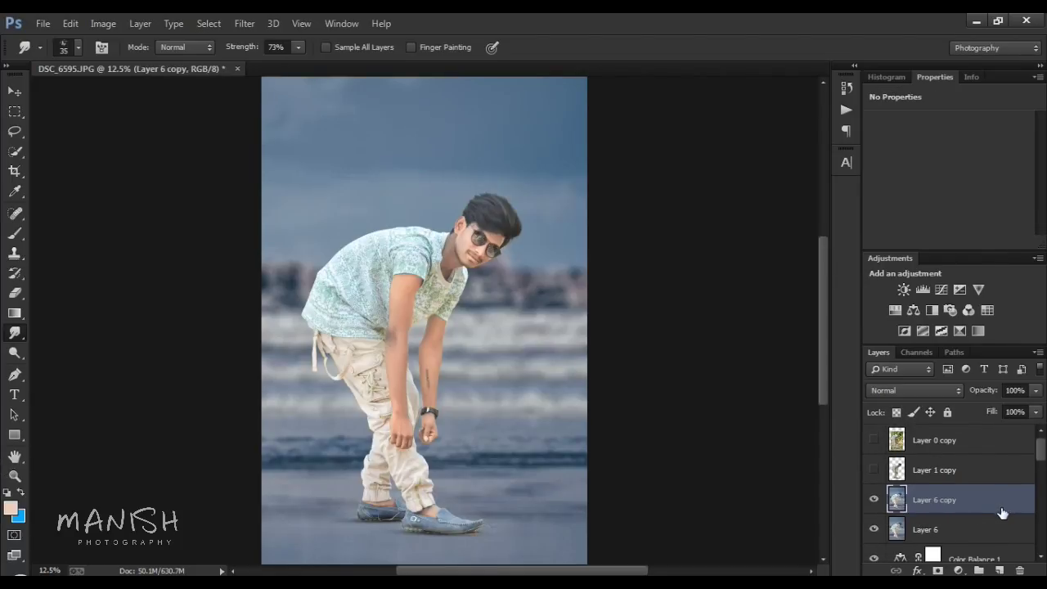
# Step: Add a Black, White Gradient Map on Luminosity at 38% fill, then merge the image again
pyautogui.click(959, 570)
pyautogui.click(941, 541)
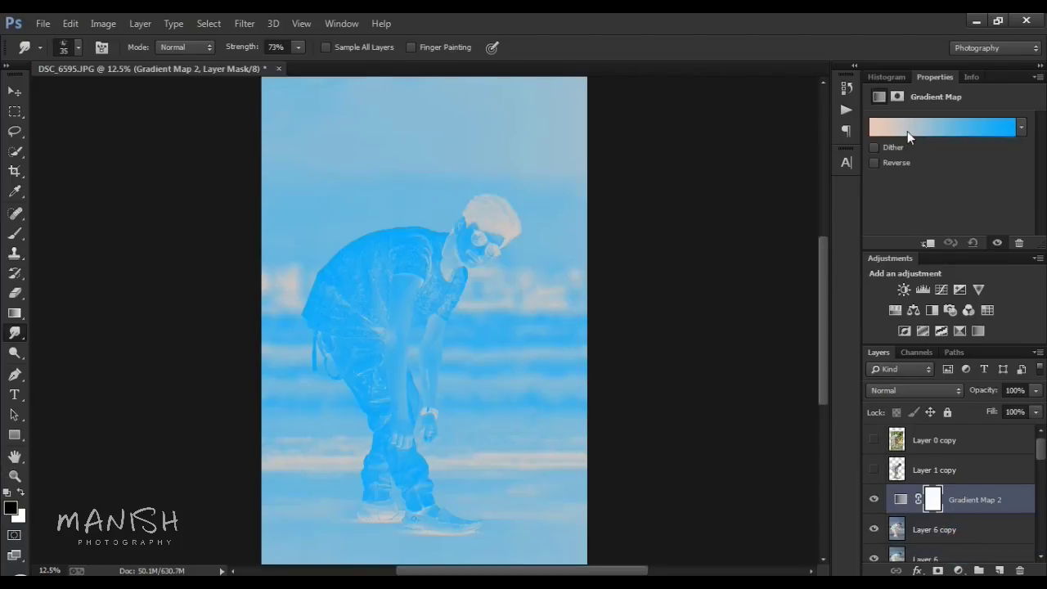
pyautogui.click(908, 128)
pyautogui.click(389, 135)
pyautogui.click(649, 111)
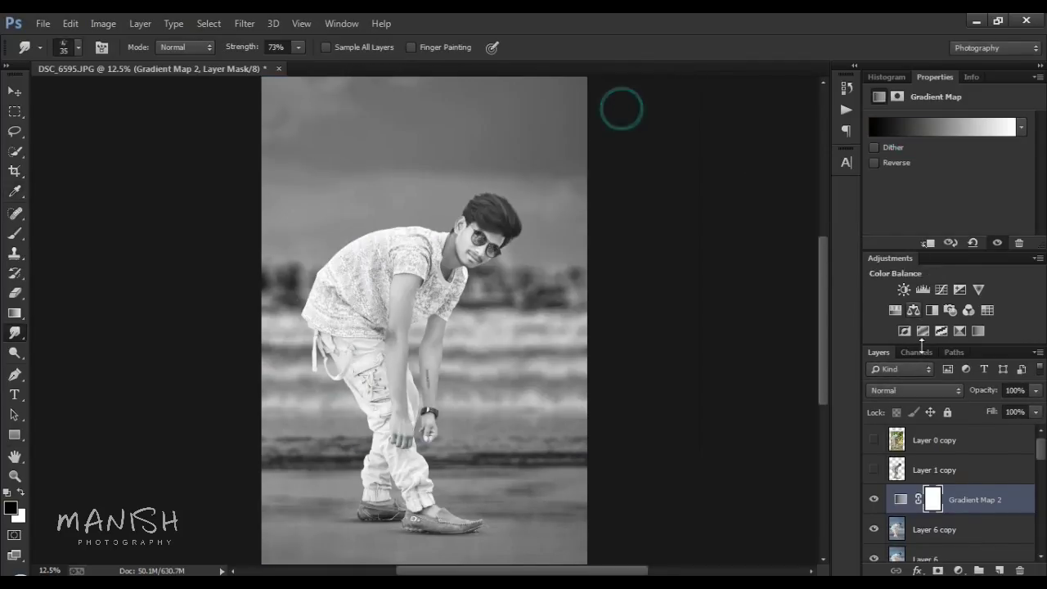
pyautogui.click(898, 390)
pyautogui.click(925, 399)
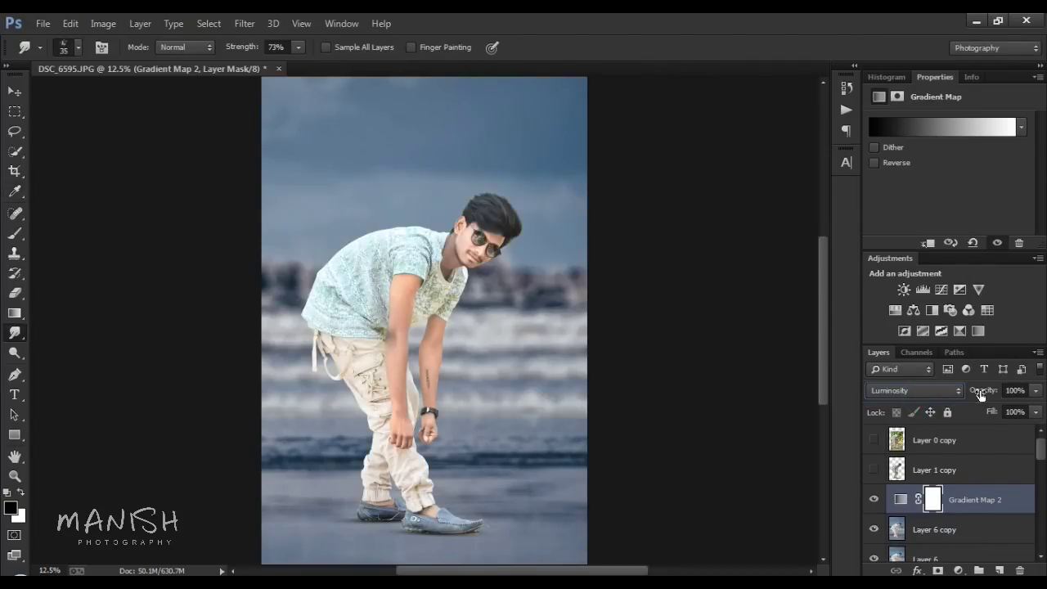
pyautogui.moveTo(988, 415); pyautogui.dragTo(968, 454)
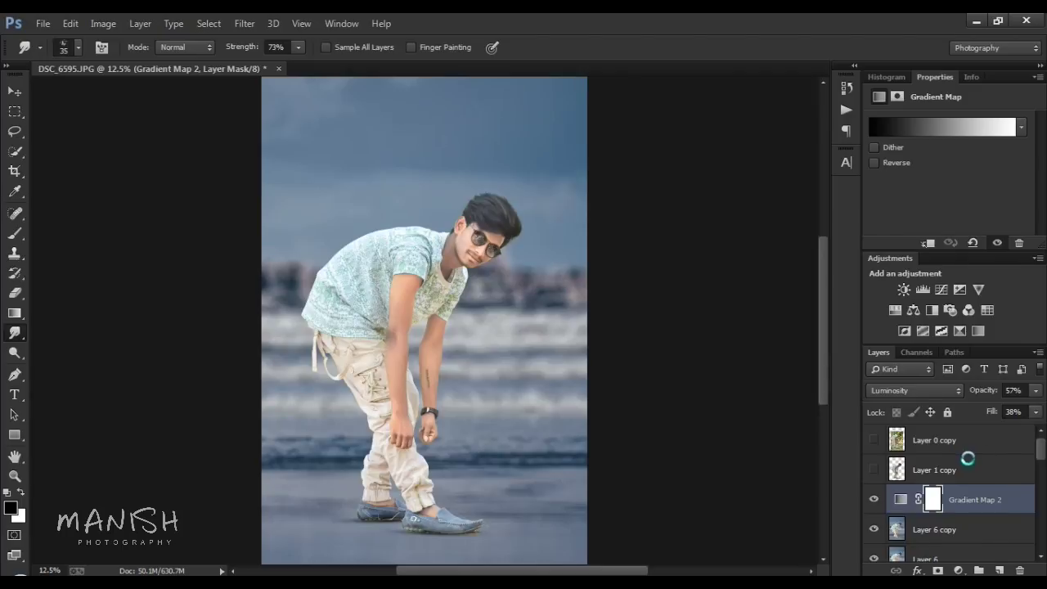
pyautogui.hotkey('ctrl', 'j')
pyautogui.click(245, 23)
pyautogui.moveTo(272, 432)
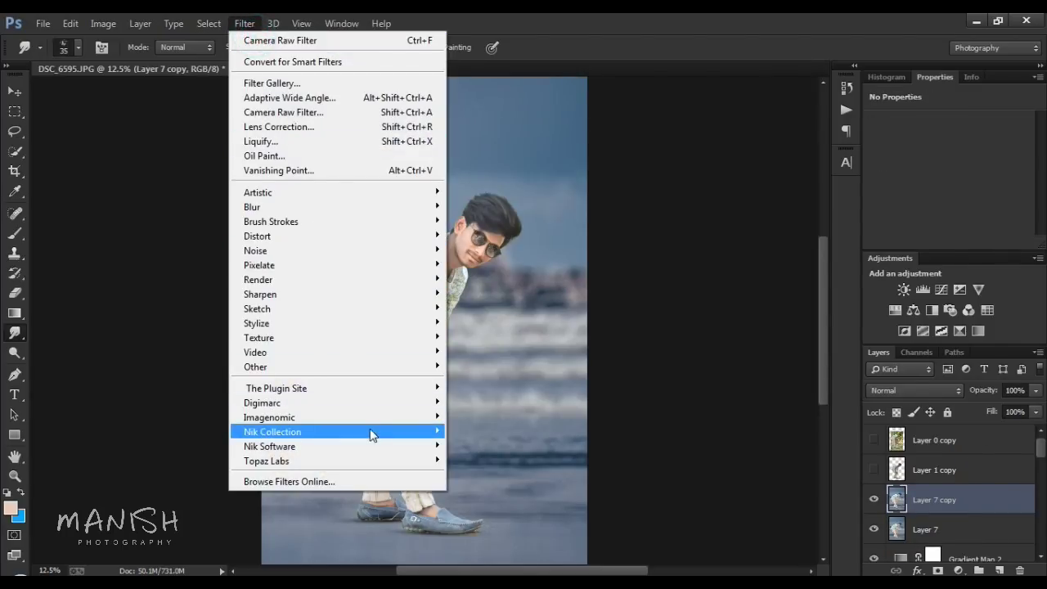
# Step: Launch Color Efex Pro 4 and add Dynamic Skin Softener after Detail Extractor
pyautogui.click(584, 428)
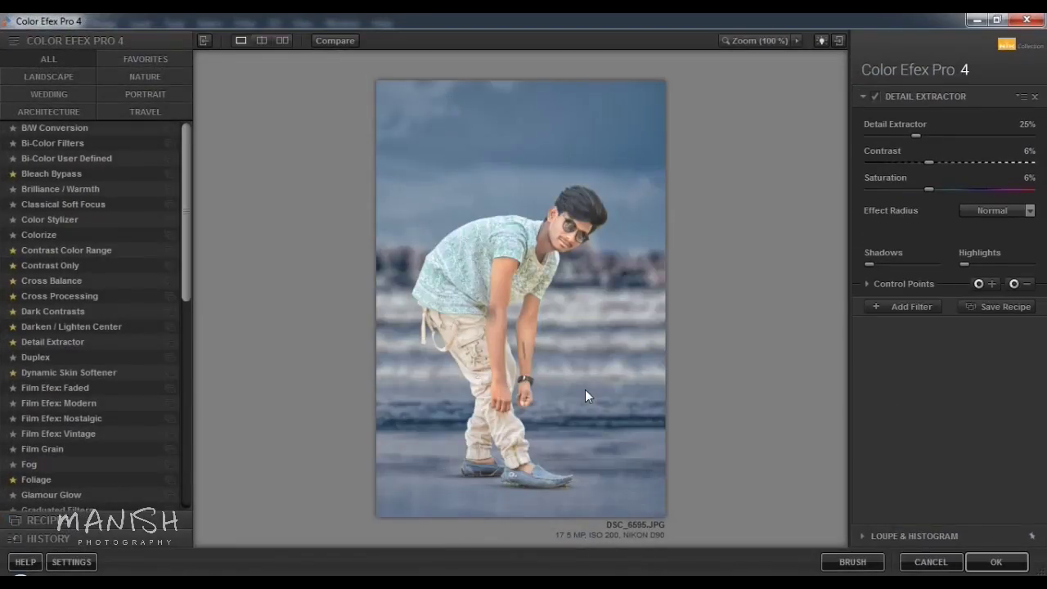
pyautogui.click(925, 283)
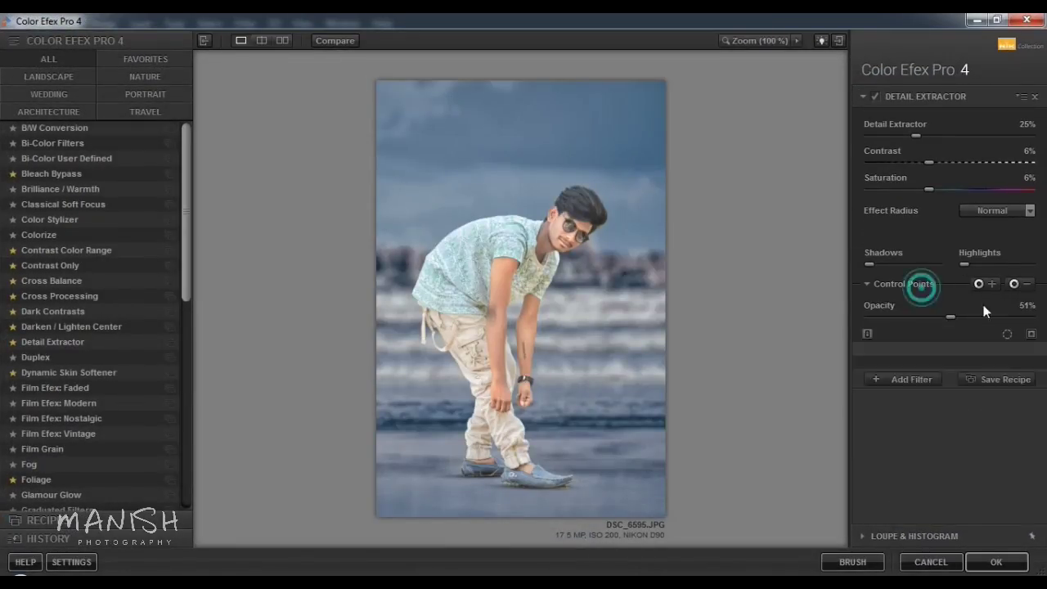
pyautogui.click(951, 317)
pyautogui.click(909, 405)
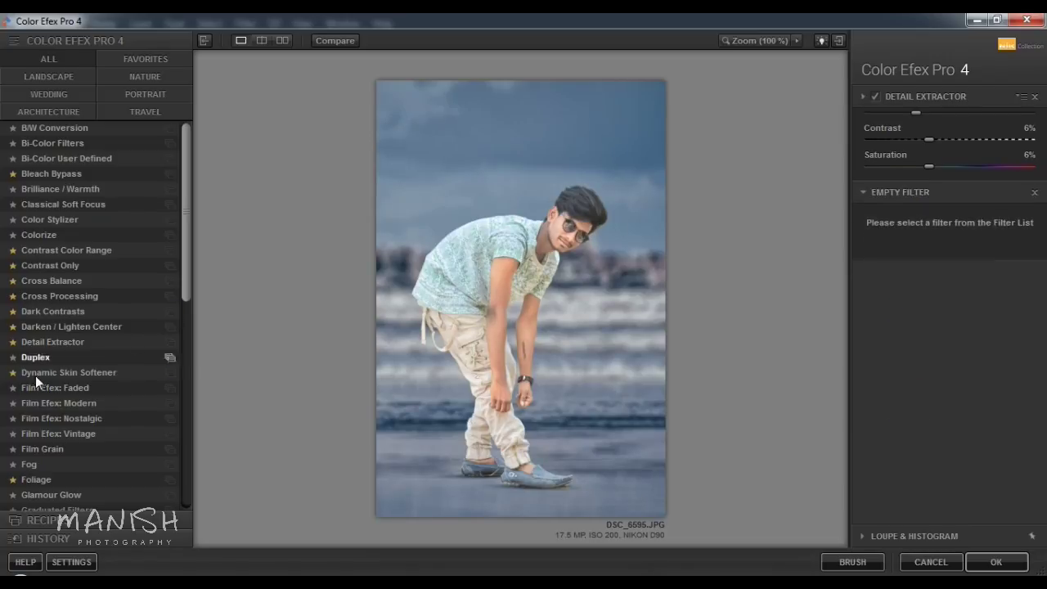
pyautogui.click(123, 372)
# Step: Add Contrast Color Range at 21% opacity, then a Bleach Bypass filter
pyautogui.click(911, 313)
pyautogui.click(67, 249)
pyautogui.click(915, 327)
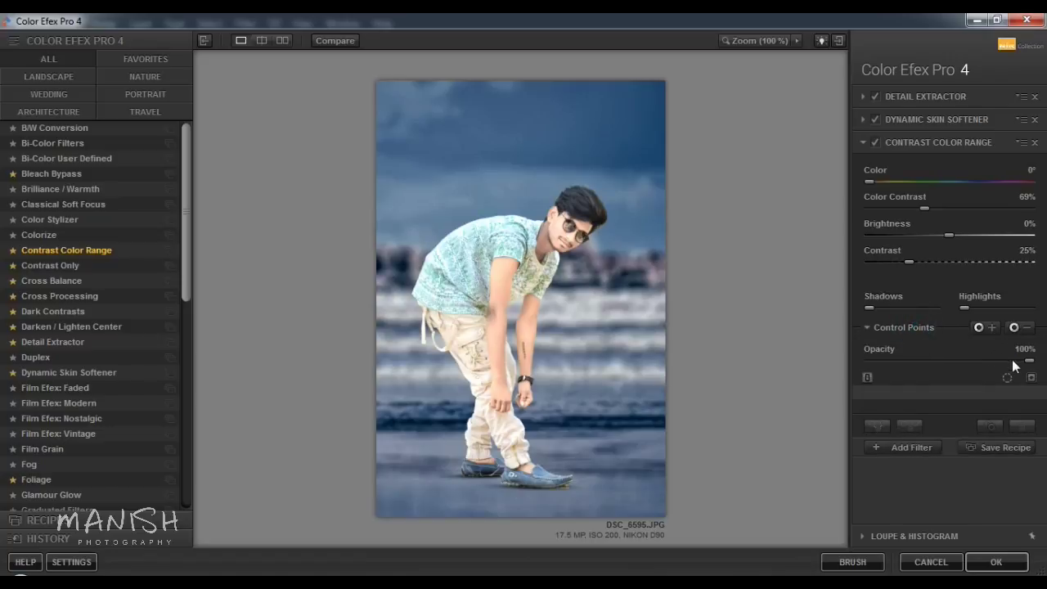
pyautogui.moveTo(1033, 360); pyautogui.dragTo(866, 361)
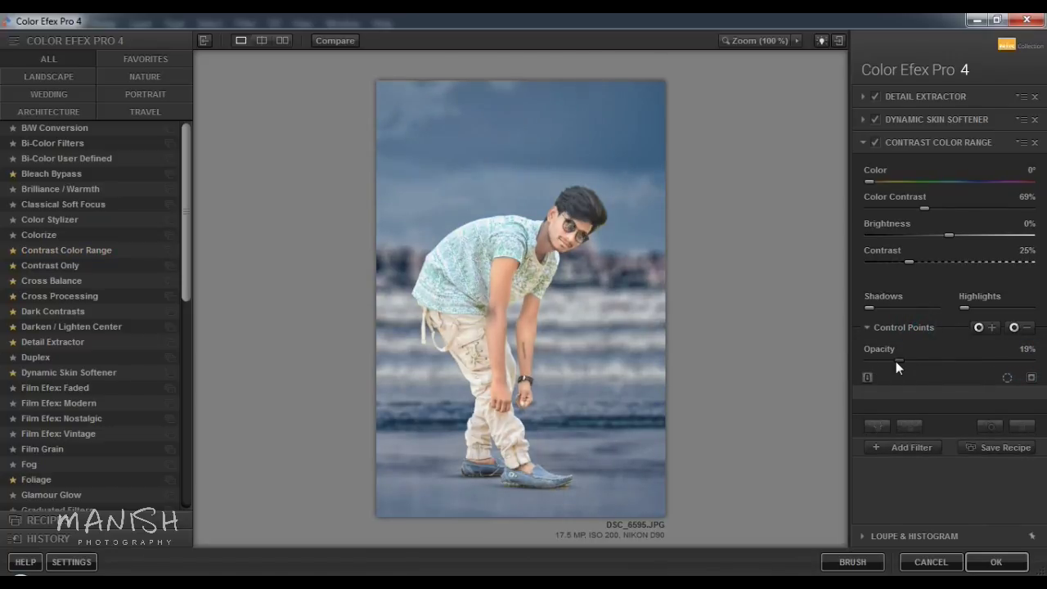
pyautogui.click(907, 447)
pyautogui.click(49, 174)
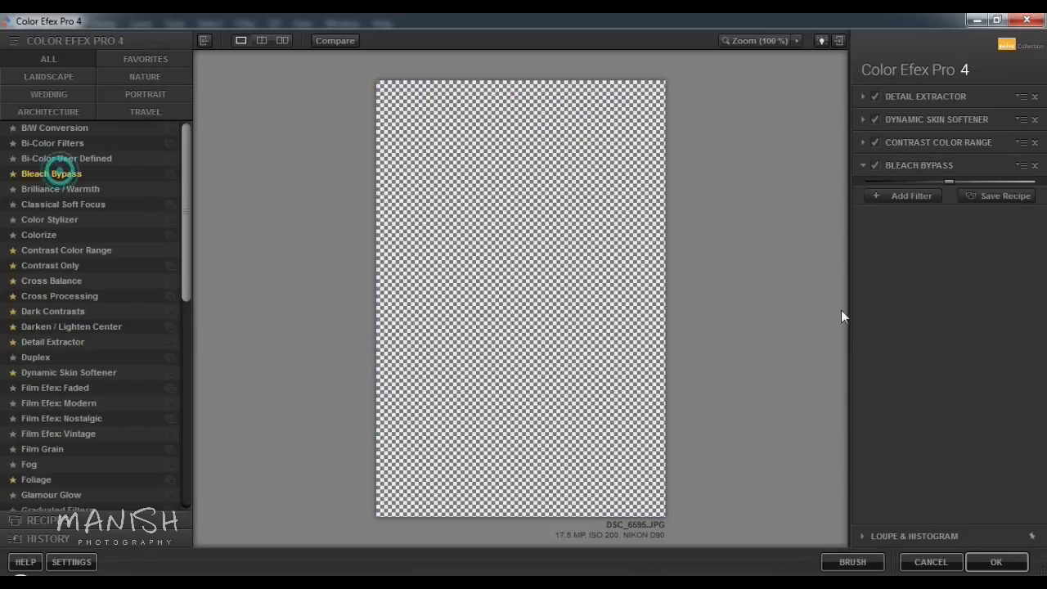
# Step: Fade Bleach Bypass to 15% and add Cross Processing, method C01, at 33% opacity
pyautogui.click(900, 349)
pyautogui.moveTo(1032, 382)
pyautogui.mouseDown()
pyautogui.moveTo(875, 384)
pyautogui.moveTo(893, 386)
pyautogui.mouseUp()
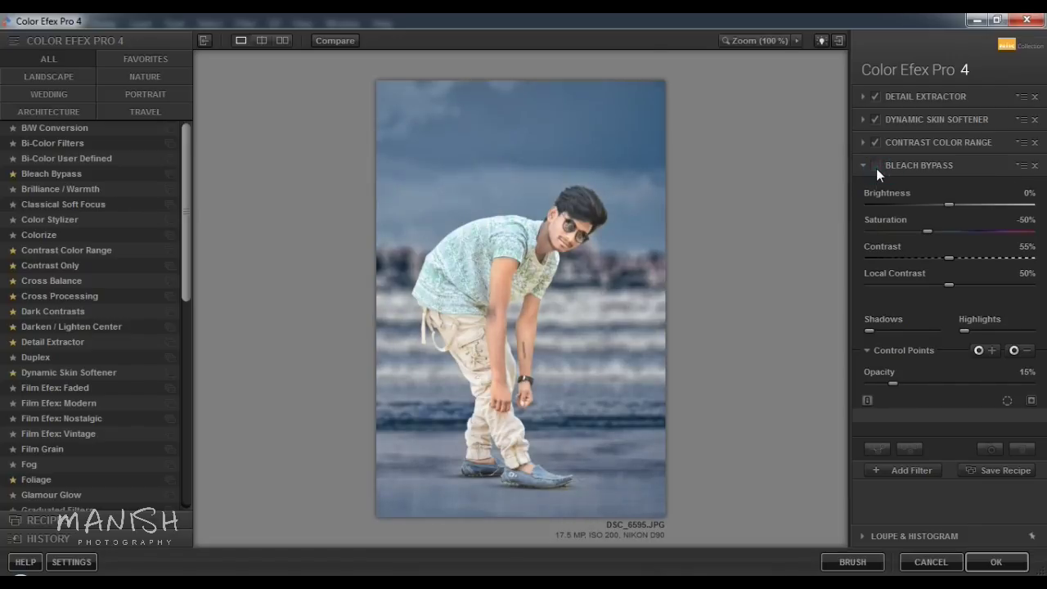
pyautogui.click(895, 472)
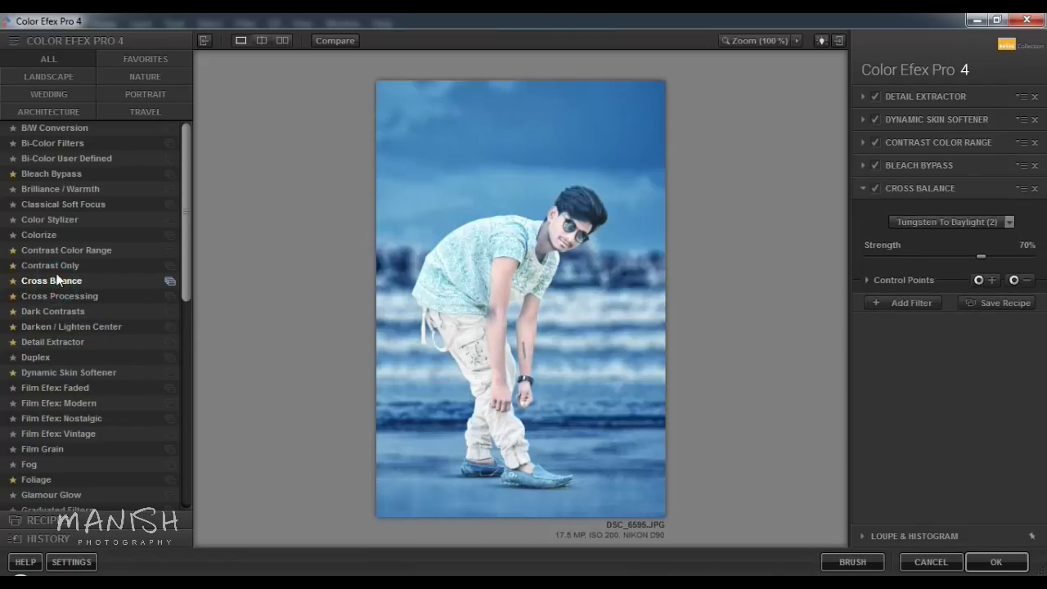
pyautogui.click(50, 265)
pyautogui.click(55, 302)
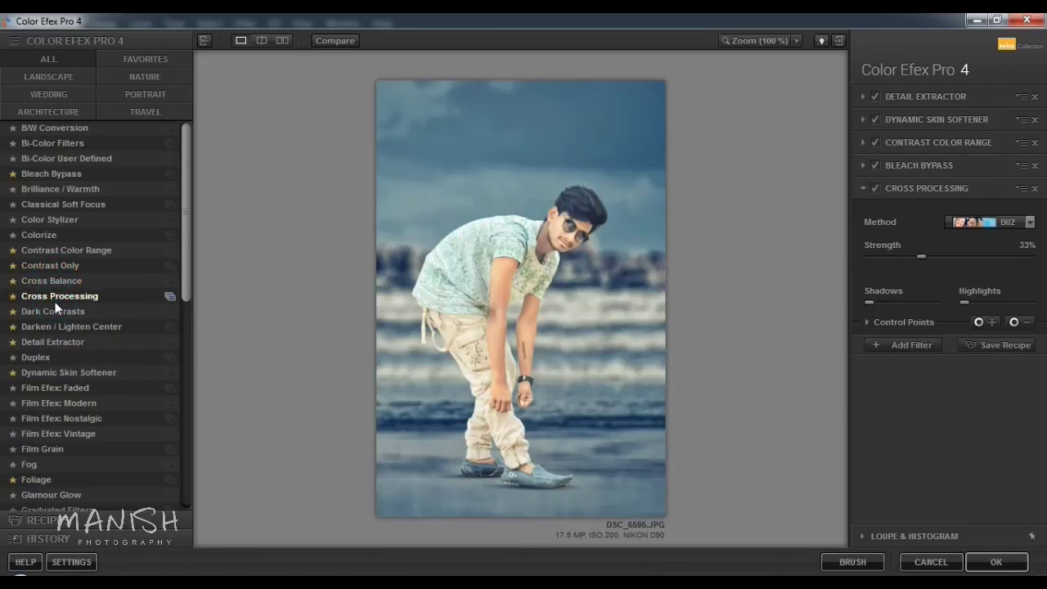
pyautogui.click(978, 226)
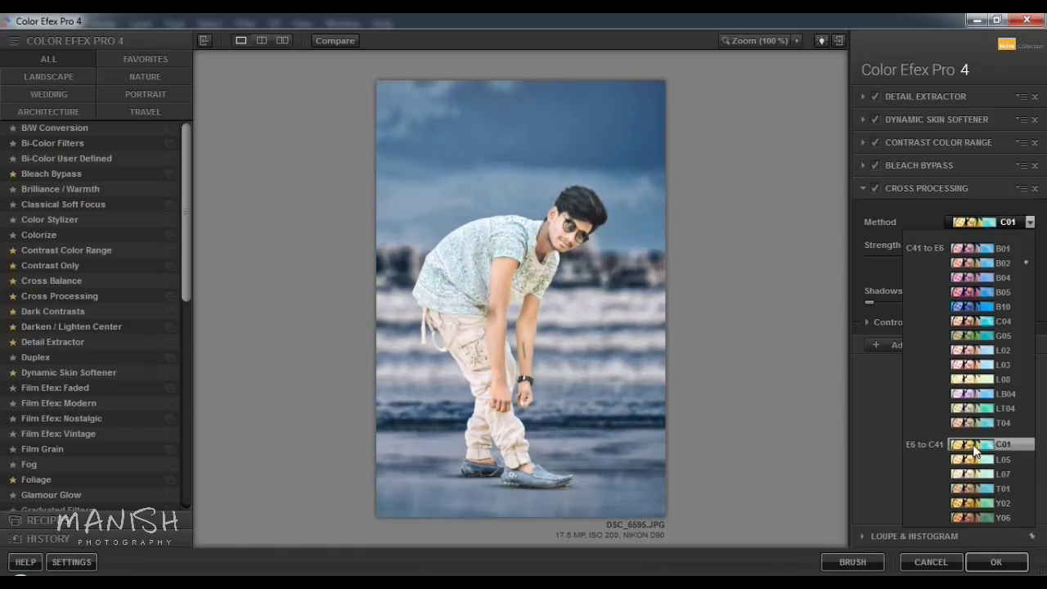
pyautogui.click(973, 446)
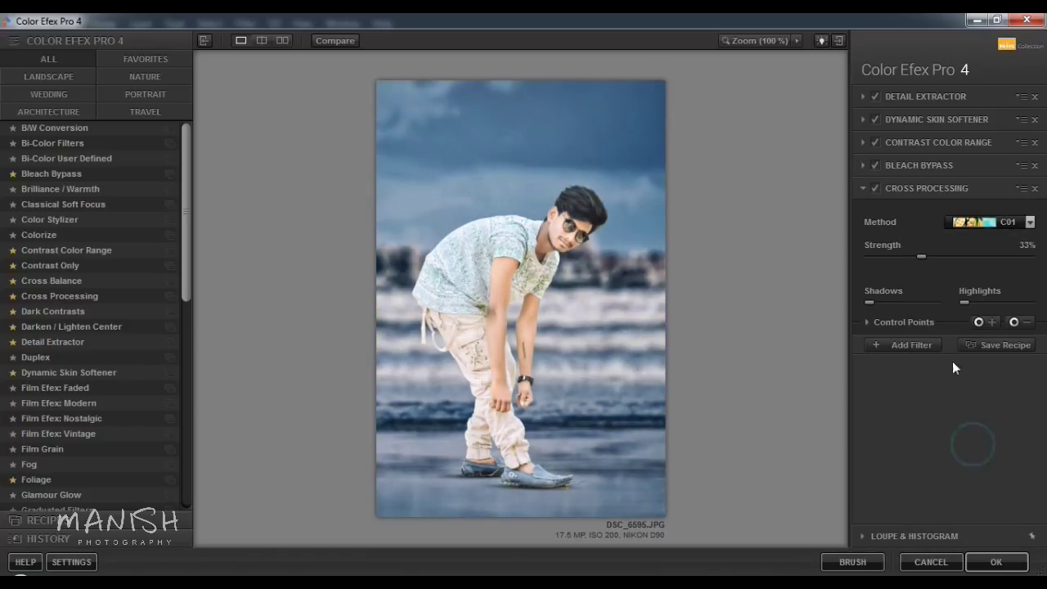
pyautogui.click(880, 323)
pyautogui.moveTo(964, 353); pyautogui.dragTo(926, 357)
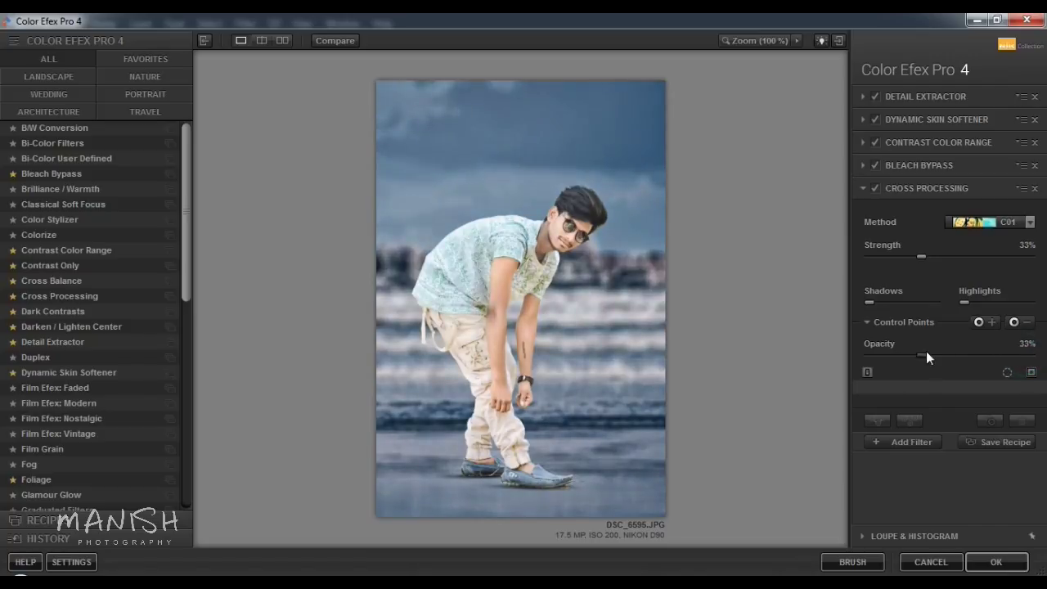
pyautogui.click(912, 440)
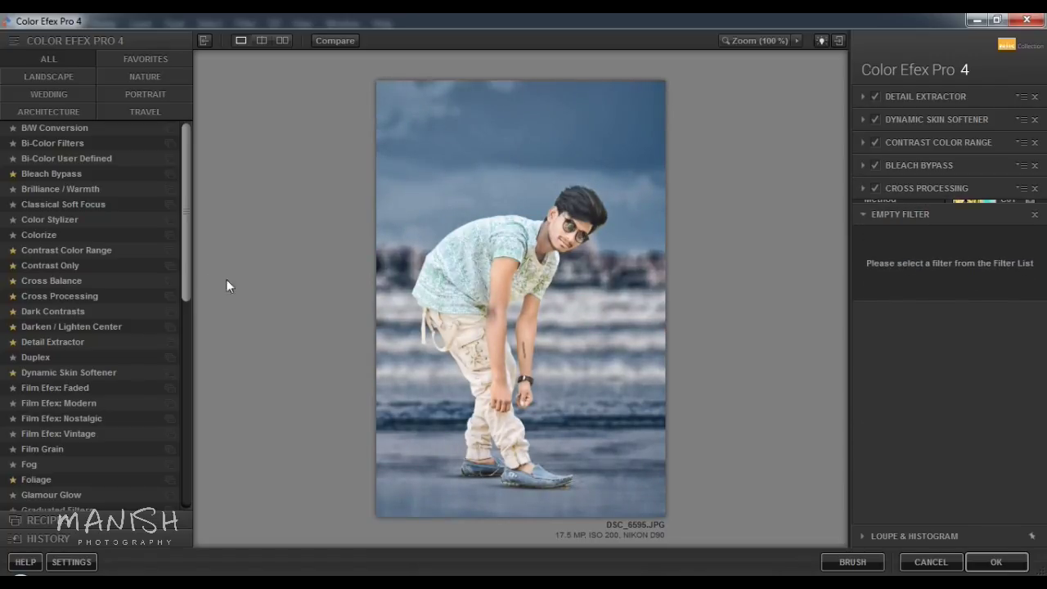
# Step: Add the Foliage filter with Method 1 and Enhance Foliage at 67%
pyautogui.scroll(-5, 186, 274)
pyautogui.click(36, 257)
pyautogui.moveTo(1044, 285); pyautogui.dragTo(979, 285)
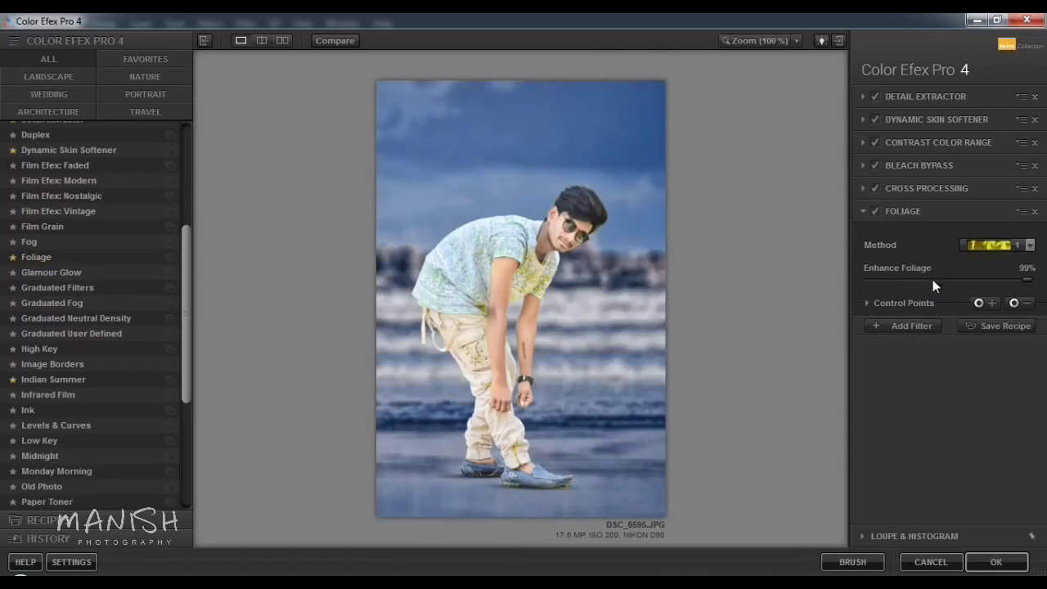
pyautogui.click(990, 247)
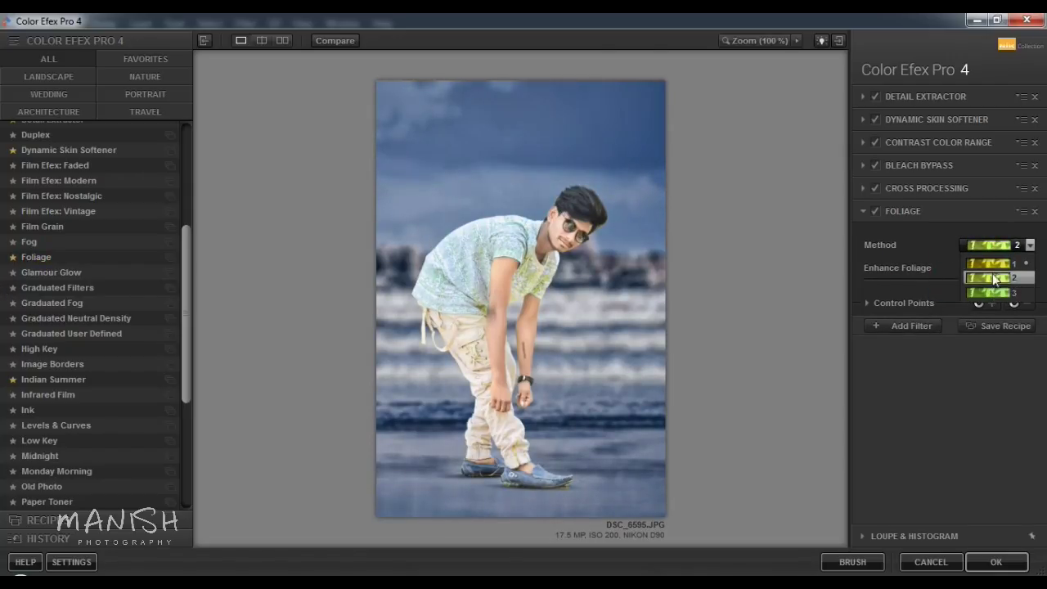
pyautogui.click(992, 262)
pyautogui.click(974, 275)
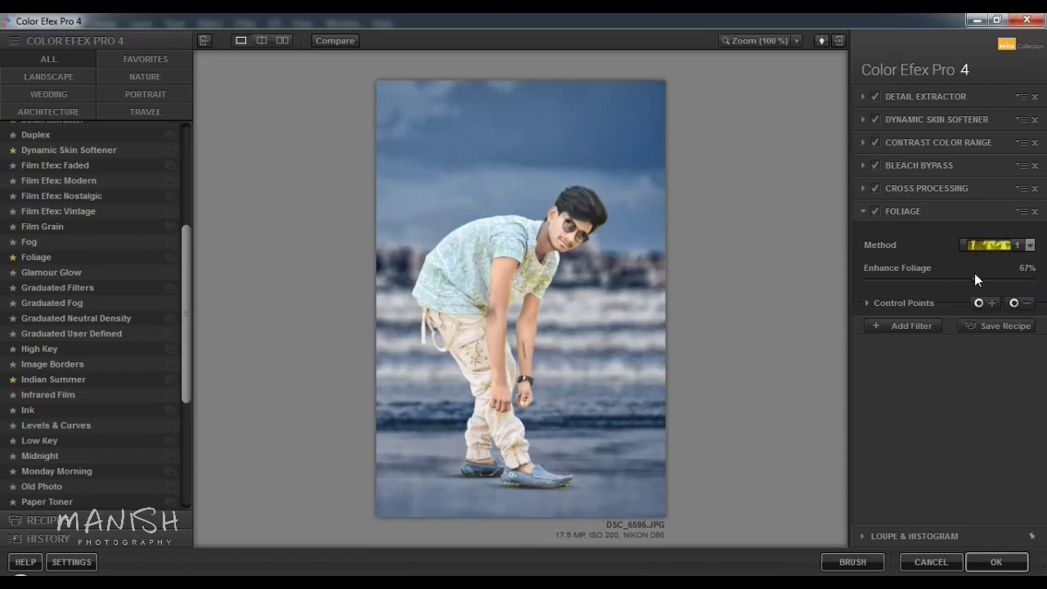
# Step: Add a Polarization filter and apply the whole stack back to Photoshop
pyautogui.click(926, 325)
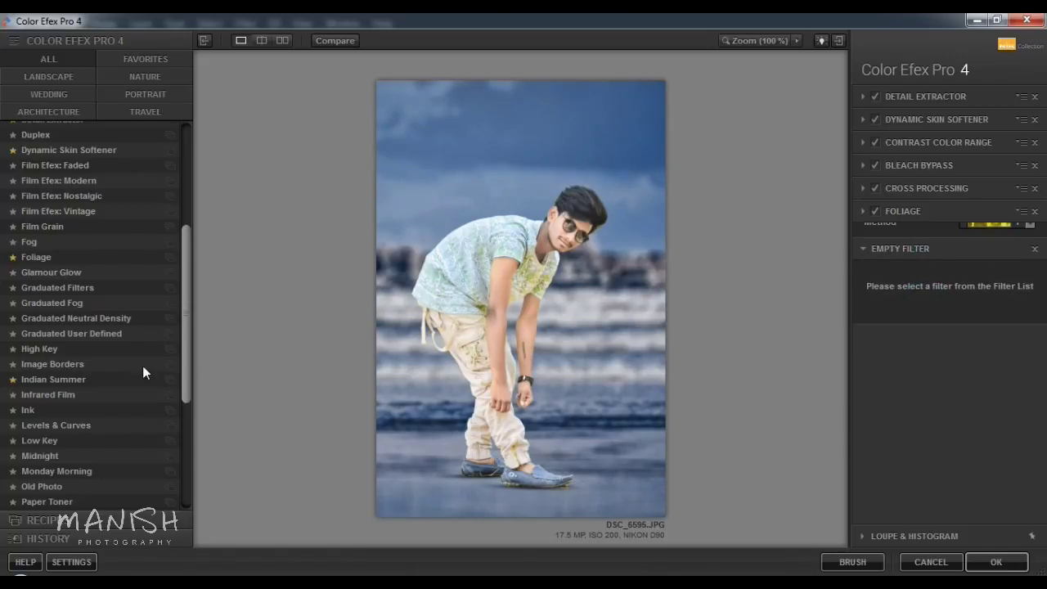
pyautogui.scroll(-1, 180, 386)
pyautogui.scroll(-3, 188, 445)
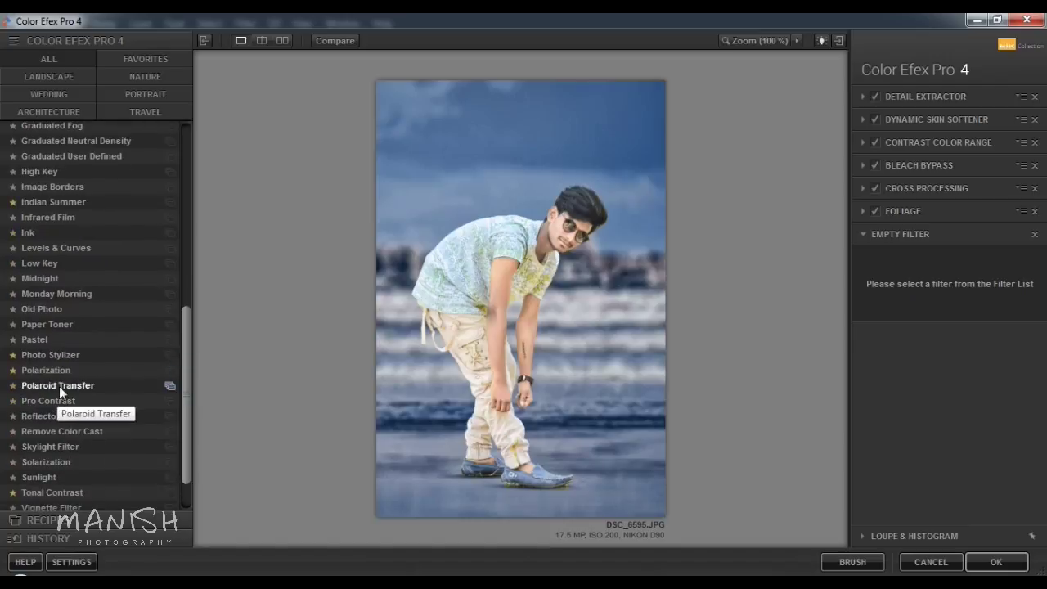
pyautogui.click(63, 368)
pyautogui.click(65, 353)
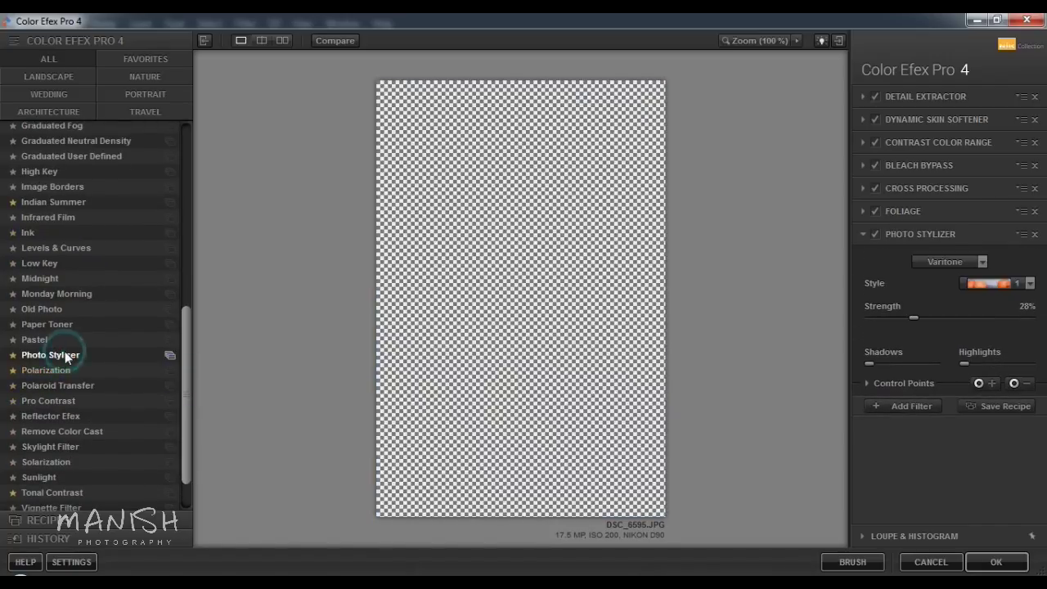
pyautogui.click(53, 371)
pyautogui.click(910, 365)
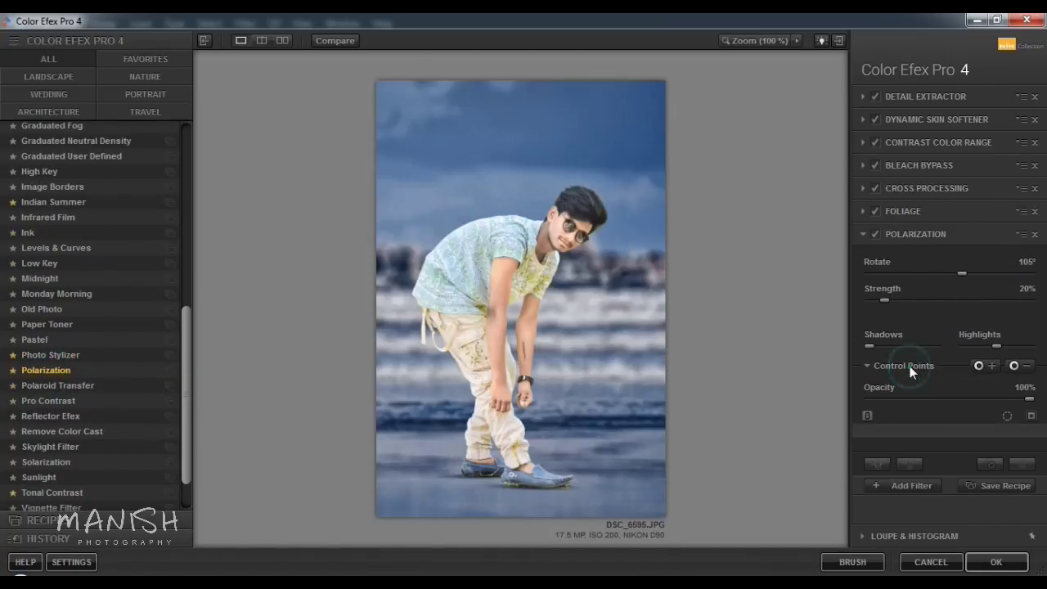
pyautogui.click(911, 485)
pyautogui.click(996, 562)
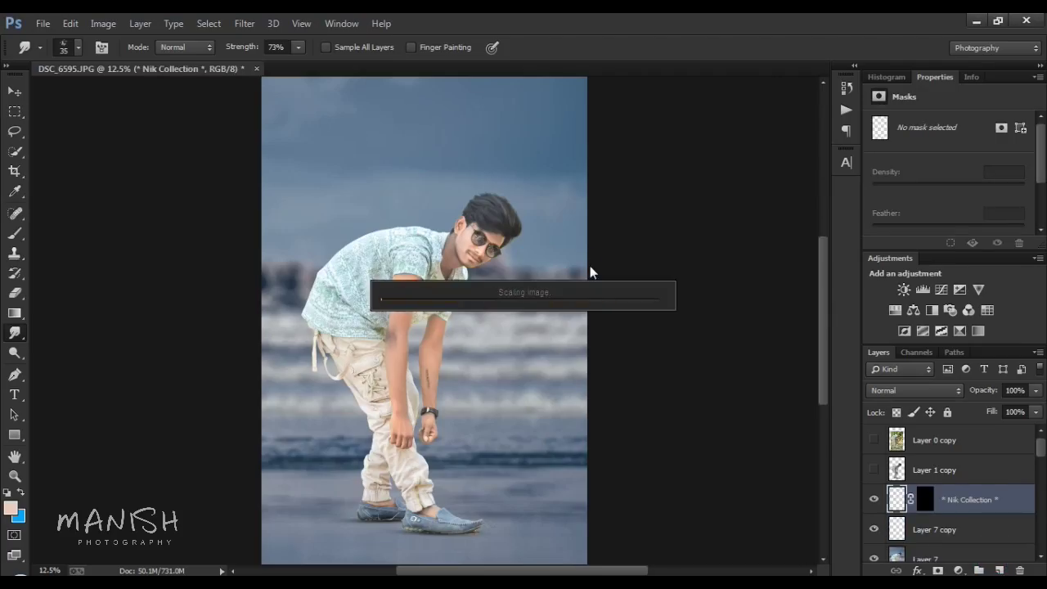
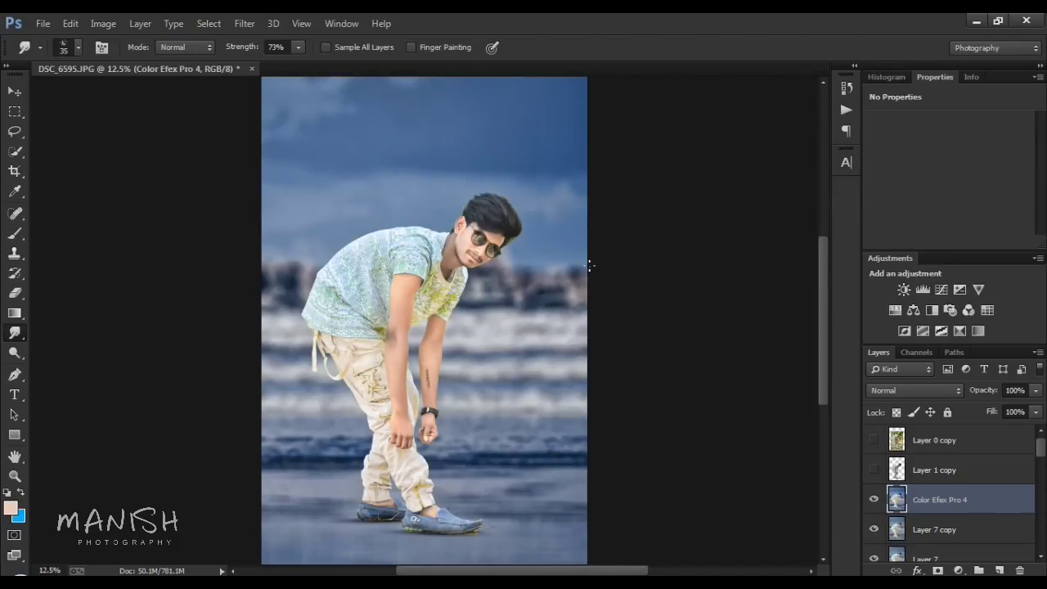
# Step: Zoom in on the man's face and add a layer mask to the Color Efex Pro 4 layer
pyautogui.hotkey('ctrl', '+')
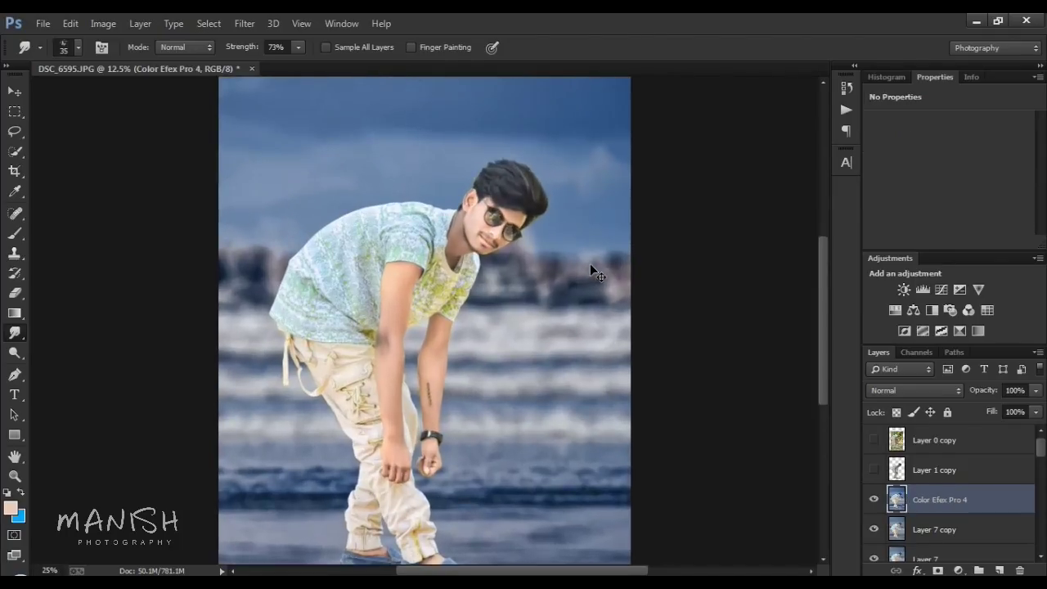
pyautogui.hotkey('ctrl', '+')
pyautogui.hotkey('ctrl', '+')
pyautogui.hotkey('ctrl', '+')
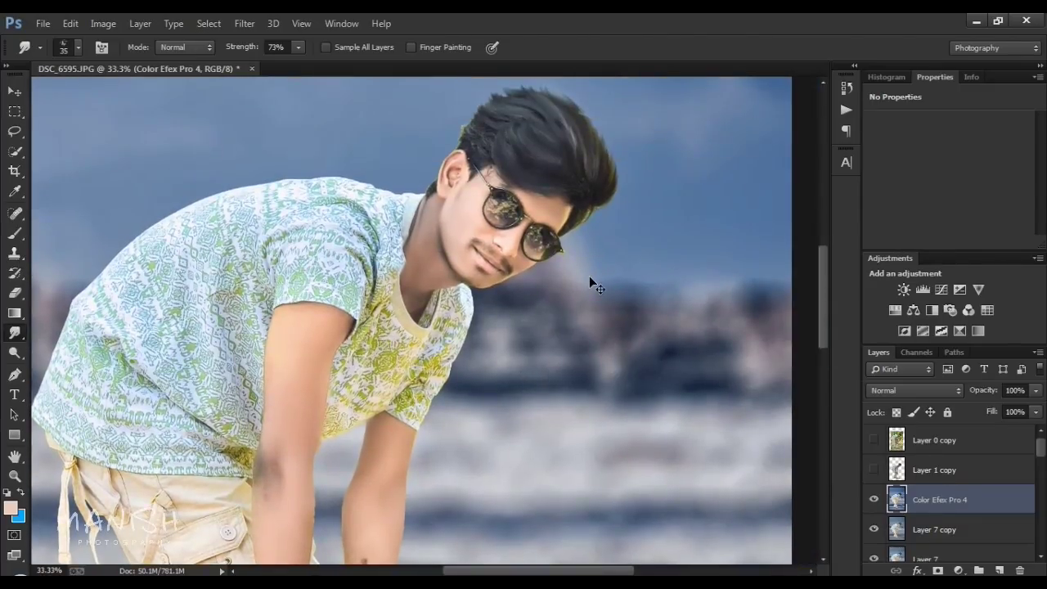
pyautogui.hotkey('ctrl', '+')
pyautogui.hotkey('ctrl', '+')
pyautogui.moveTo(589, 275); pyautogui.dragTo(471, 365)
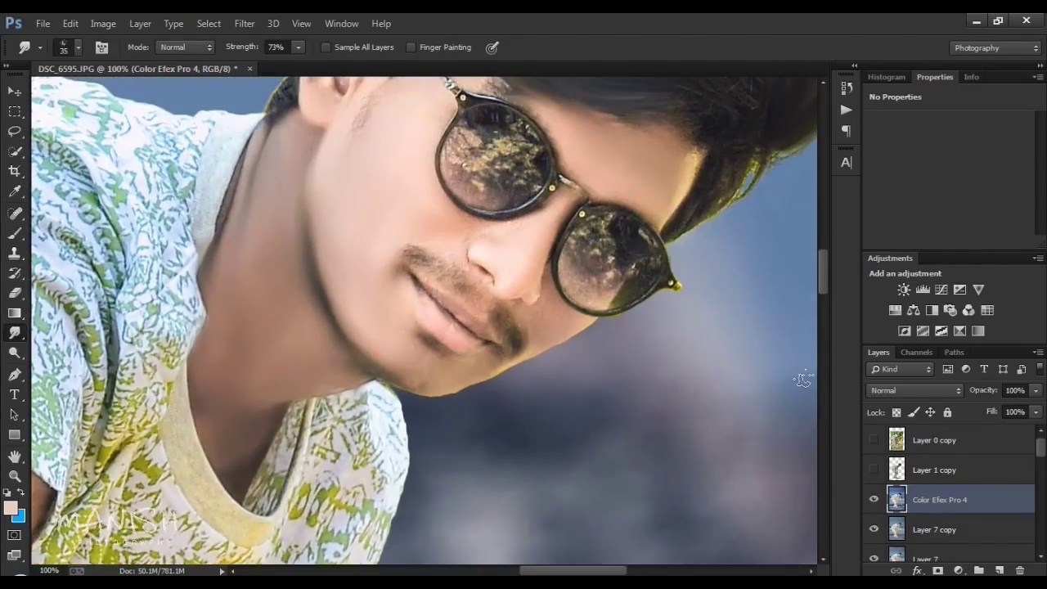
pyautogui.click(873, 498)
pyautogui.click(938, 570)
# Step: Paint the effect off the nose and beside the glasses with a 125, 72%-opacity brush
pyautogui.press('b')
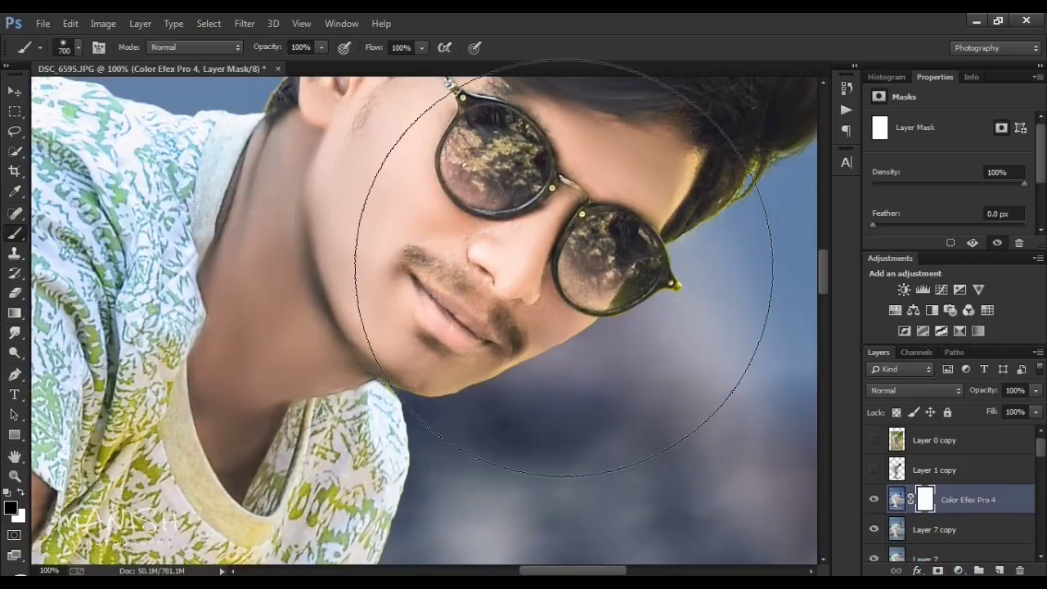
pyautogui.press('[')
pyautogui.press('[')
pyautogui.press('[')
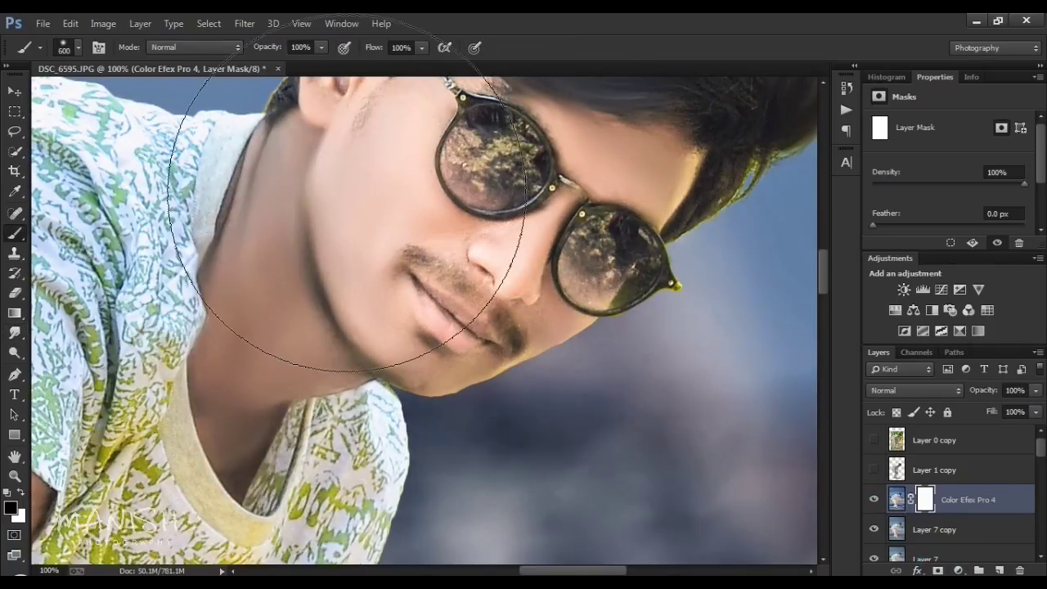
pyautogui.press('[')
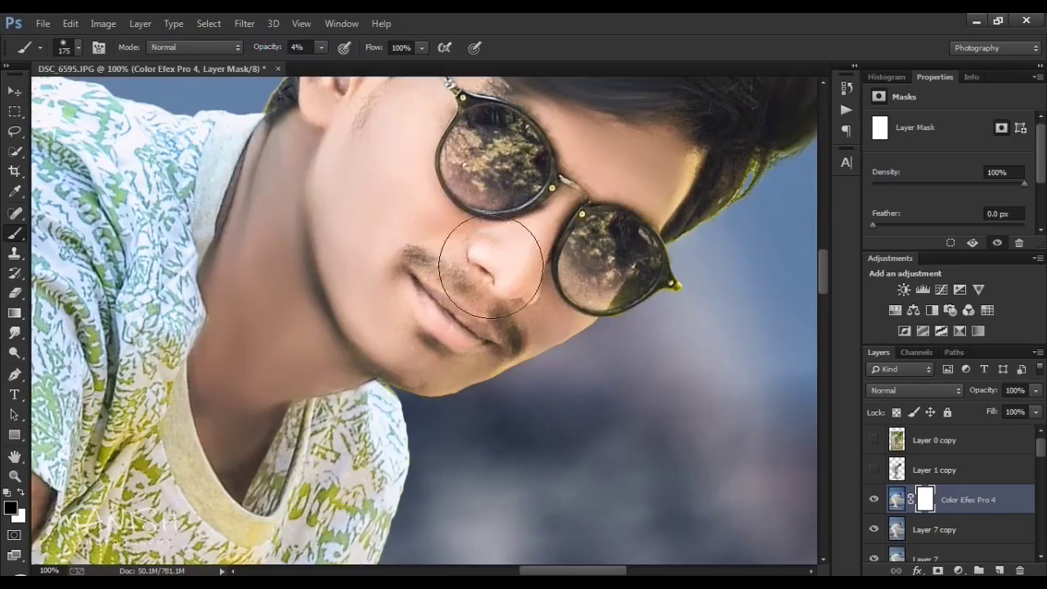
pyautogui.moveTo(260, 48); pyautogui.dragTo(315, 59)
pyautogui.press('[')
pyautogui.press('[')
pyautogui.click(495, 273)
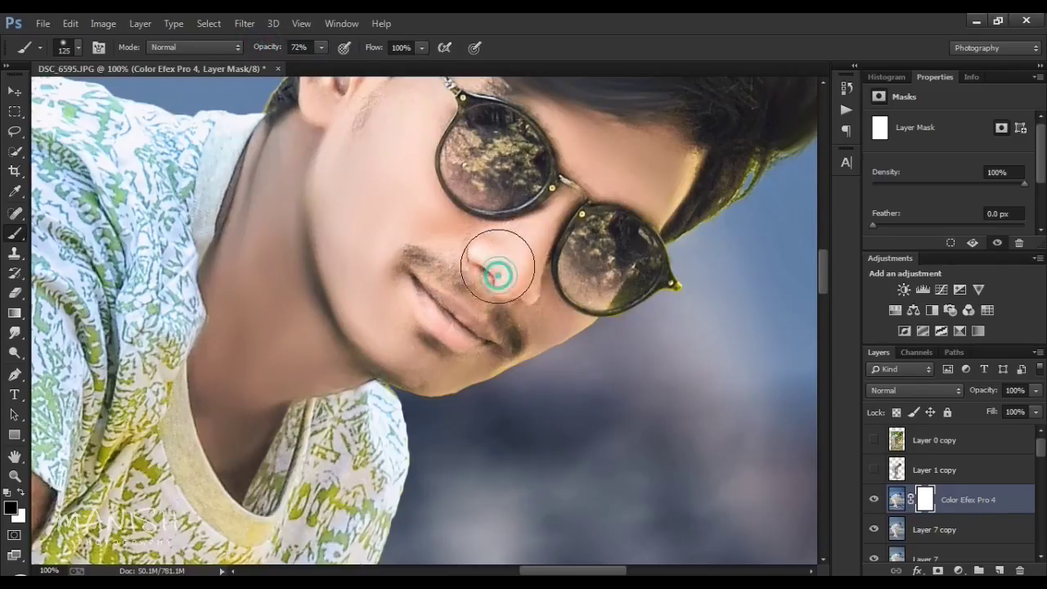
pyautogui.moveTo(362, 51); pyautogui.dragTo(397, 51)
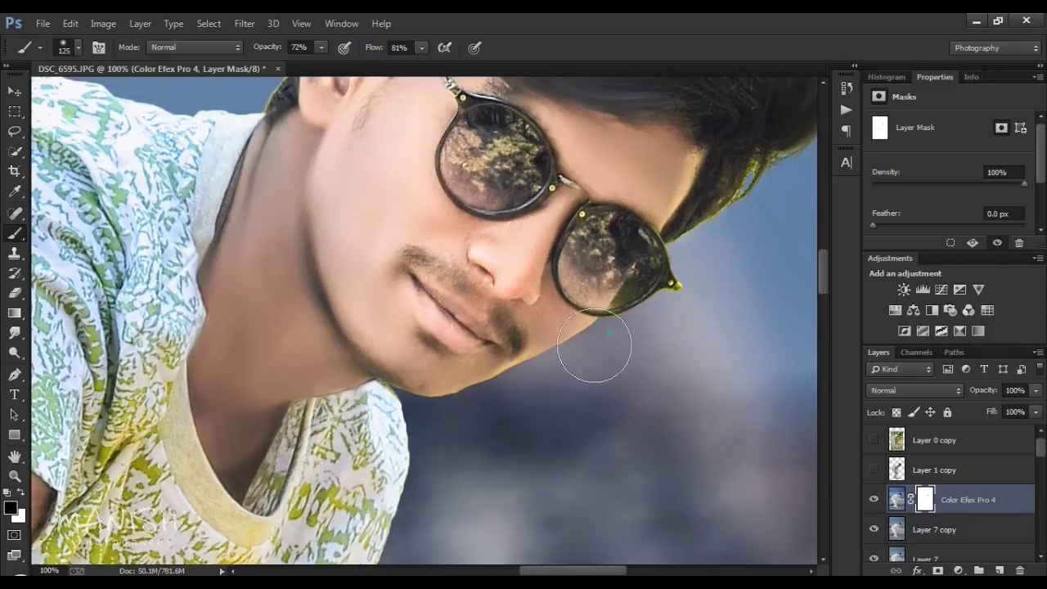
pyautogui.click(689, 300)
# Step: Toggle the Color Efex Pro 4 layer on and off to compare the masked result
pyautogui.click(873, 499)
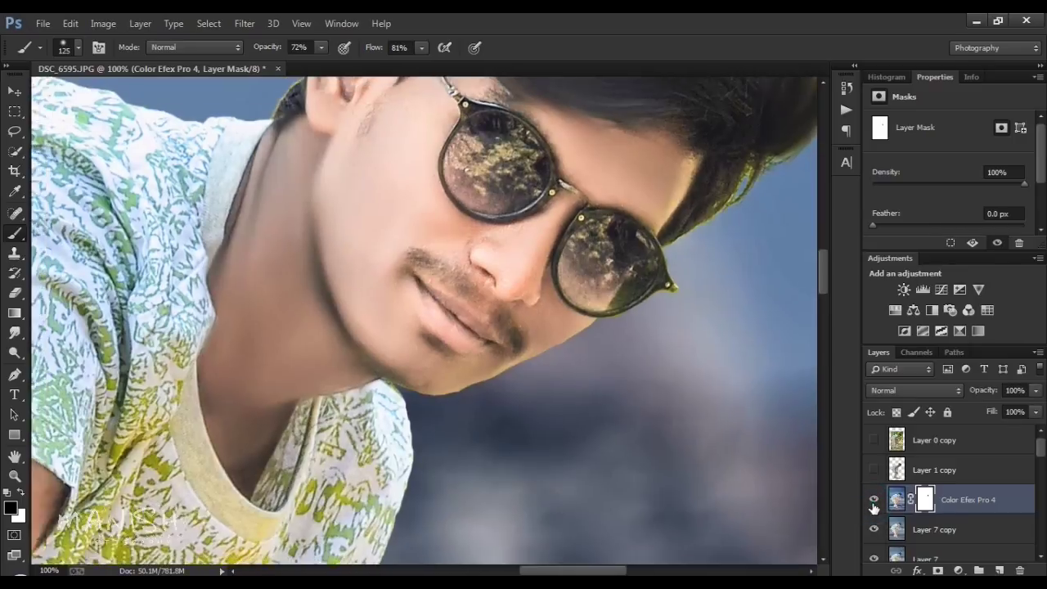
pyautogui.hotkey('ctrl', '-')
pyautogui.click(874, 499)
pyautogui.hotkey('ctrl', '-')
pyautogui.hotkey('ctrl', '-')
pyautogui.hotkey('ctrl', '-')
pyautogui.hotkey('ctrl', '-')
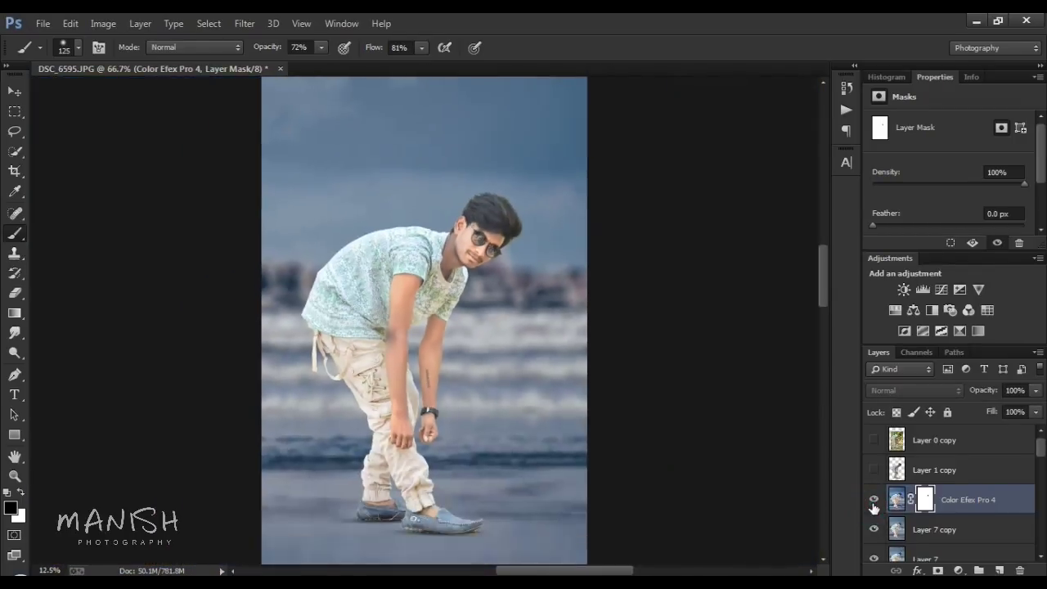
pyautogui.hotkey('ctrl', '-')
pyautogui.hotkey('ctrl', '+')
pyautogui.hotkey('ctrl', '+')
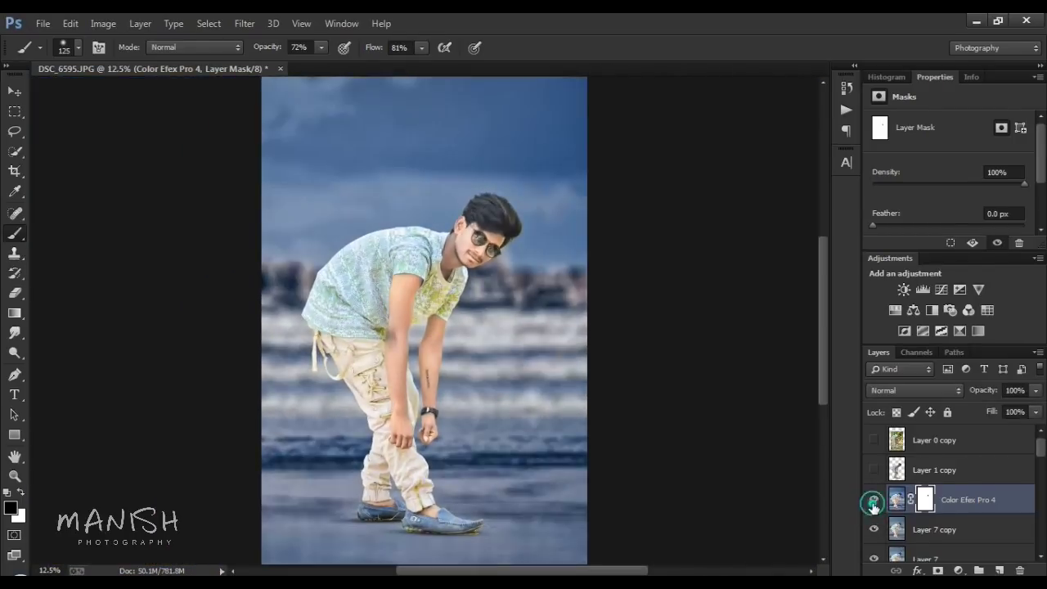
pyautogui.hotkey('ctrl', '+')
pyautogui.hotkey('ctrl', '+')
pyautogui.scroll(2, 572, 213)
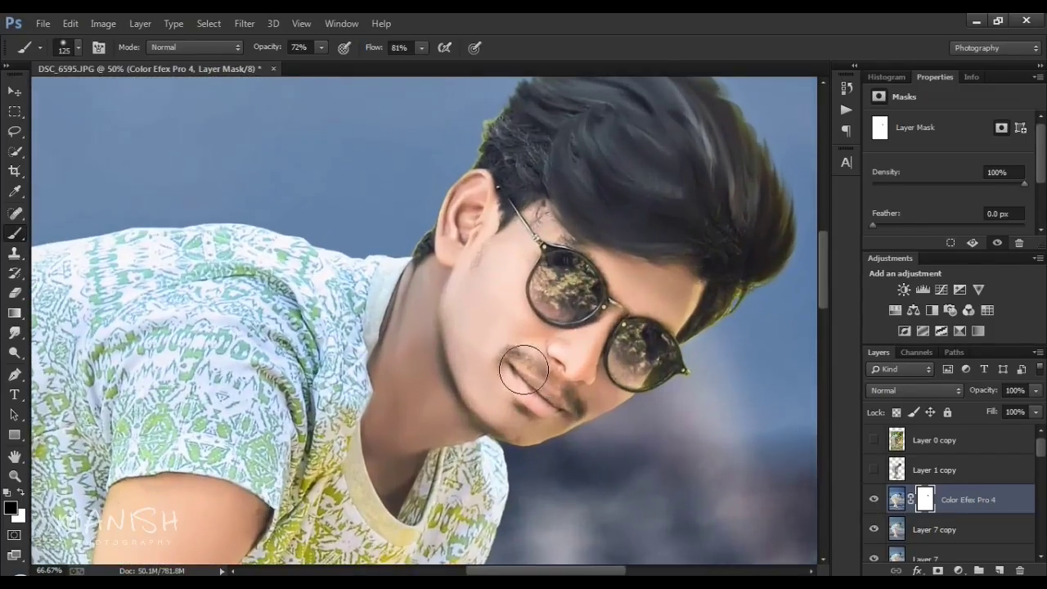
# Step: Brush the effect off the cheek at 52% flow, then stamp visible layers into a new layer
pyautogui.moveTo(376, 51); pyautogui.dragTo(353, 51)
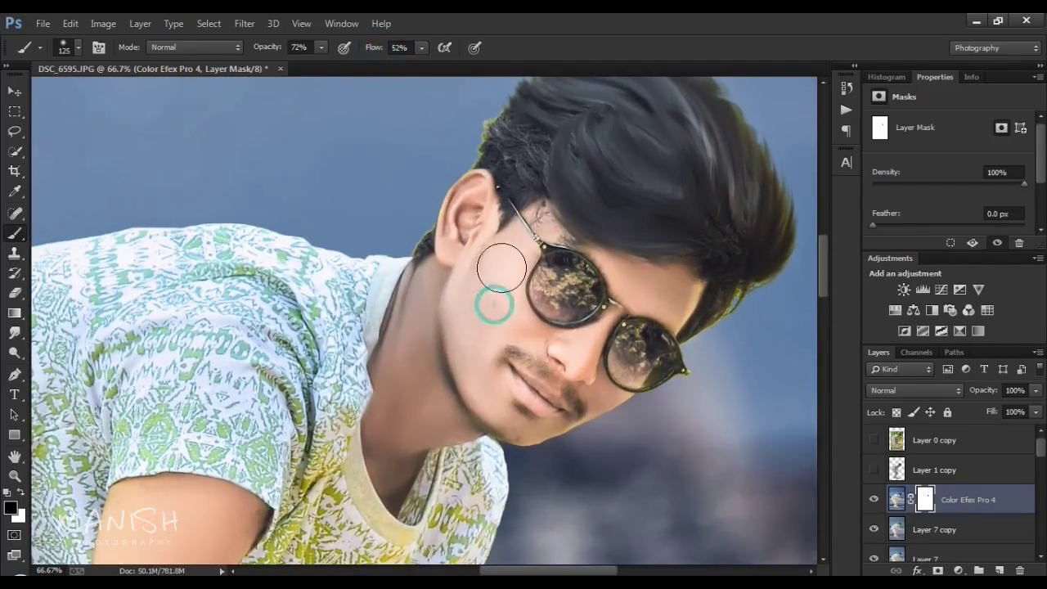
pyautogui.moveTo(502, 262); pyautogui.dragTo(505, 289)
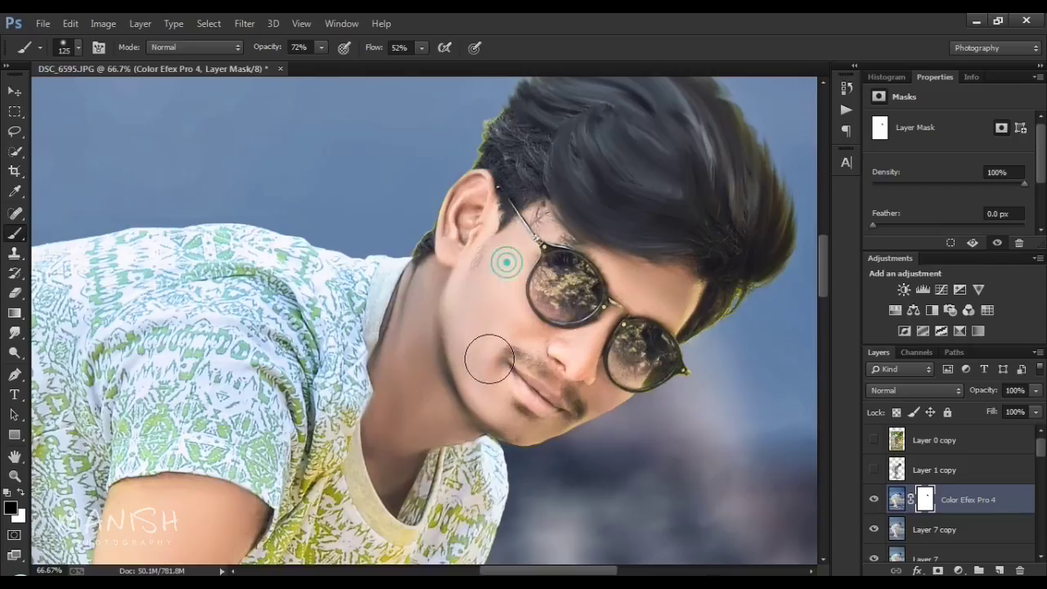
pyautogui.click(867, 504)
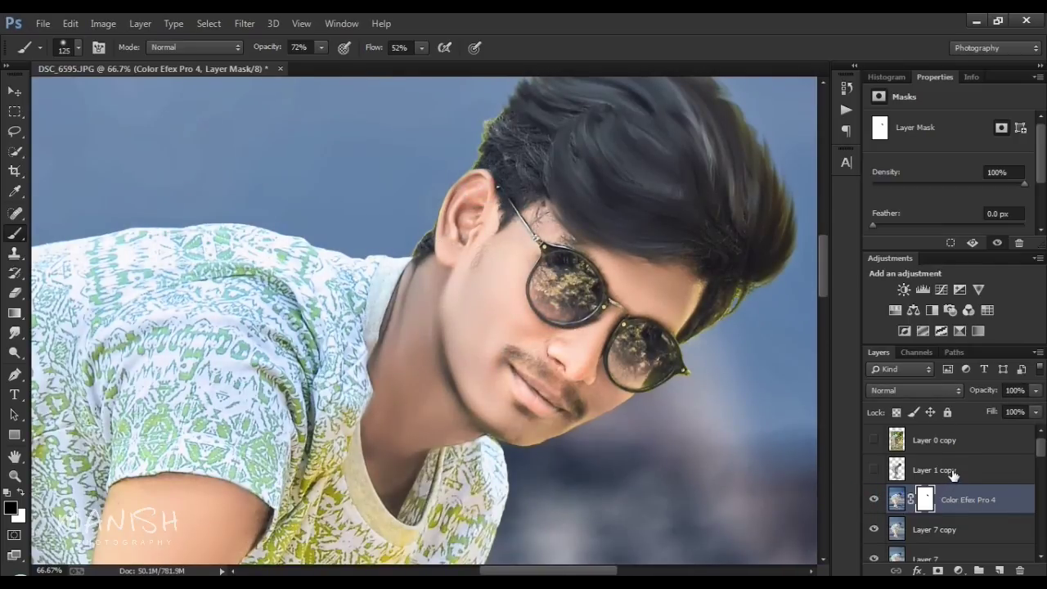
pyautogui.hotkey('ctrl', 'shift', 'alt', 'e')
# Step: Duplicate the merged layer and, in Camera Raw HSL, set Yellows hue -56 and saturation -68
pyautogui.hotkey('ctrl', 'j')
pyautogui.click(245, 23)
pyautogui.click(290, 112)
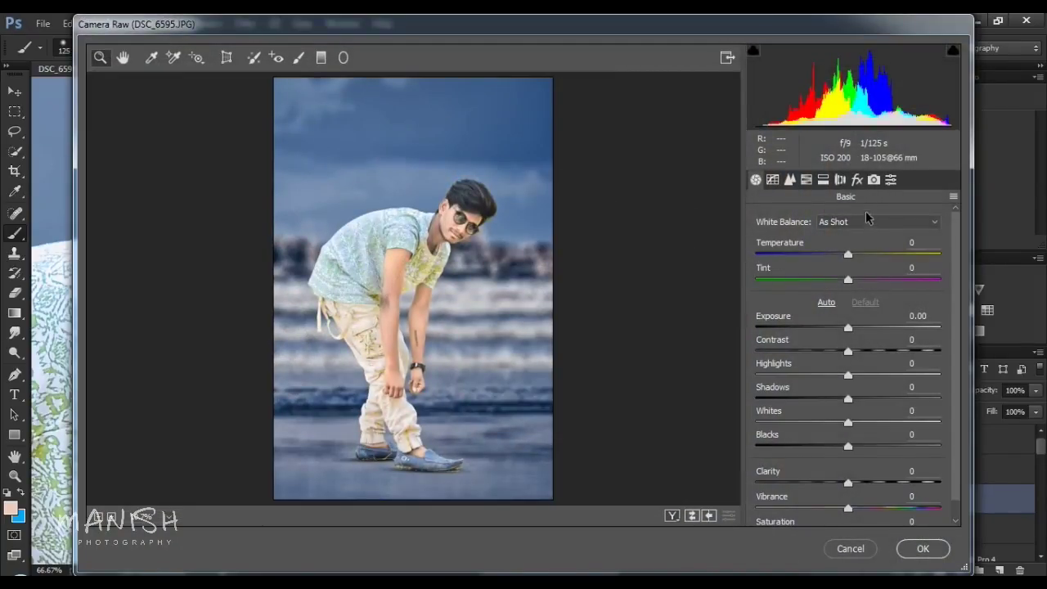
pyautogui.click(840, 179)
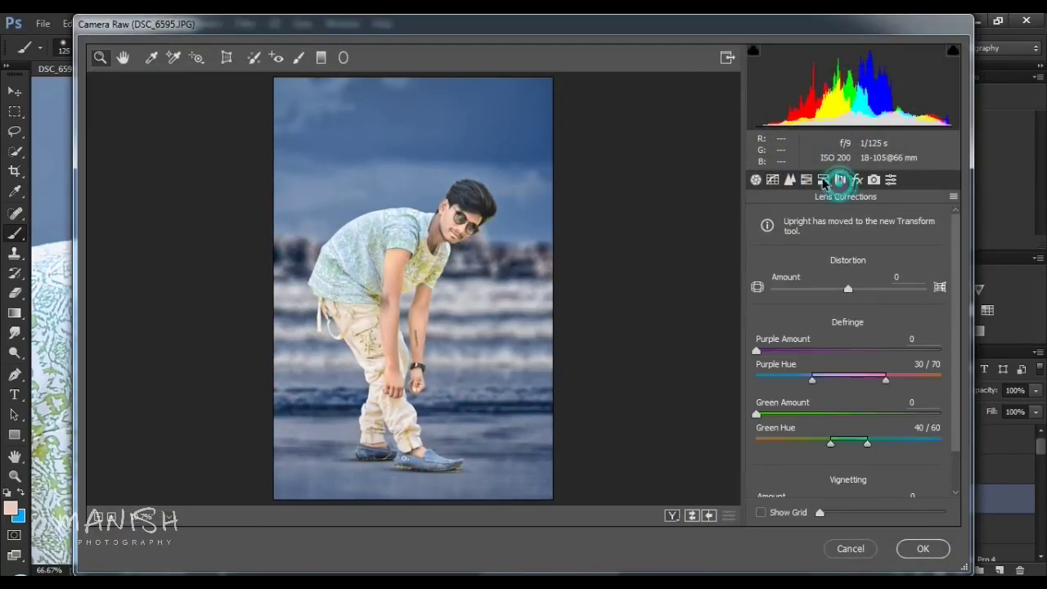
pyautogui.click(805, 181)
pyautogui.click(759, 240)
pyautogui.moveTo(852, 342); pyautogui.dragTo(914, 326)
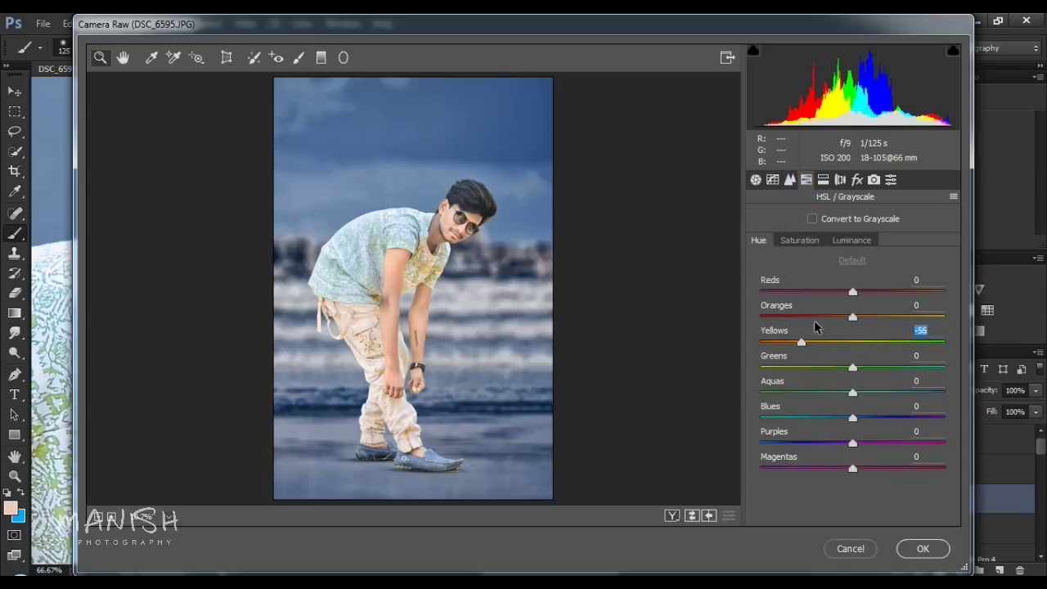
pyautogui.click(798, 240)
pyautogui.moveTo(852, 342); pyautogui.dragTo(714, 328)
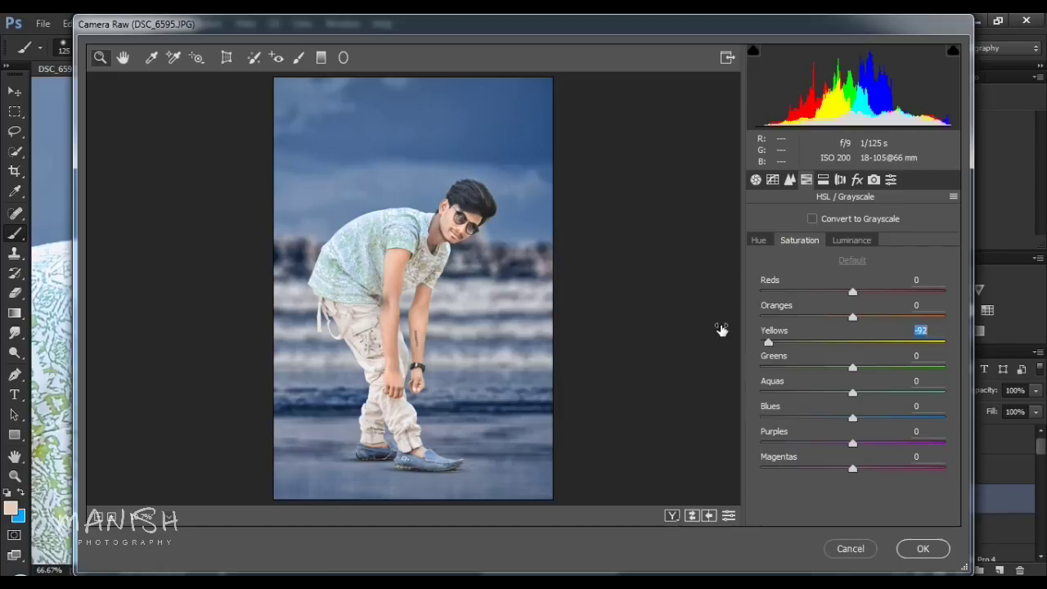
# Step: Zoom the Camera Raw preview in on the face and apply the filter
pyautogui.click(451, 221)
pyautogui.click(496, 346)
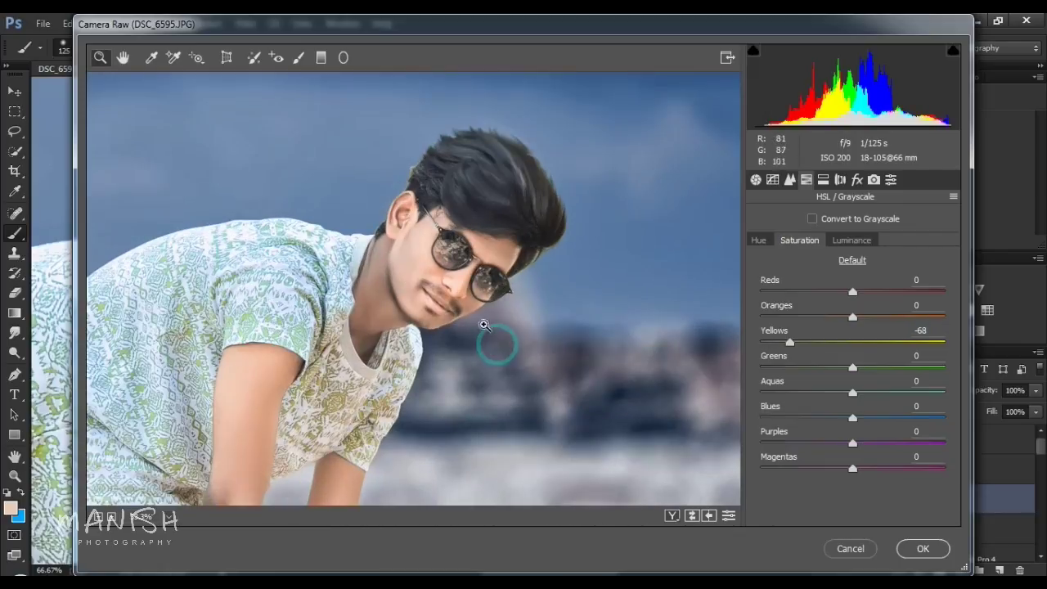
pyautogui.click(474, 306)
pyautogui.click(418, 290)
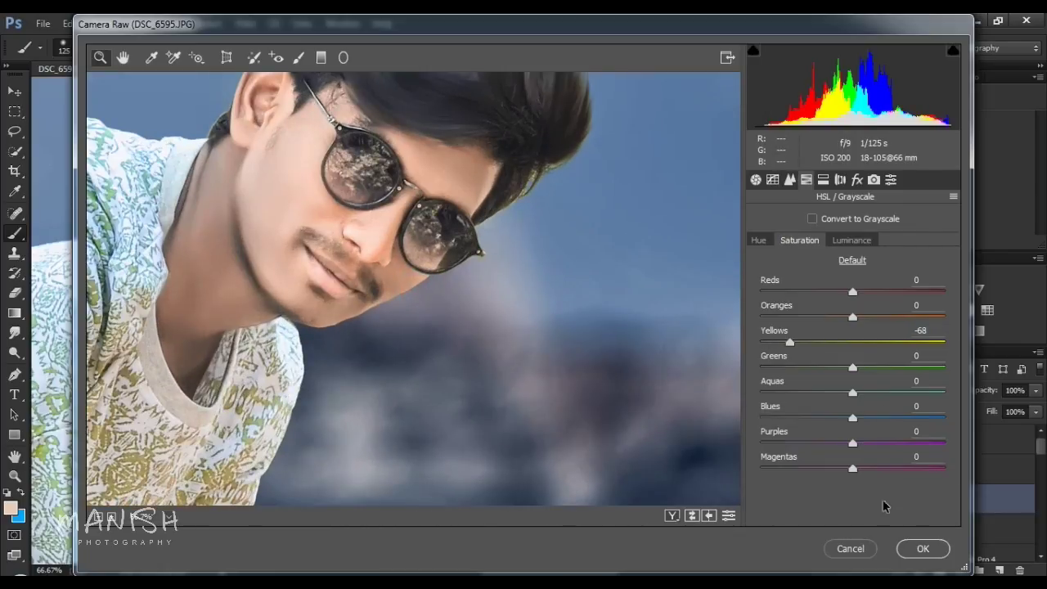
pyautogui.click(923, 548)
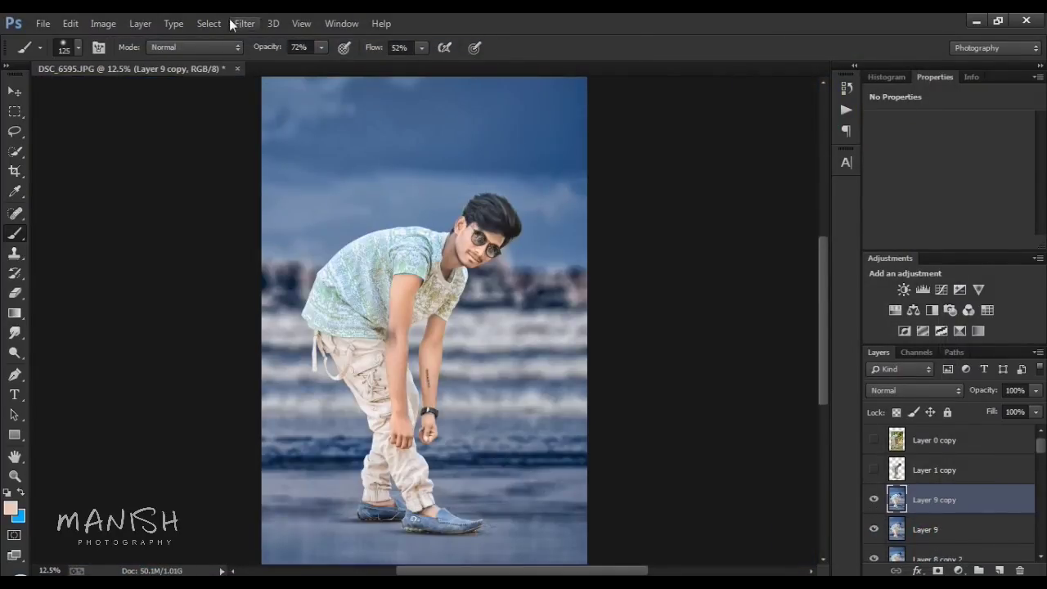
# Step: Browse The Plugin Site filter group and close the Filter menu without applying anything
pyautogui.click(243, 23)
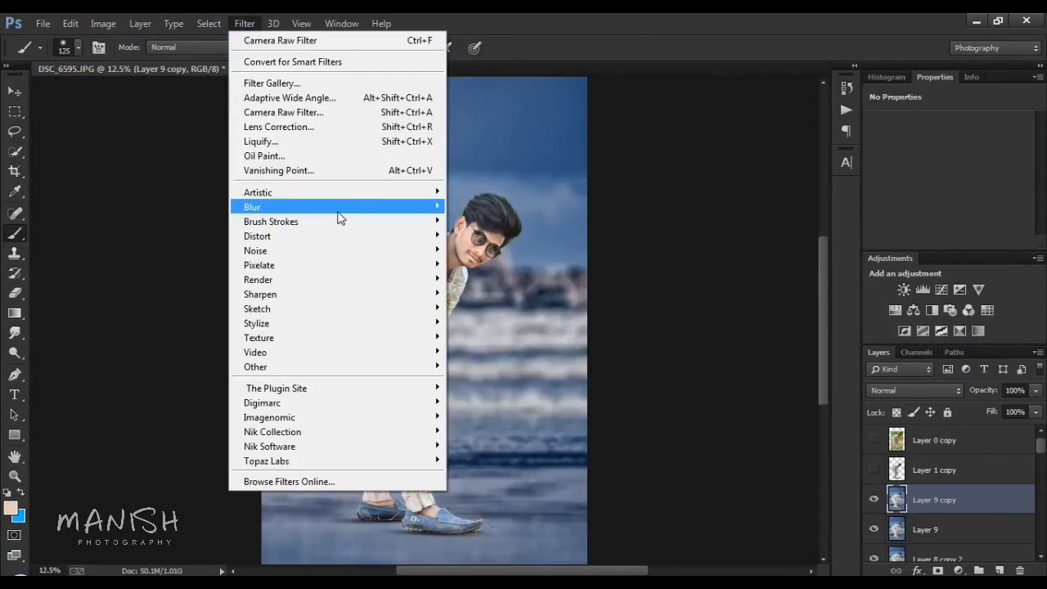
pyautogui.click(395, 386)
pyautogui.click(458, 388)
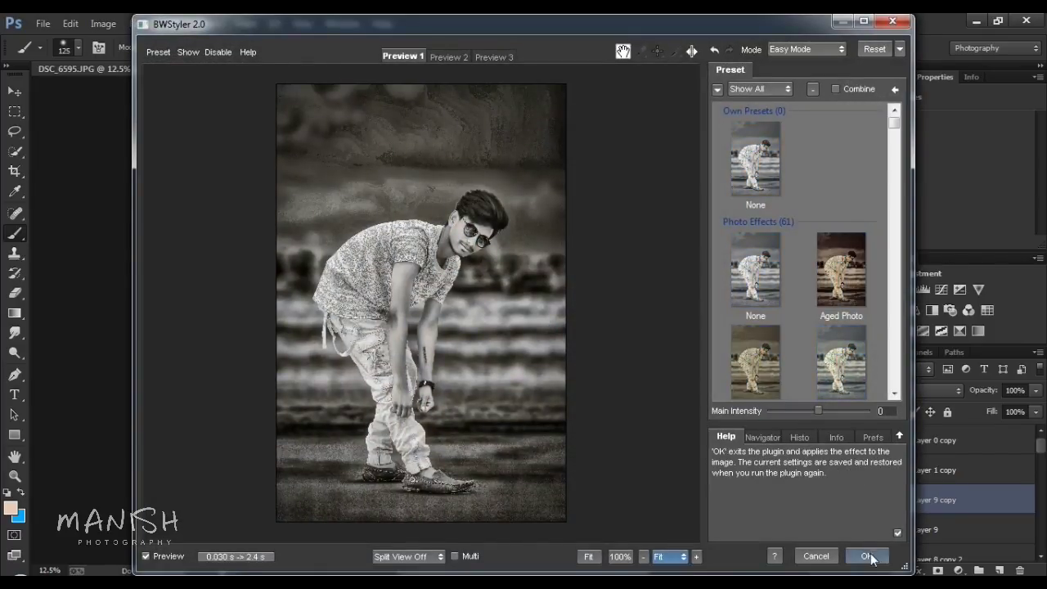
pyautogui.click(878, 554)
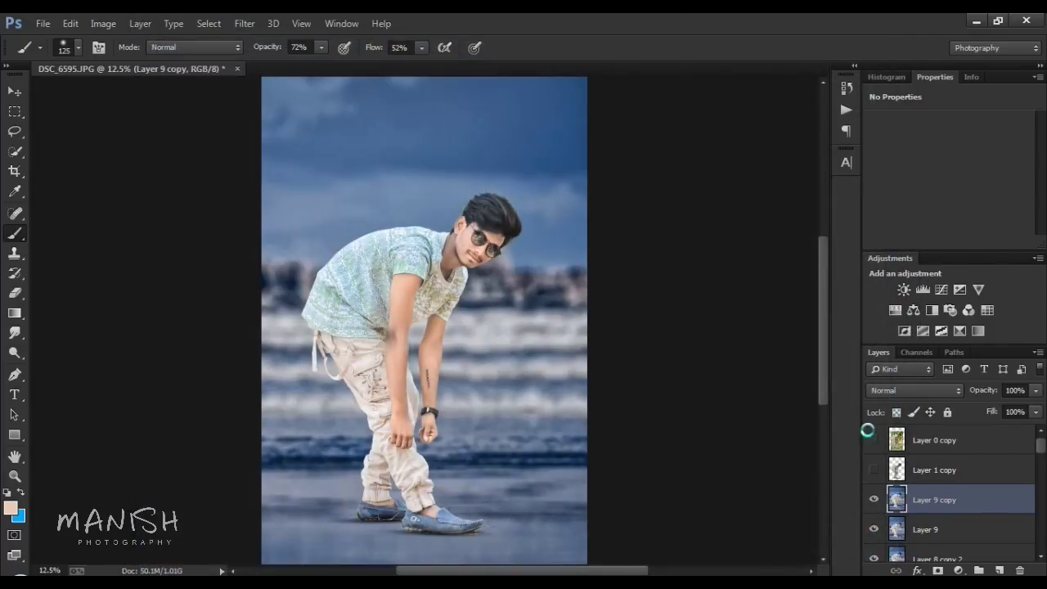
# Step: Set the detail layer to Luminosity blending at 43% opacity
pyautogui.click(893, 394)
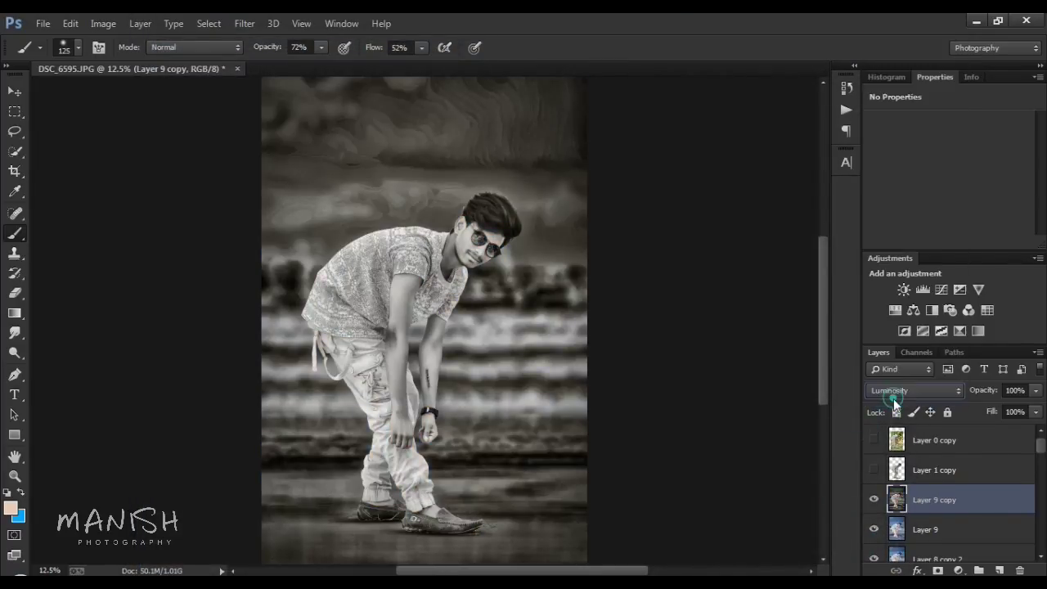
pyautogui.moveTo(984, 390); pyautogui.dragTo(947, 393)
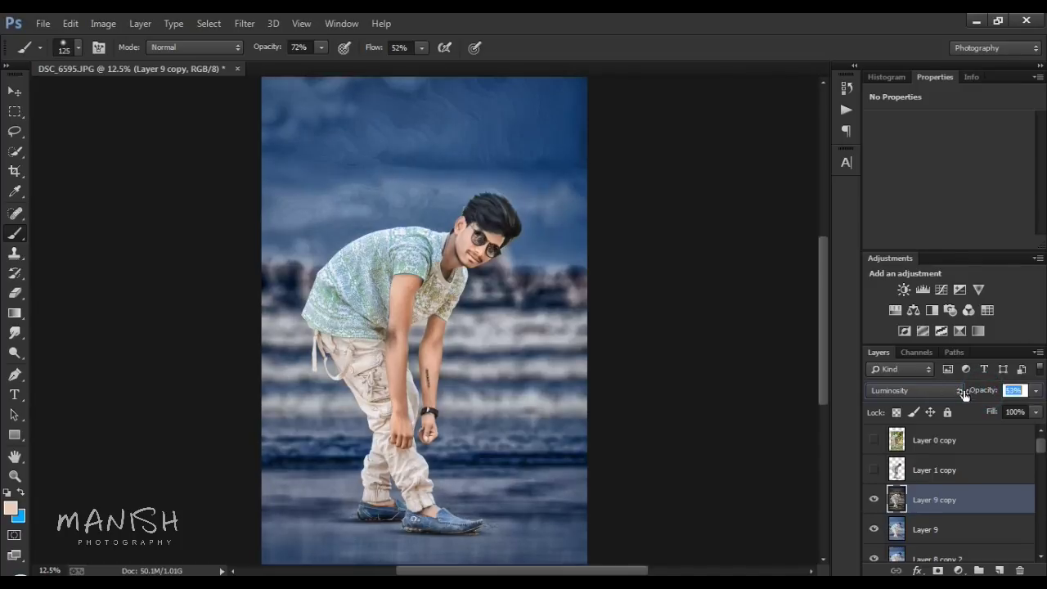
pyautogui.write('25')
pyautogui.press('Return')
pyautogui.moveTo(975, 399); pyautogui.dragTo(995, 416)
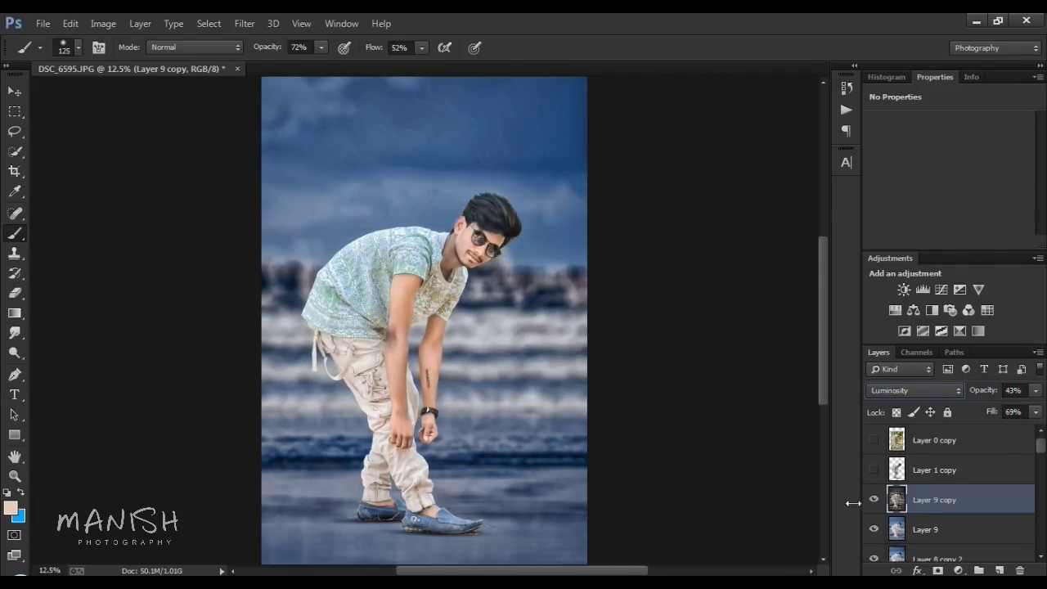
# Step: Inspect the texture close up, reset colours to black and white, and add a layer mask
pyautogui.click(874, 499)
pyautogui.hotkey('ctrl', '+')
pyautogui.hotkey('ctrl', '+')
pyautogui.hotkey('ctrl', '+')
pyautogui.scroll(5, 496, 440)
pyautogui.hotkey('ctrl', '+')
pyautogui.hotkey('ctrl', '-')
pyautogui.hotkey('ctrl', '-')
pyautogui.hotkey('ctrl', '-')
pyautogui.click(873, 499)
pyautogui.hotkey('ctrl', '+')
pyautogui.press('d')
pyautogui.click(937, 570)
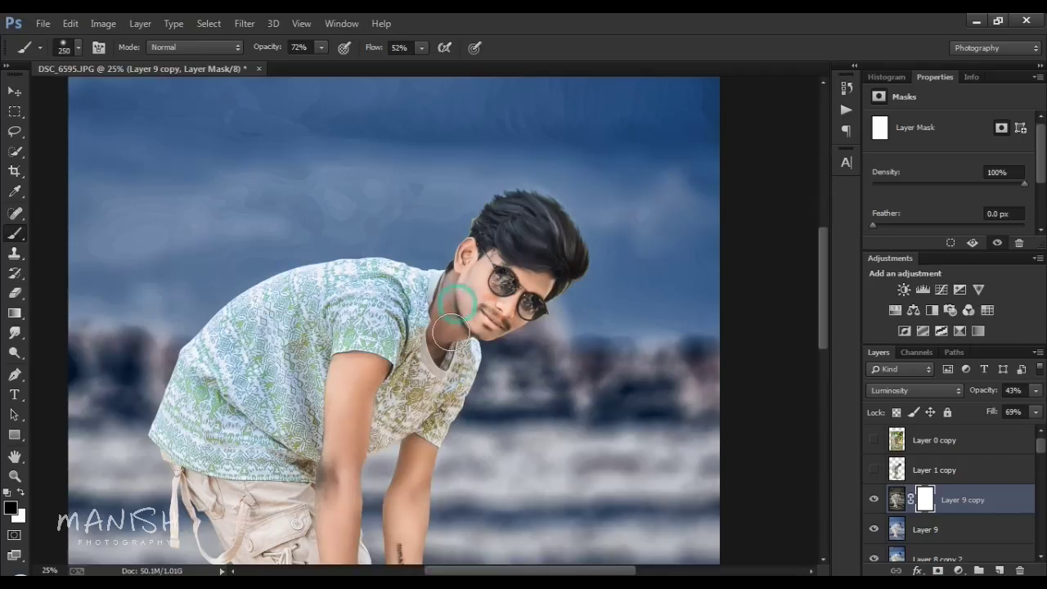
# Step: Mask the texture off the man's arm and legs at 100% flow, then tune opacity to 39% and fill to 62%
pyautogui.moveTo(373, 53)
pyautogui.mouseDown()
pyautogui.moveTo(464, 315)
pyautogui.moveTo(517, 207)
pyautogui.mouseUp()
pyautogui.moveTo(423, 240); pyautogui.dragTo(414, 511)
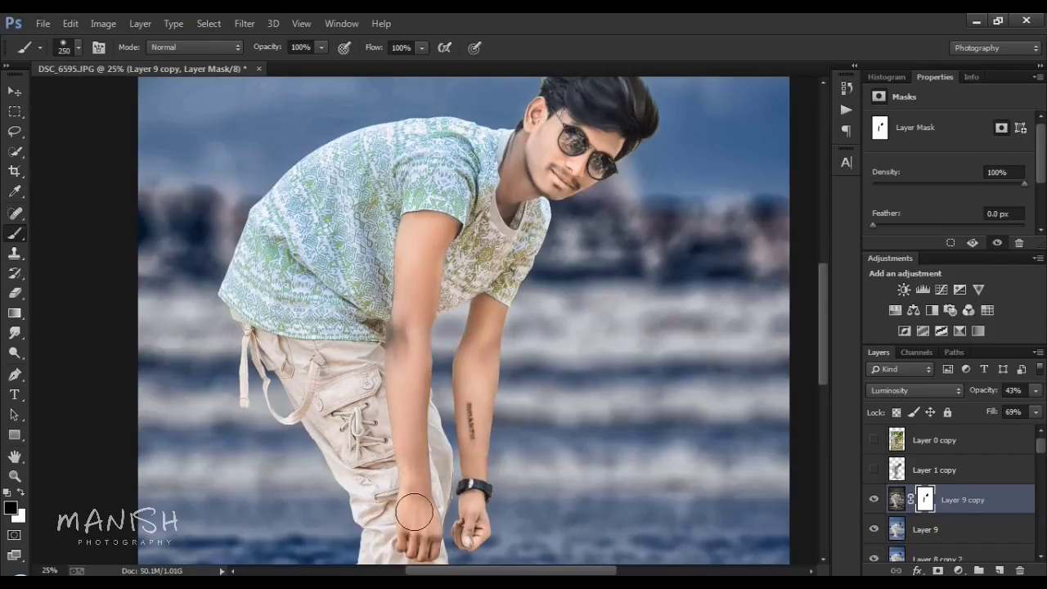
pyautogui.moveTo(465, 535); pyautogui.dragTo(505, 256)
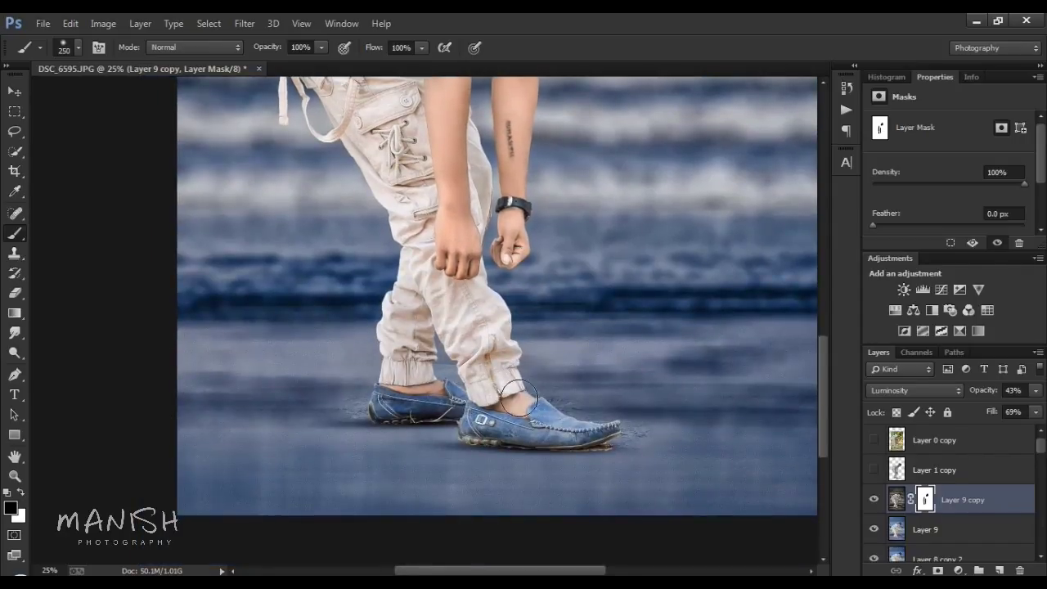
pyautogui.scroll(10, 495, 299)
pyautogui.hotkey('ctrl', '0')
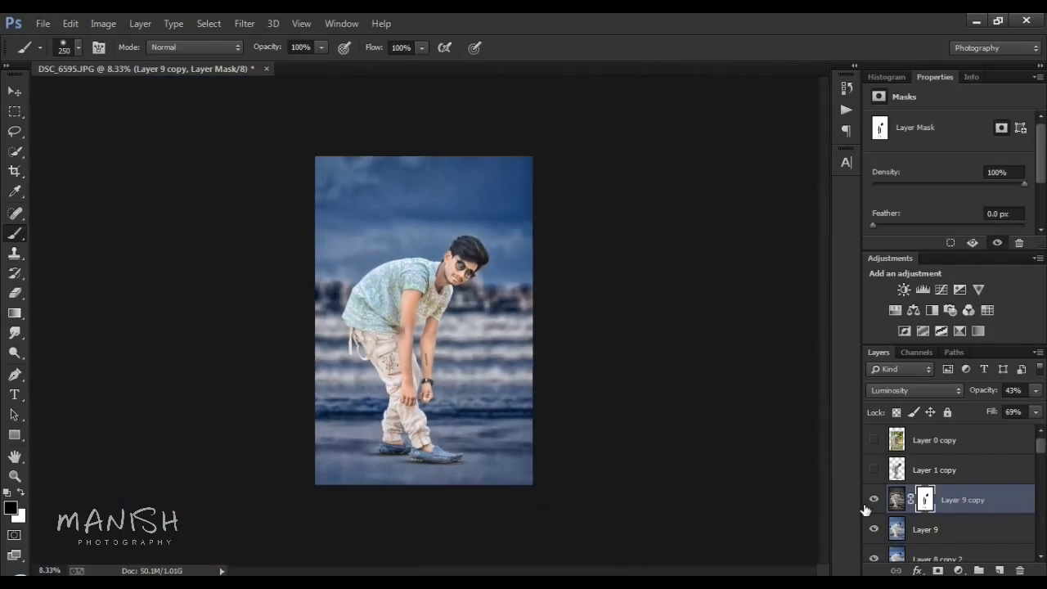
pyautogui.moveTo(986, 417); pyautogui.dragTo(990, 390)
pyautogui.click(873, 499)
pyautogui.click(873, 500)
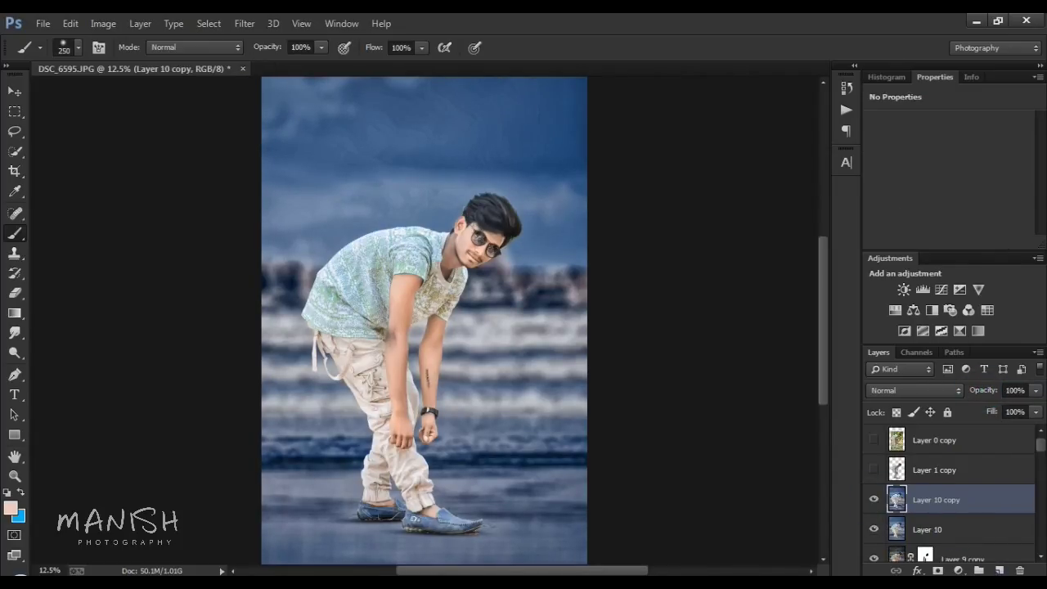
# Step: Lasso the shadowed neck, add a new layer, and lift the Curves midpoint to brighten it
pyautogui.scroll(5, 712, 397)
pyautogui.click(15, 131)
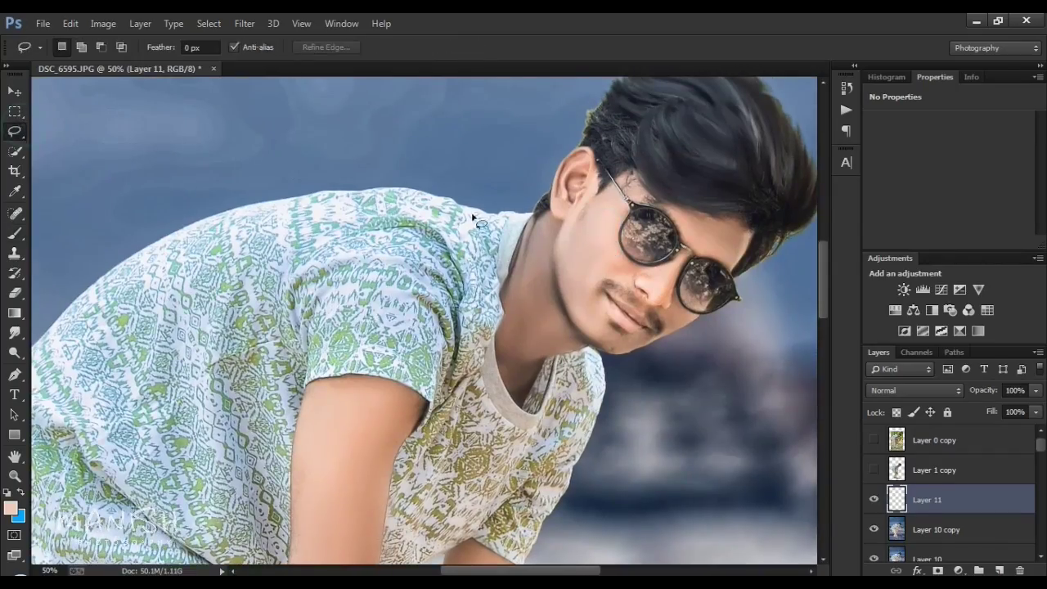
pyautogui.moveTo(517, 423); pyautogui.dragTo(586, 331)
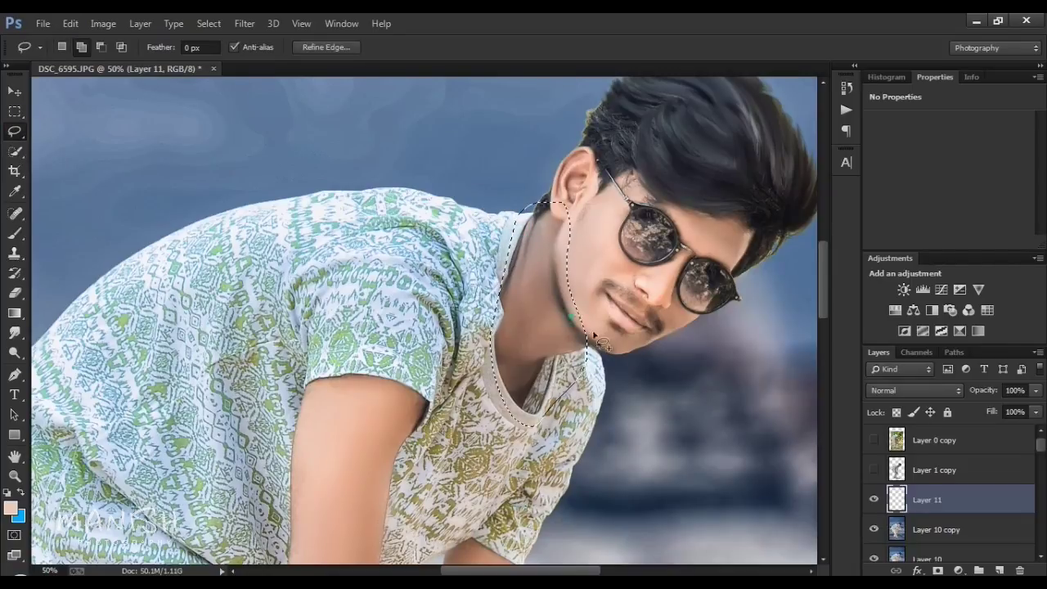
pyautogui.keyDown('ctrl'); pyautogui.click(1000, 570); pyautogui.keyUp('ctrl')
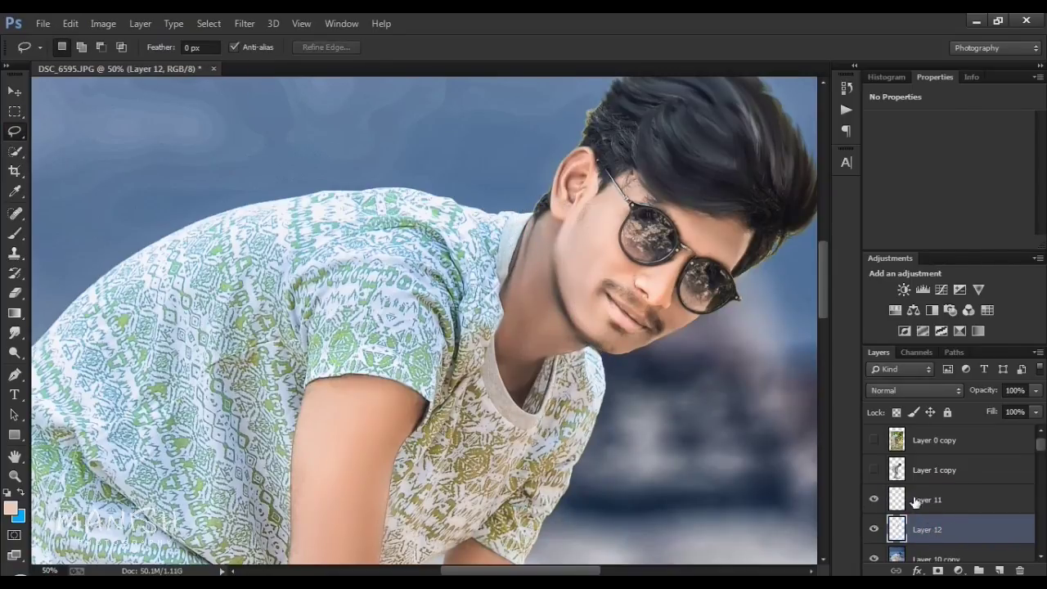
pyautogui.hotkey('ctrl', 'm')
pyautogui.moveTo(758, 274); pyautogui.dragTo(756, 267)
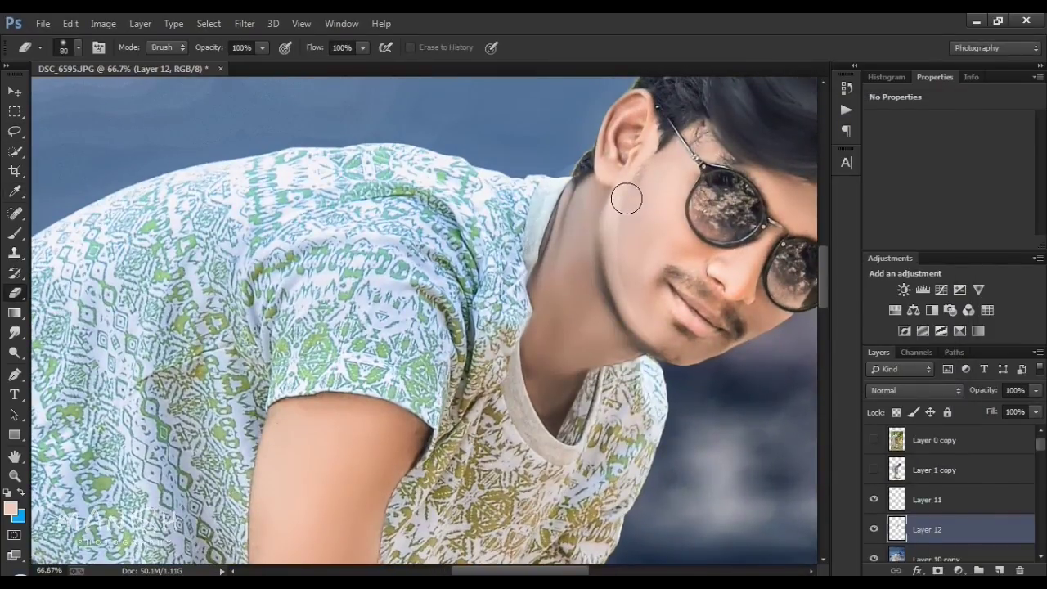
# Step: Soft-erase the neck fix along the jawline, compare, then stamp merged copies of the image
pyautogui.rightClick(705, 368)
pyautogui.click(632, 239)
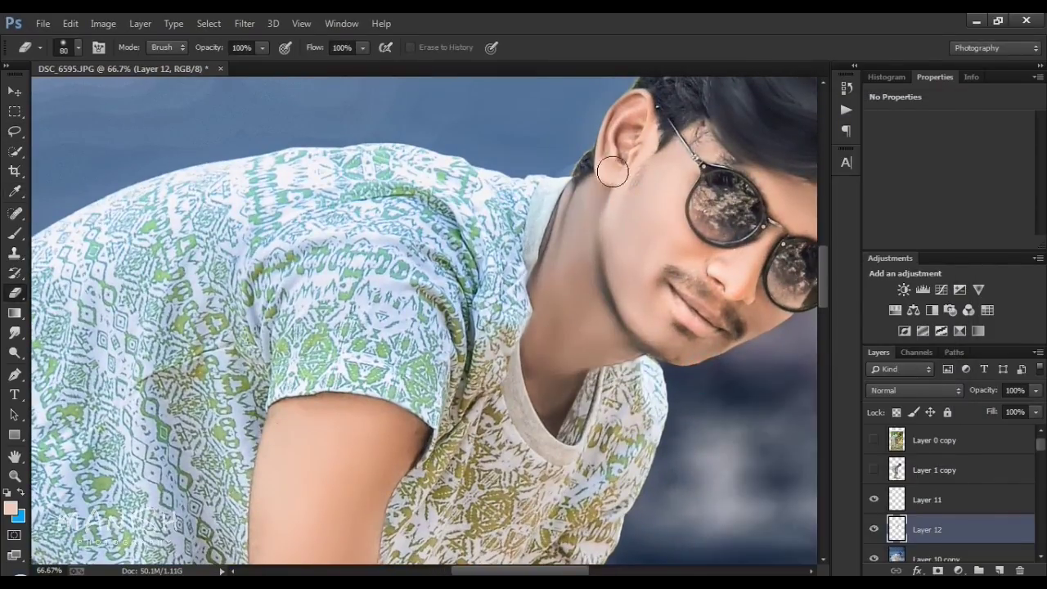
pyautogui.moveTo(663, 372); pyautogui.dragTo(697, 344)
pyautogui.click(873, 528)
pyautogui.click(874, 528)
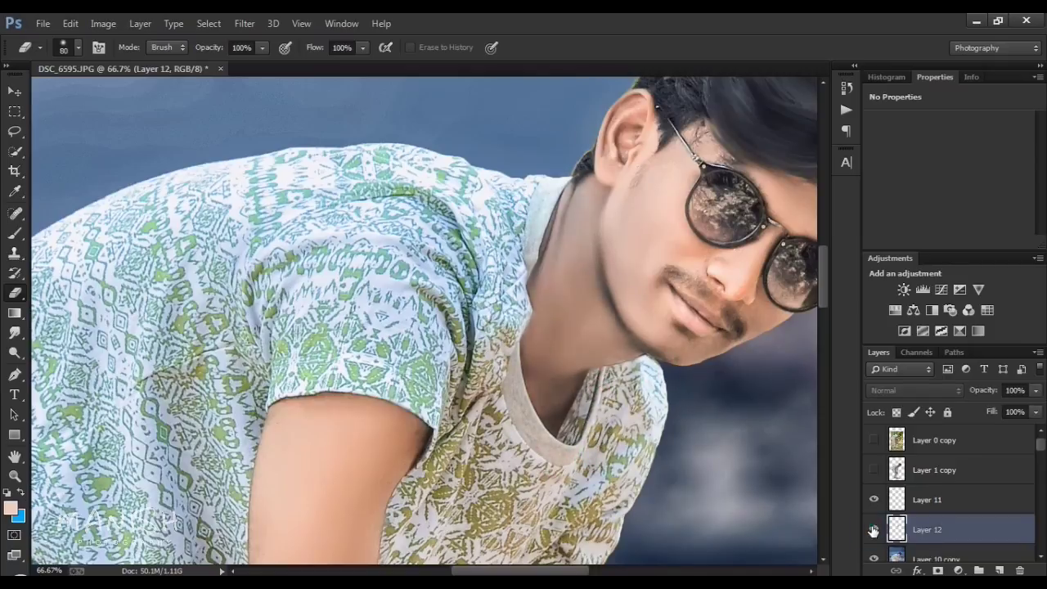
pyautogui.scroll(-2, 720, 401)
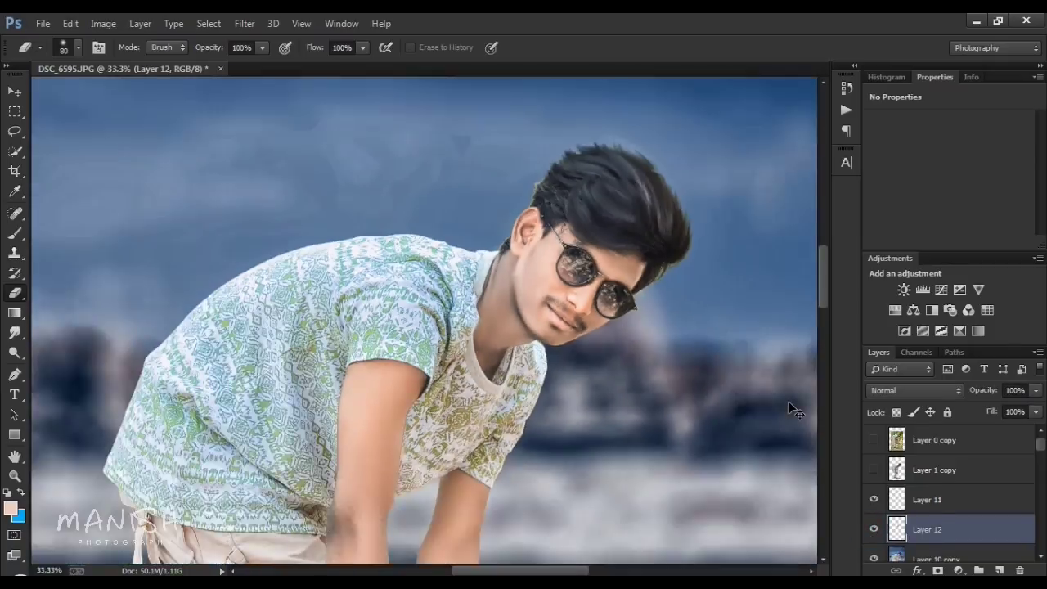
pyautogui.scroll(-1, 788, 402)
pyautogui.scroll(-1, 788, 402)
pyautogui.scroll(-1, 788, 402)
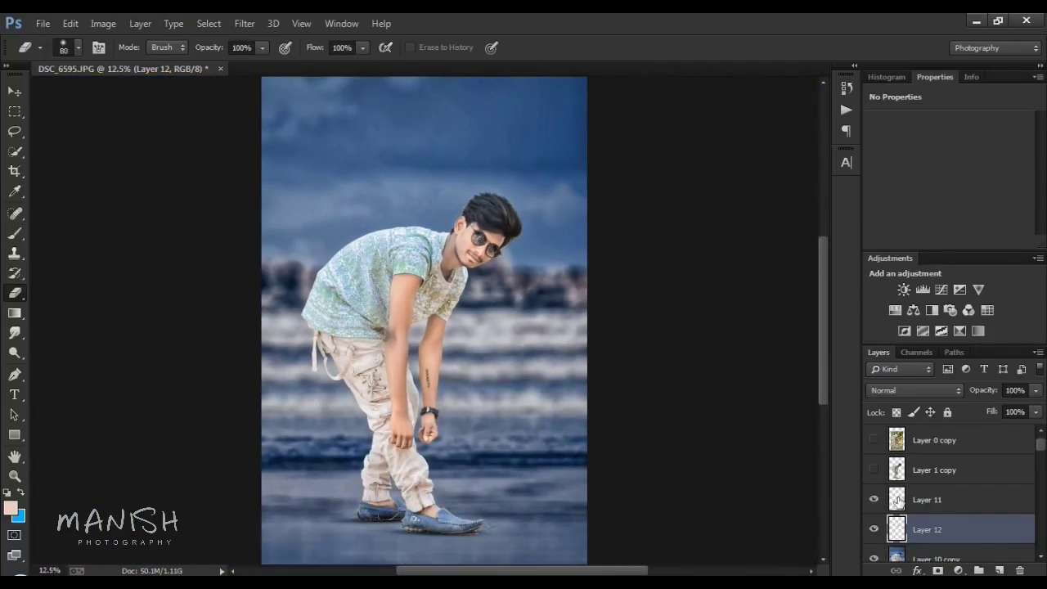
pyautogui.hotkey('ctrl', 'shift', 'e')
pyautogui.hotkey('ctrl', 'j')
pyautogui.hotkey('ctrl', 'j')
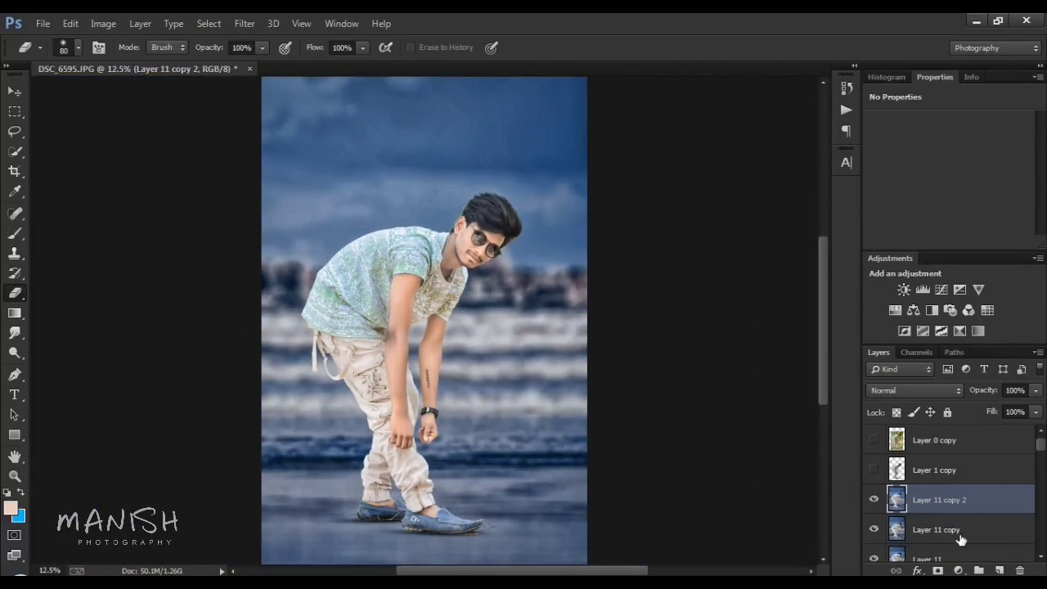
# Step: Add a Color Lookup using Abstract Sienna-Blue, in Color blend mode at 45% opacity
pyautogui.click(987, 310)
pyautogui.click(985, 143)
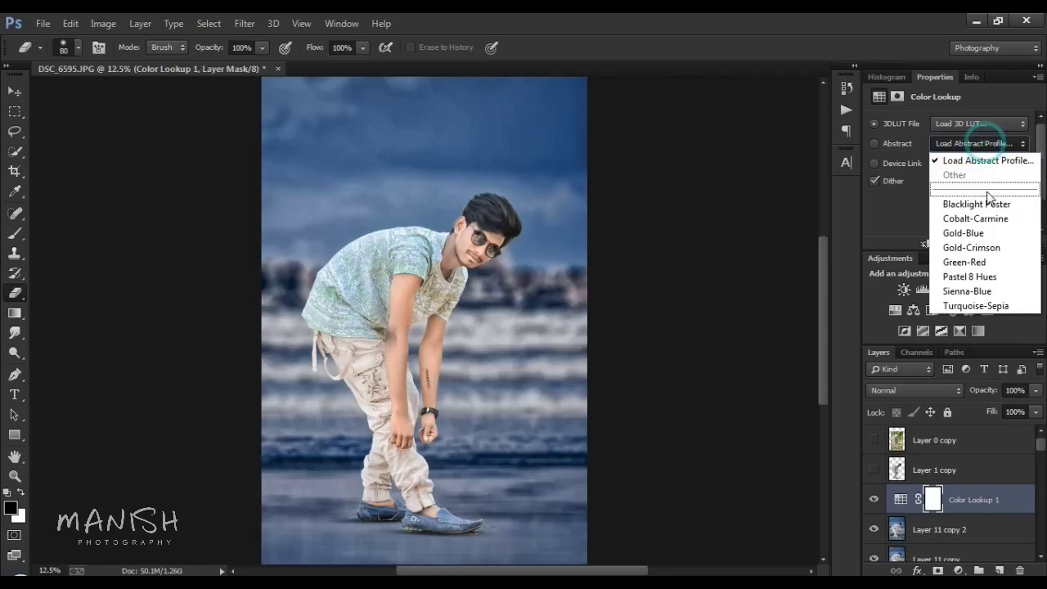
pyautogui.click(987, 205)
pyautogui.press('Down')
pyautogui.press('Down')
pyautogui.press('Down')
pyautogui.press('Down')
pyautogui.press('Down')
pyautogui.press('Down')
pyautogui.press('Down')
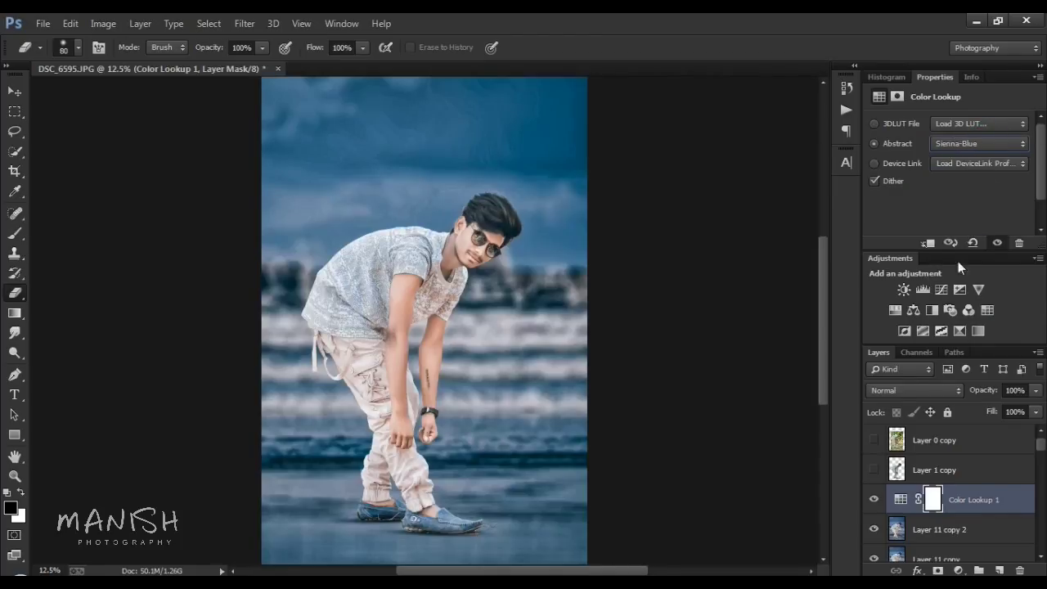
pyautogui.click(901, 393)
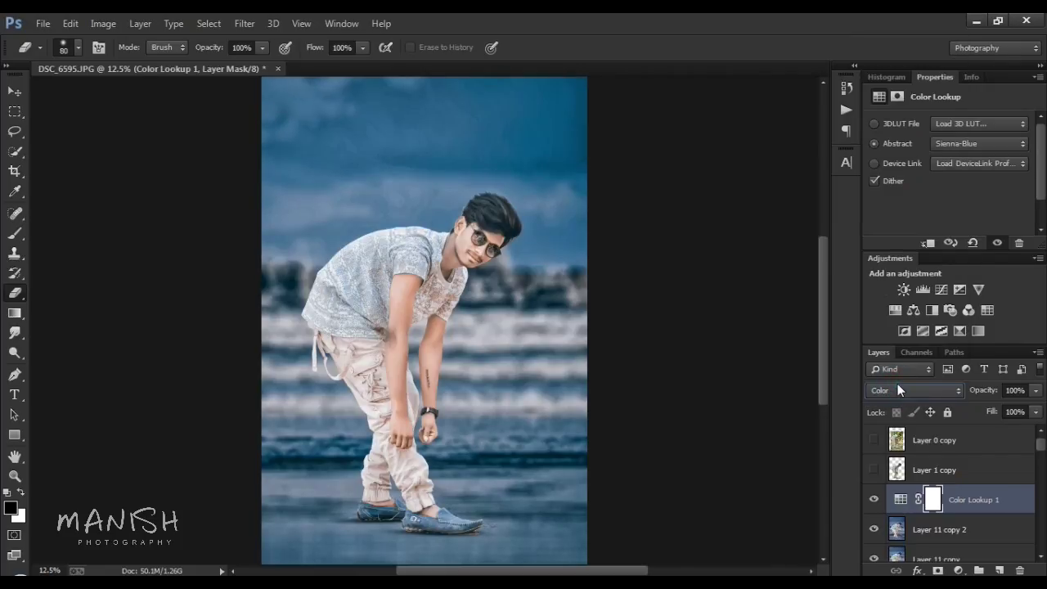
pyautogui.moveTo(990, 393)
pyautogui.mouseDown()
pyautogui.moveTo(947, 395)
pyautogui.moveTo(939, 414)
pyautogui.mouseUp()
# Step: Stamp visible into Layer 13, move Layer 1 copy 6 just above it, and hide it
pyautogui.hotkey('ctrl', 'shift', 'alt', 'e')
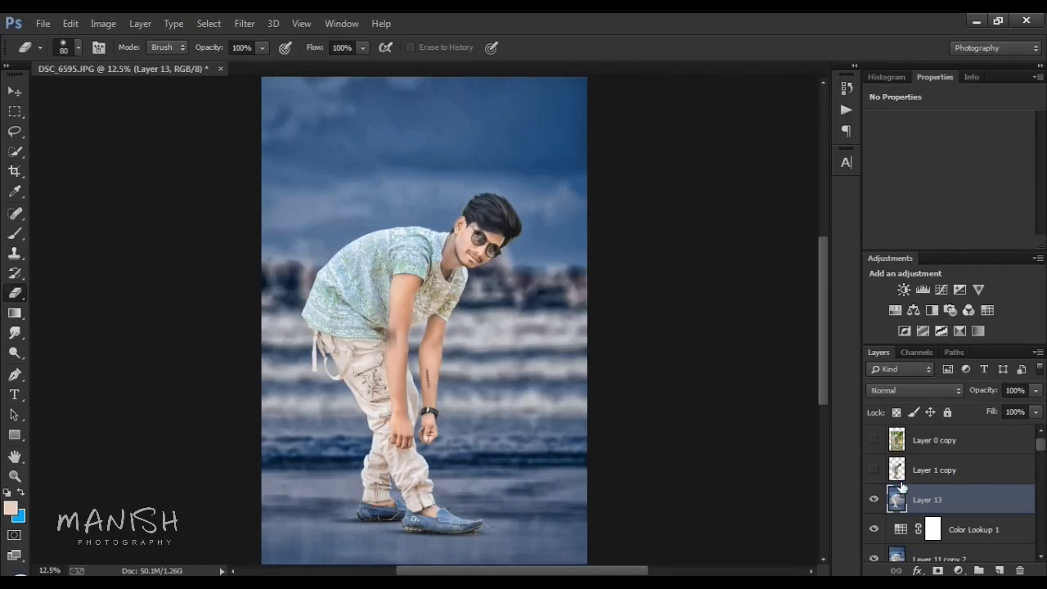
pyautogui.click(875, 475)
pyautogui.moveTo(1041, 446); pyautogui.dragTo(1039, 476)
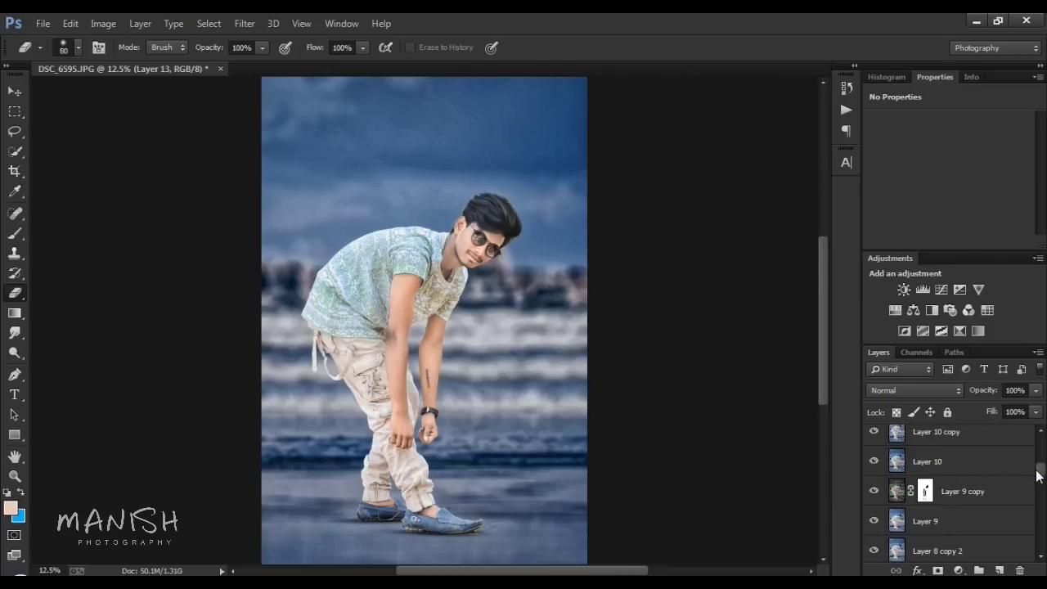
pyautogui.moveTo(1041, 476); pyautogui.dragTo(1040, 521)
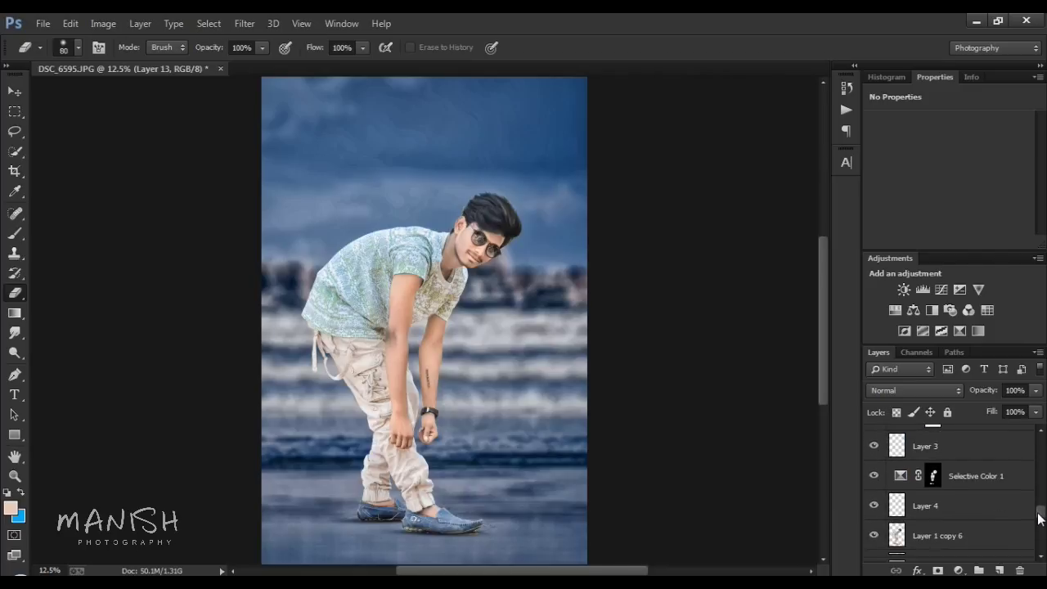
pyautogui.click(1011, 507)
pyautogui.moveTo(1012, 508); pyautogui.dragTo(1010, 373)
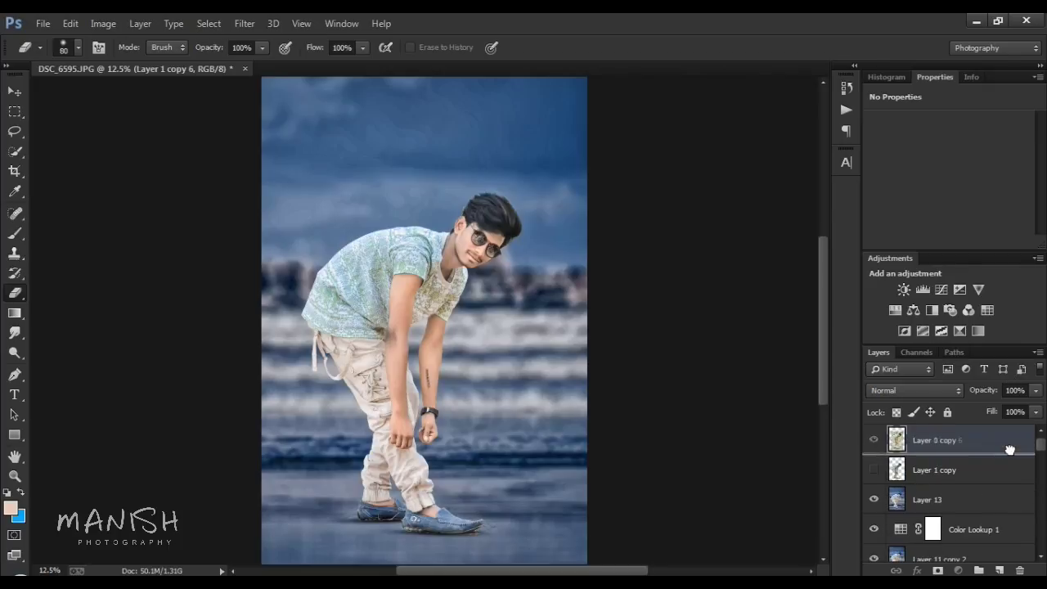
pyautogui.moveTo(1010, 372); pyautogui.dragTo(910, 501)
pyautogui.click(874, 500)
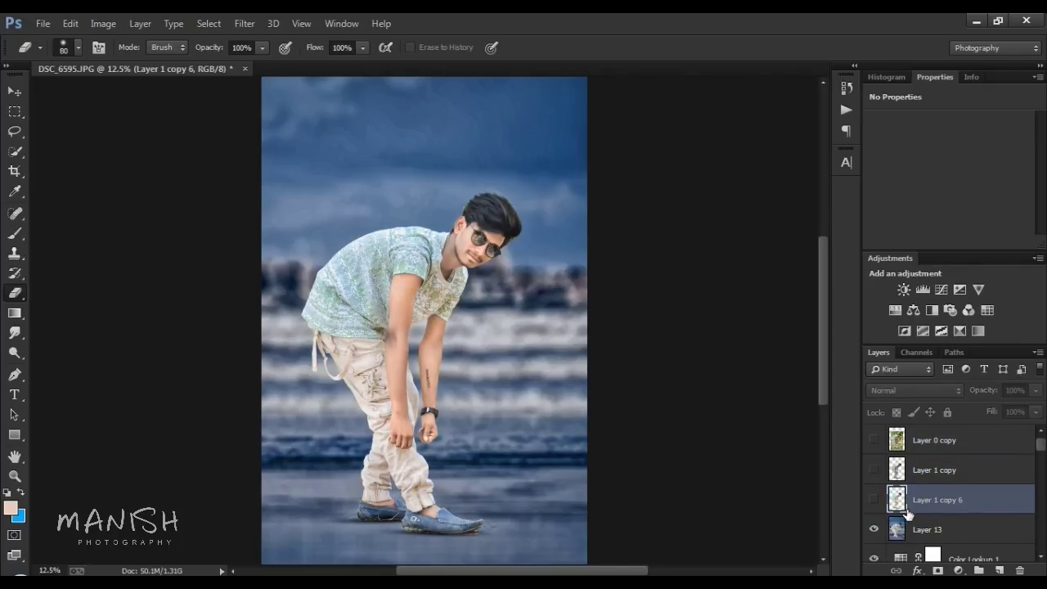
# Step: Load the man's outline as a selection and add empty Layer 14
pyautogui.keyDown('ctrl'); pyautogui.click(897, 499); pyautogui.keyUp('ctrl')
pyautogui.click(947, 529)
pyautogui.click(999, 570)
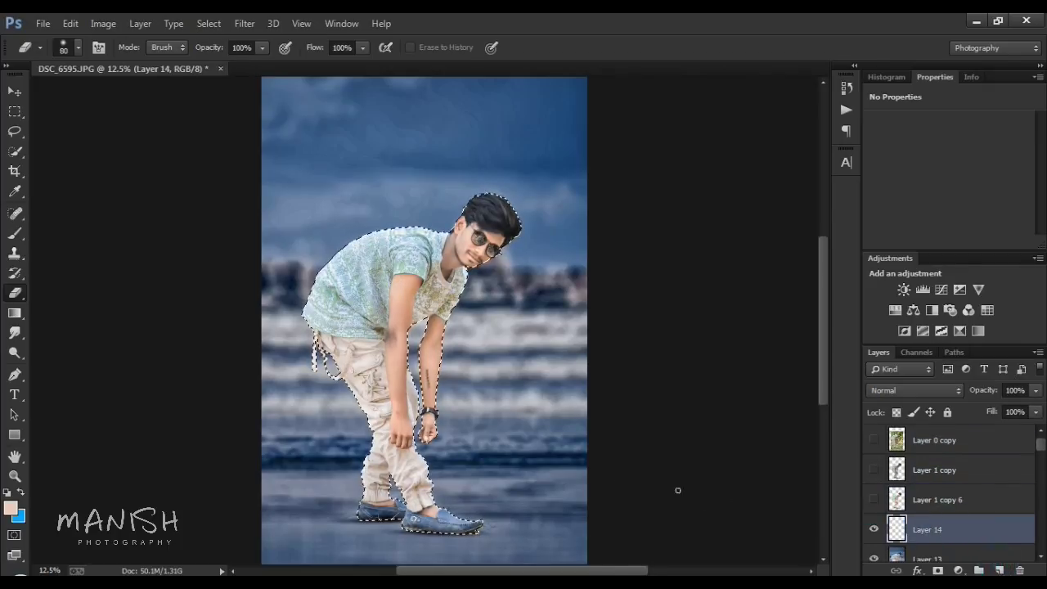
# Step: Paint soft blue light around the man and set that layer to Screen blending
pyautogui.press('b')
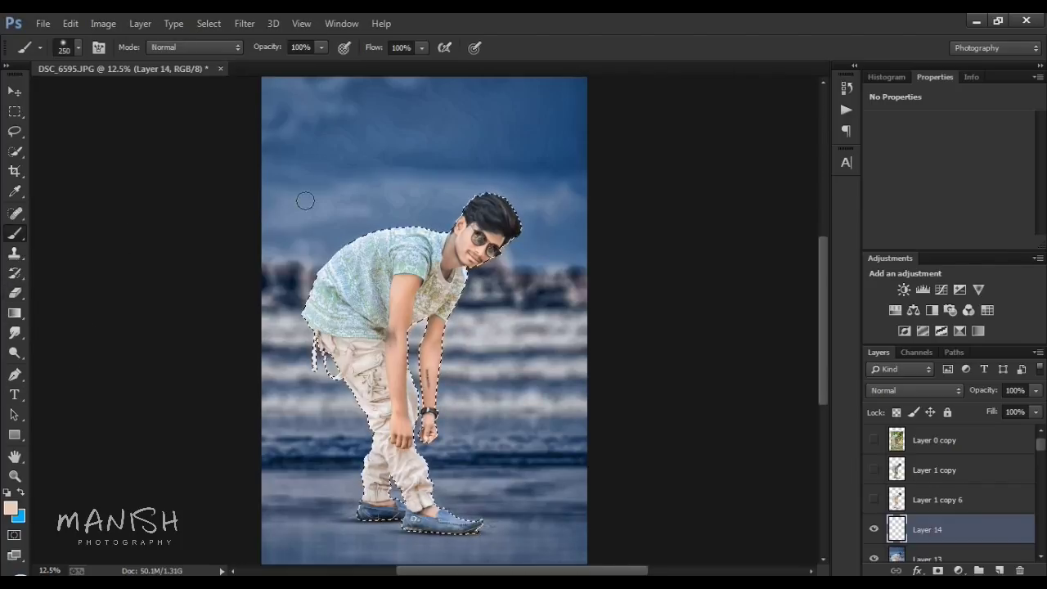
pyautogui.click(430, 171)
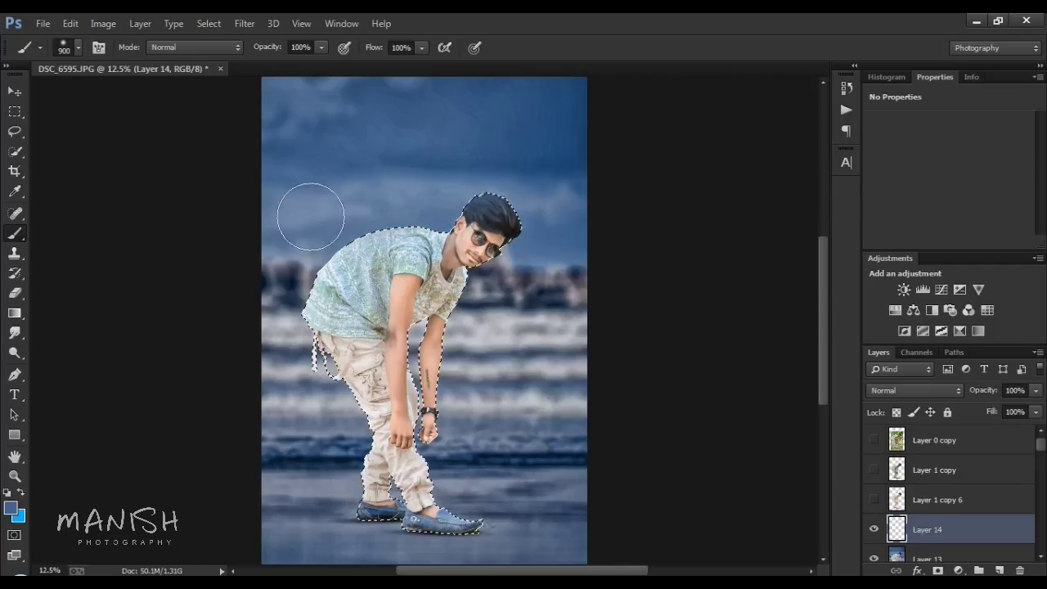
pyautogui.click(281, 277)
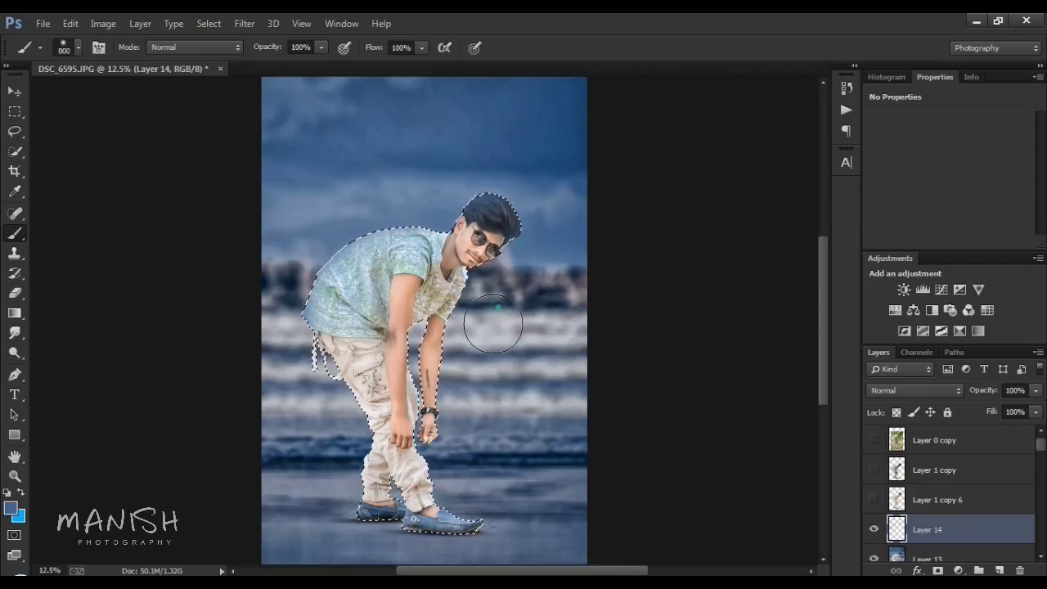
pyautogui.click(961, 390)
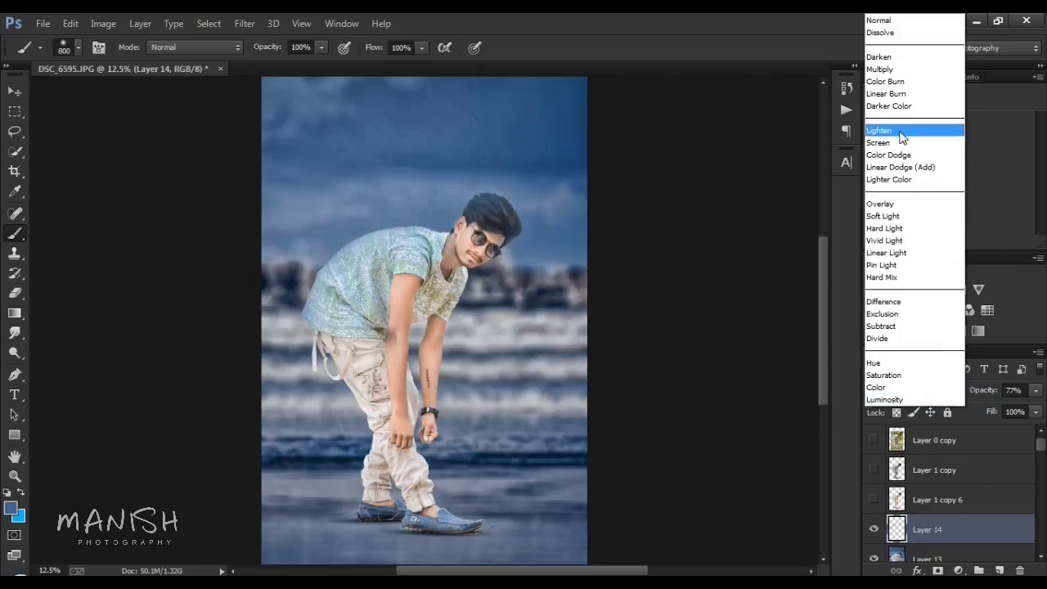
pyautogui.click(903, 145)
# Step: Add Layer 15 painted with a 900 brush, Normal blending, at 46% opacity and 37% fill
pyautogui.click(997, 568)
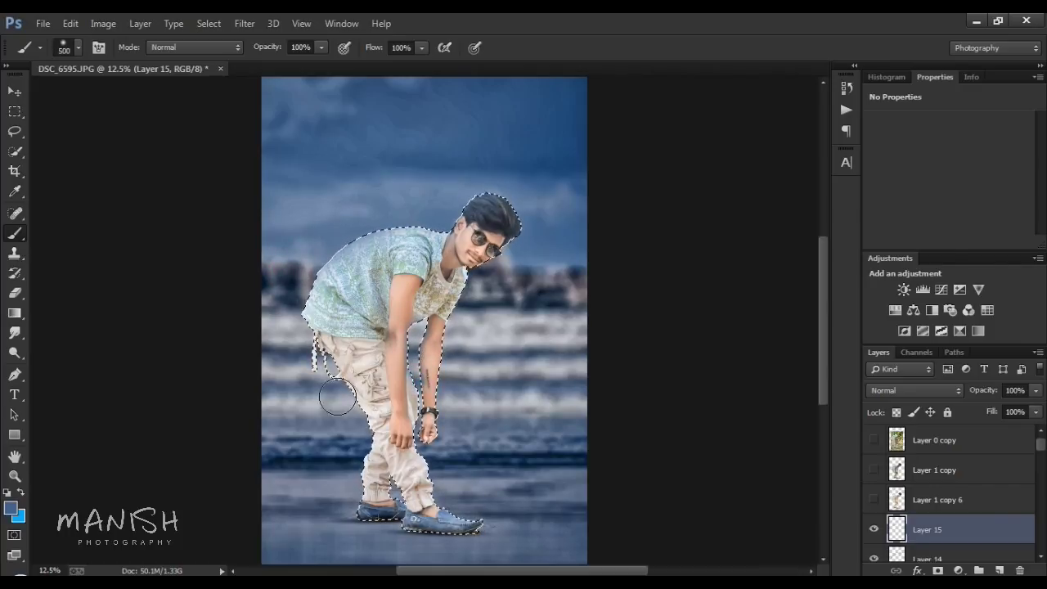
pyautogui.press(']')
pyautogui.press(']')
pyautogui.press(']')
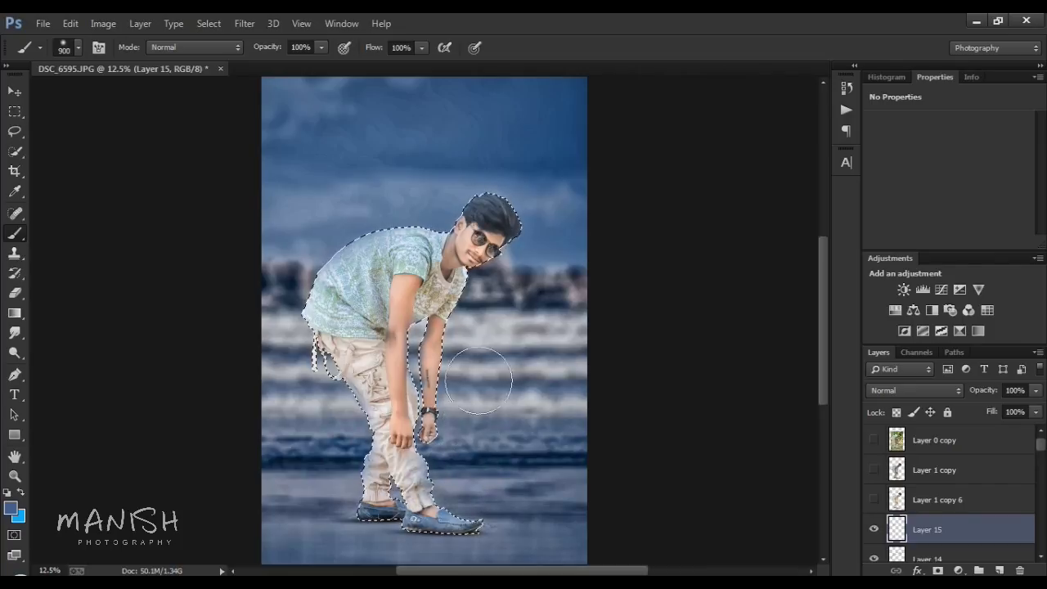
pyautogui.hotkey('ctrl', 'd')
pyautogui.hotkey('ctrl', '-')
pyautogui.hotkey('ctrl', '+')
pyautogui.click(903, 396)
pyautogui.click(899, 146)
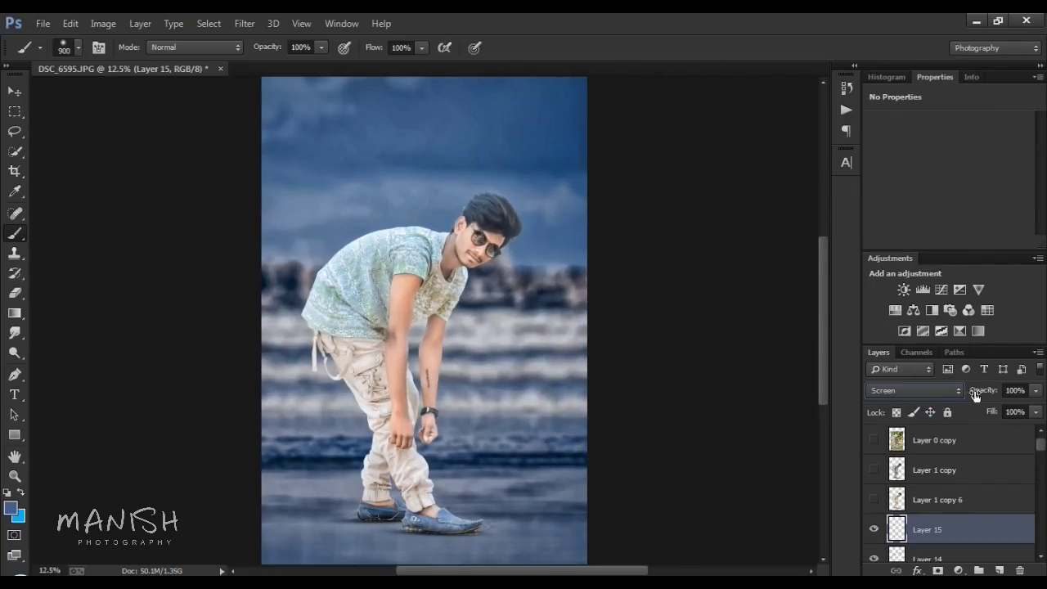
pyautogui.click(941, 394)
pyautogui.click(900, 16)
pyautogui.moveTo(975, 394)
pyautogui.mouseDown()
pyautogui.moveTo(941, 394)
pyautogui.moveTo(957, 412)
pyautogui.moveTo(991, 395)
pyautogui.mouseUp()
pyautogui.click(874, 531)
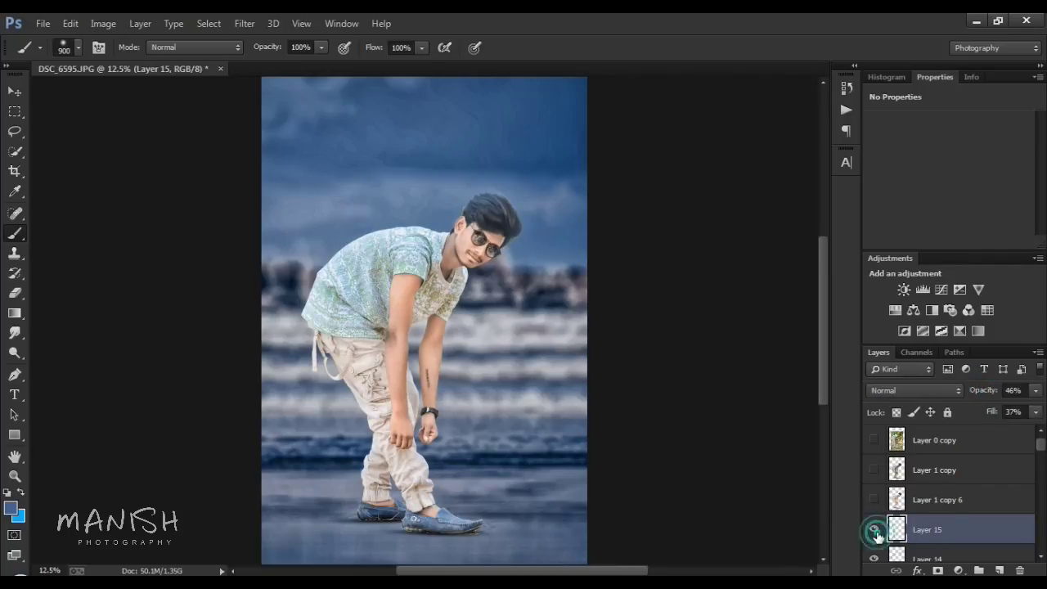
# Step: Reload the man's outline, add Layer 16, and soften it to 63% opacity and 71% fill
pyautogui.keyDown('ctrl'); pyautogui.click(899, 504); pyautogui.keyUp('ctrl')
pyautogui.click(999, 570)
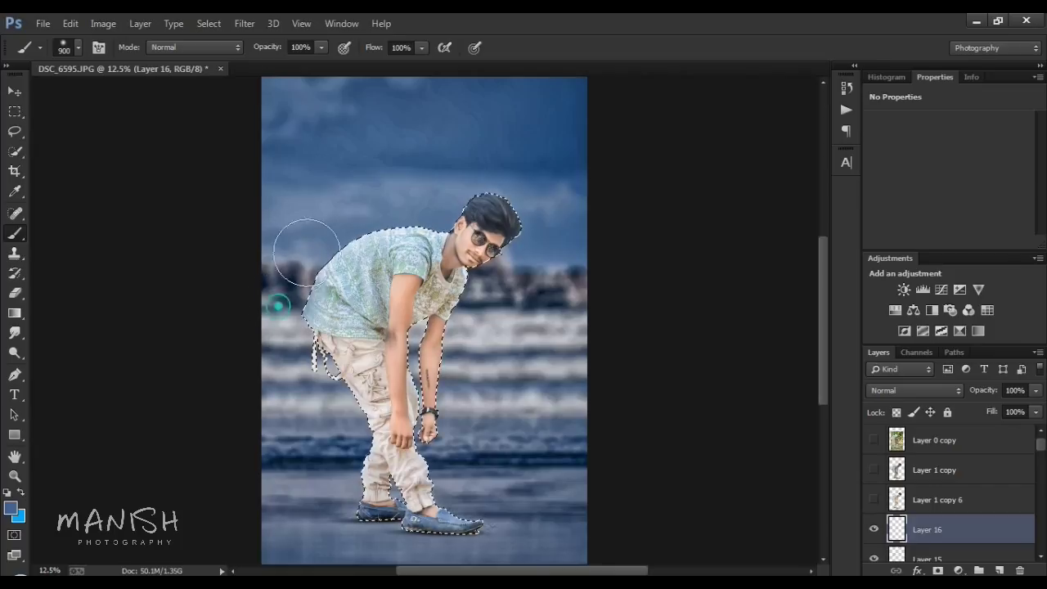
pyautogui.hotkey('ctrl', 'd')
pyautogui.hotkey('ctrl', '-')
pyautogui.hotkey('ctrl', '+')
pyautogui.hotkey('ctrl', '-')
pyautogui.hotkey('ctrl', '-')
pyautogui.moveTo(983, 390); pyautogui.dragTo(952, 396)
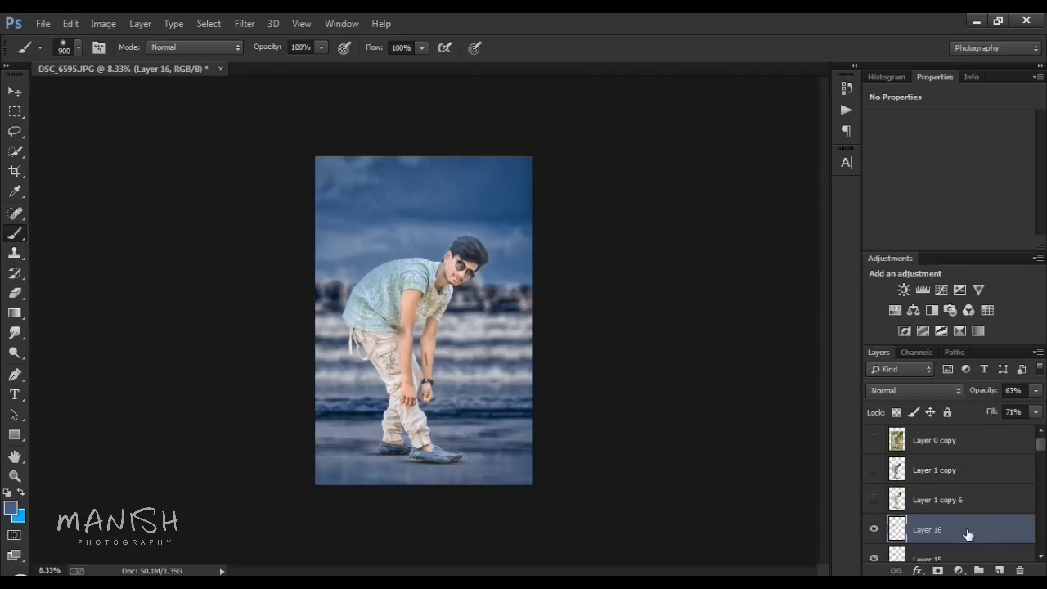
# Step: Paint a bright blue light spot near the face, then switch to pale blue and a slightly smaller brush
pyautogui.click(10, 508)
pyautogui.click(744, 302)
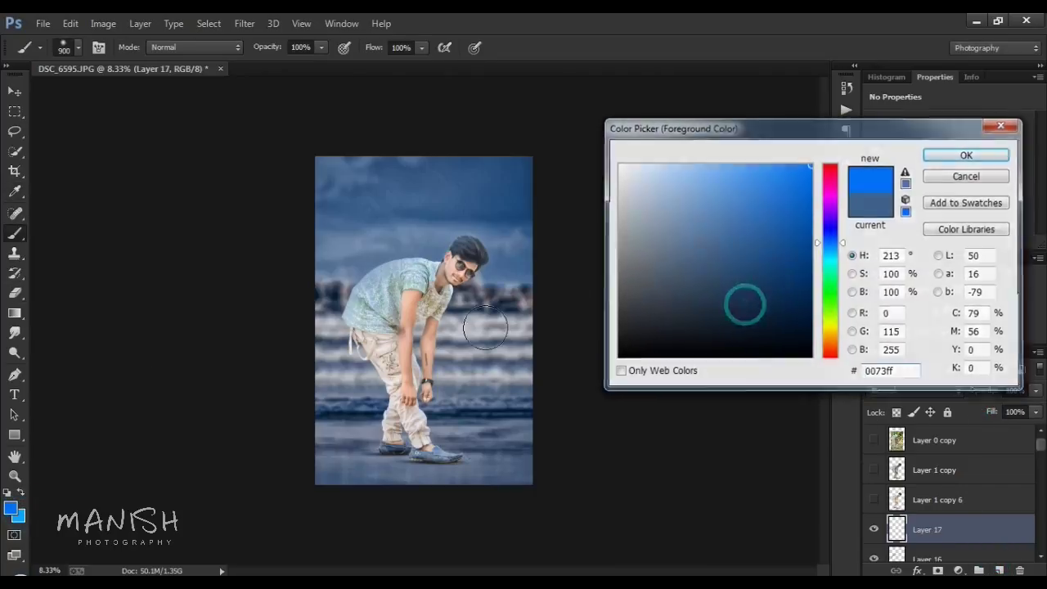
pyautogui.click(982, 154)
pyautogui.click(431, 269)
pyautogui.click(10, 508)
pyautogui.click(661, 303)
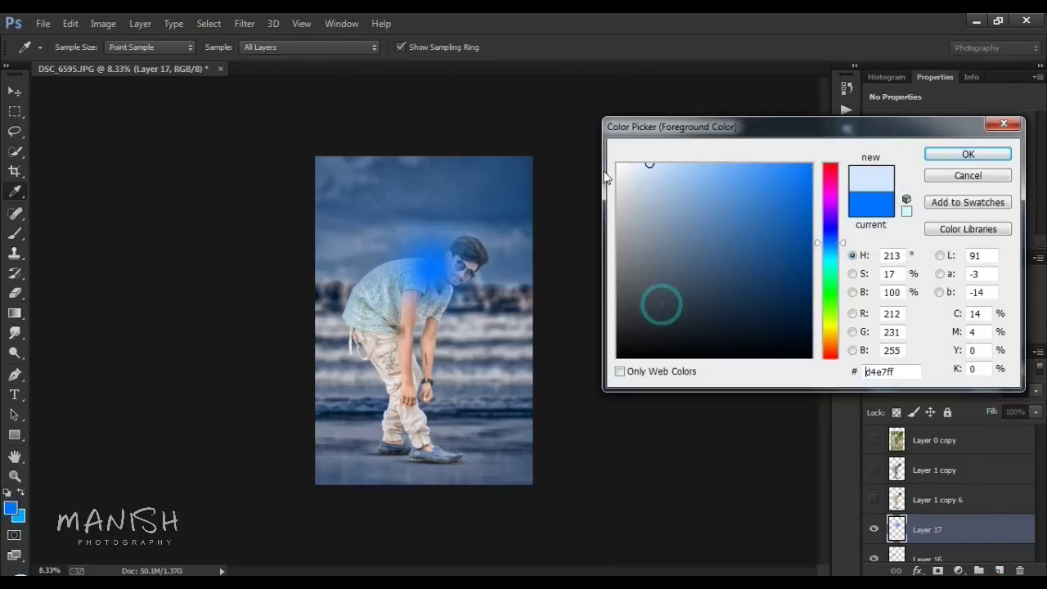
pyautogui.click(974, 153)
pyautogui.press('[')
pyautogui.press('[')
# Step: Set the glow layer to Screen blending and enlarge it, moving it up-left
pyautogui.click(914, 391)
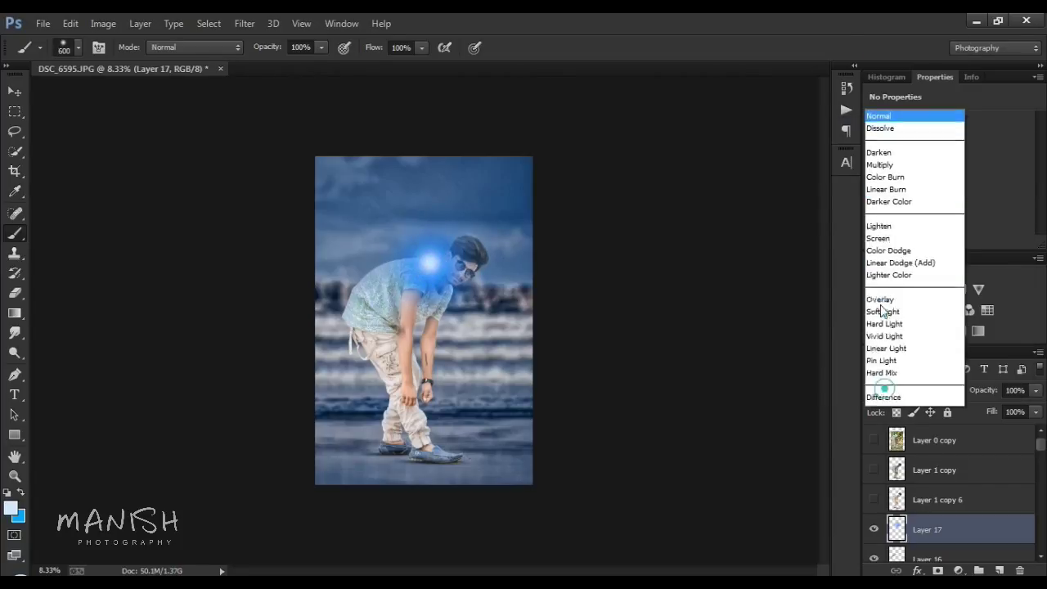
pyautogui.click(883, 140)
pyautogui.hotkey('ctrl', 't')
pyautogui.moveTo(311, 304); pyautogui.dragTo(205, 393)
pyautogui.press('Return')
# Step: Shift the glow hue to +30, paint extra blue light, then nudge the hue to -5
pyautogui.hotkey('ctrl', 'u')
pyautogui.moveTo(839, 326)
pyautogui.mouseDown()
pyautogui.moveTo(899, 336)
pyautogui.moveTo(832, 333)
pyautogui.moveTo(846, 334)
pyautogui.mouseUp()
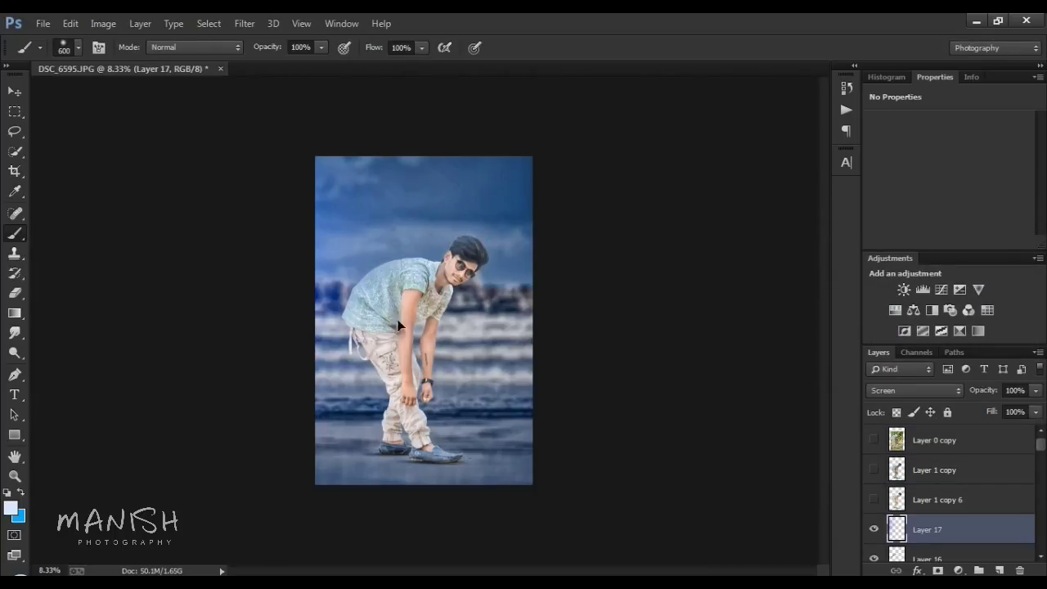
pyautogui.moveTo(458, 212); pyautogui.dragTo(502, 319)
pyautogui.hotkey('ctrl', 'u')
pyautogui.moveTo(840, 330); pyautogui.dragTo(836, 332)
pyautogui.press('Return')
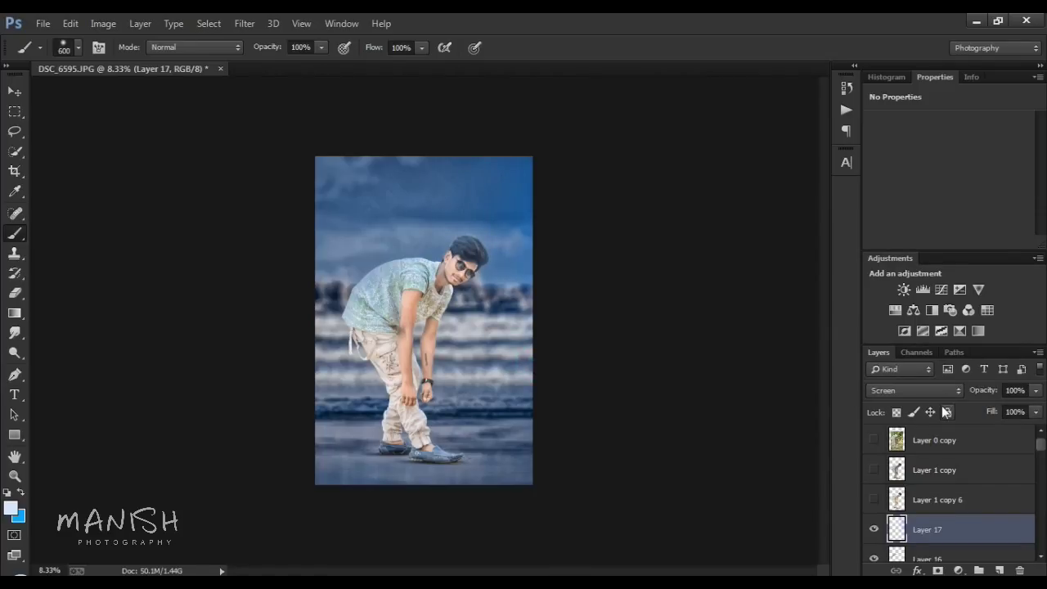
pyautogui.hotkey('ctrl', '+')
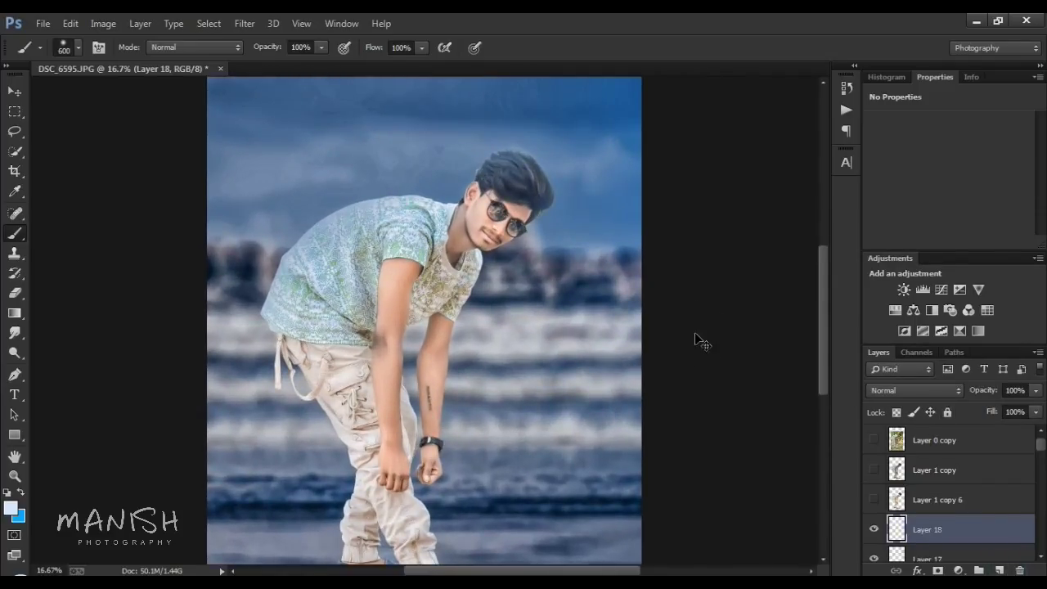
# Step: Zoom in on the sunglasses and confirm the blue lens paint colour
pyautogui.scroll(3, 698, 337)
pyautogui.scroll(2, 663, 262)
pyautogui.scroll(2, 601, 246)
pyautogui.scroll(2, 531, 306)
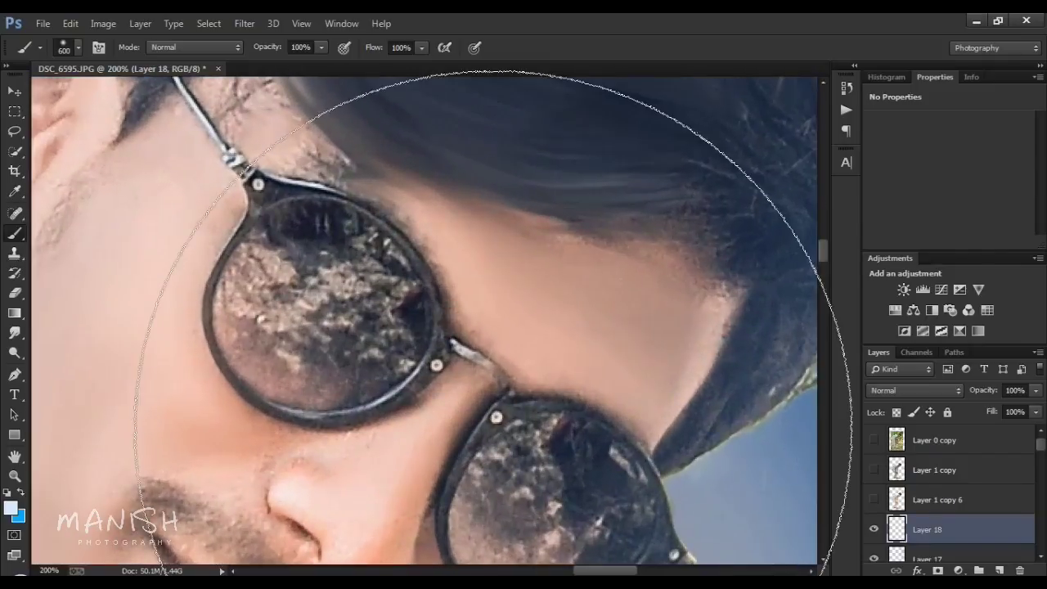
pyautogui.moveTo(493, 319); pyautogui.dragTo(546, 244)
pyautogui.click(11, 507)
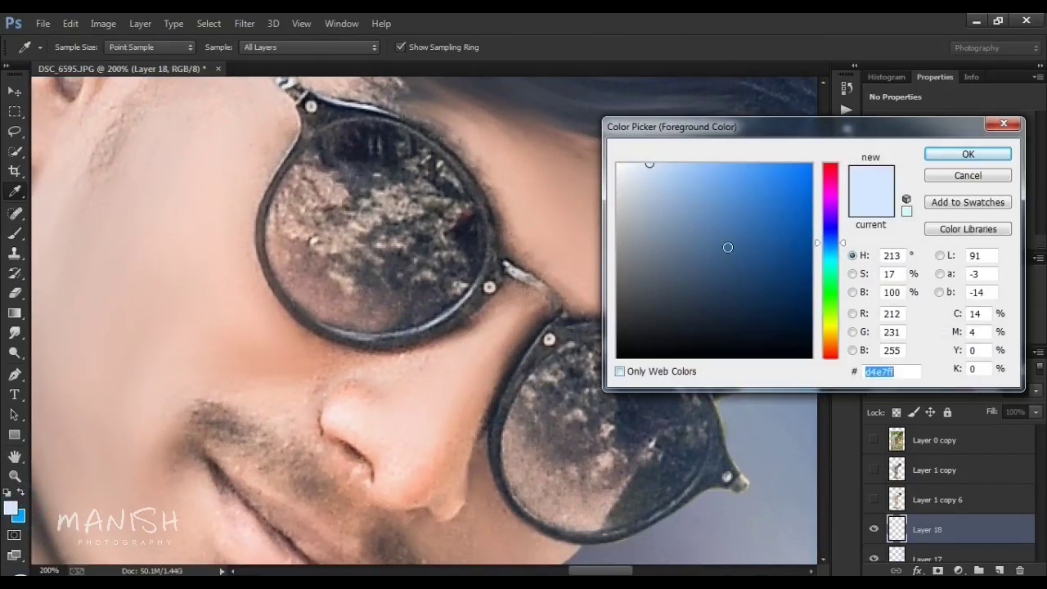
pyautogui.press('Return')
# Step: Paint blue over both lenses with a hard-edged 40 px brush
pyautogui.rightClick(565, 236)
pyautogui.moveTo(695, 318); pyautogui.dragTo(687, 317)
pyautogui.press('Return')
pyautogui.press('[')
pyautogui.press('[')
pyautogui.press('[')
pyautogui.moveTo(344, 147)
pyautogui.mouseDown()
pyautogui.moveTo(422, 176)
pyautogui.moveTo(313, 260)
pyautogui.moveTo(327, 168)
pyautogui.moveTo(289, 240)
pyautogui.moveTo(355, 299)
pyautogui.moveTo(362, 215)
pyautogui.mouseUp()
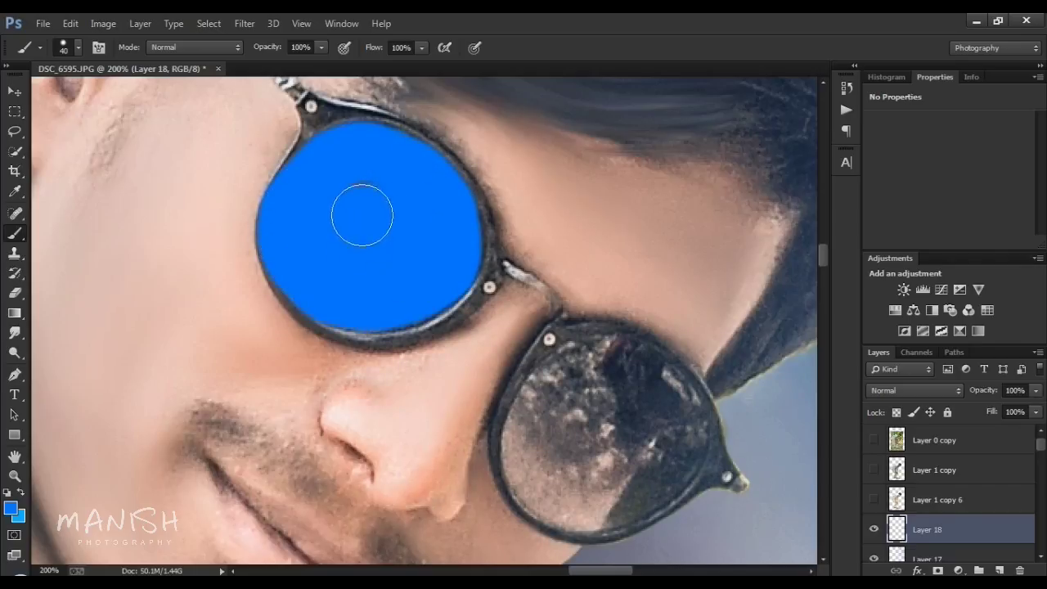
pyautogui.moveTo(577, 416)
pyautogui.mouseDown()
pyautogui.moveTo(552, 393)
pyautogui.moveTo(619, 367)
pyautogui.moveTo(666, 398)
pyautogui.moveTo(612, 498)
pyautogui.moveTo(532, 433)
pyautogui.moveTo(595, 444)
pyautogui.mouseUp()
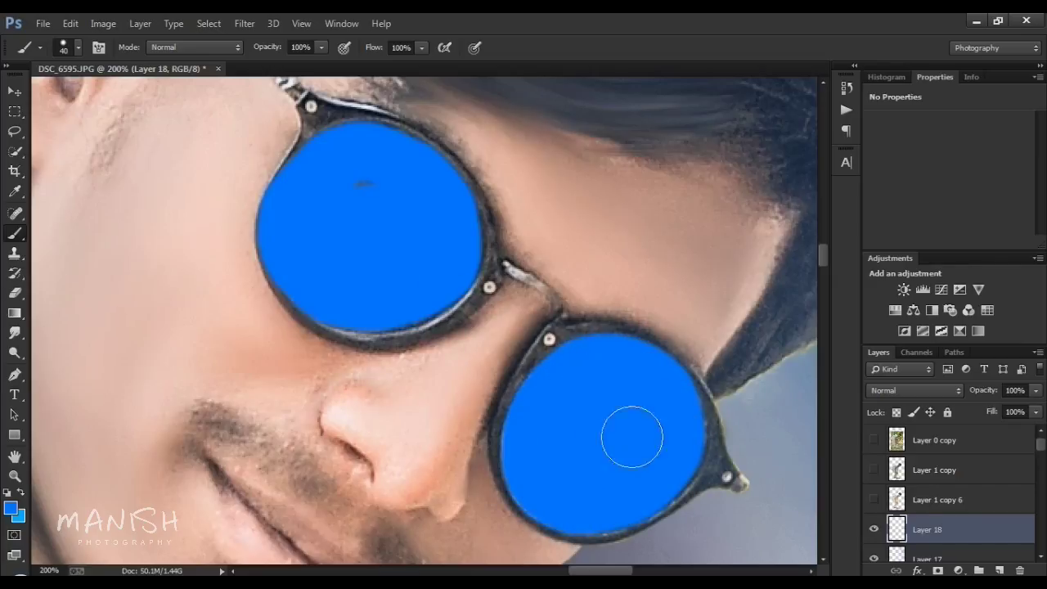
# Step: Set the lens layer to Color blending, shift its hue to teal, and make a merged copy
pyautogui.click(908, 399)
pyautogui.click(902, 391)
pyautogui.hotkey('ctrl', '-')
pyautogui.hotkey('ctrl', '-')
pyautogui.hotkey('ctrl', '-')
pyautogui.hotkey('ctrl', '-')
pyautogui.hotkey('ctrl', '-')
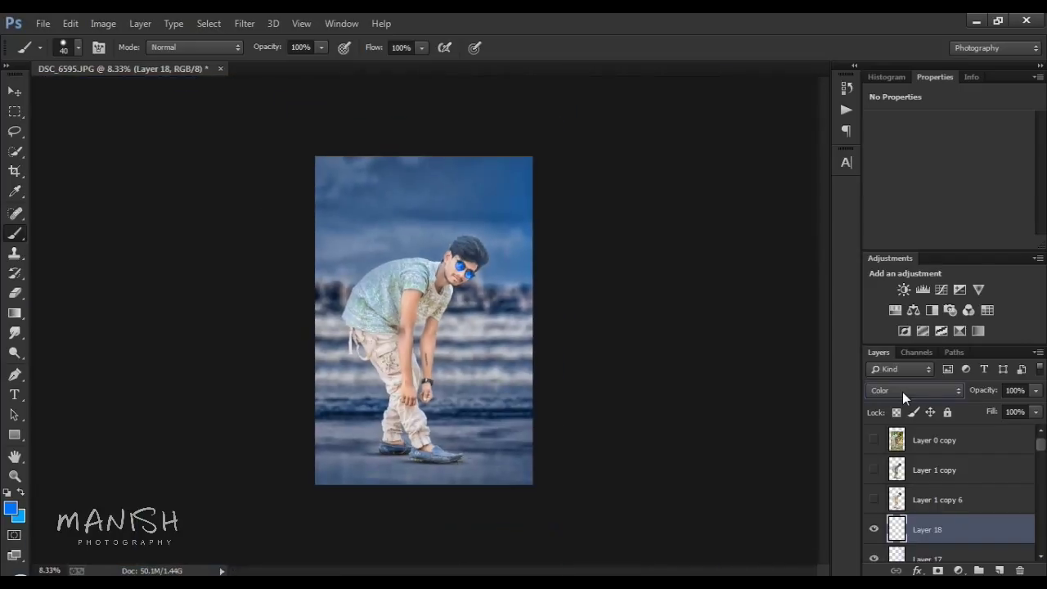
pyautogui.hotkey('ctrl', '+')
pyautogui.hotkey('ctrl', 'u')
pyautogui.moveTo(872, 327)
pyautogui.mouseDown()
pyautogui.moveTo(953, 333)
pyautogui.moveTo(820, 327)
pyautogui.mouseUp()
pyautogui.press('Return')
pyautogui.press('b')
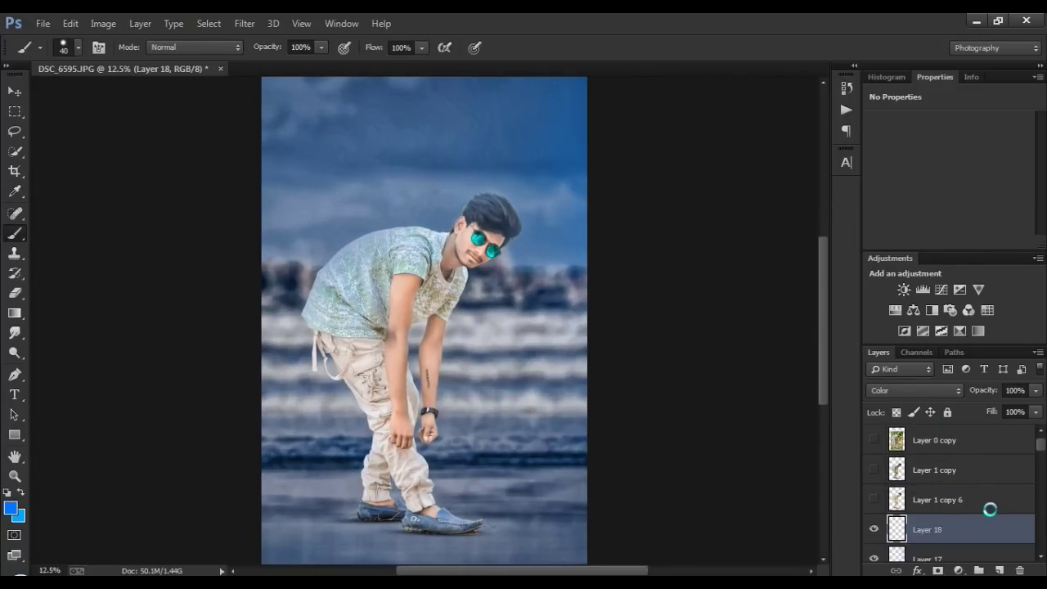
pyautogui.hotkey('ctrl', 'j')
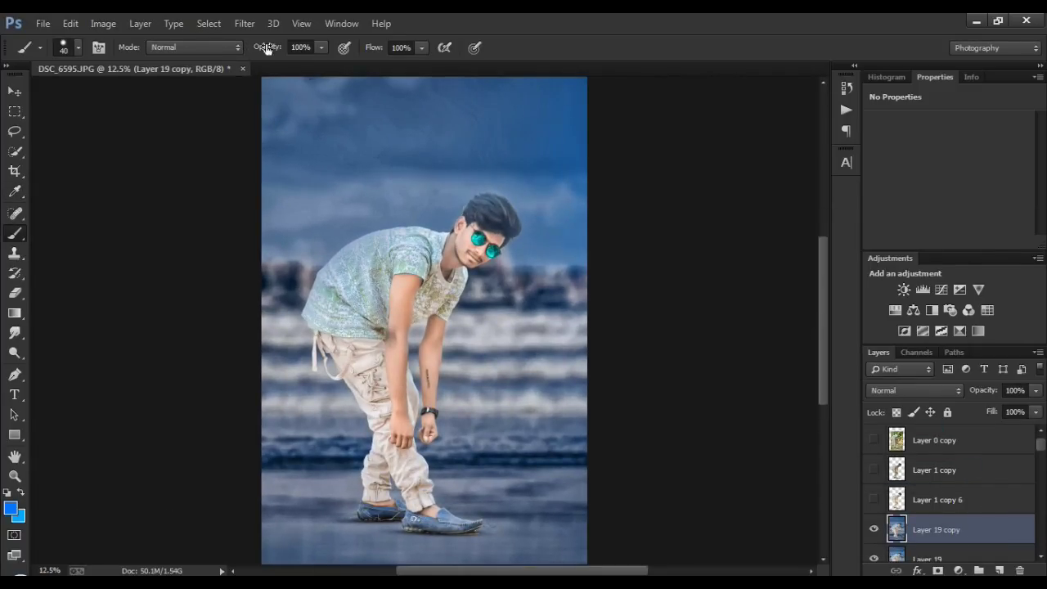